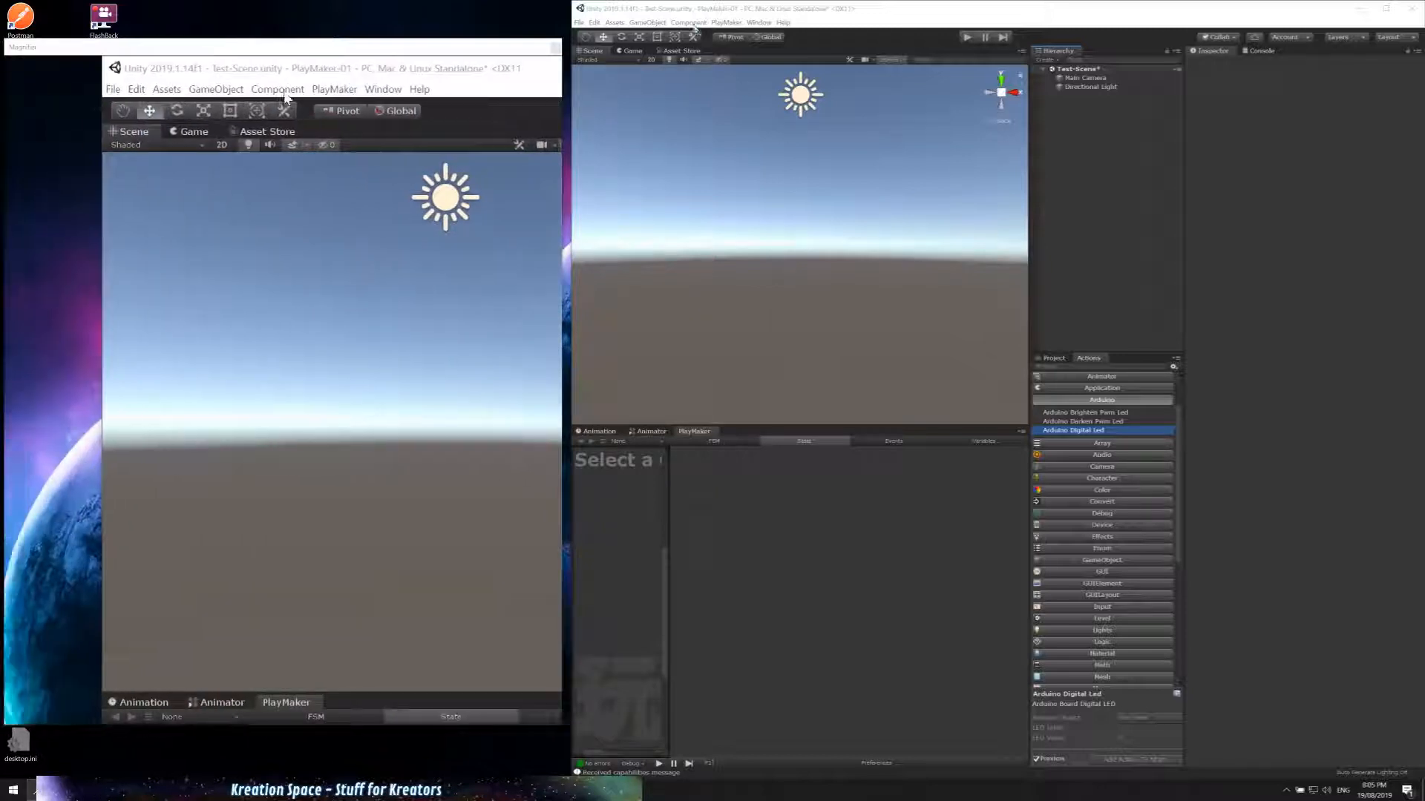
pyautogui.click(725, 23)
pyautogui.moveTo(691, 25)
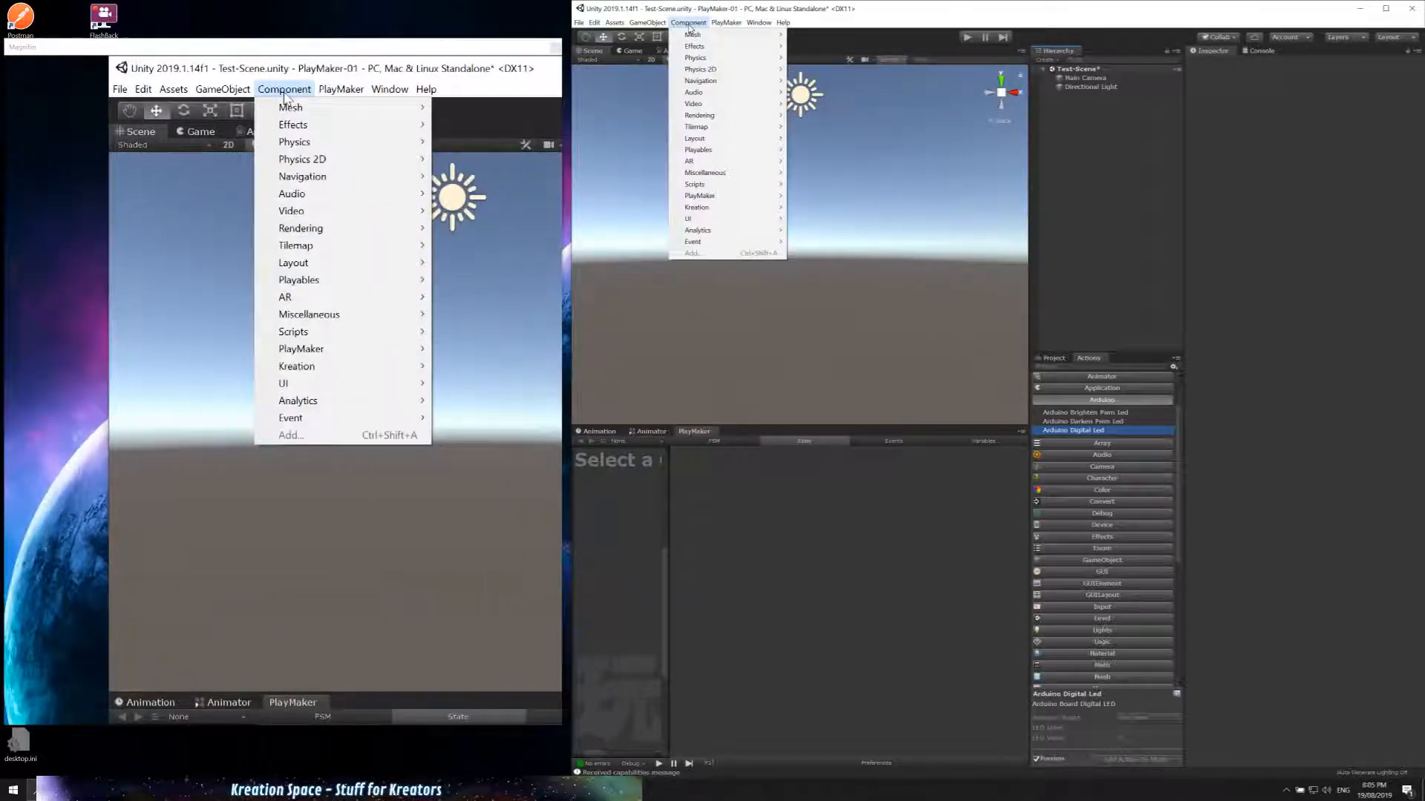
pyautogui.click(1128, 136)
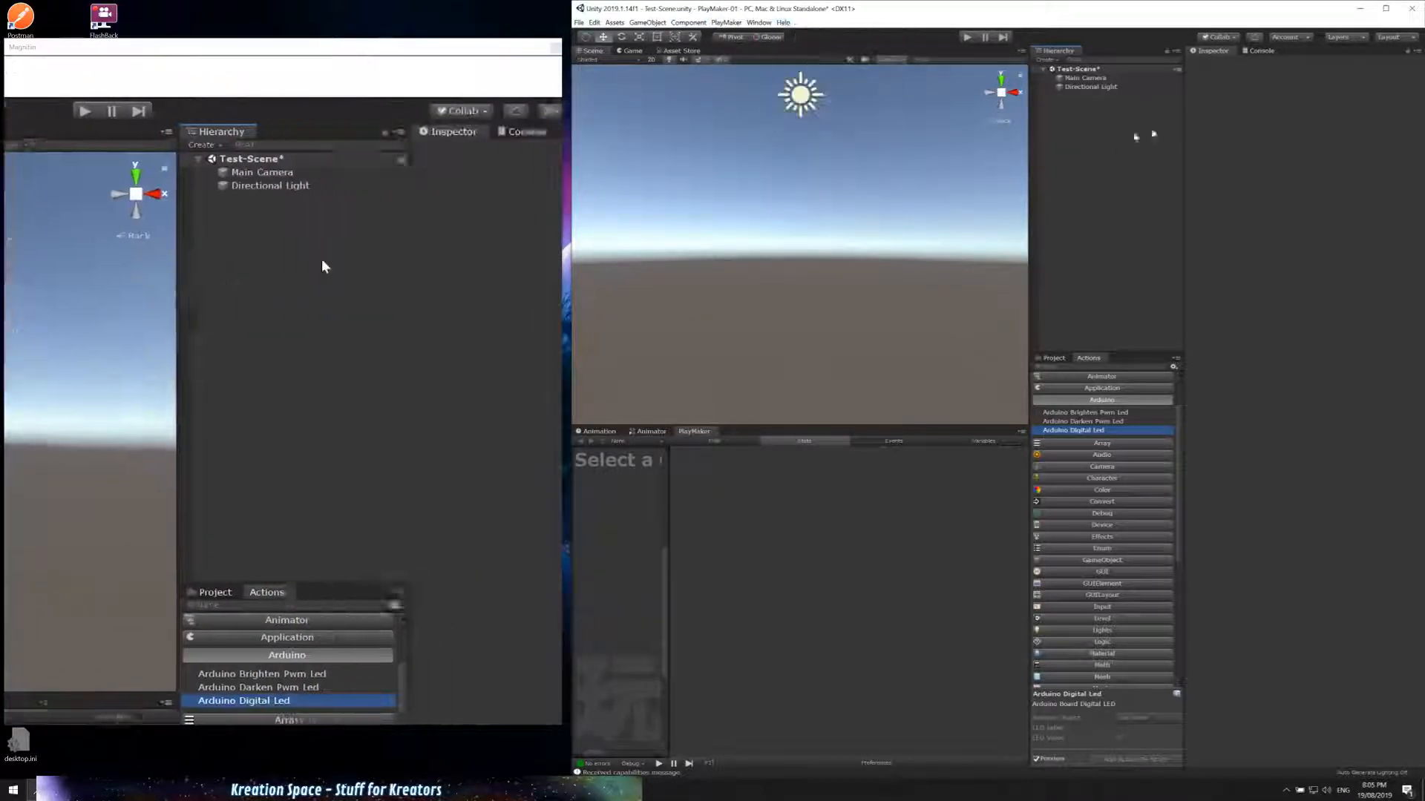
# Step: Clear the console log and widen the PlayMaker state graph area
pyautogui.click(1266, 51)
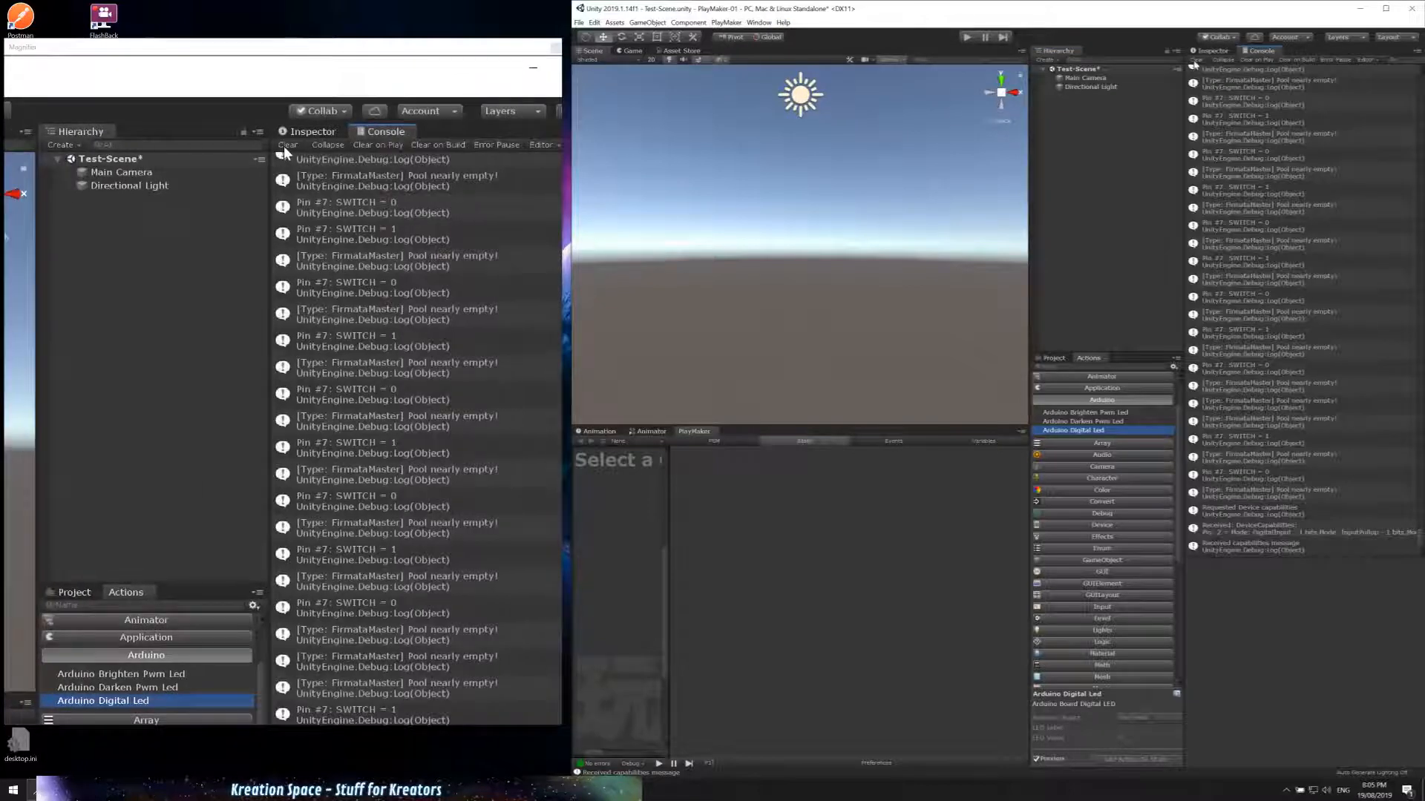
pyautogui.click(1197, 60)
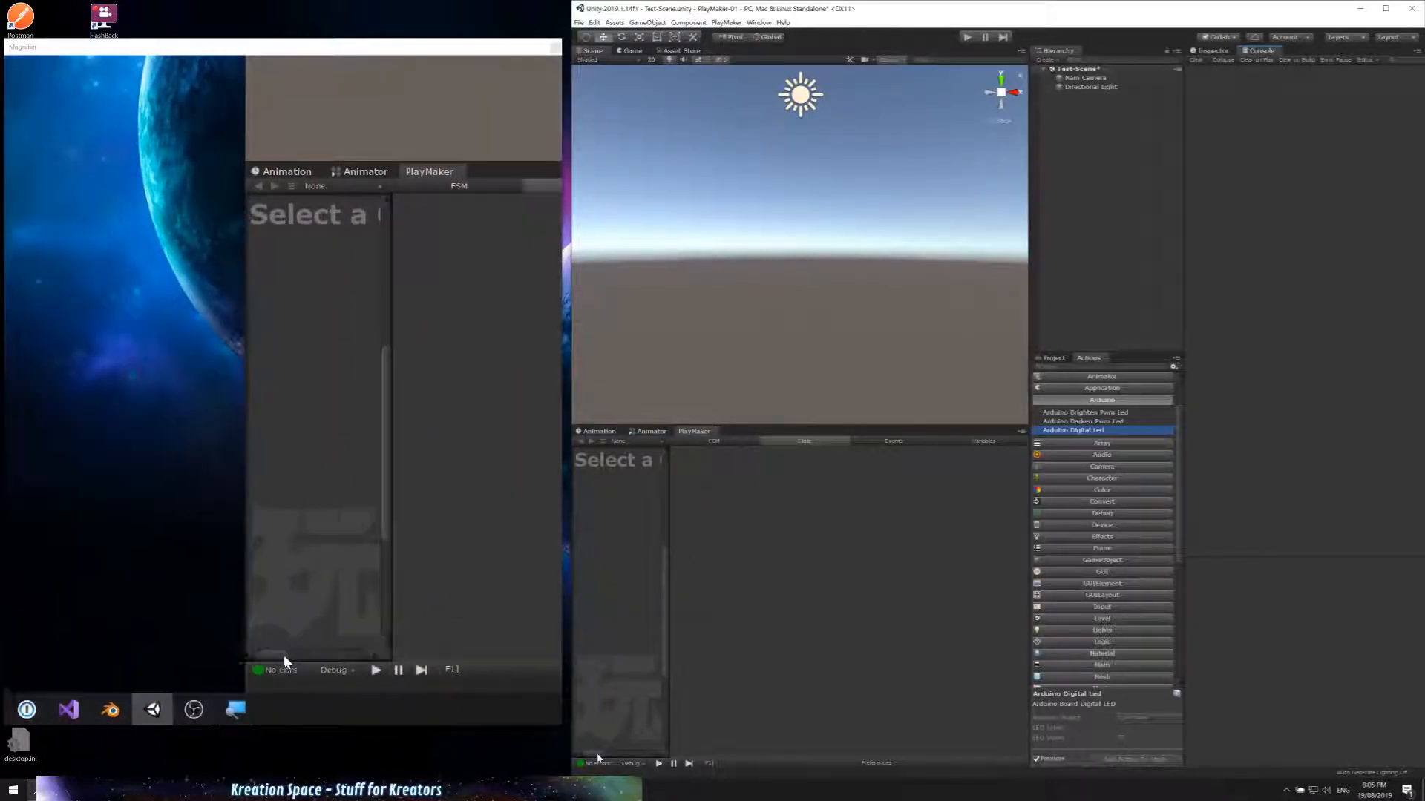
pyautogui.moveTo(667, 678); pyautogui.dragTo(829, 670)
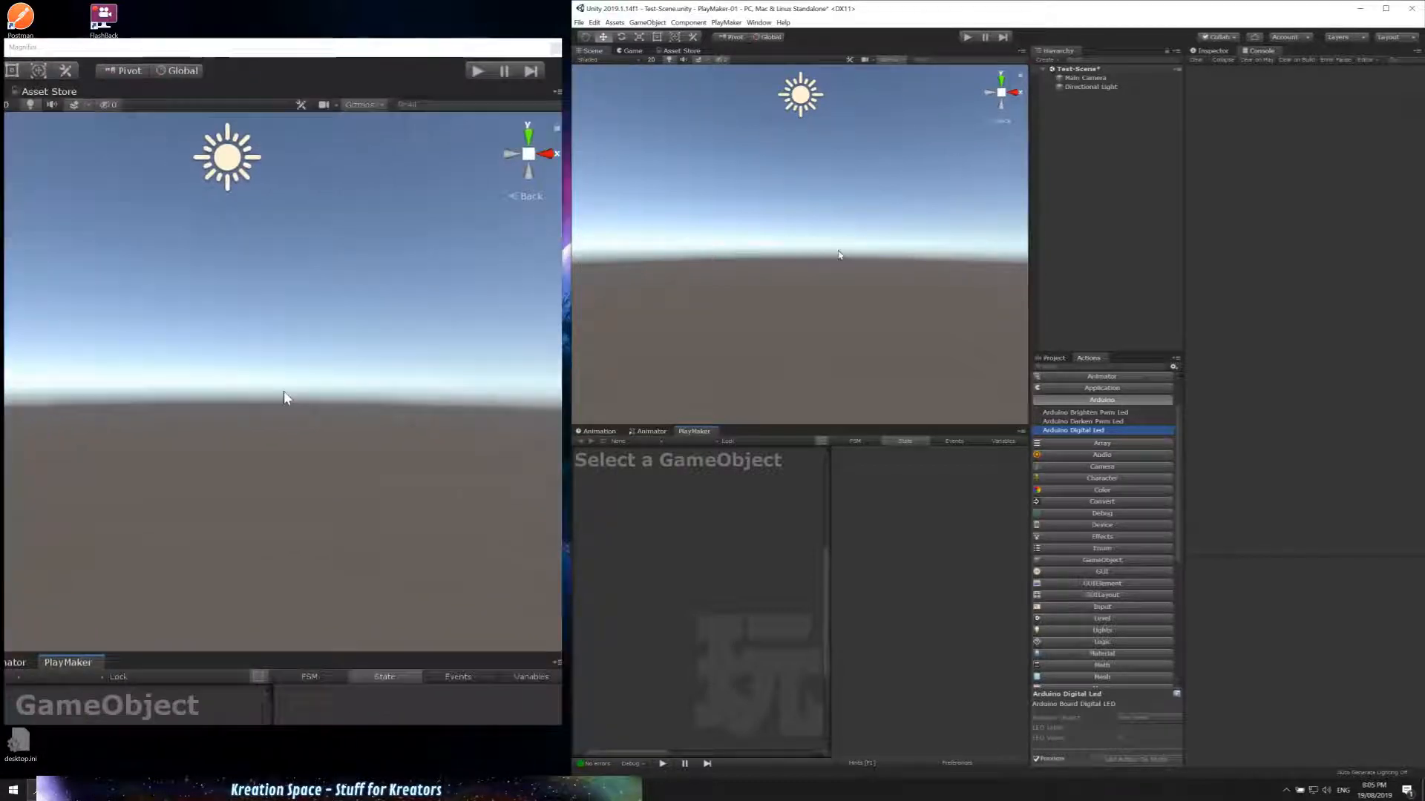
# Step: Add a Kreation Playmaker Arduino game object to the scene
pyautogui.click(647, 23)
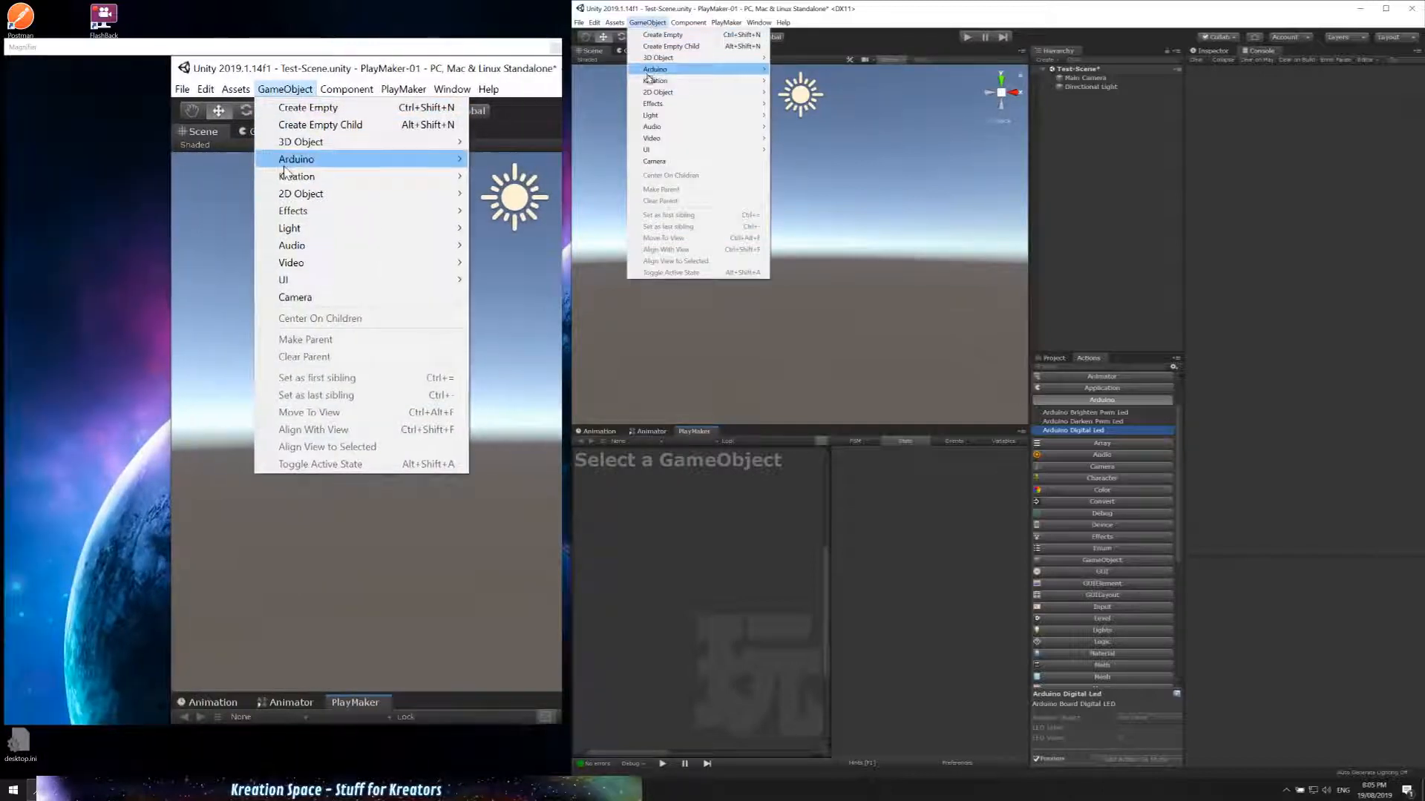
pyautogui.moveTo(653, 80)
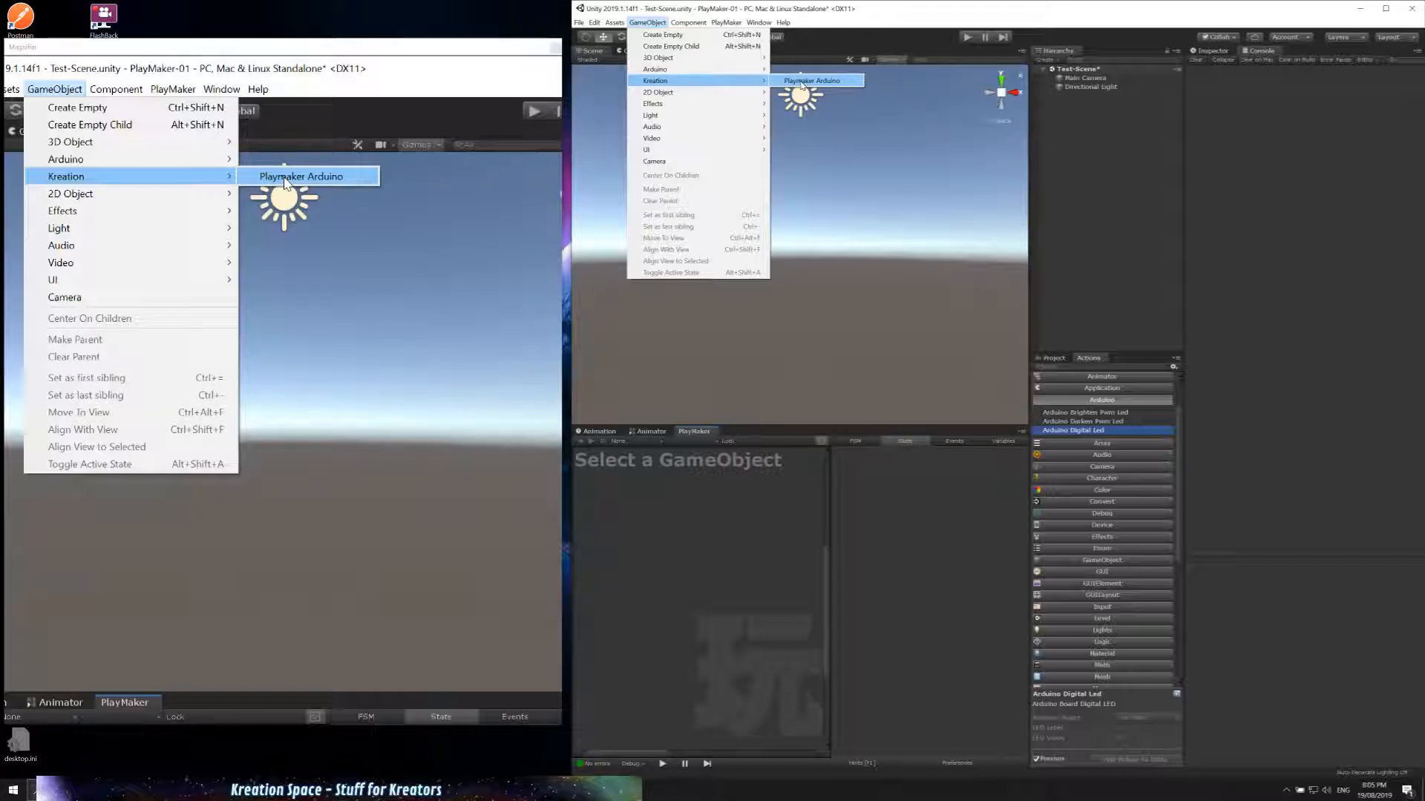
pyautogui.click(802, 81)
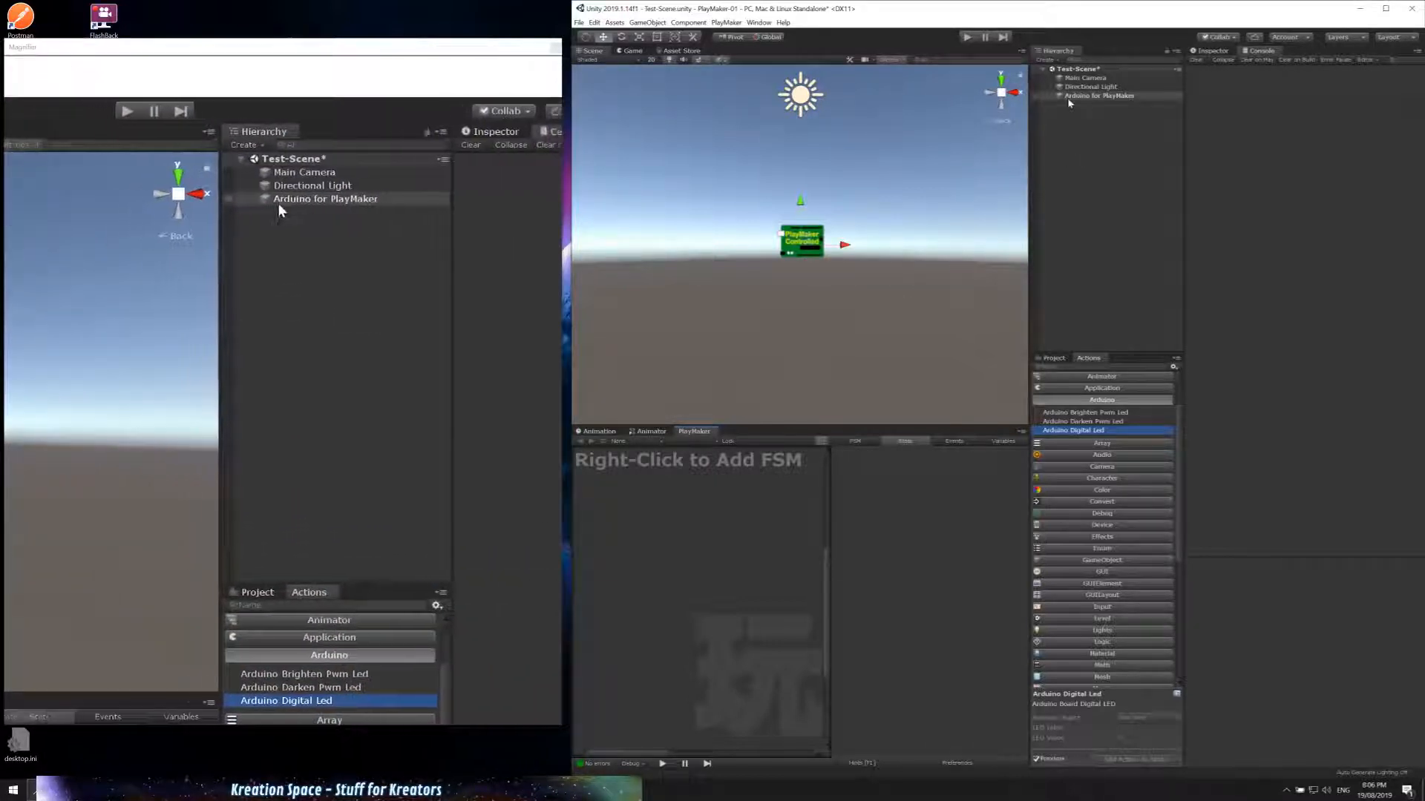
# Step: Inspect the Arduino for PlayMaker object and run Detect Arduino to load the connected board's pins
pyautogui.click(1112, 97)
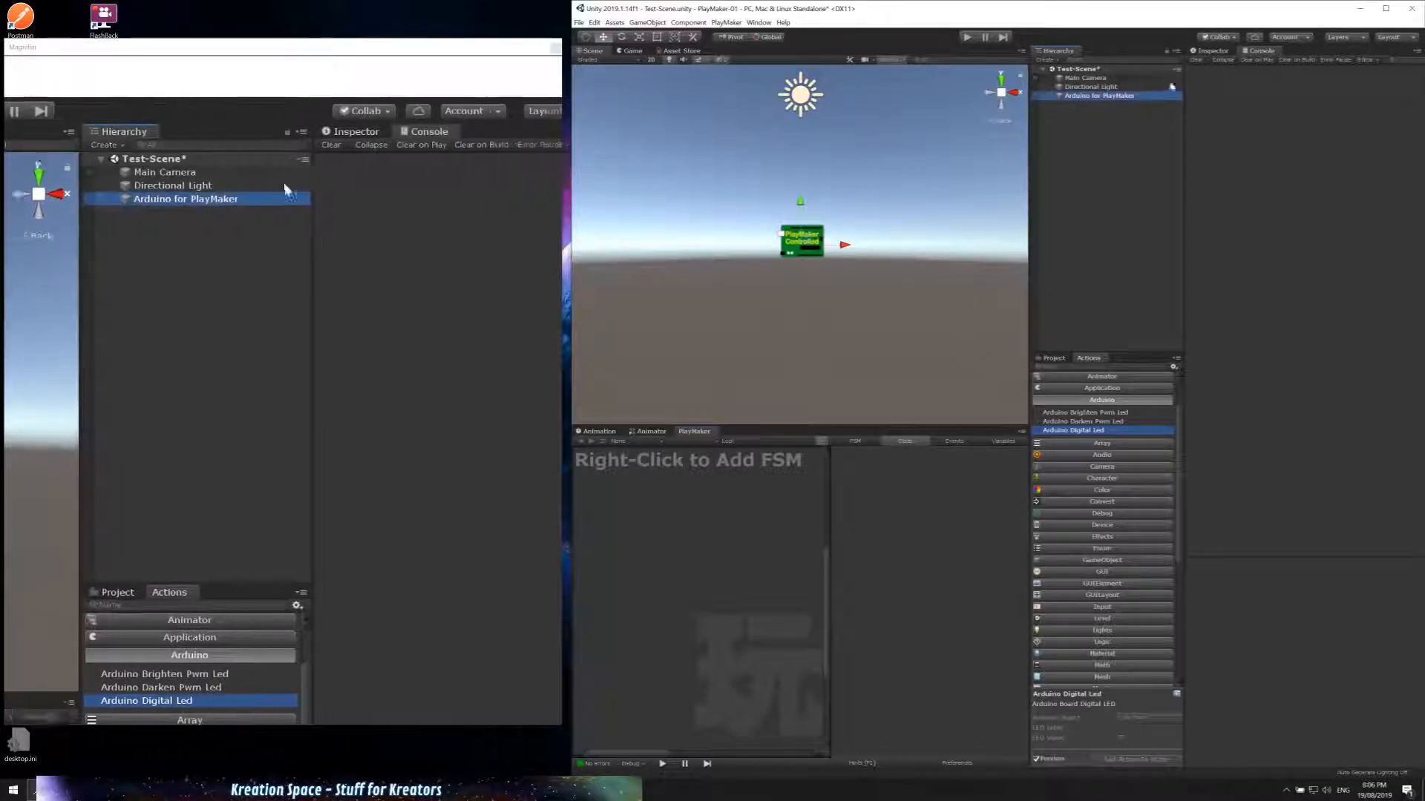
pyautogui.click(1210, 52)
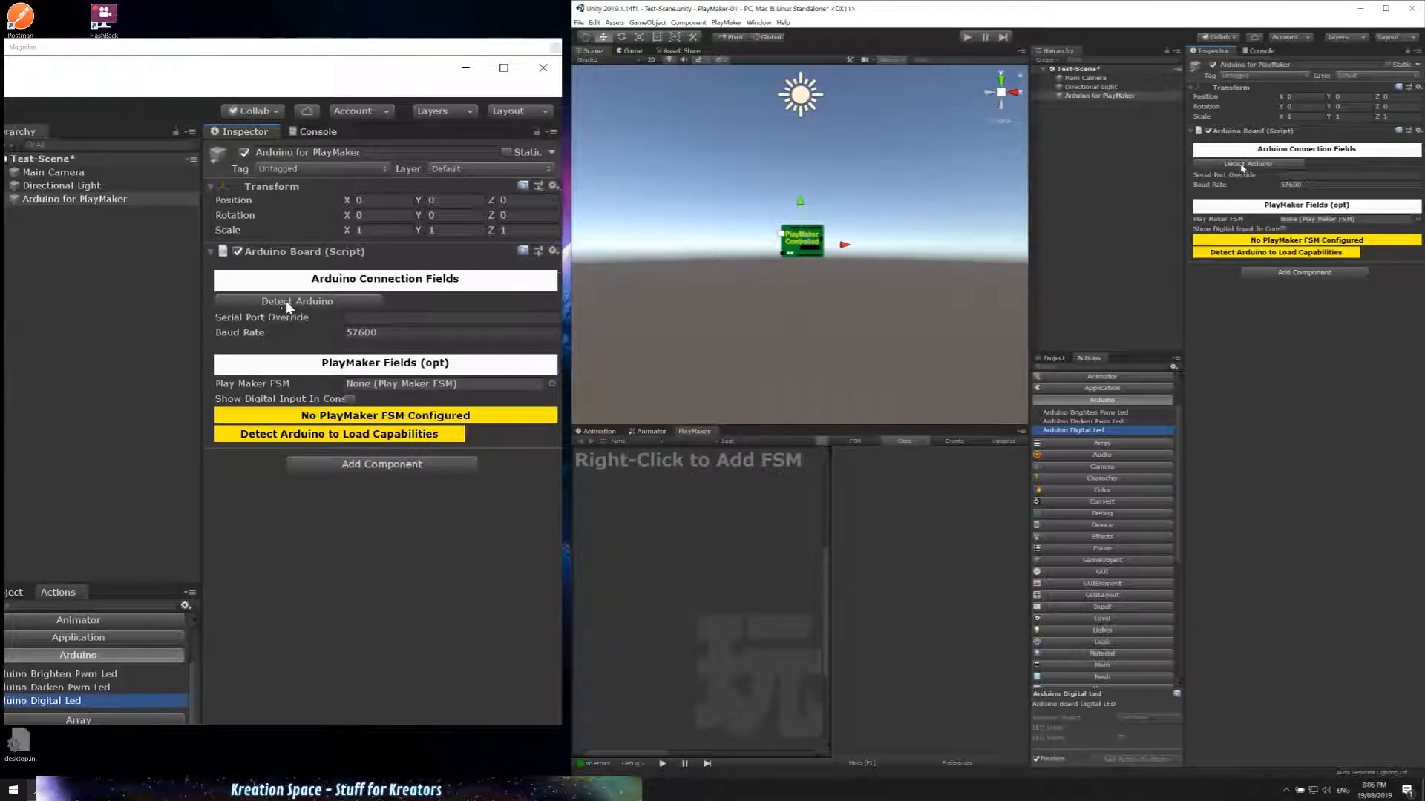
pyautogui.click(1250, 165)
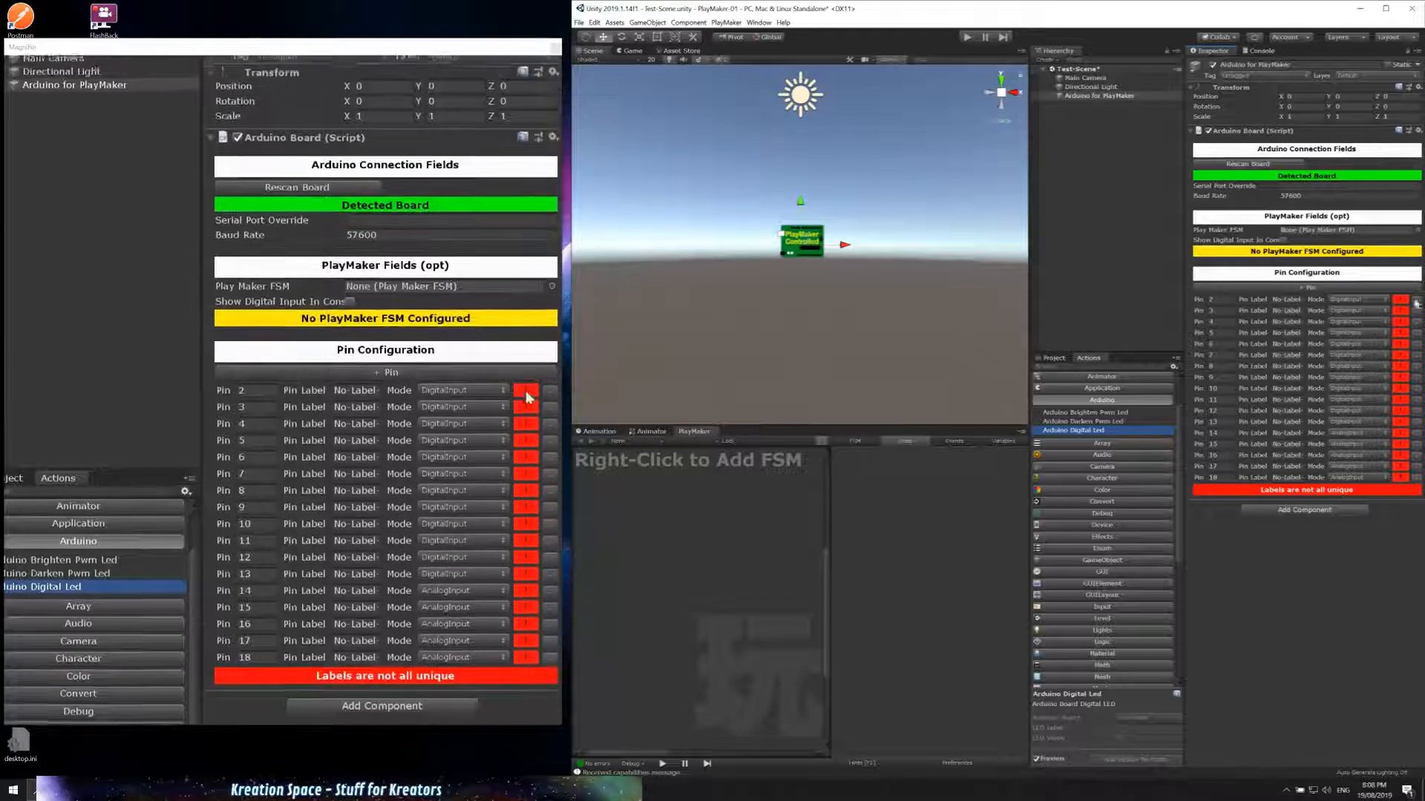
# Step: Remove pin 2 from the pin configuration and label pin 3 as LED3
pyautogui.click(1417, 300)
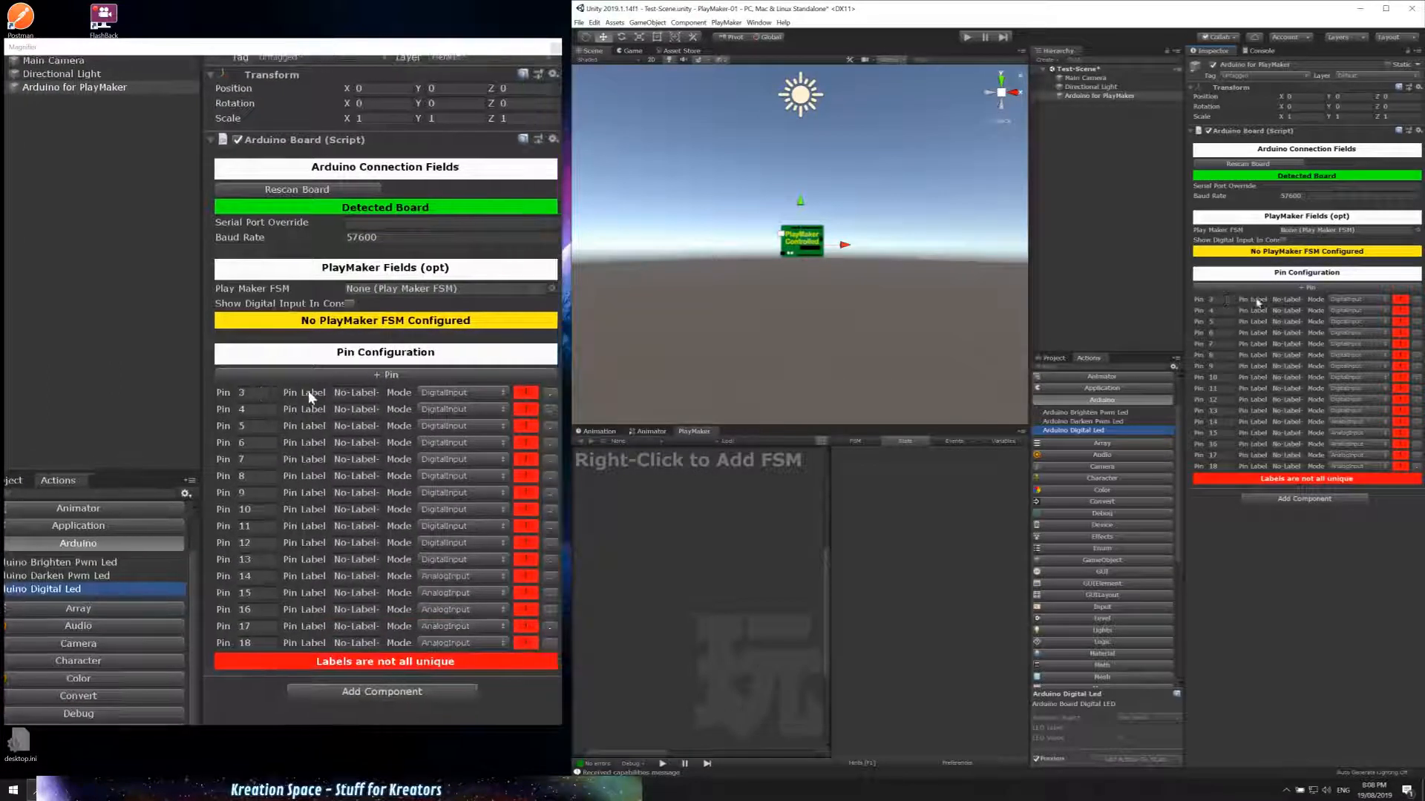
pyautogui.click(1275, 298)
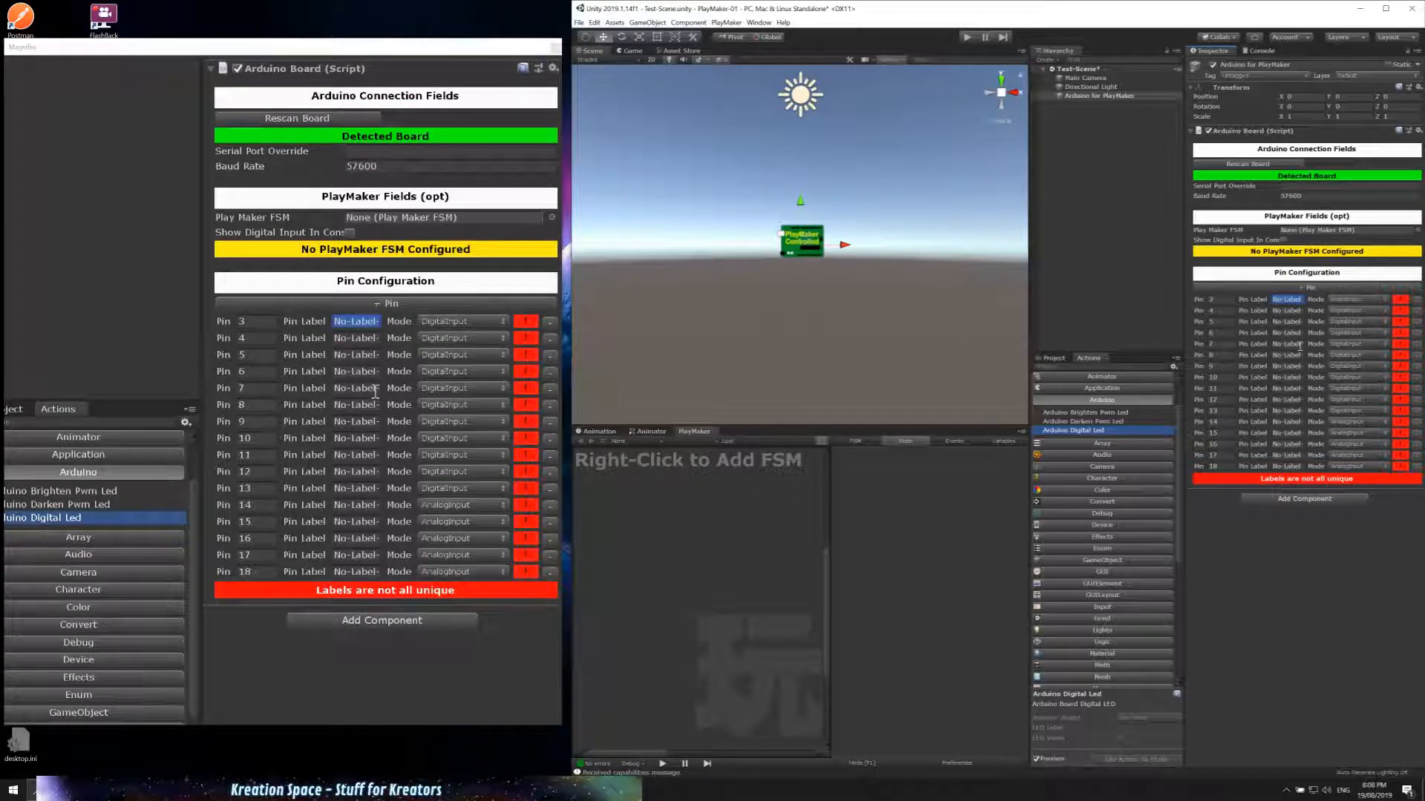
pyautogui.write('le')
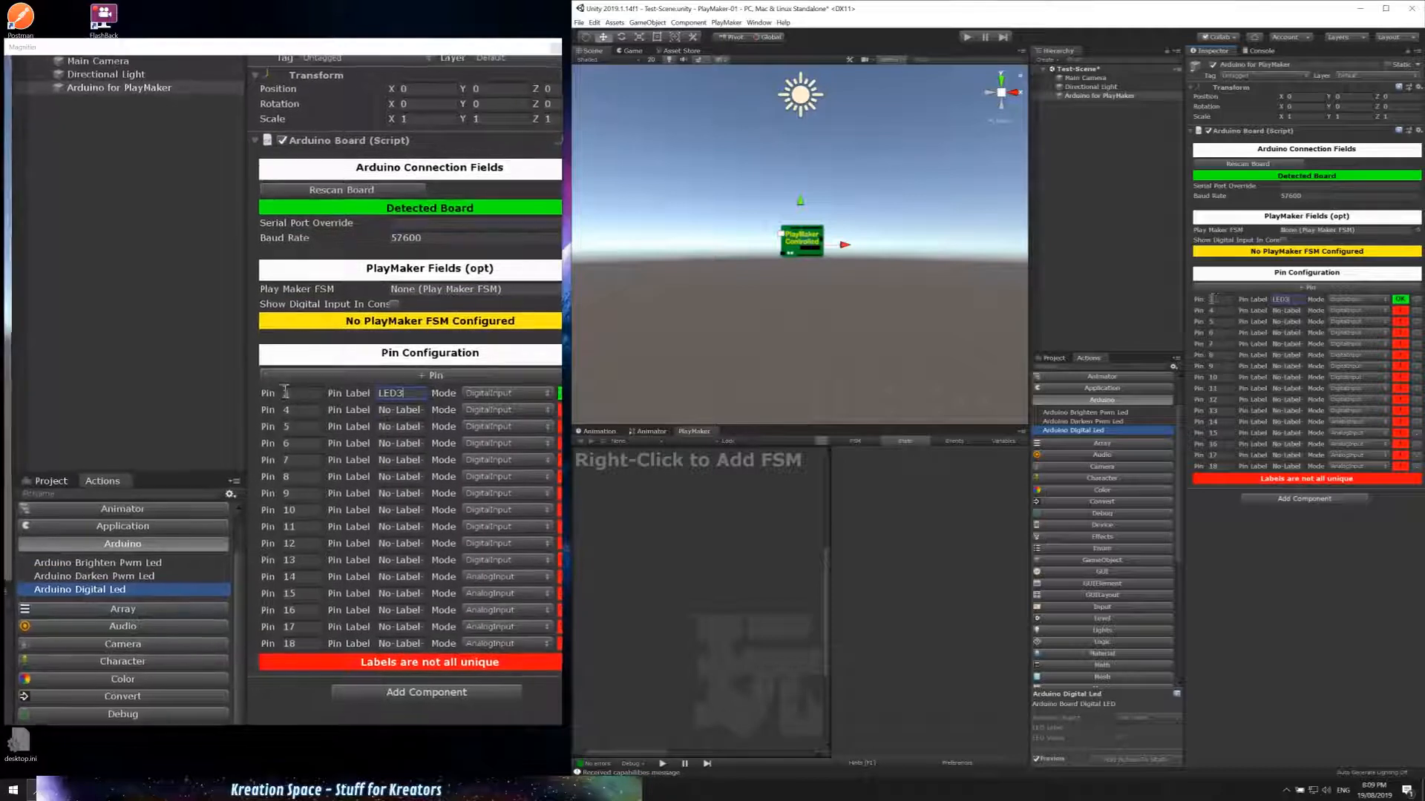
# Step: Try -3 as the LED3 pin number, restore it to 3, and check the pin's mode options
pyautogui.click(1228, 299)
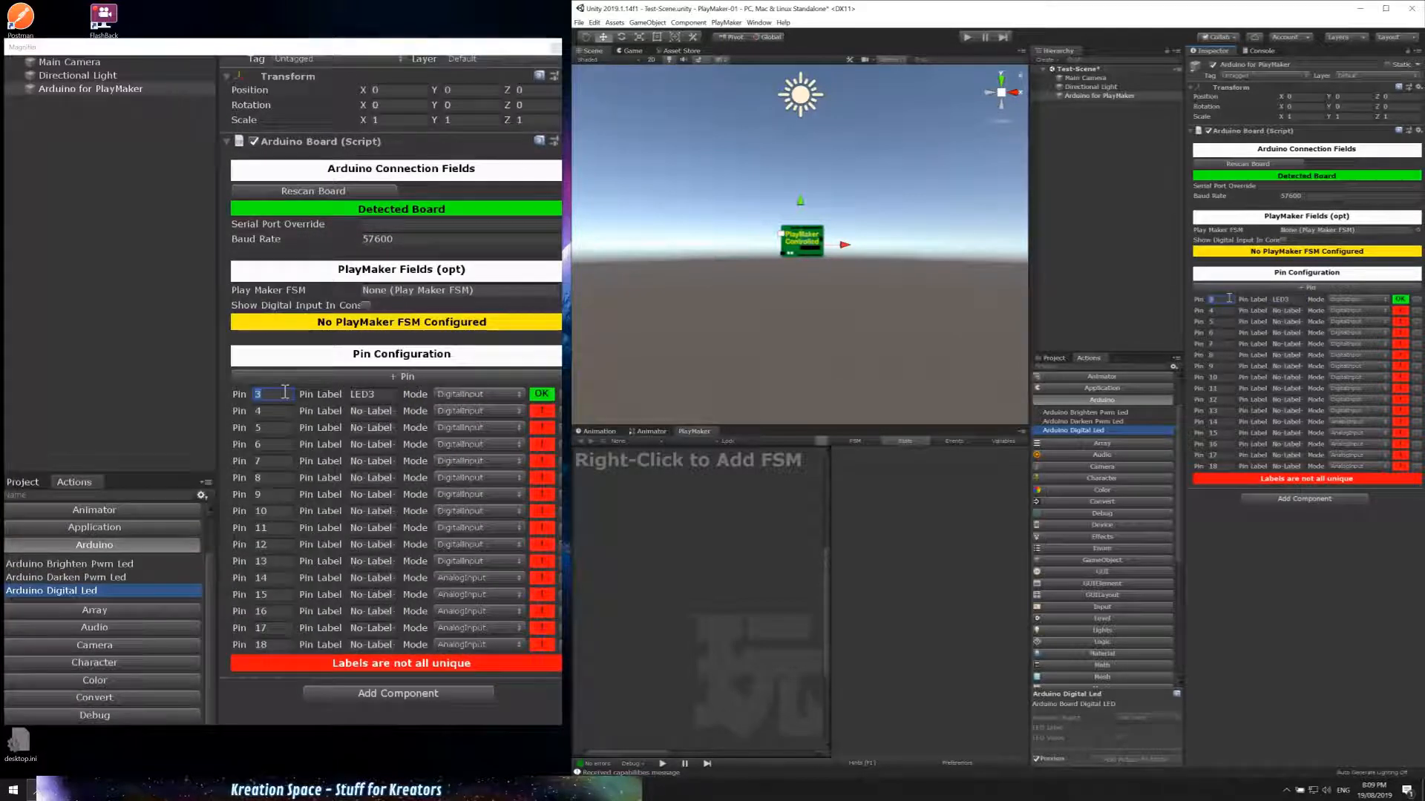
pyautogui.write('1')
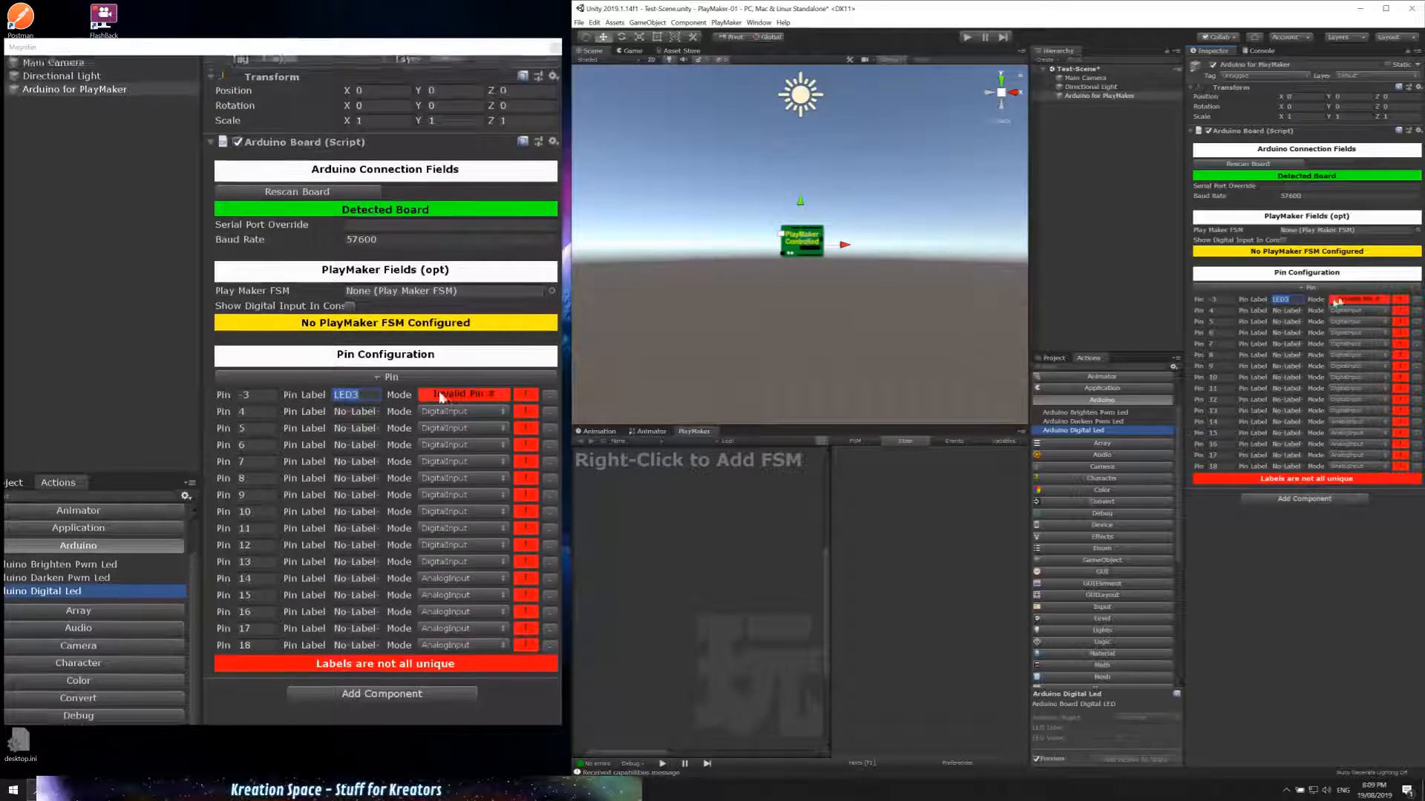
pyautogui.click(1233, 300)
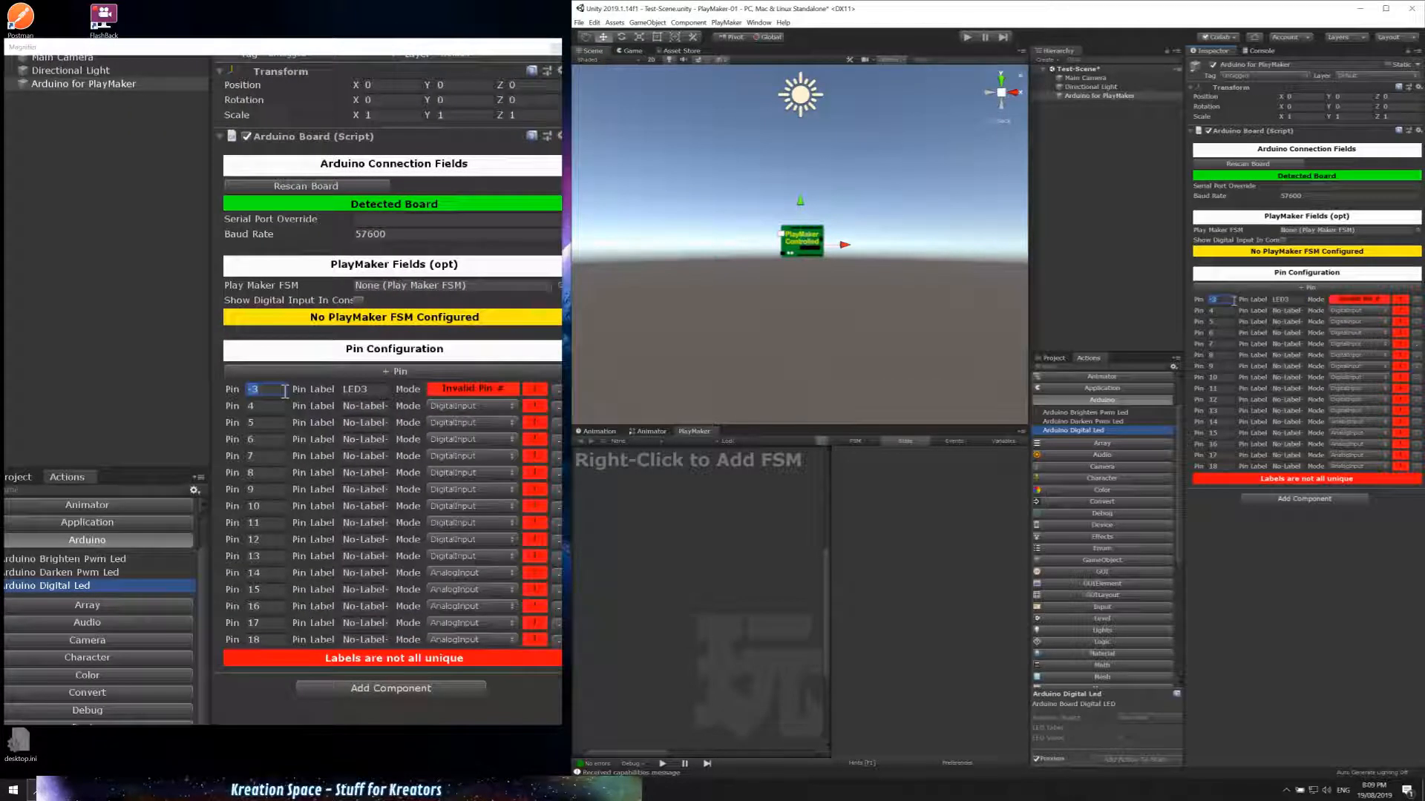
pyautogui.write('3')
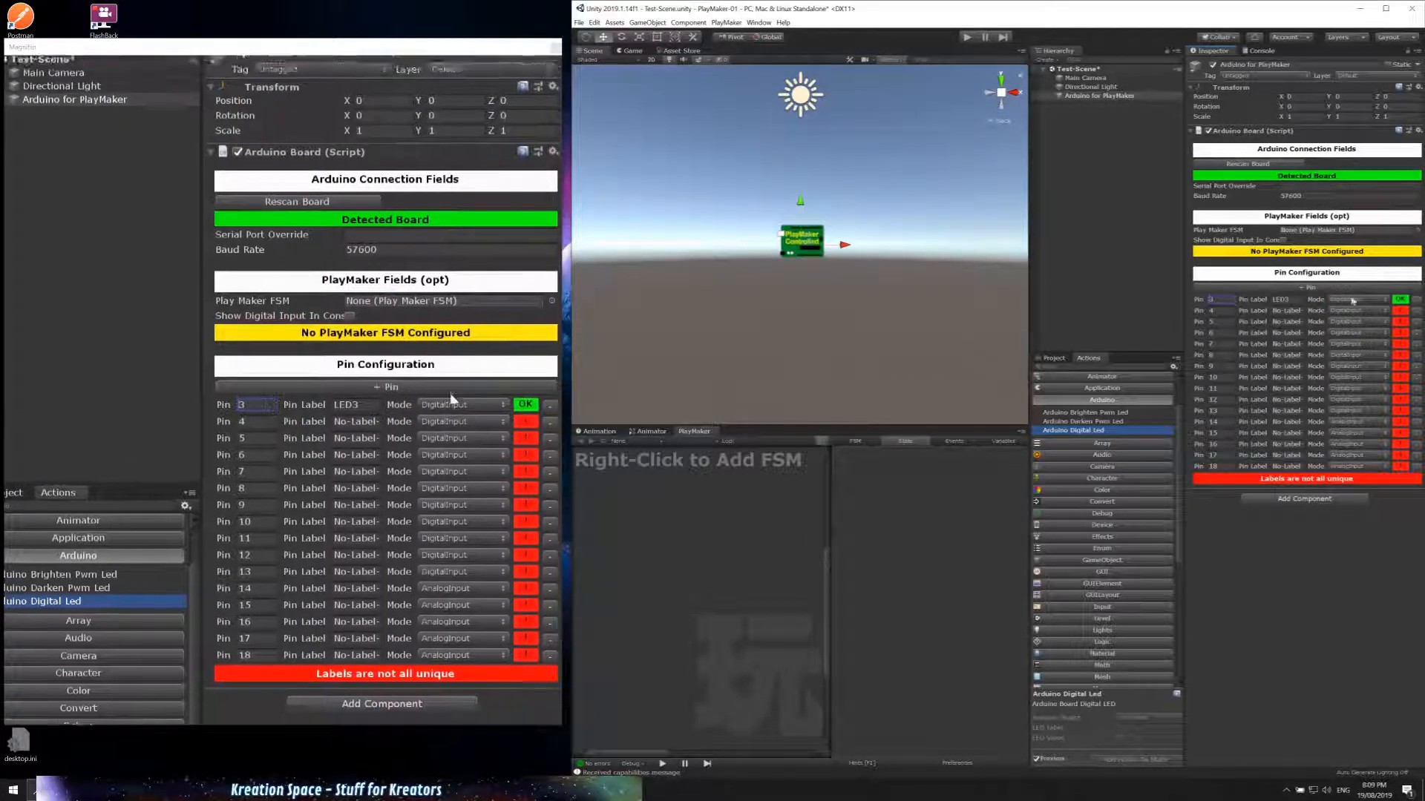
pyautogui.click(1352, 300)
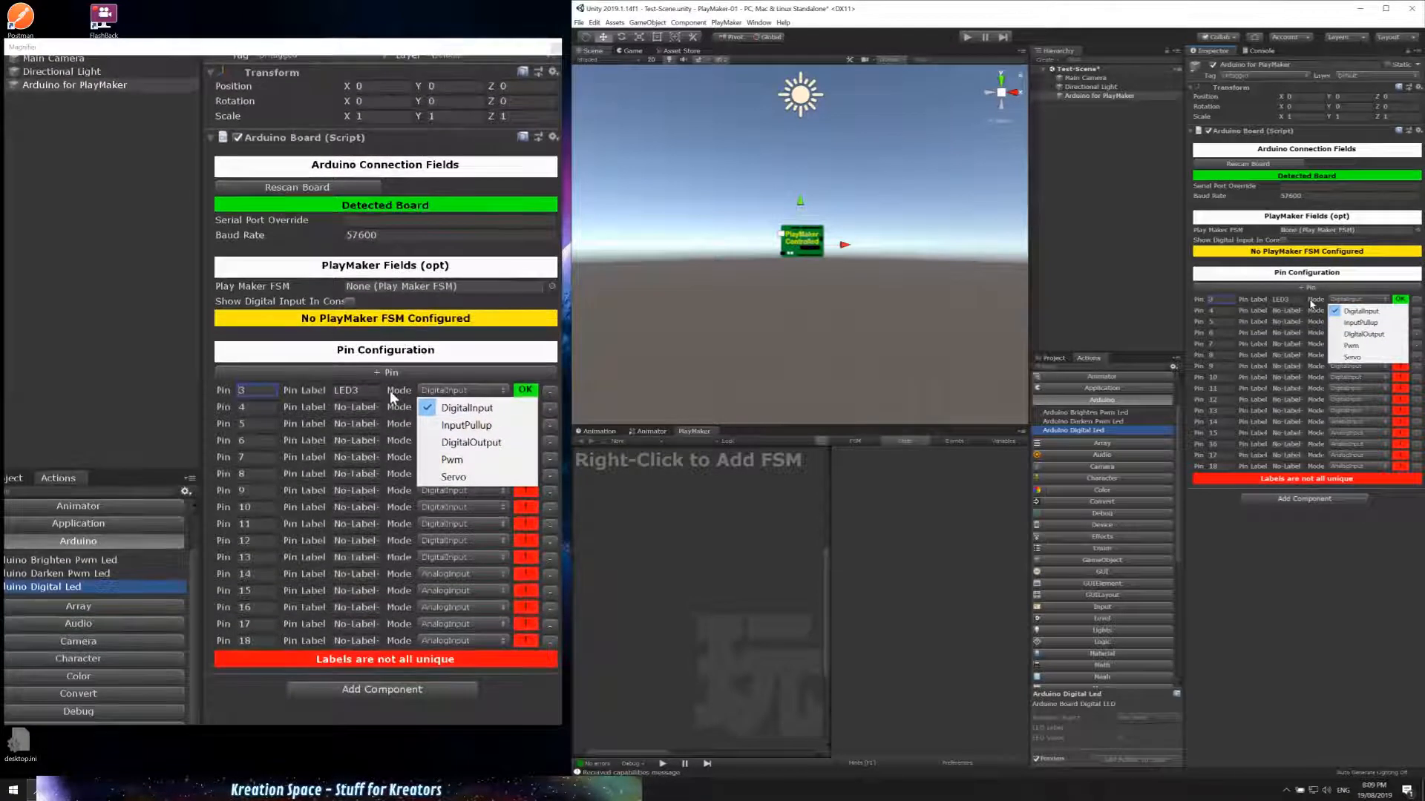
pyautogui.click(1311, 303)
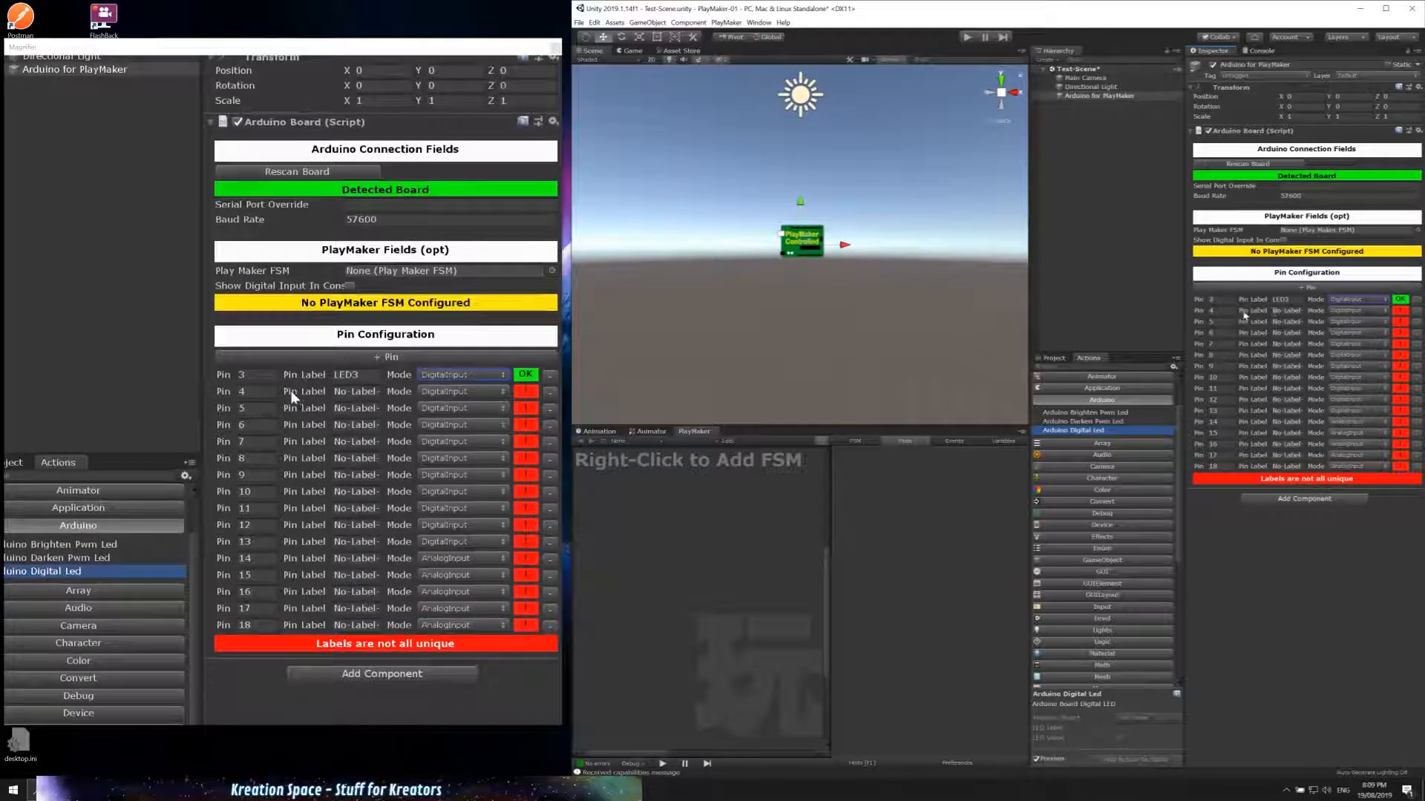
# Step: Remove pin 4 from the pin configuration and label pin 5 as LED5
pyautogui.click(1415, 312)
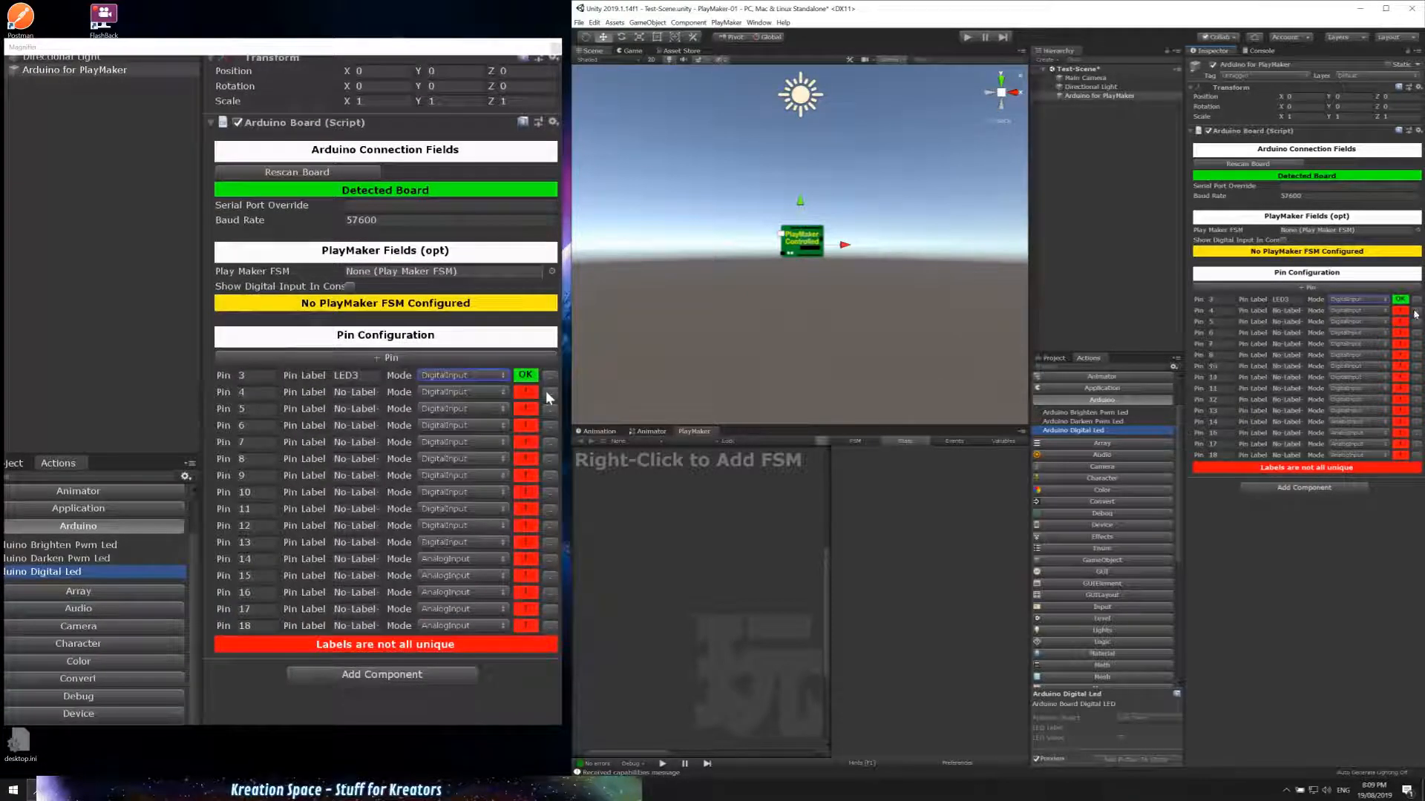
pyautogui.click(1287, 311)
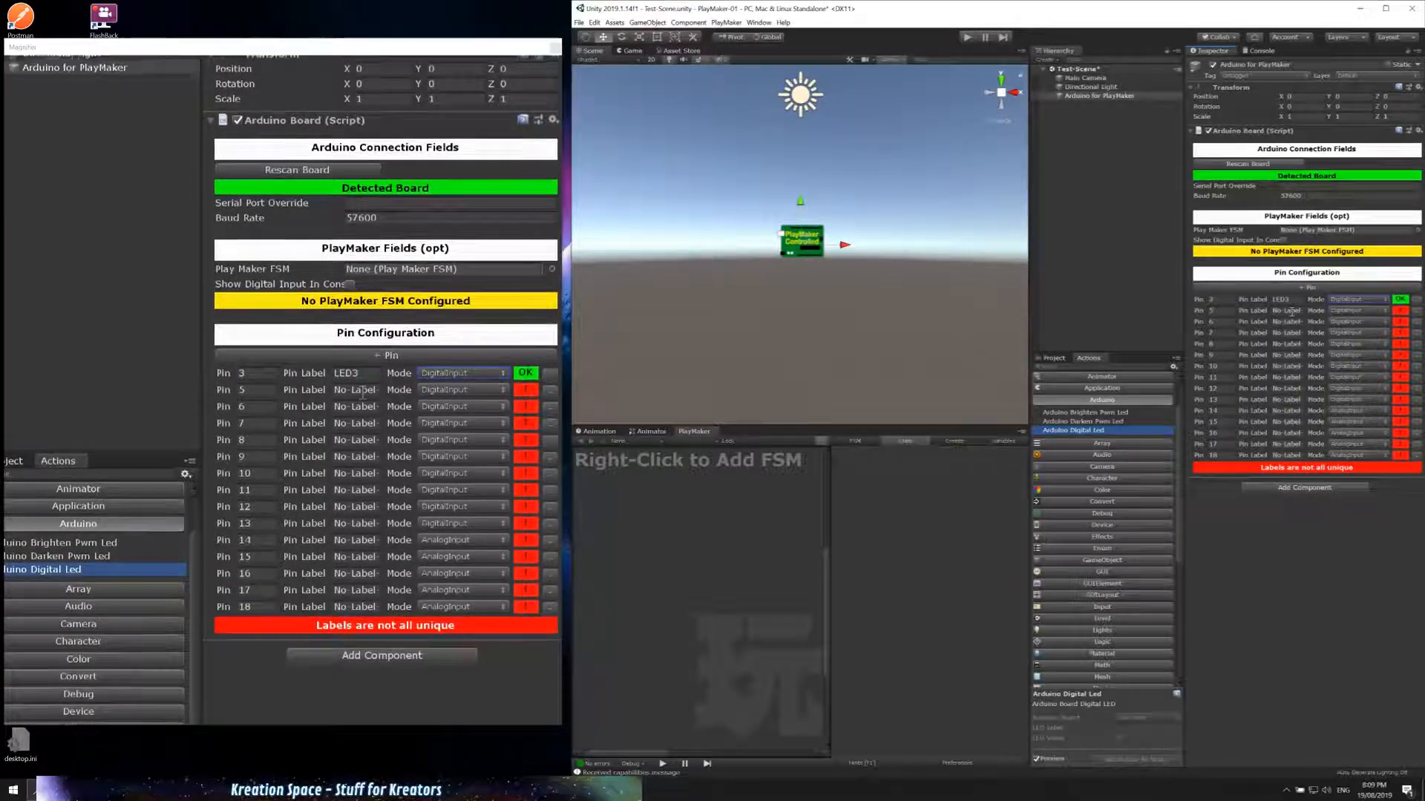
pyautogui.write('LED5')
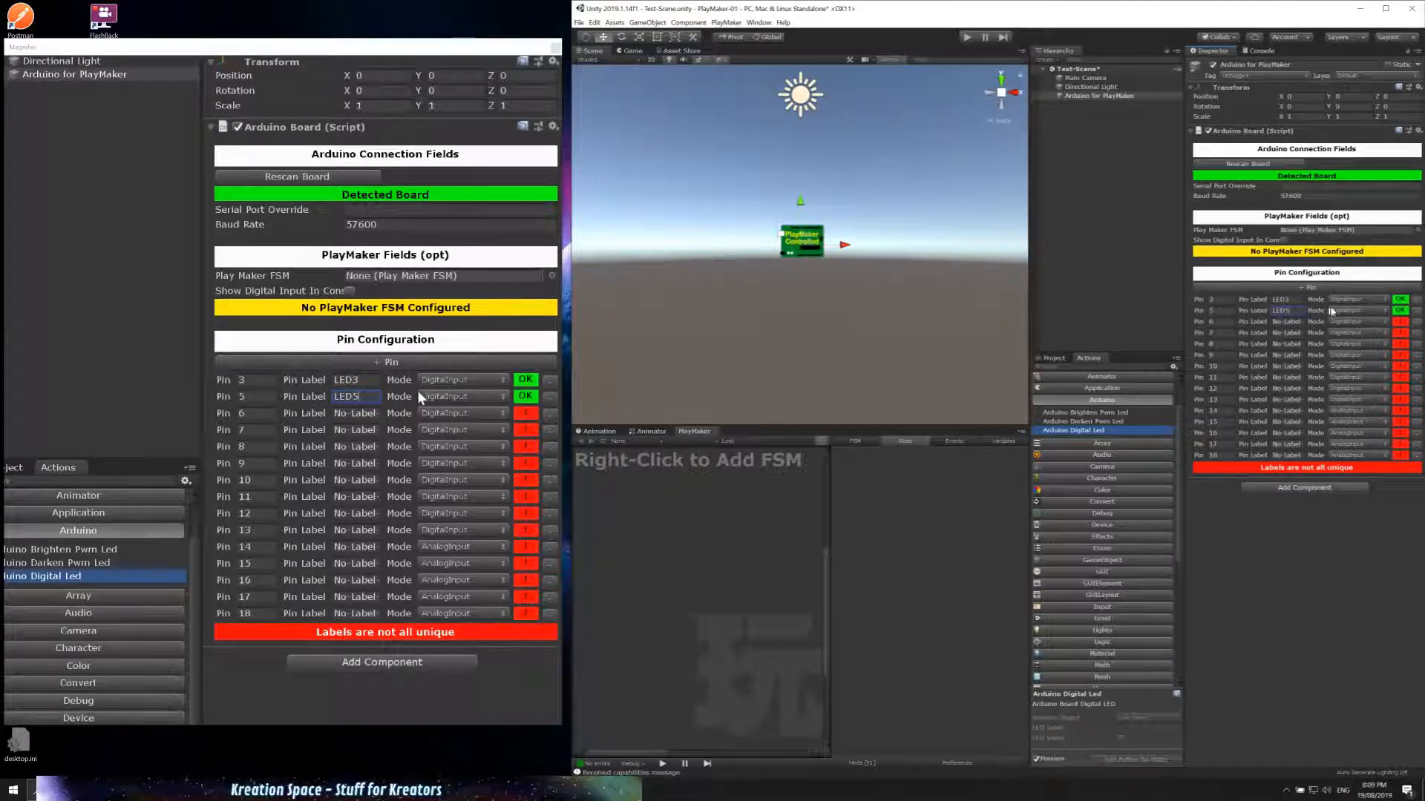
# Step: Set the modes of the LED5 and LED3 pins to DigitalOutput
pyautogui.click(1358, 310)
pyautogui.click(1354, 347)
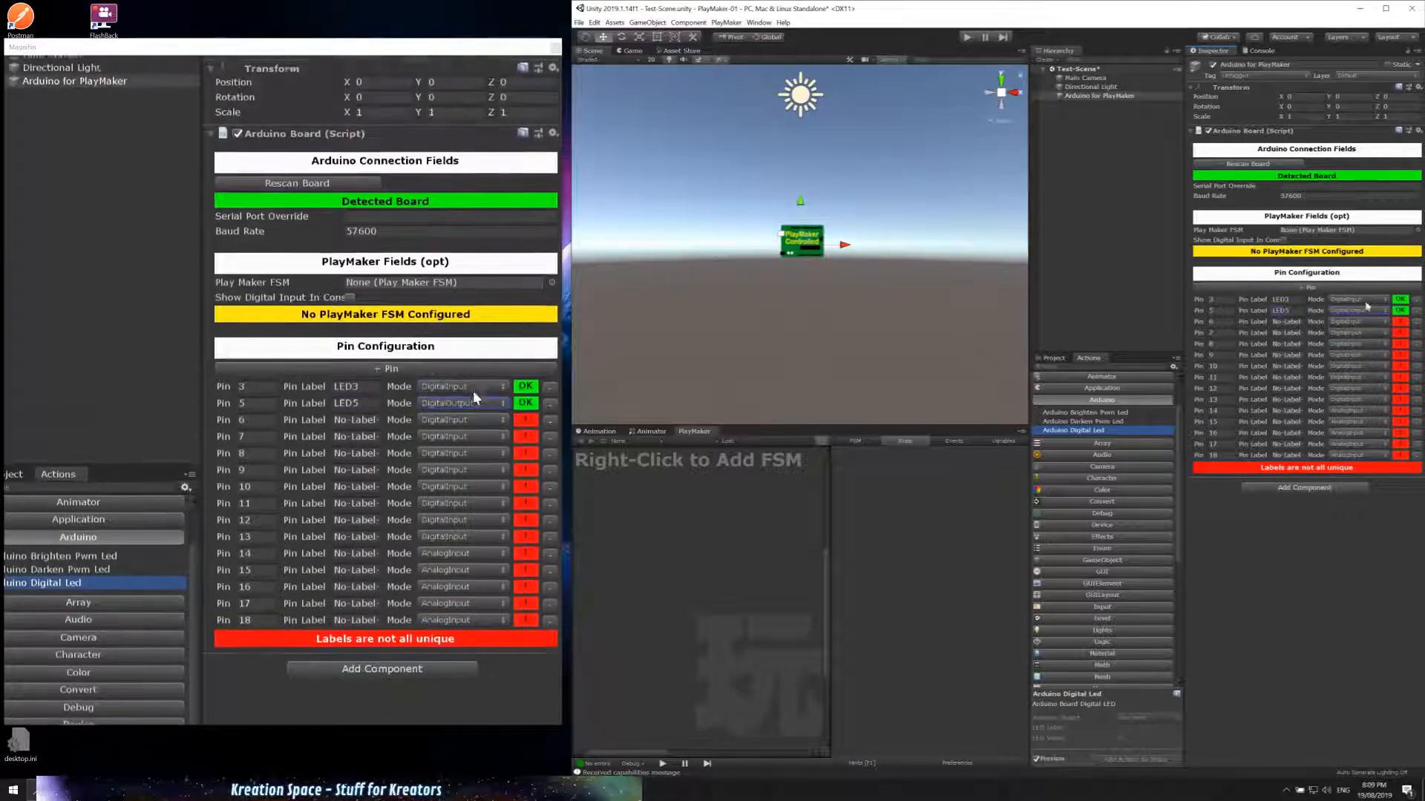
pyautogui.click(1358, 311)
pyautogui.click(1363, 334)
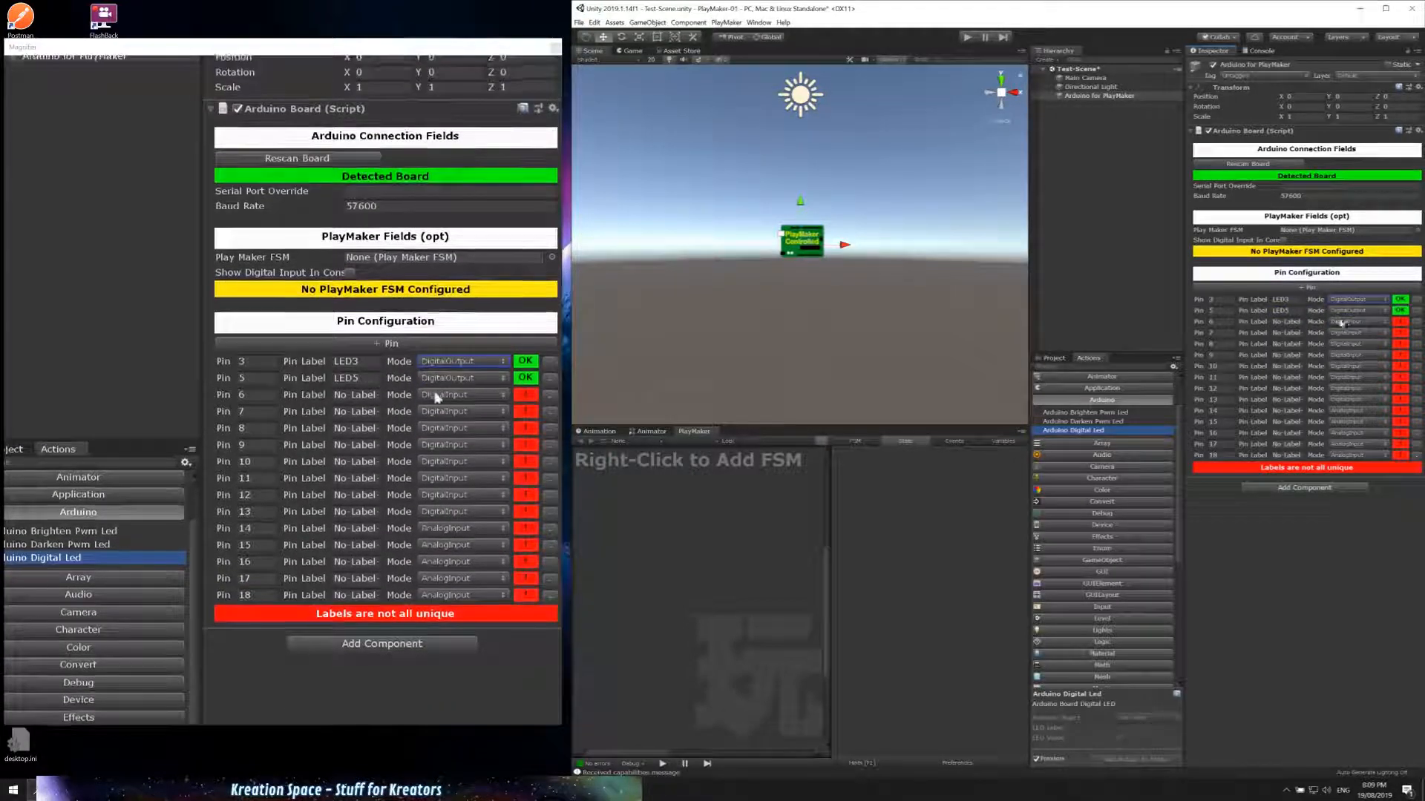
# Step: Set pin 6 to DigitalOutput with the label LED6, and label pin 7 as SWITCH
pyautogui.click(1356, 321)
pyautogui.click(1343, 357)
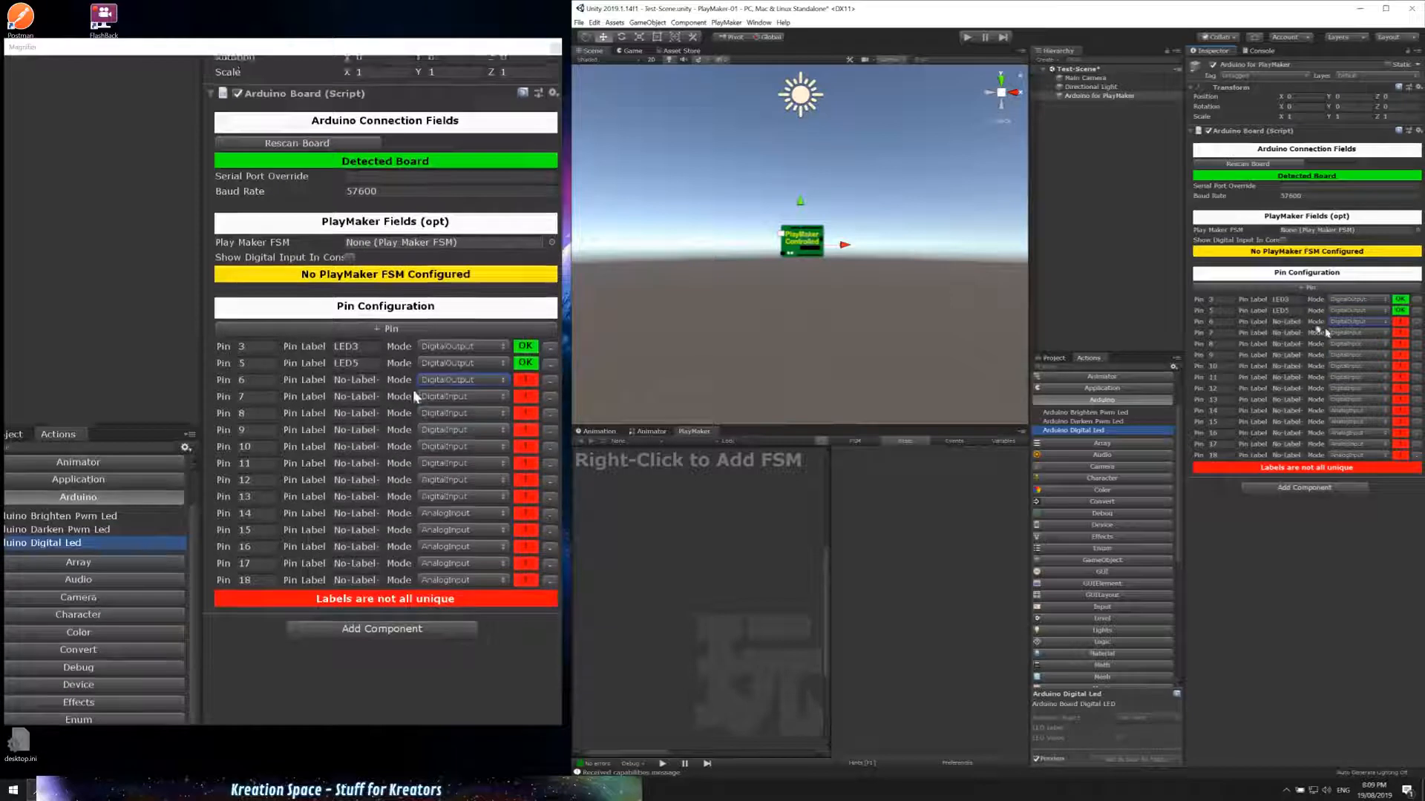
pyautogui.click(1289, 322)
pyautogui.write('LED')
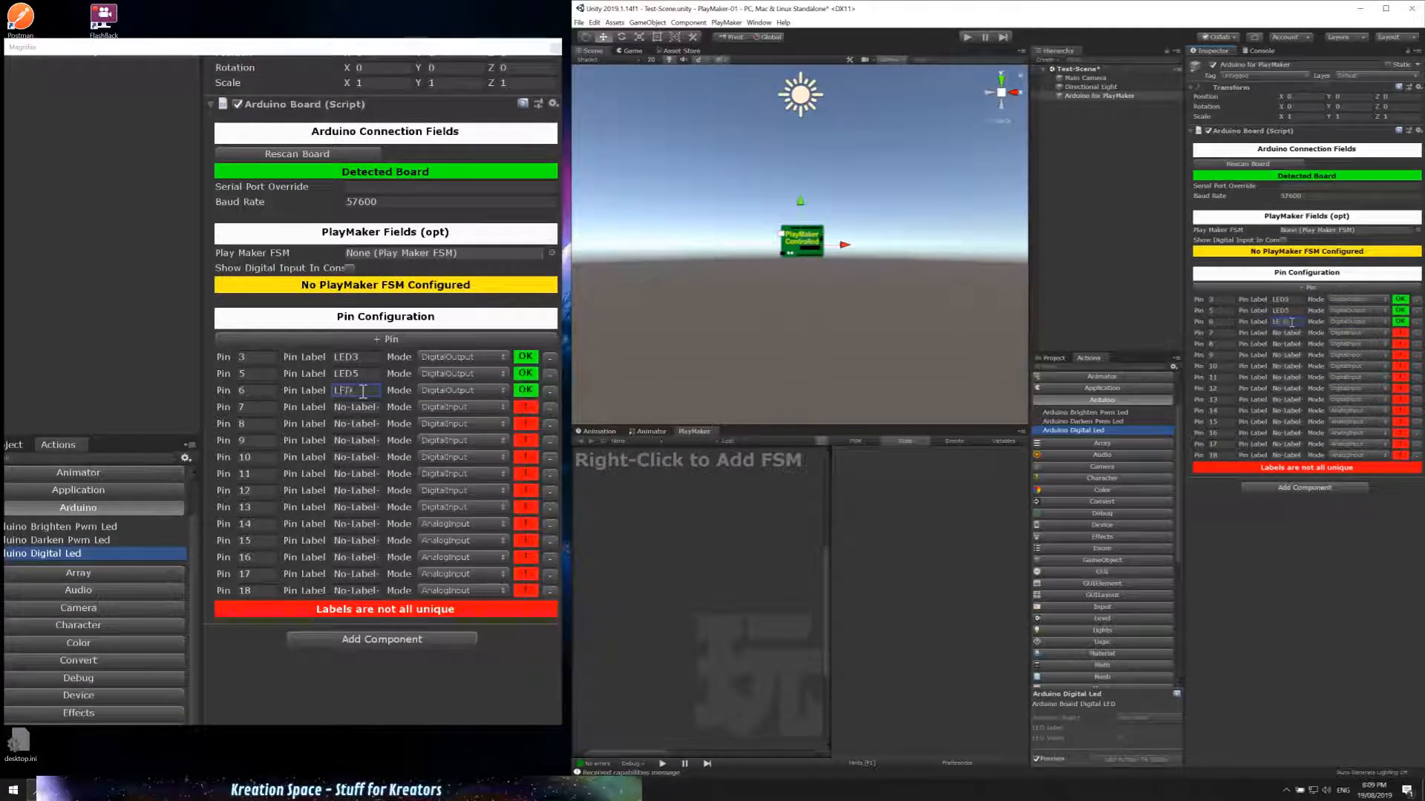
pyautogui.write('6')
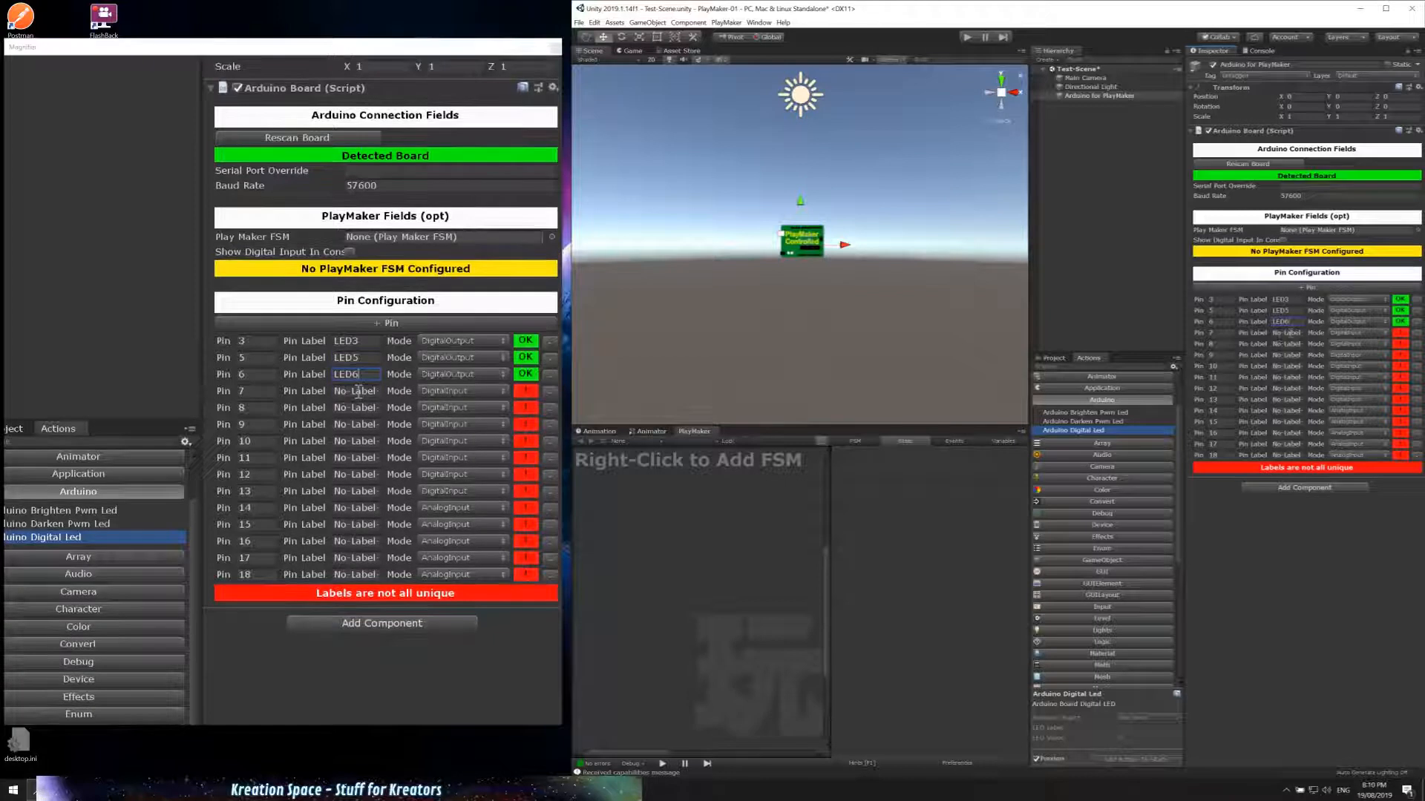
pyautogui.click(1291, 333)
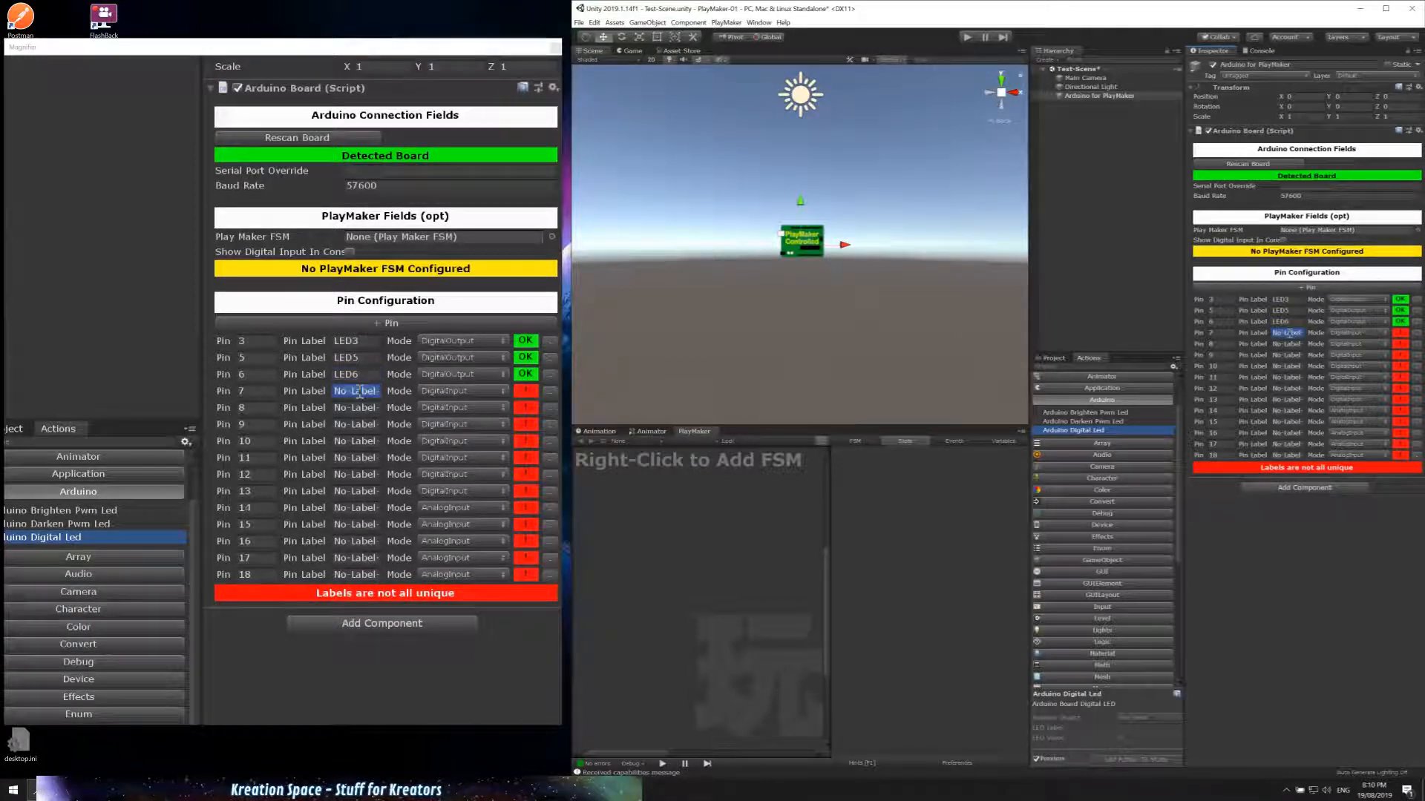
pyautogui.write('SWITCH')
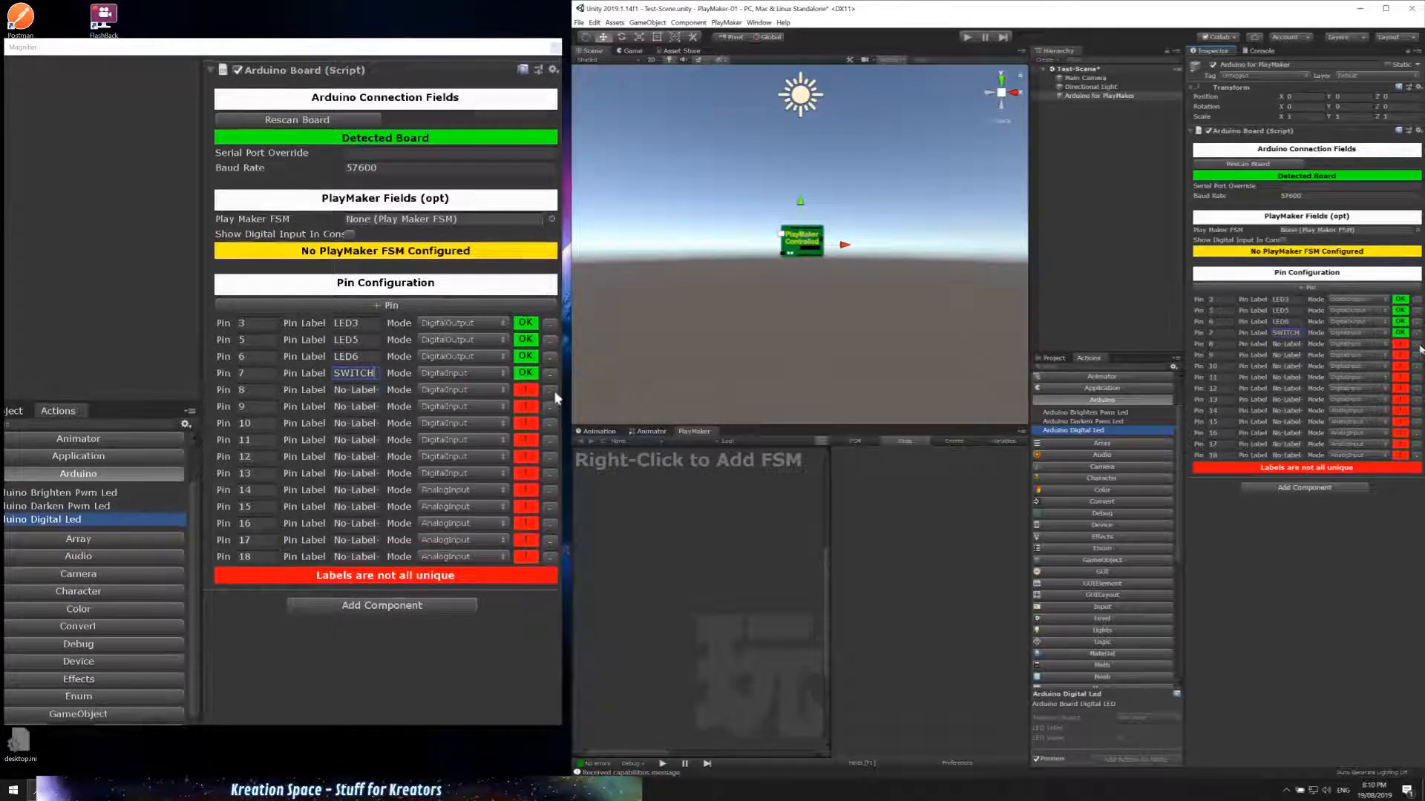
# Step: Remove the unused pins 8 through 18 from the pin configuration
pyautogui.click(1418, 344)
pyautogui.click(1418, 344)
pyautogui.click(1418, 344)
pyautogui.click(1418, 345)
pyautogui.click(1419, 344)
pyautogui.click(1418, 345)
pyautogui.click(1418, 344)
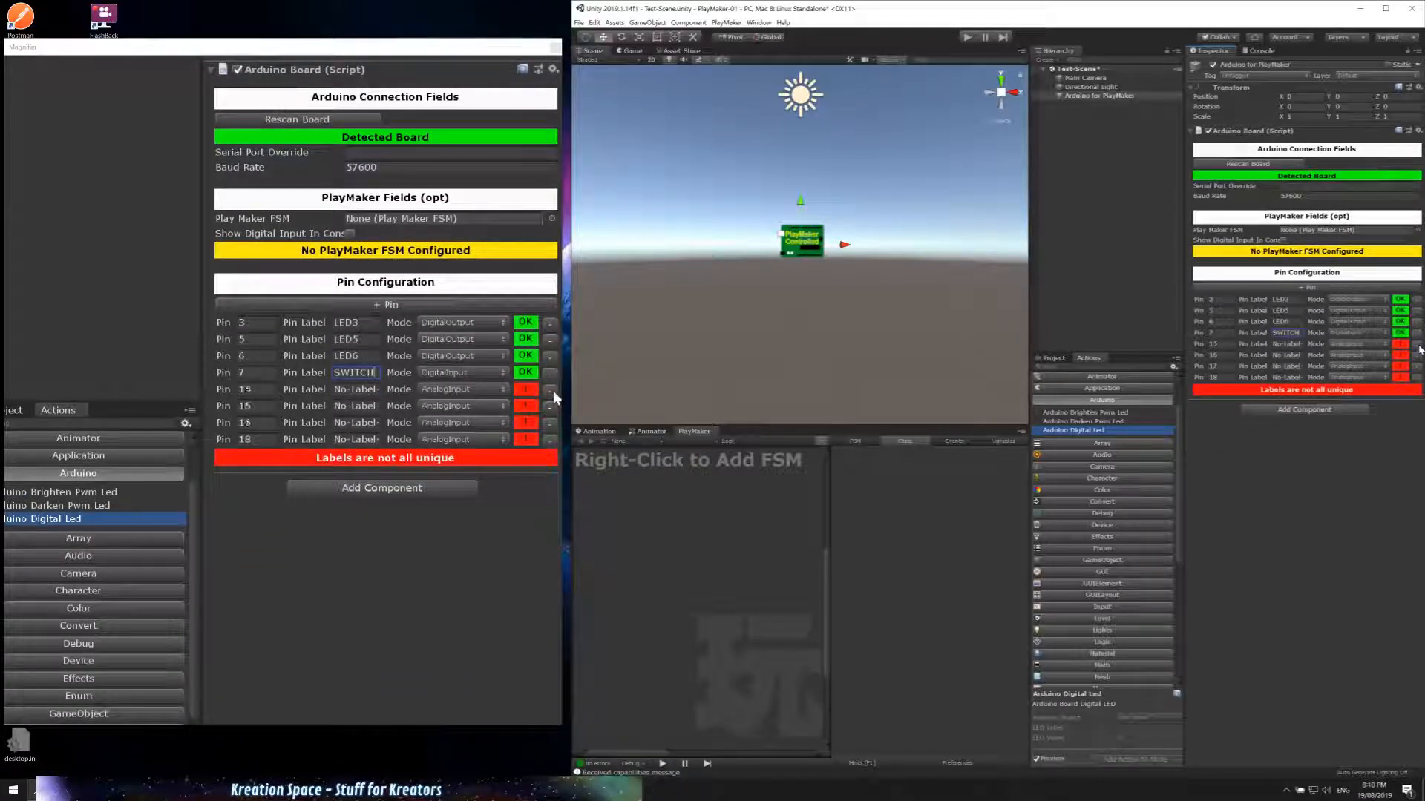
pyautogui.click(1418, 345)
pyautogui.click(1418, 344)
pyautogui.click(1418, 344)
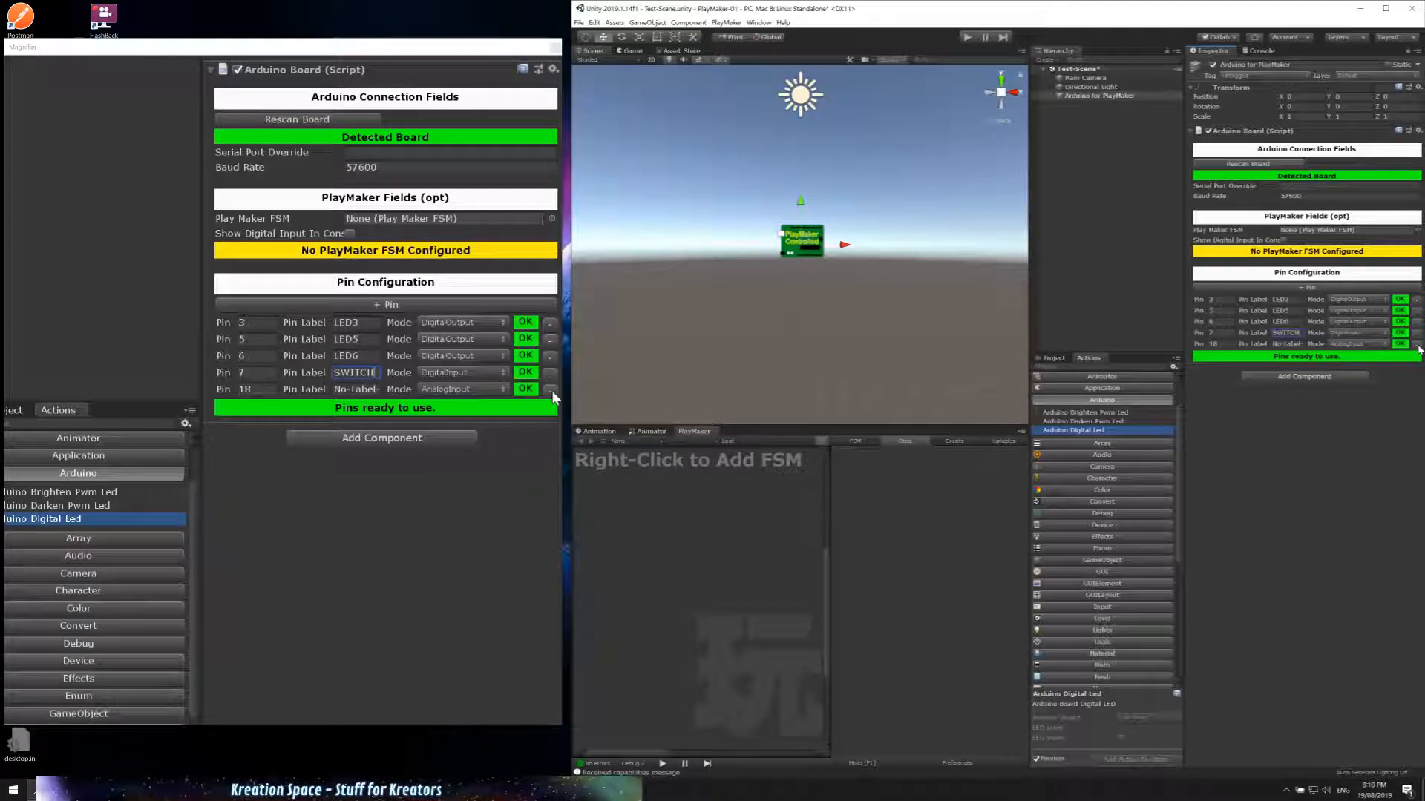
pyautogui.click(1418, 344)
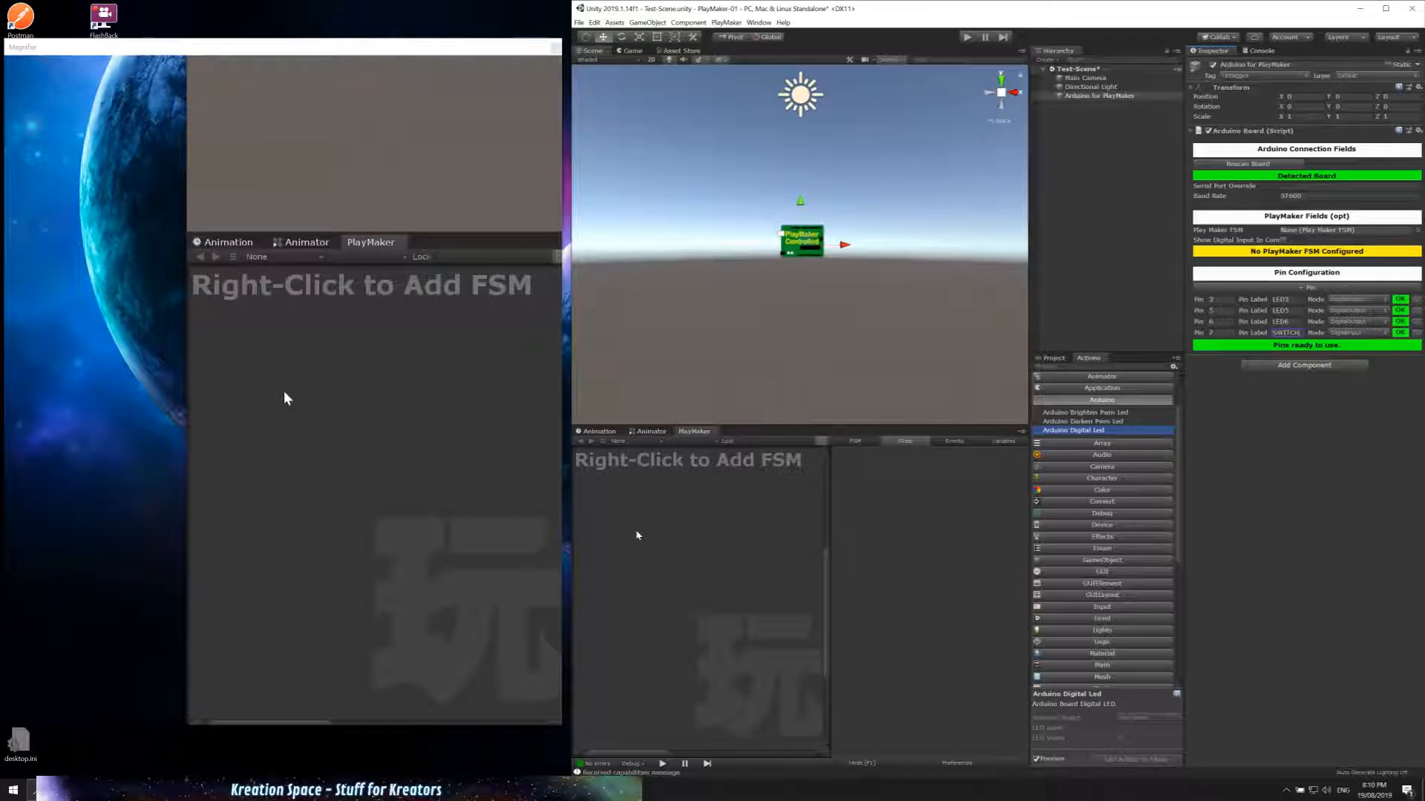
# Step: Add a PlayMaker FSM to the Arduino for PlayMaker object
pyautogui.rightClick(684, 519)
pyautogui.click(715, 523)
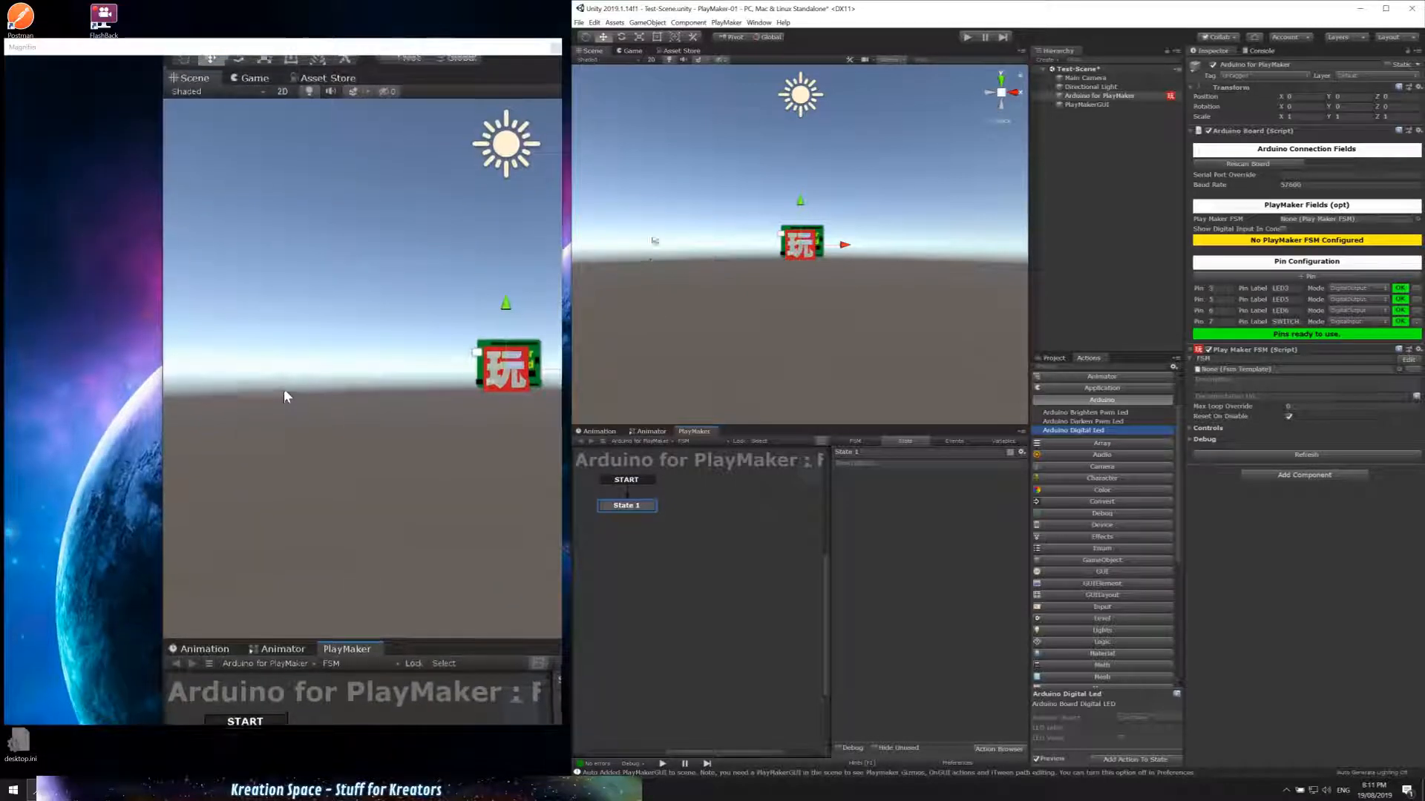
# Step: Add a UI Panel to the scene and frame it in the Scene view
pyautogui.click(647, 22)
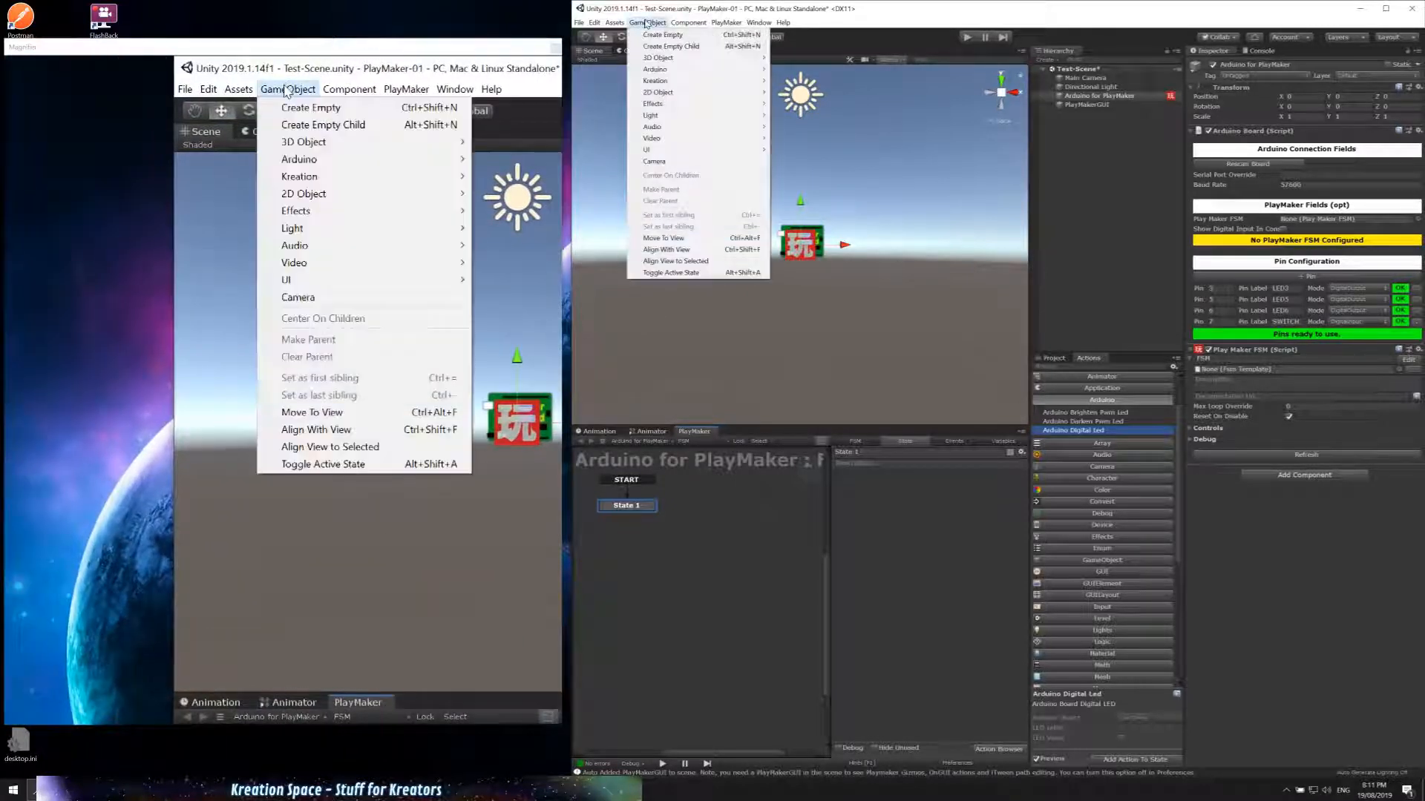
pyautogui.moveTo(652, 152)
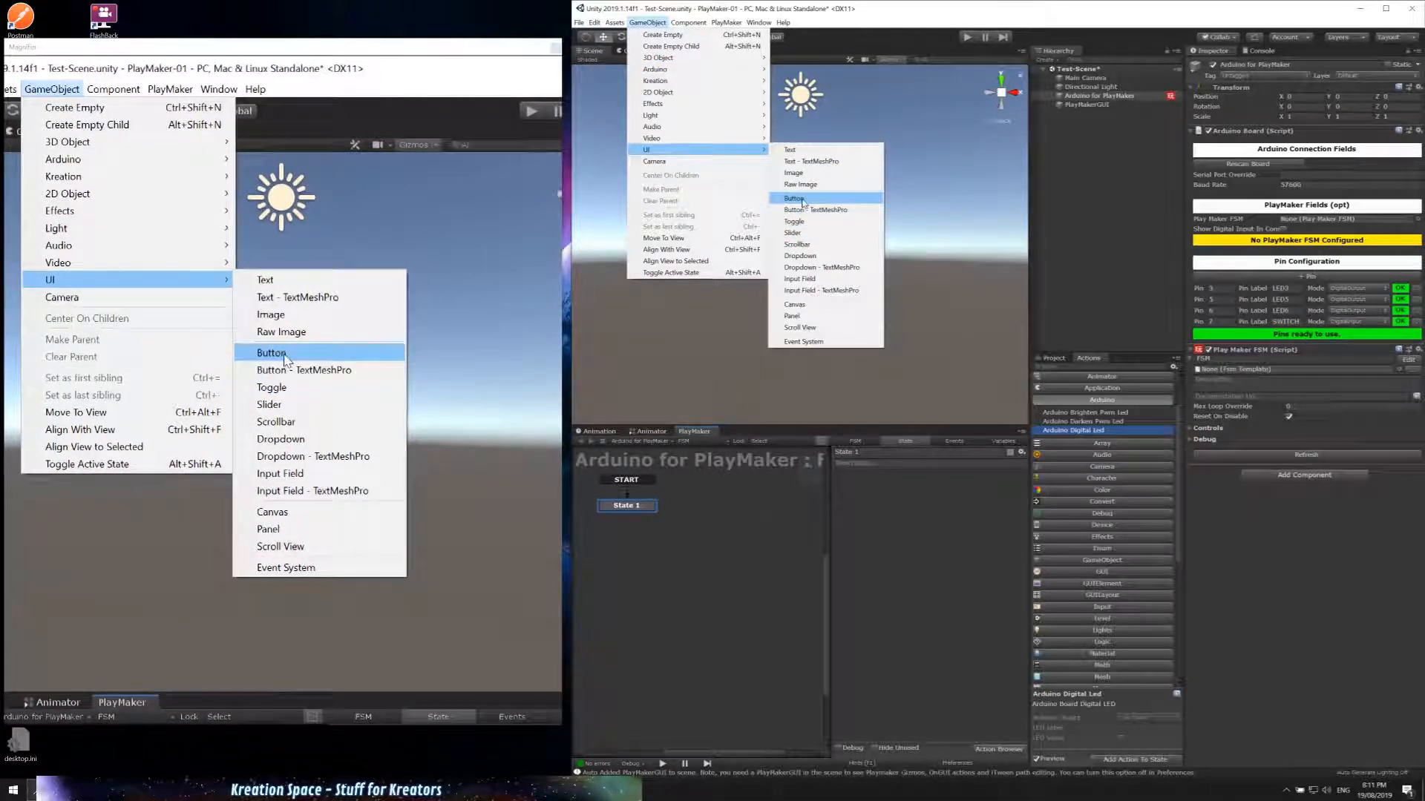
pyautogui.click(800, 315)
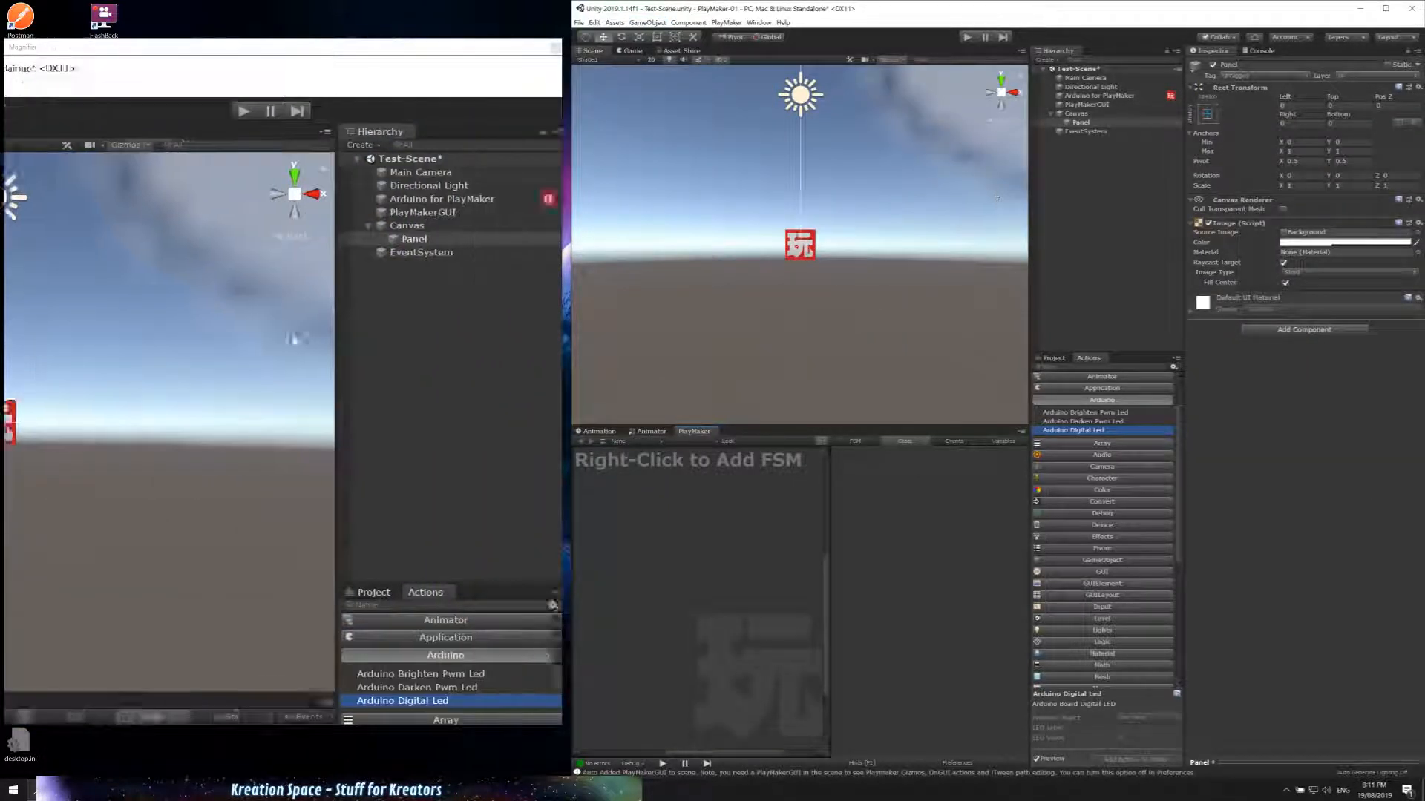
pyautogui.press('f')
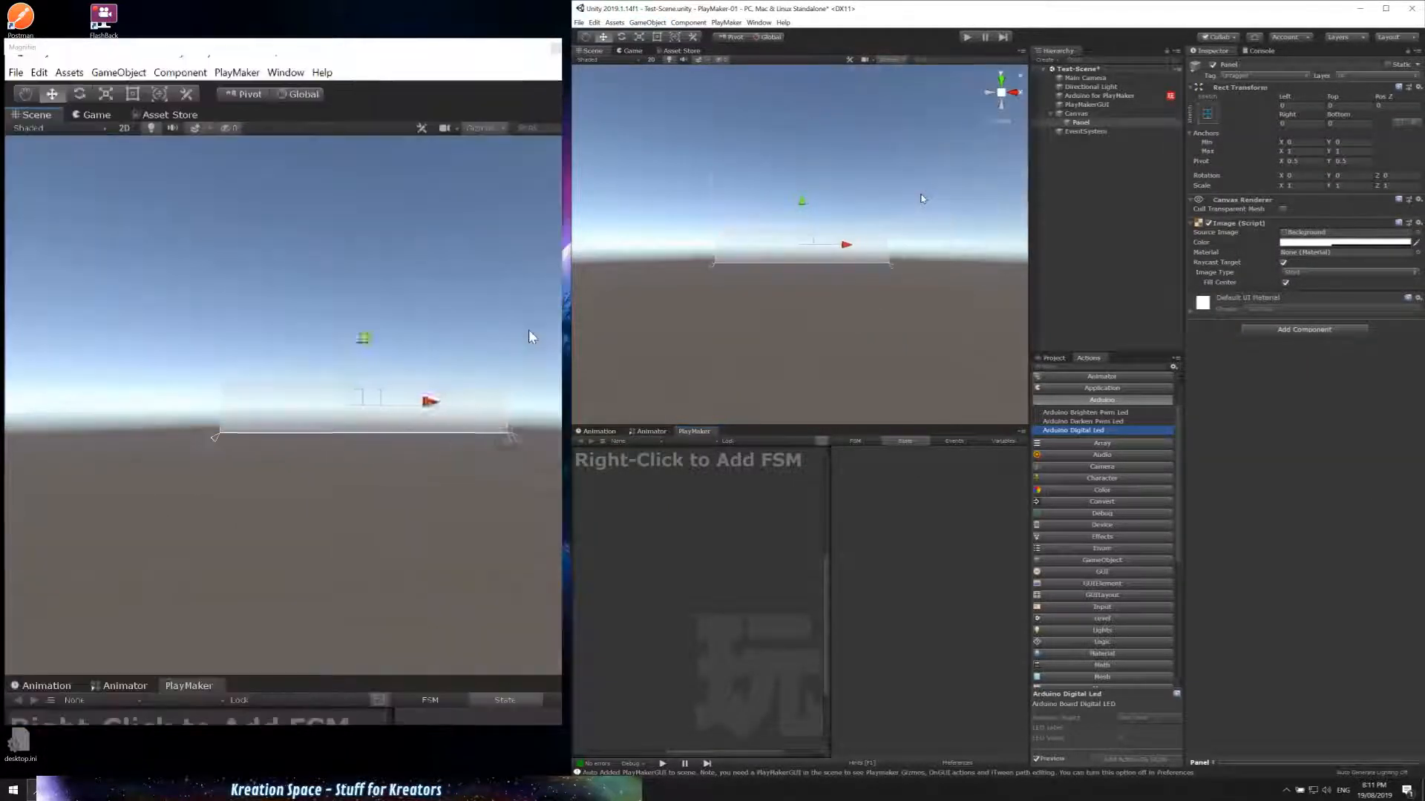
pyautogui.scroll(2, 870, 290)
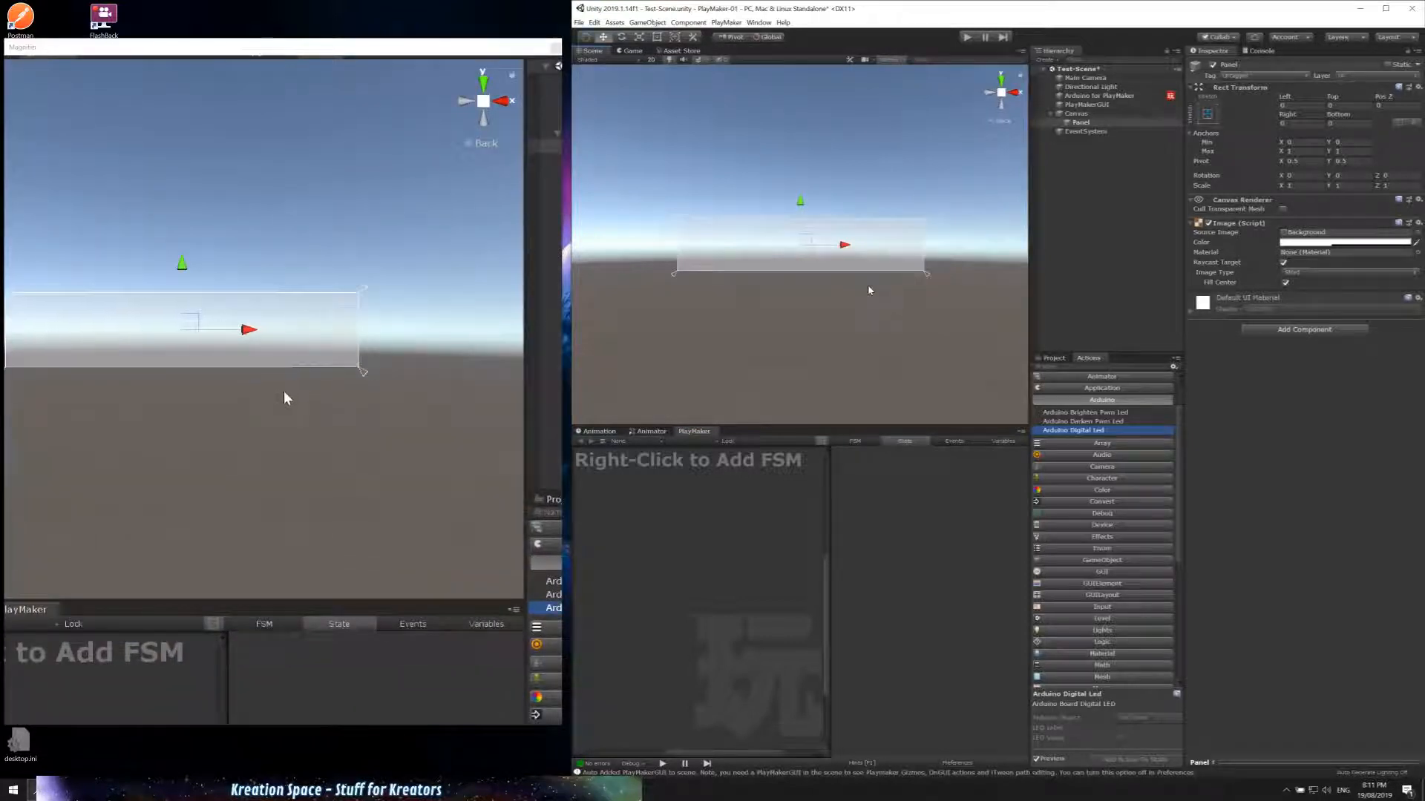
pyautogui.scroll(3, 870, 291)
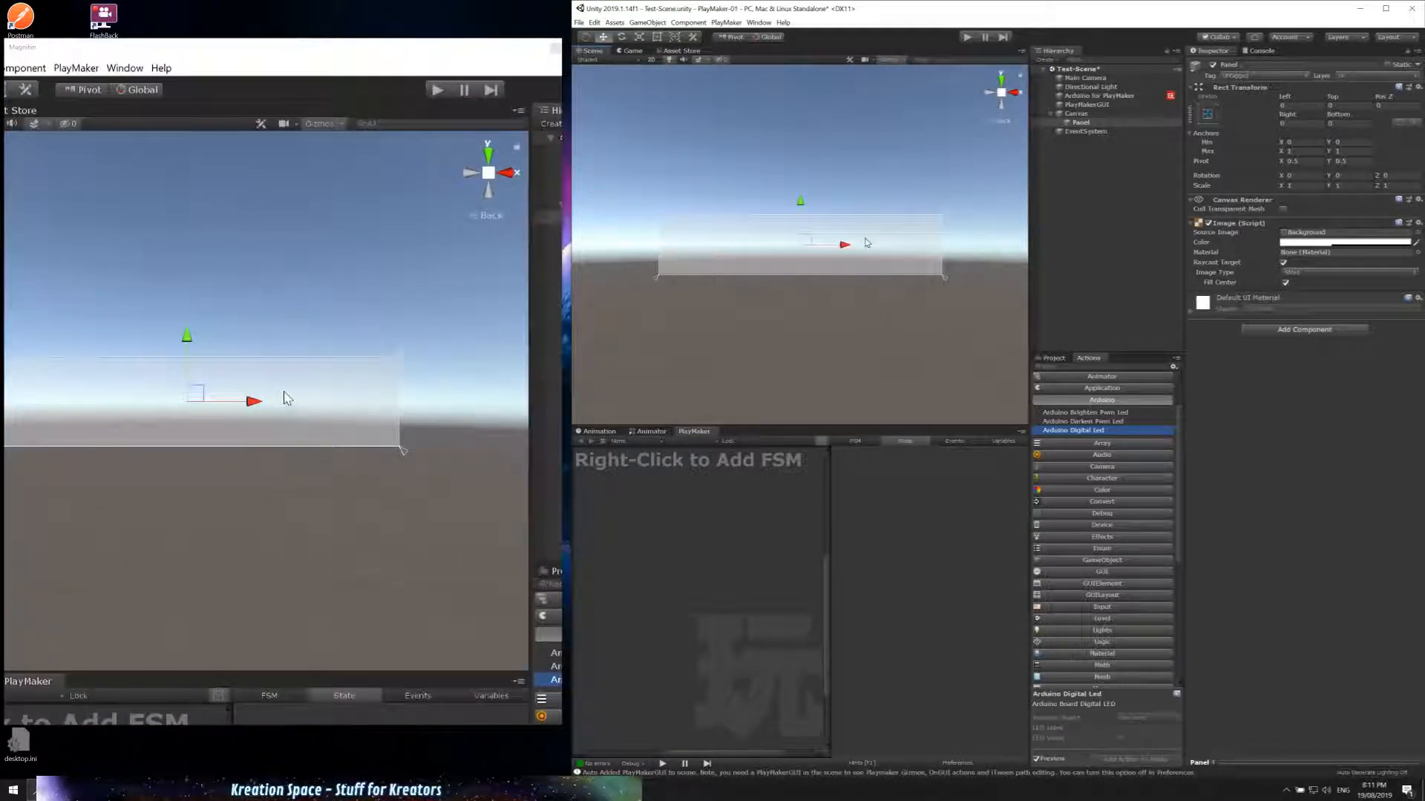
# Step: Set the Game view's aspect ratio to 4:3 and return to the Scene view with the panel centred
pyautogui.click(637, 52)
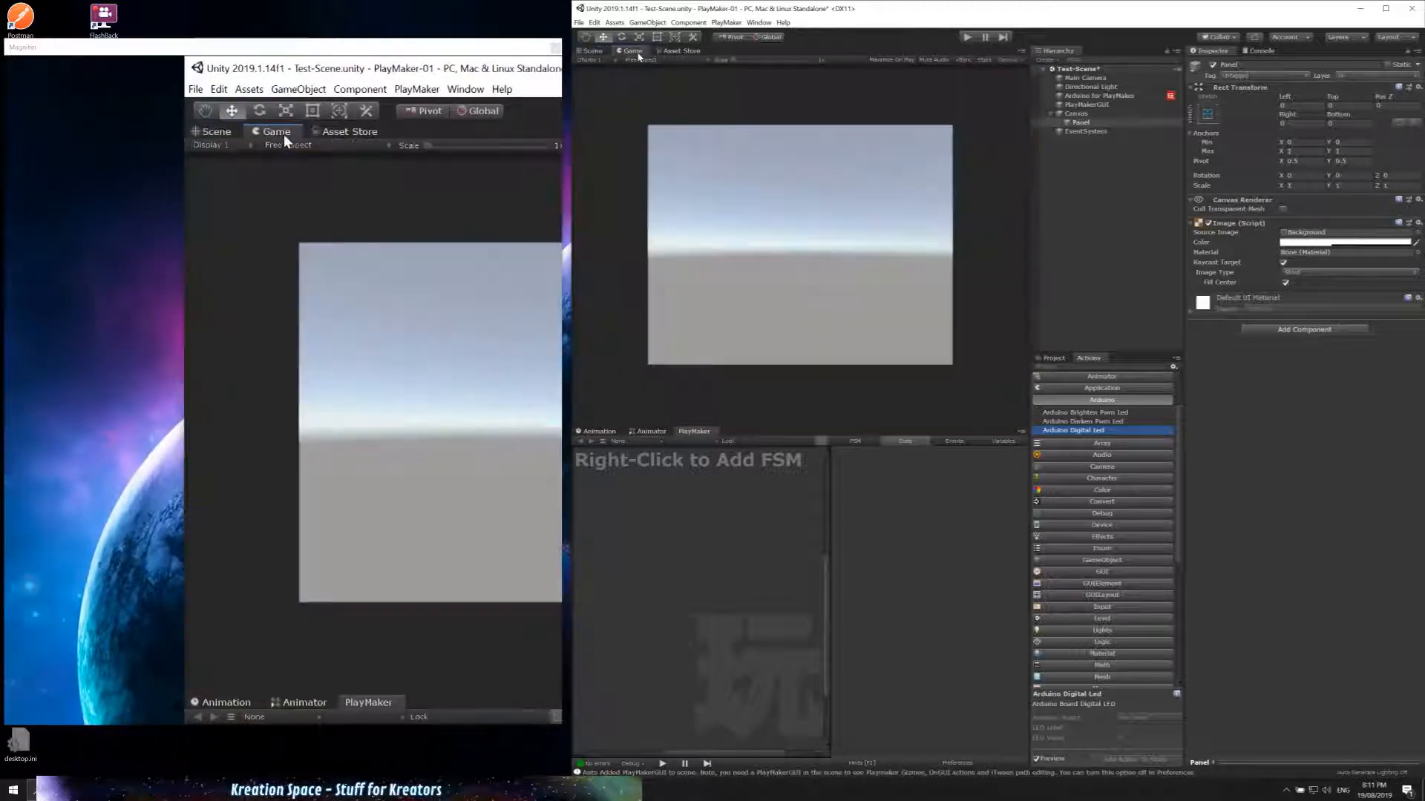
pyautogui.click(641, 59)
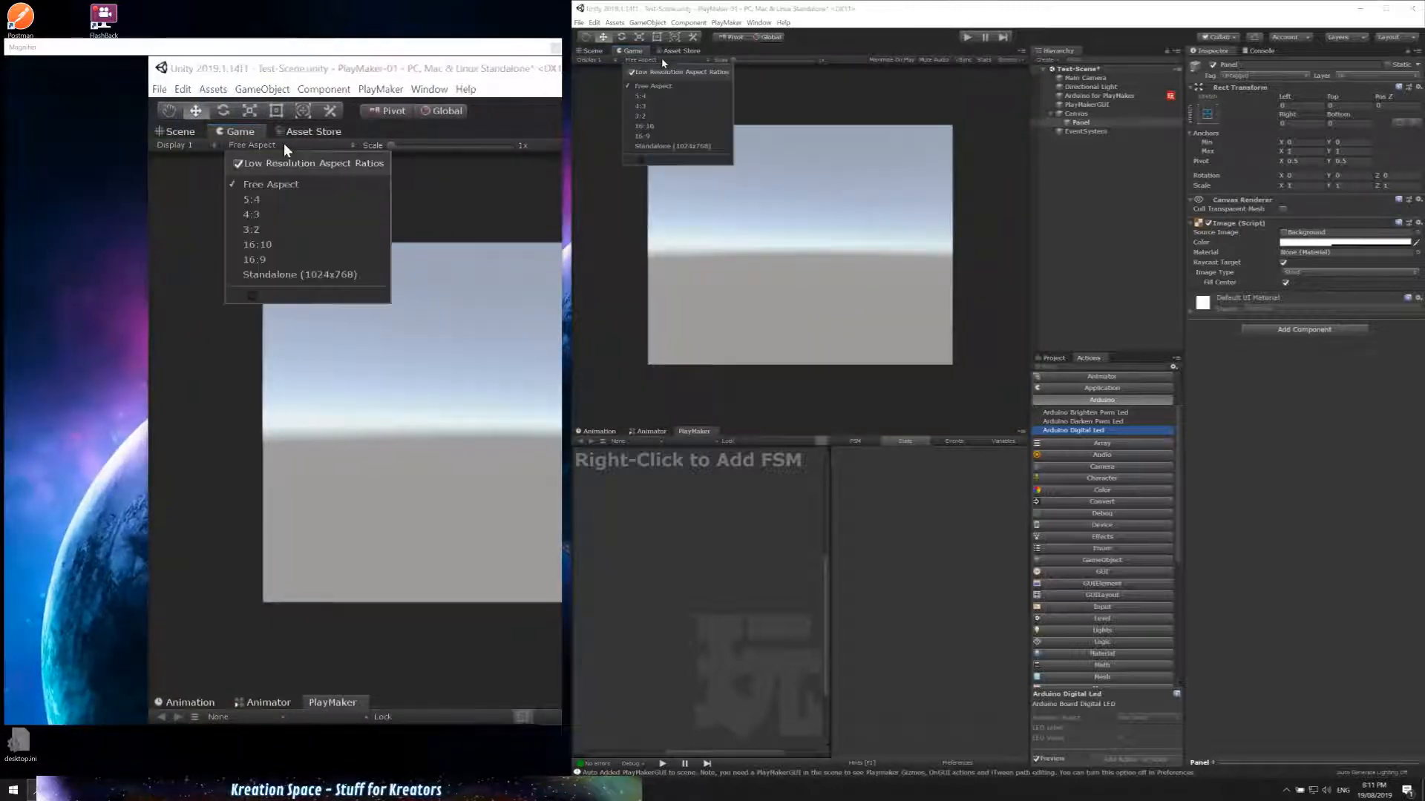
pyautogui.click(644, 108)
pyautogui.click(593, 50)
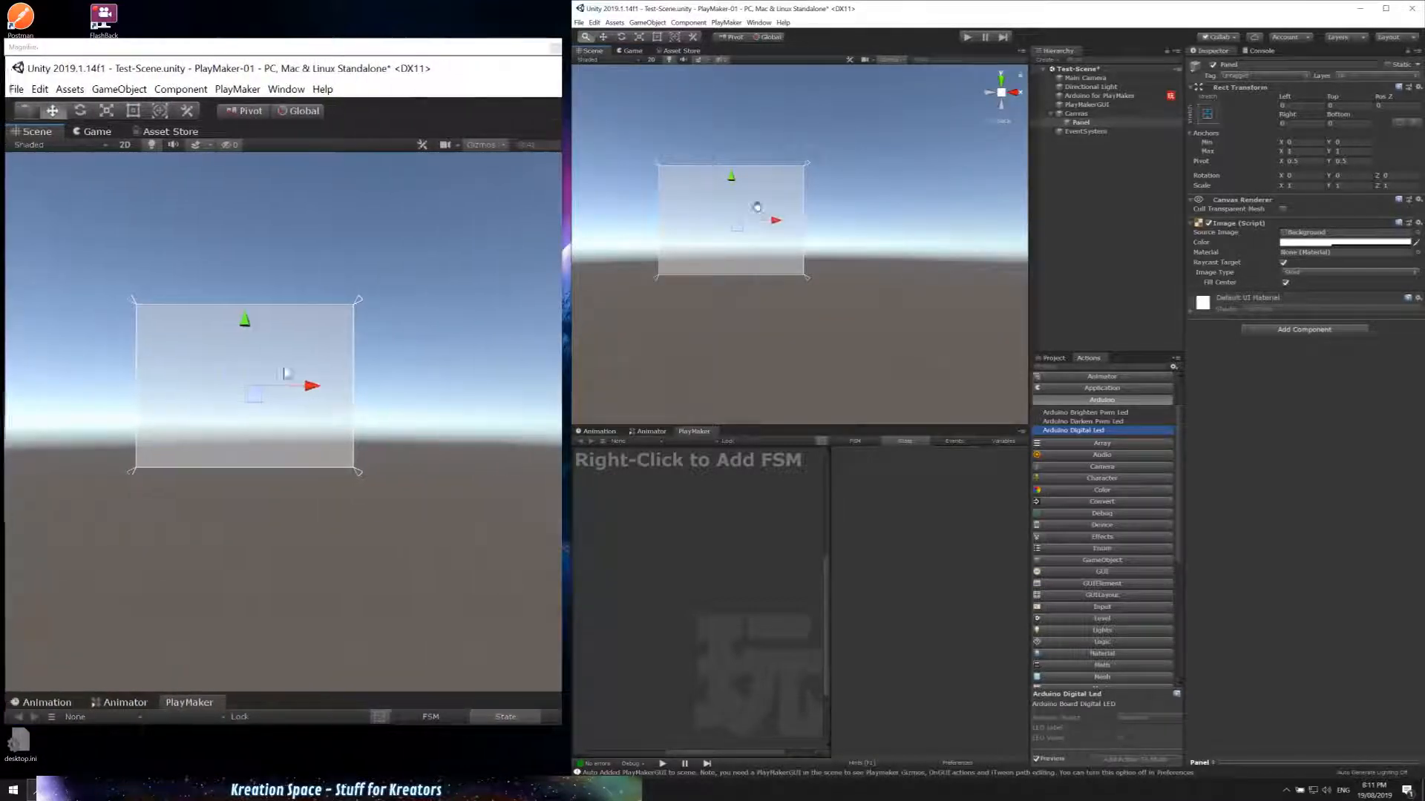
pyautogui.moveTo(758, 206); pyautogui.dragTo(877, 205, button='middle')
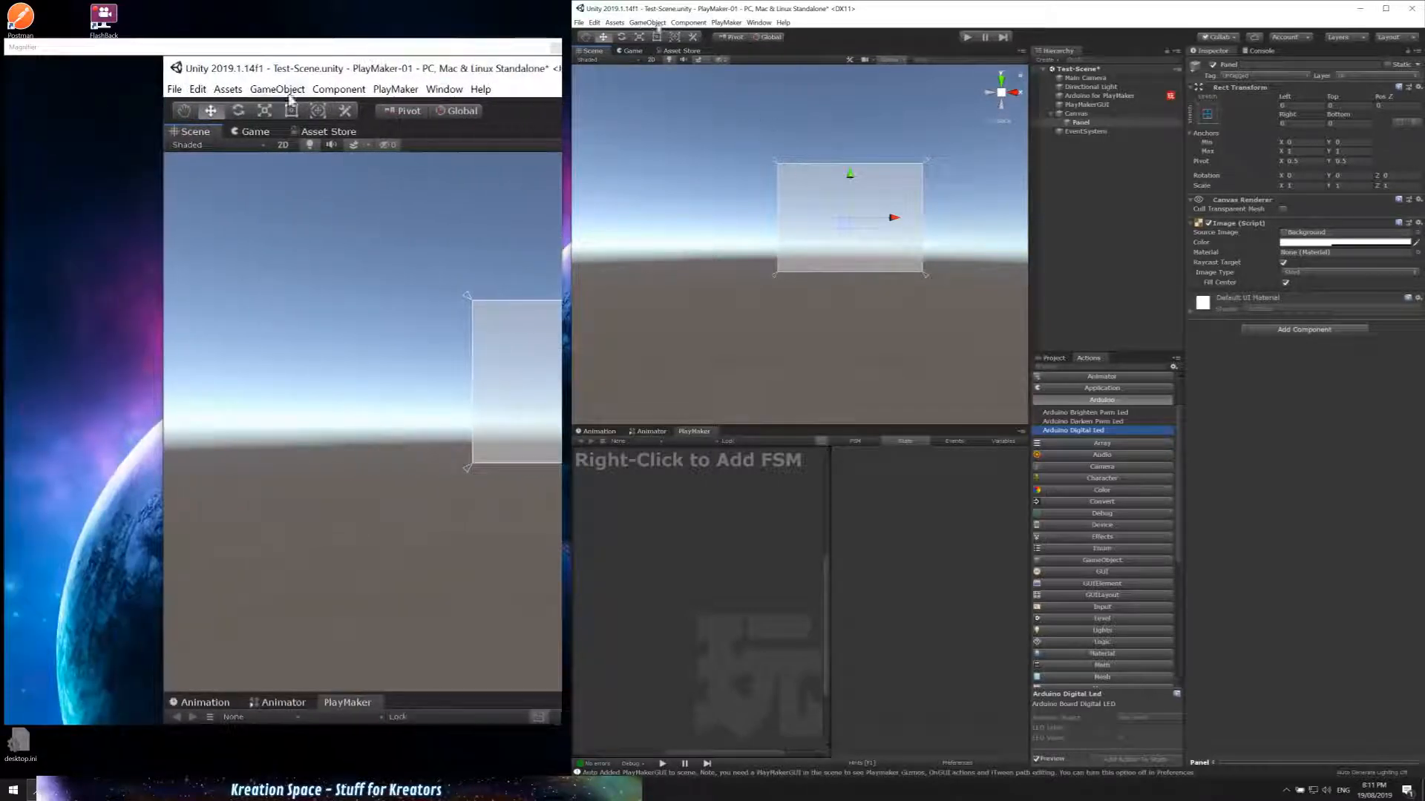
# Step: Add a UI Button to the canvas and expand it in the hierarchy to reveal its Text child
pyautogui.click(641, 23)
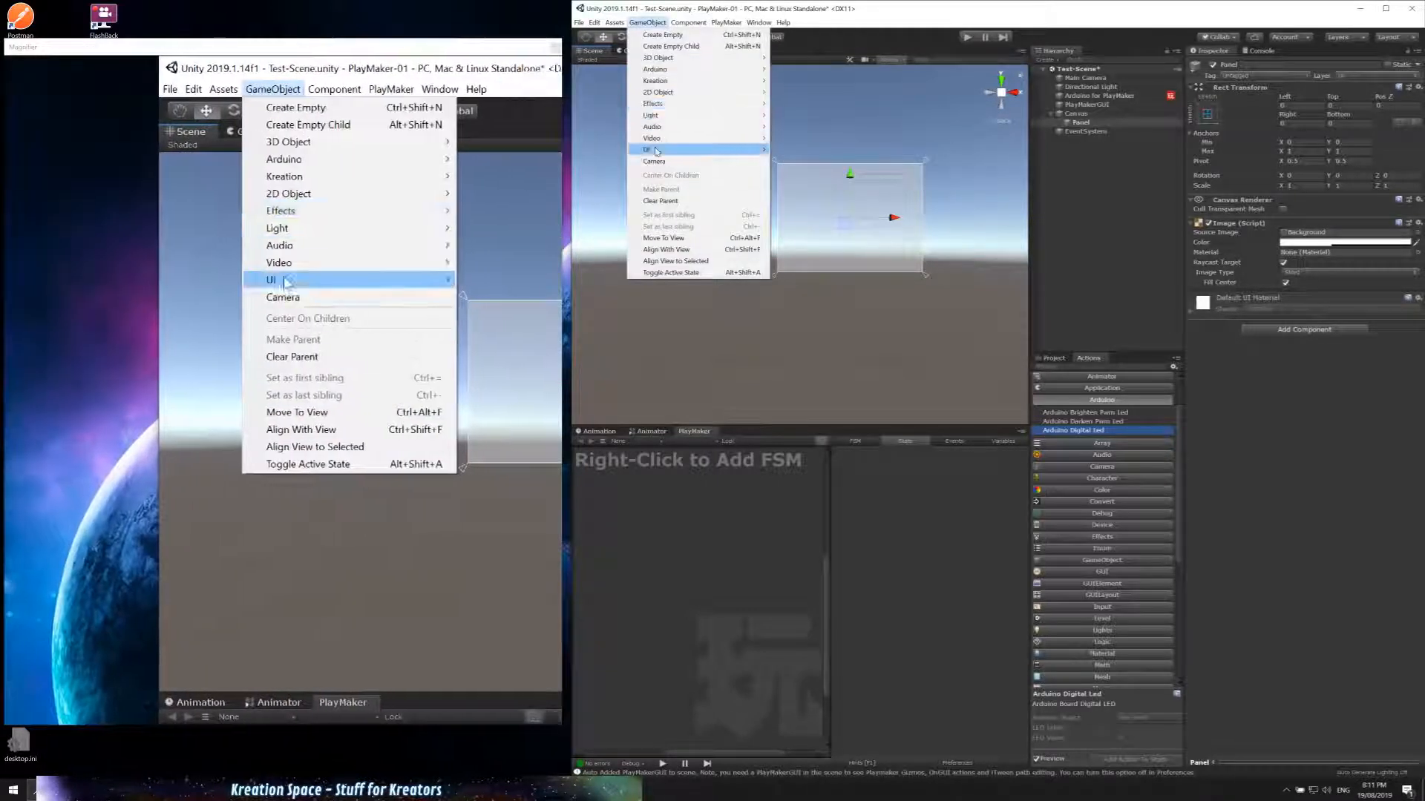
pyautogui.moveTo(754, 149)
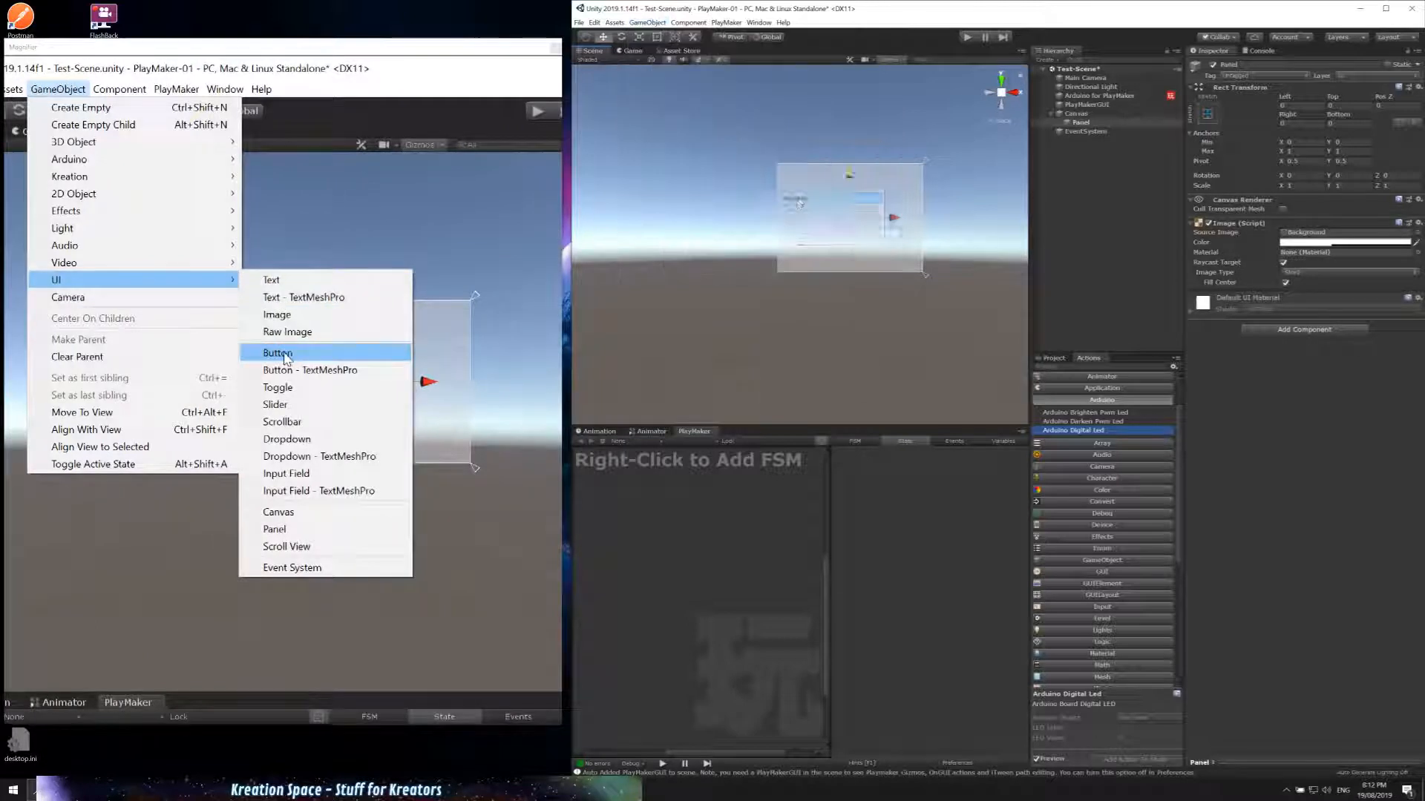
pyautogui.click(794, 199)
pyautogui.scroll(5, 817, 271)
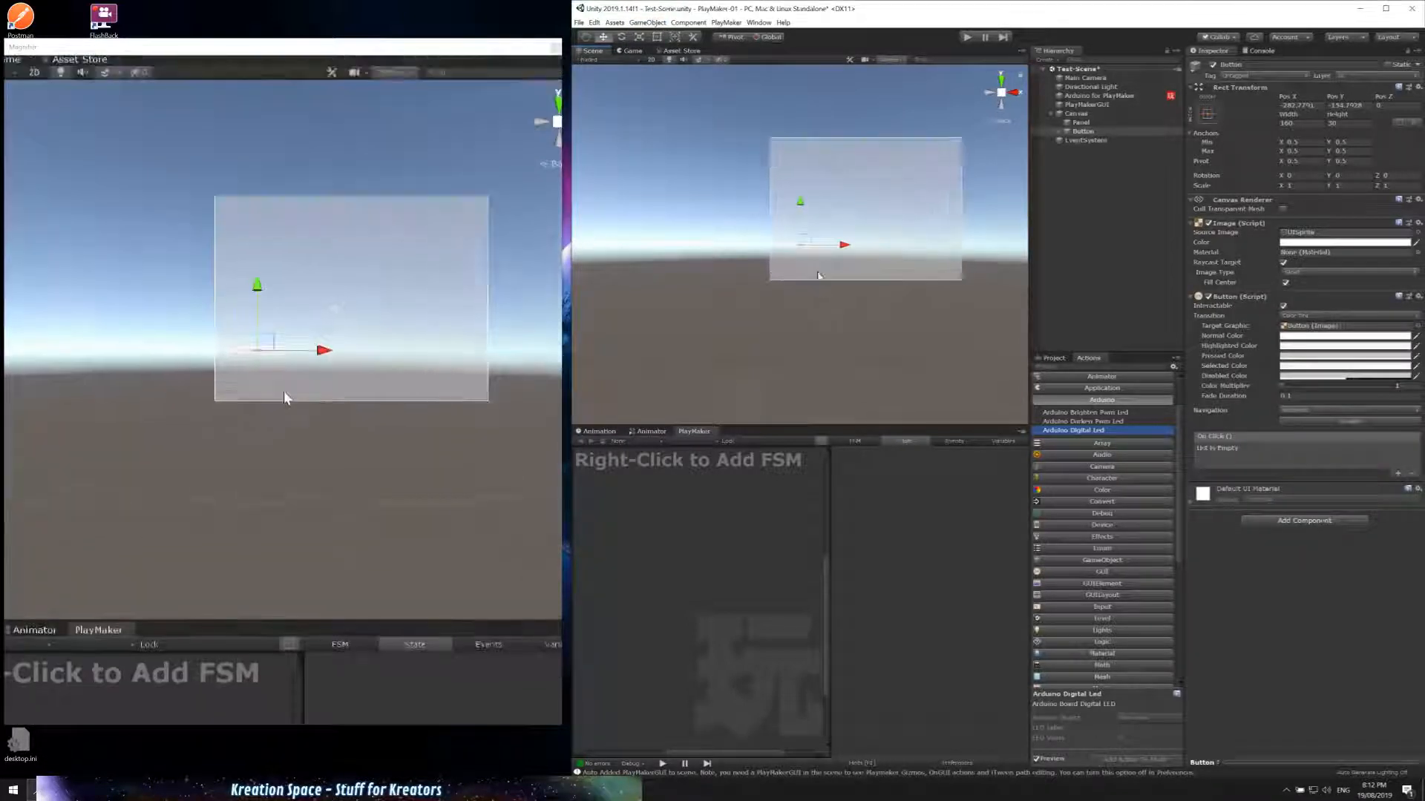
pyautogui.moveTo(902, 249); pyautogui.dragTo(781, 296, button='middle')
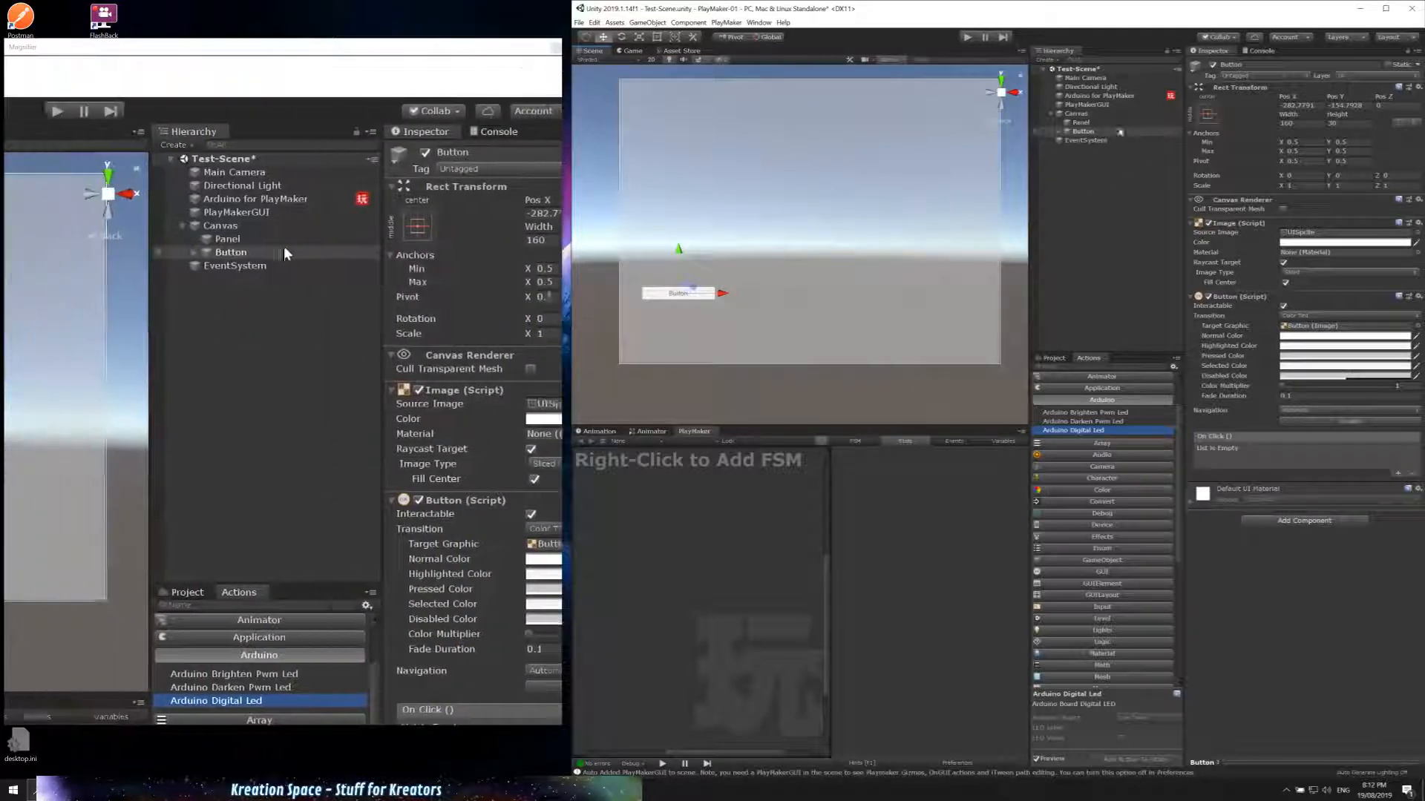
pyautogui.click(1058, 133)
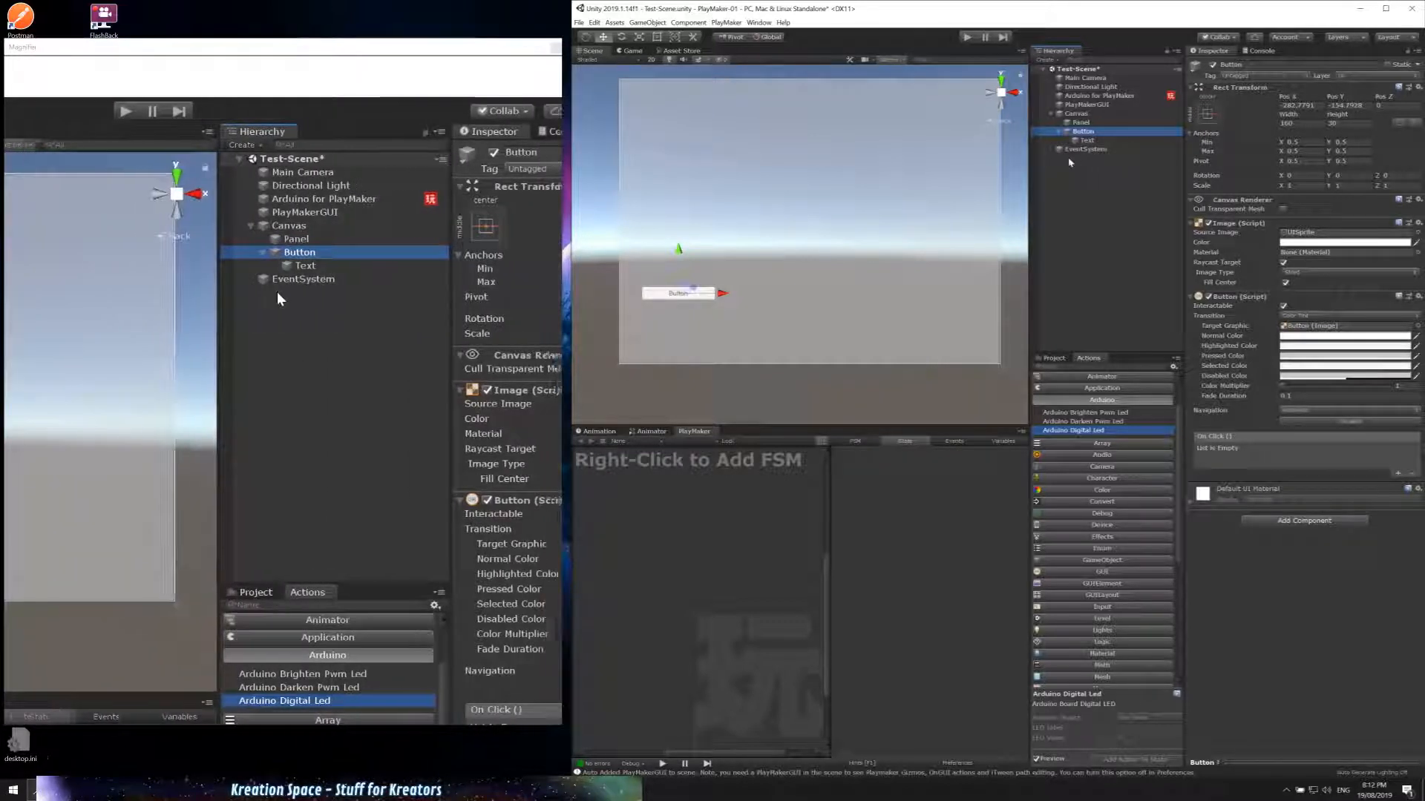
# Step: Anchor the button to the top of the canvas with horizontal stretch
pyautogui.click(1207, 114)
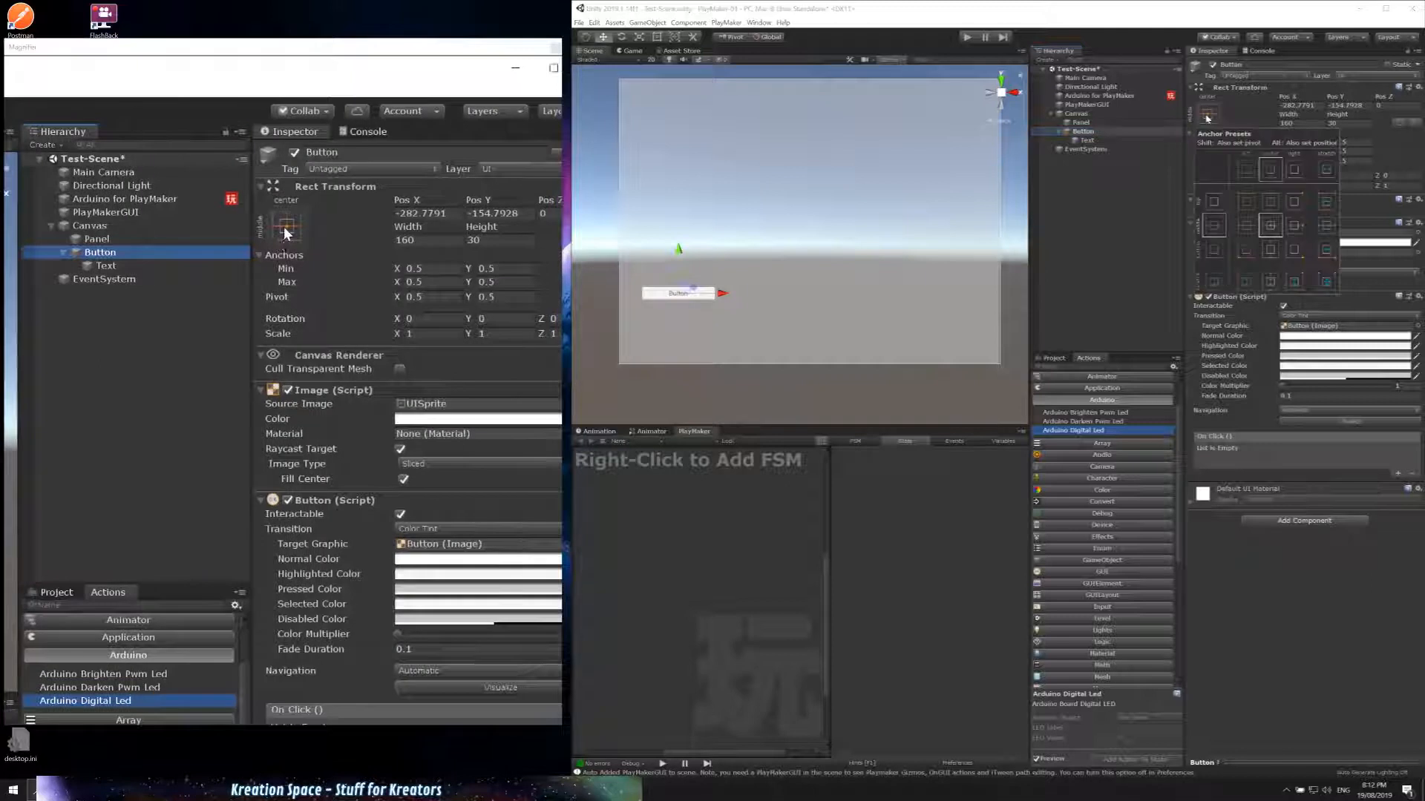
pyautogui.click(1269, 201)
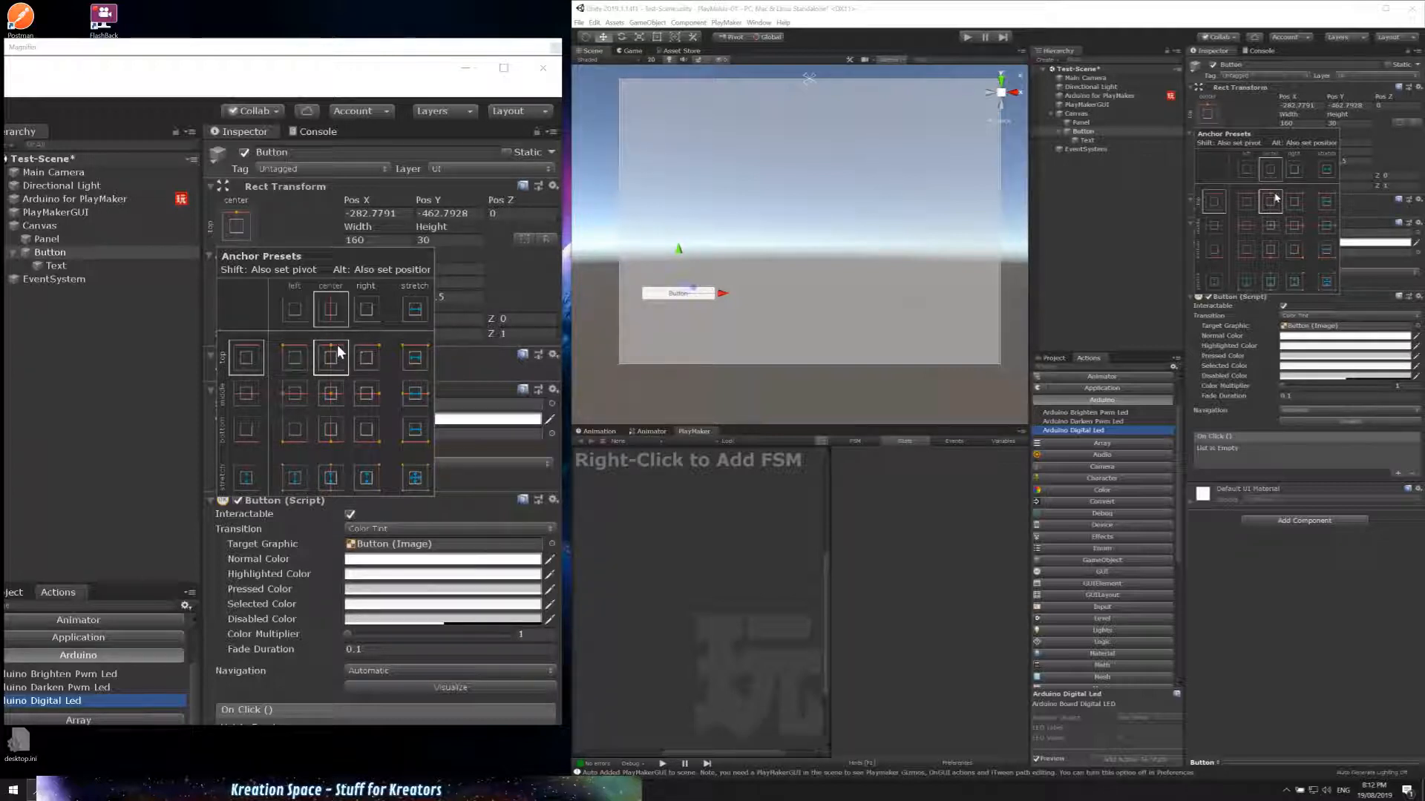
pyautogui.click(1327, 201)
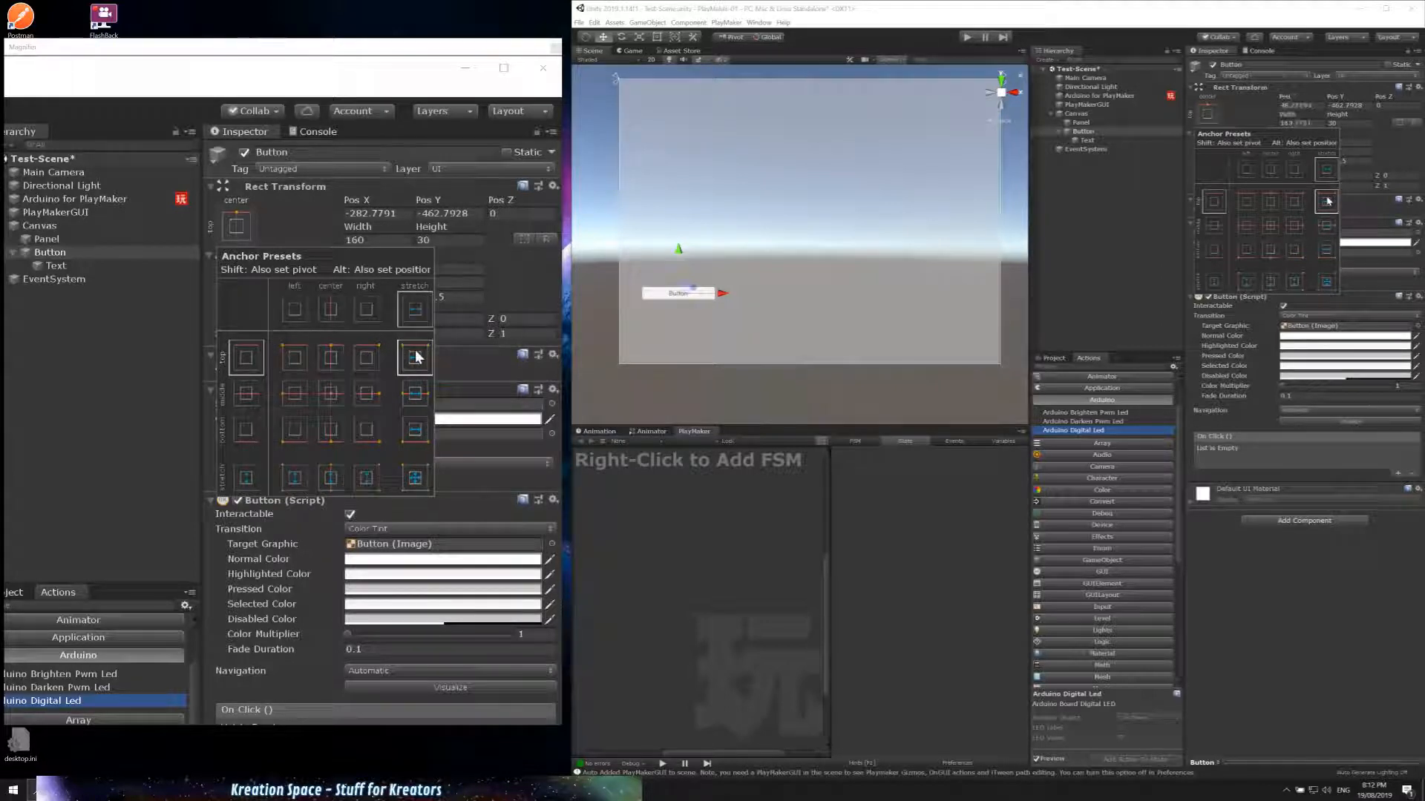
pyautogui.click(1208, 114)
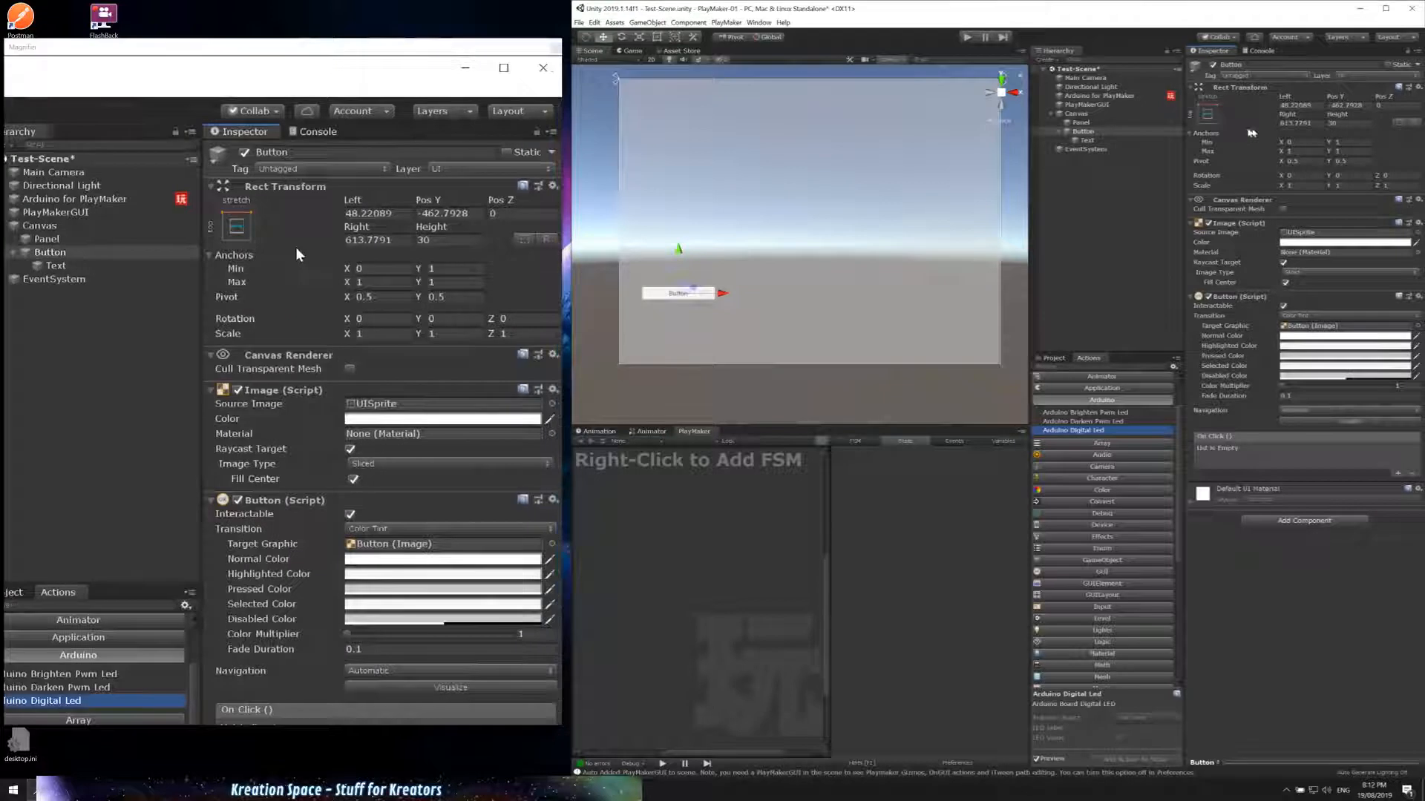
# Step: Set the button's pivot Y to 1 and its Pos Y to 0
pyautogui.click(1362, 105)
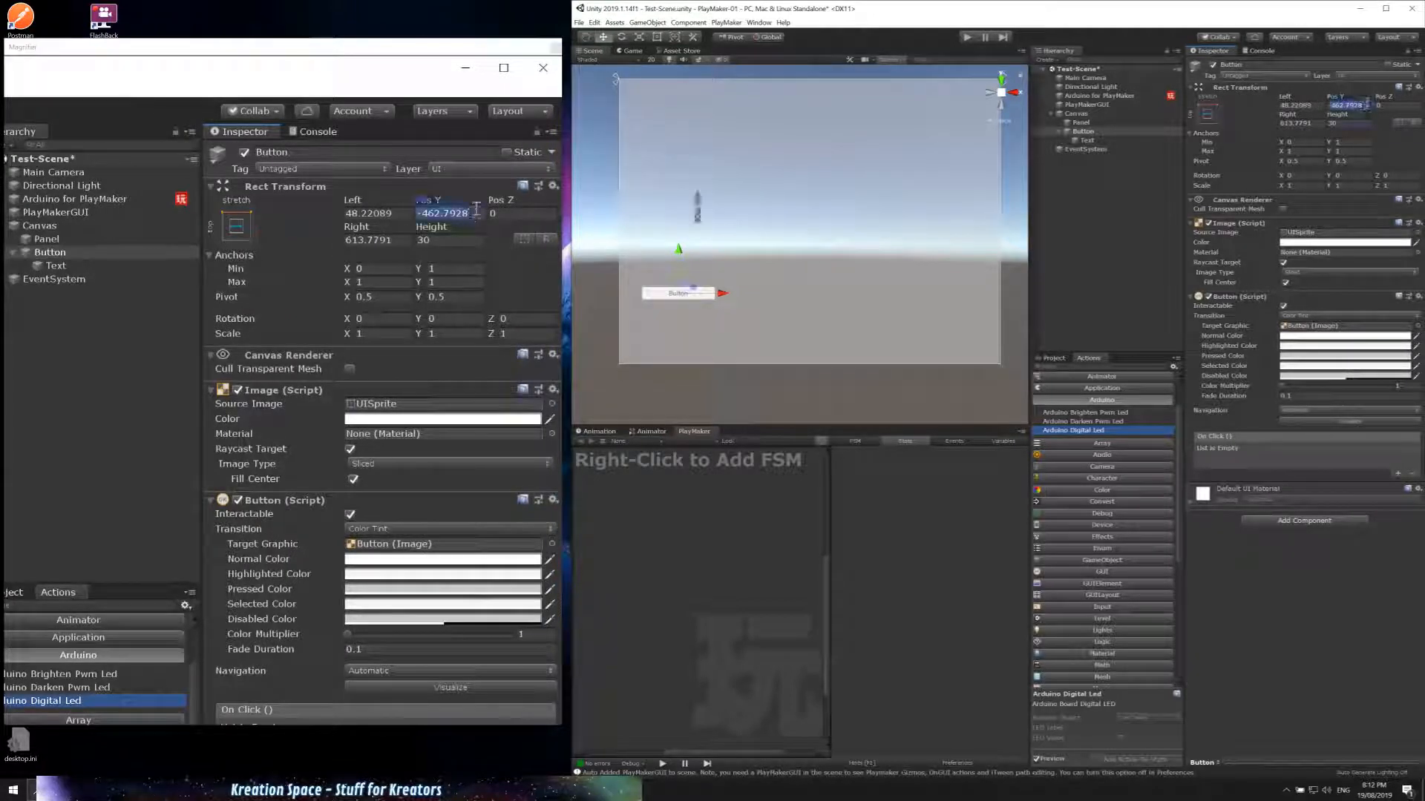
pyautogui.write('0')
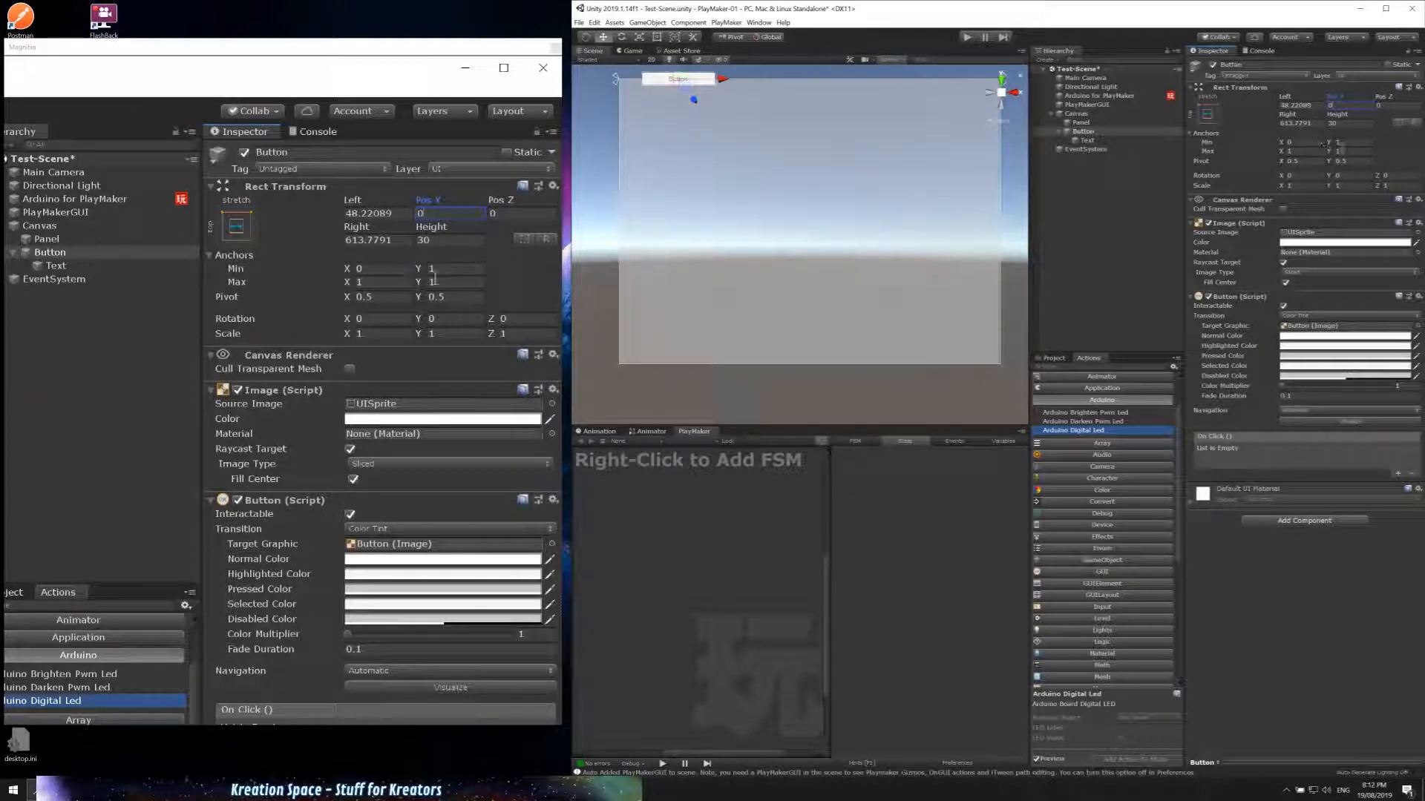
pyautogui.click(1340, 160)
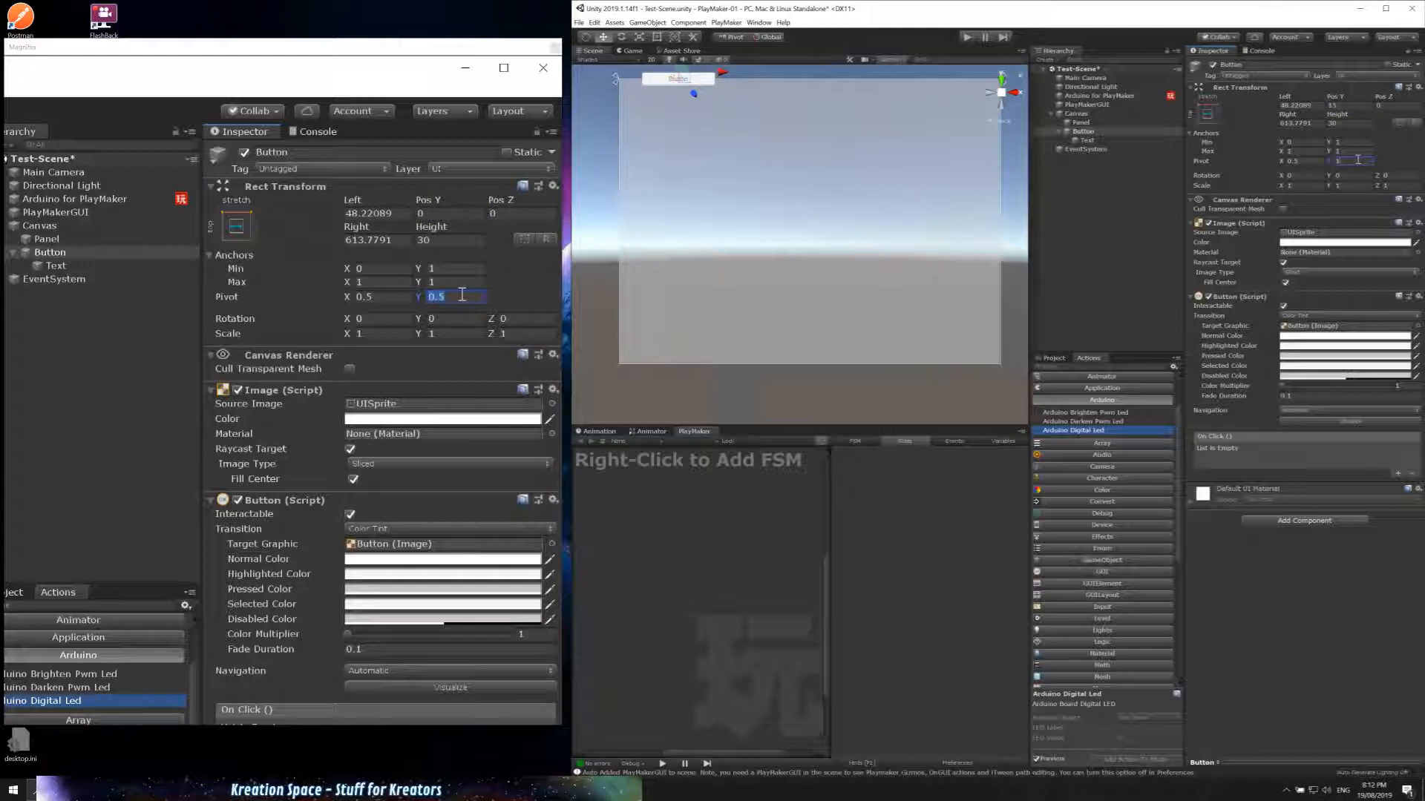
pyautogui.press('Tab')
pyautogui.click(1353, 106)
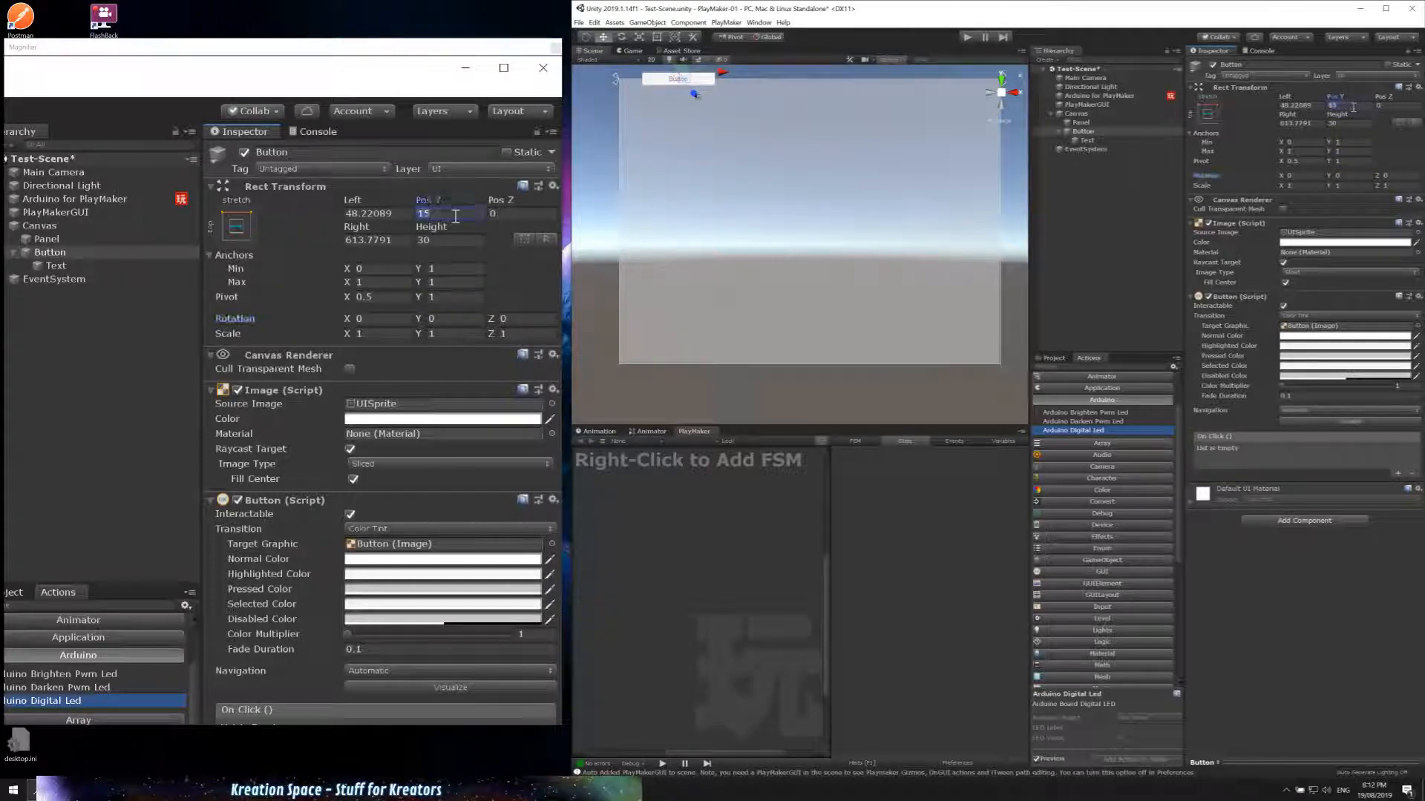
pyautogui.write('0.5')
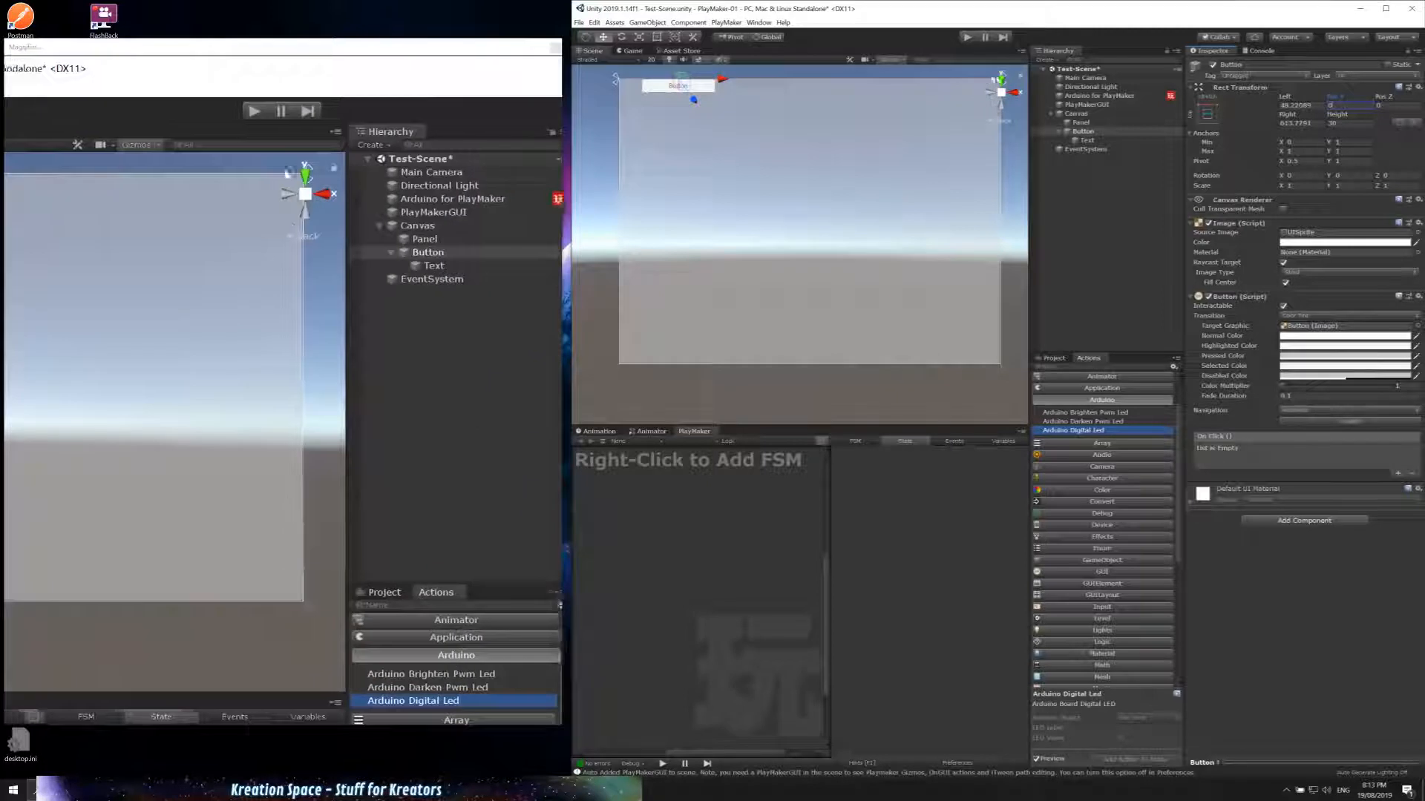
# Step: Set the button's Left and Right offsets to 0 and its height to 100
pyautogui.click(1312, 105)
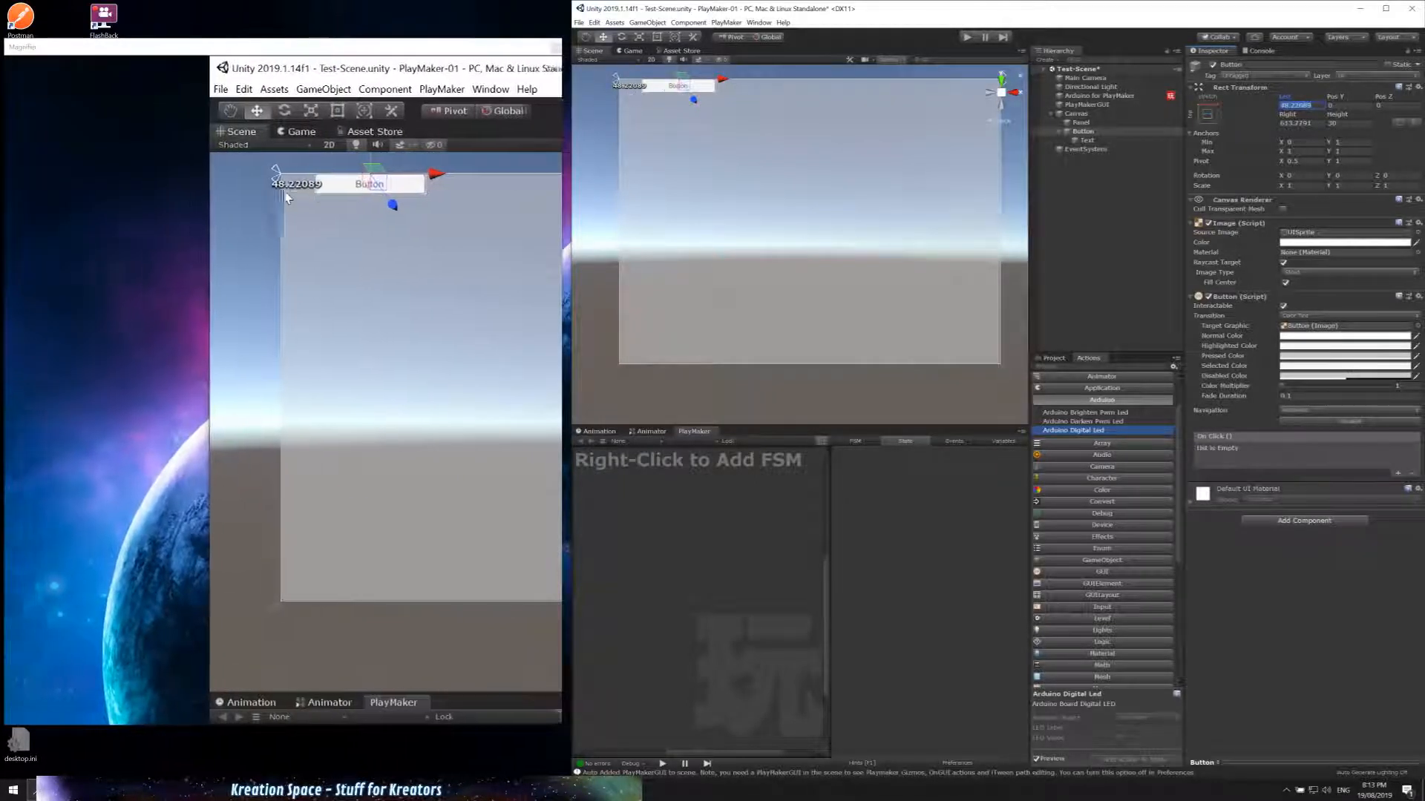
pyautogui.click(1295, 122)
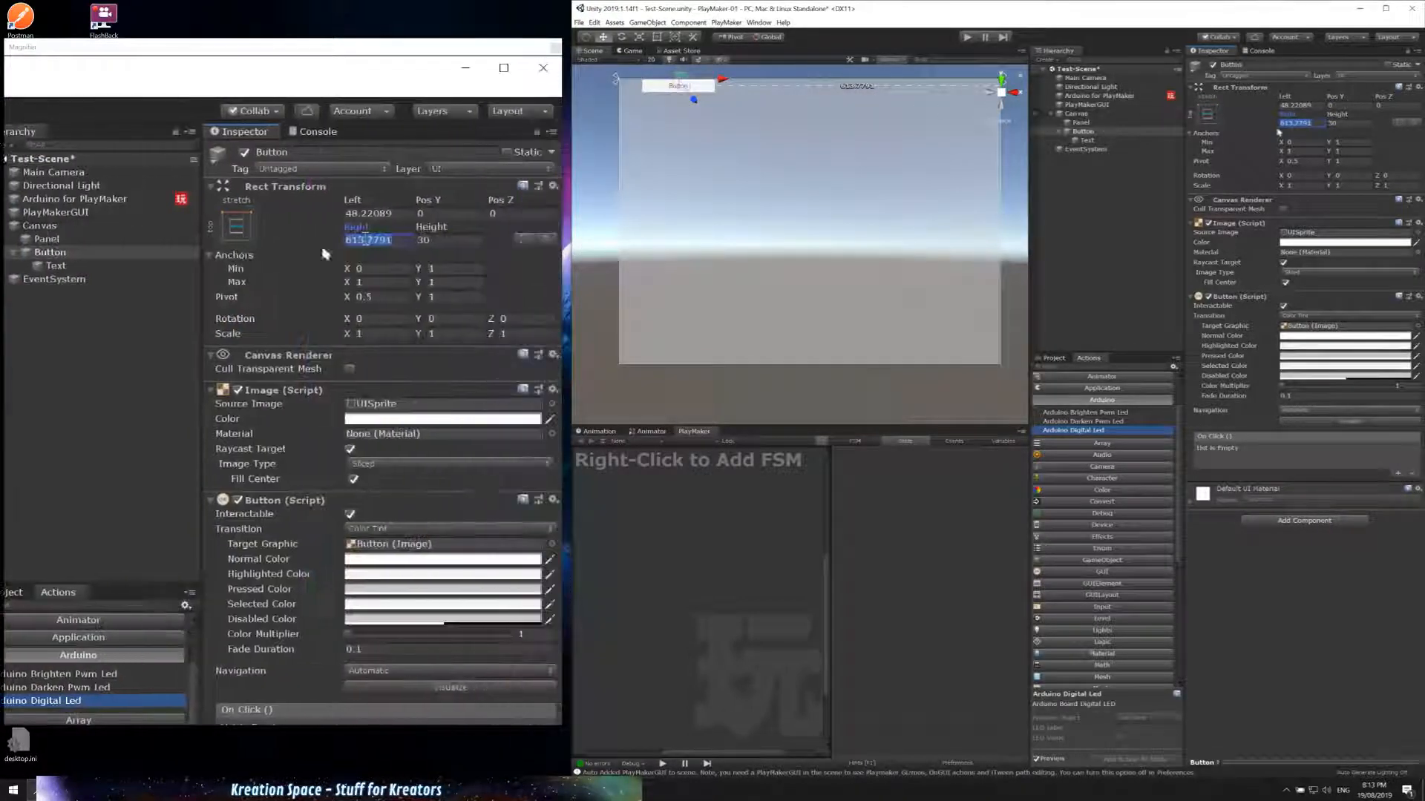
pyautogui.click(1314, 105)
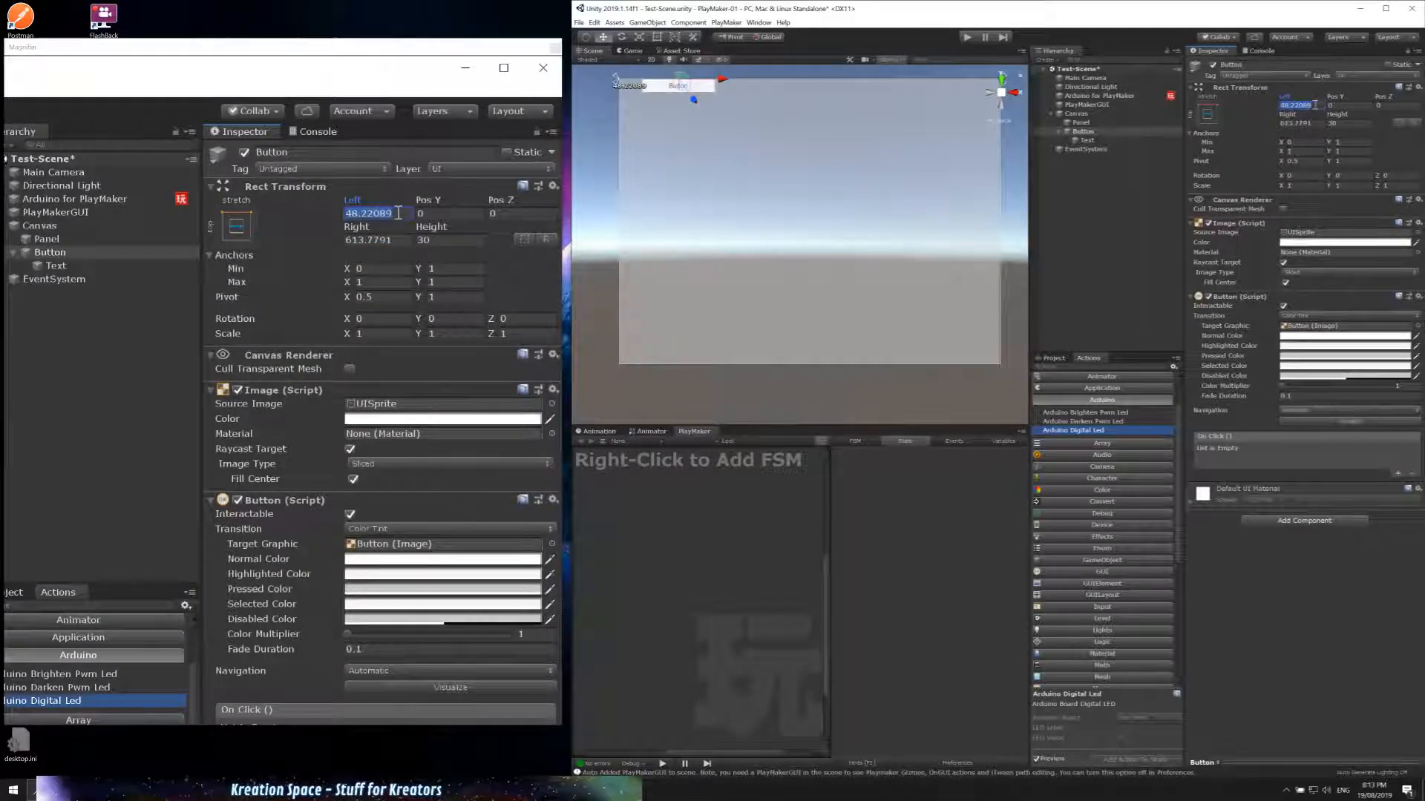
pyautogui.write('0')
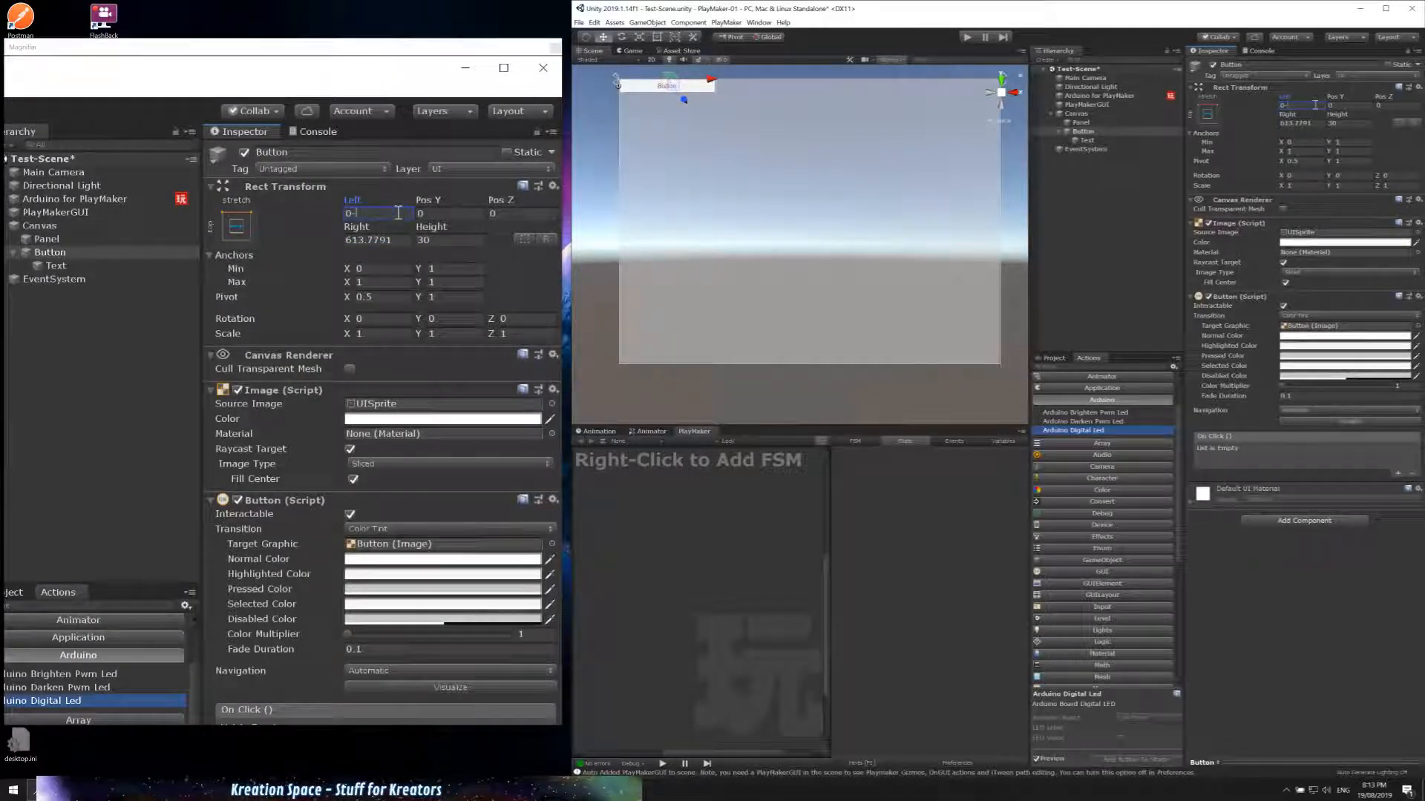
pyautogui.click(1321, 122)
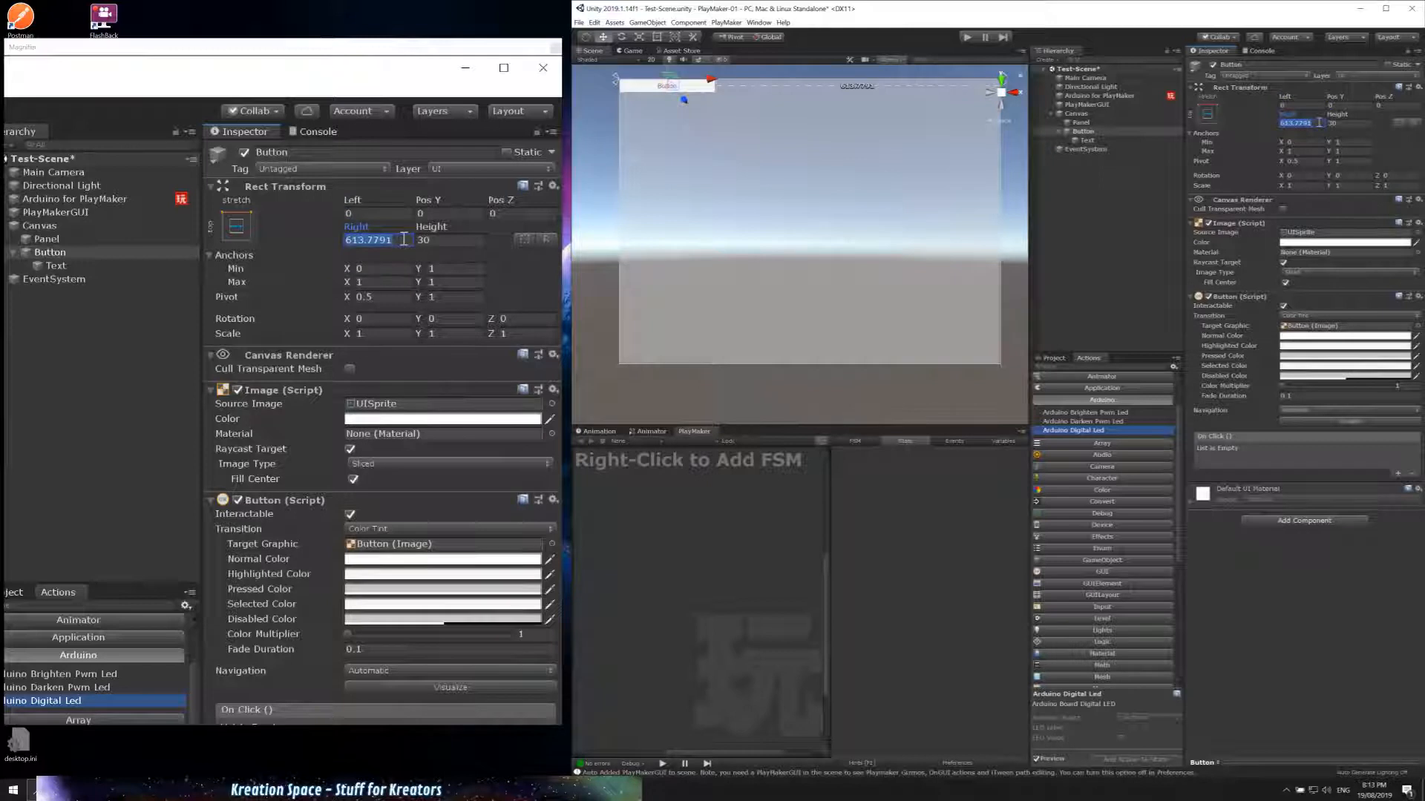
pyautogui.write('0')
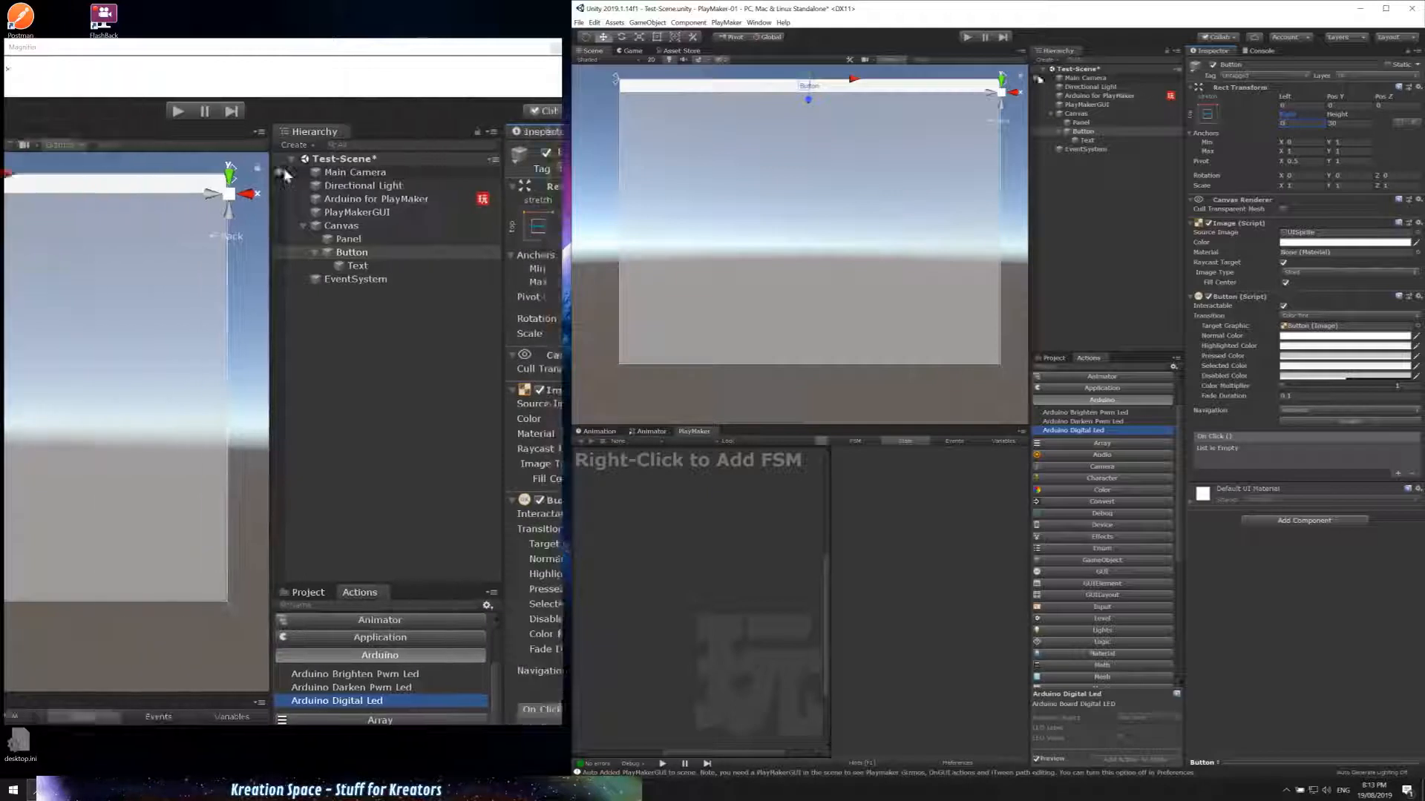
pyautogui.click(1342, 122)
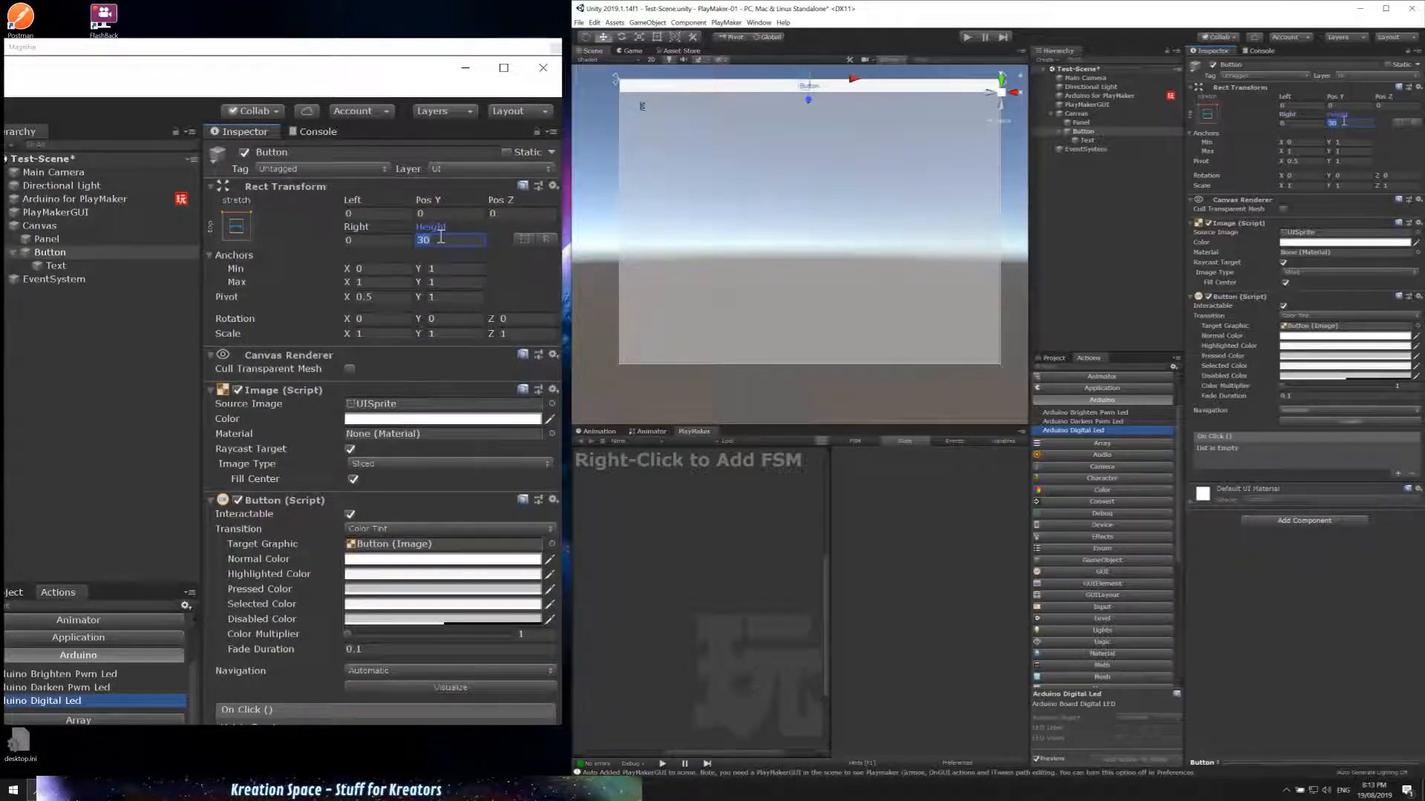
pyautogui.write('100')
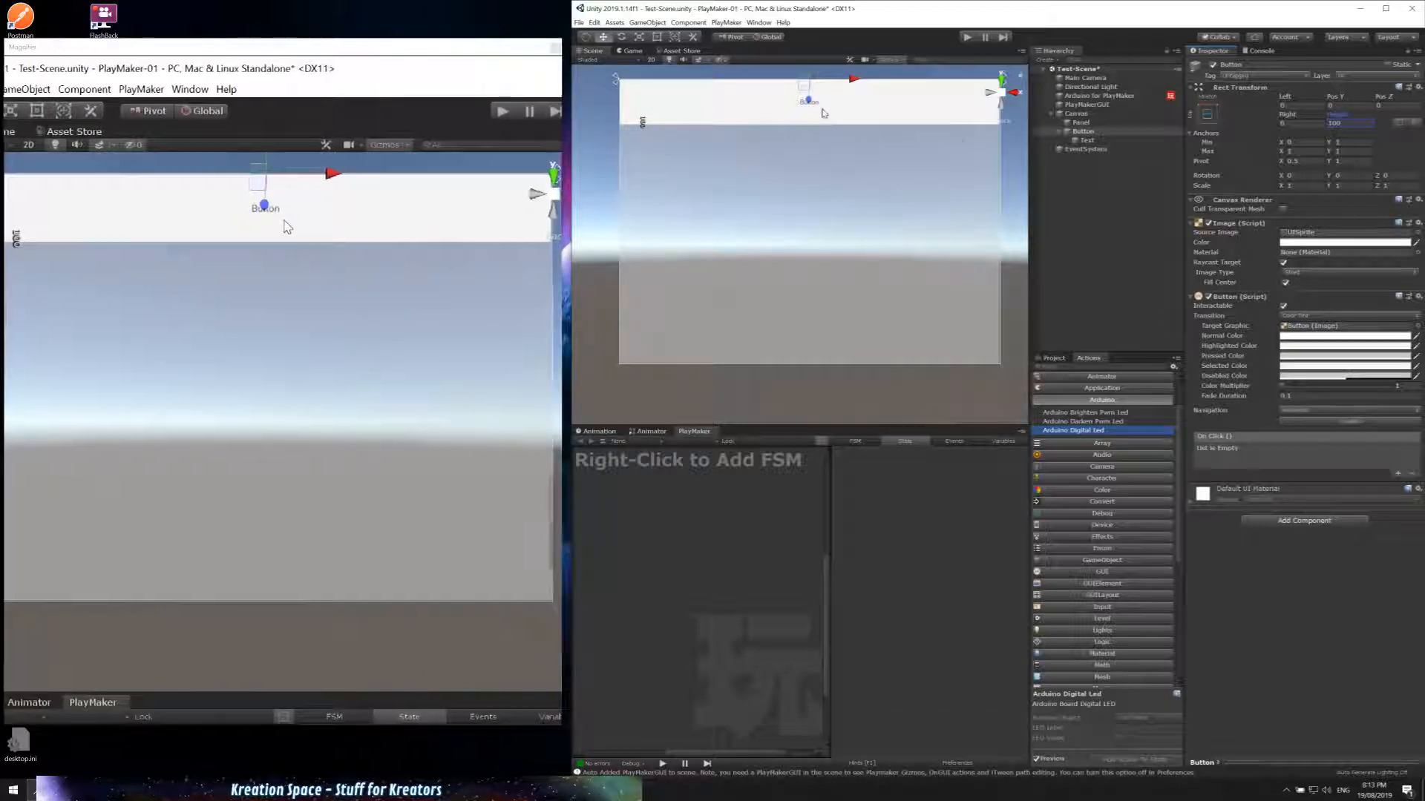
# Step: Change the button's text to "Turn All LEDs Off!" and set its font size to 35
pyautogui.click(1088, 139)
pyautogui.click(1269, 240)
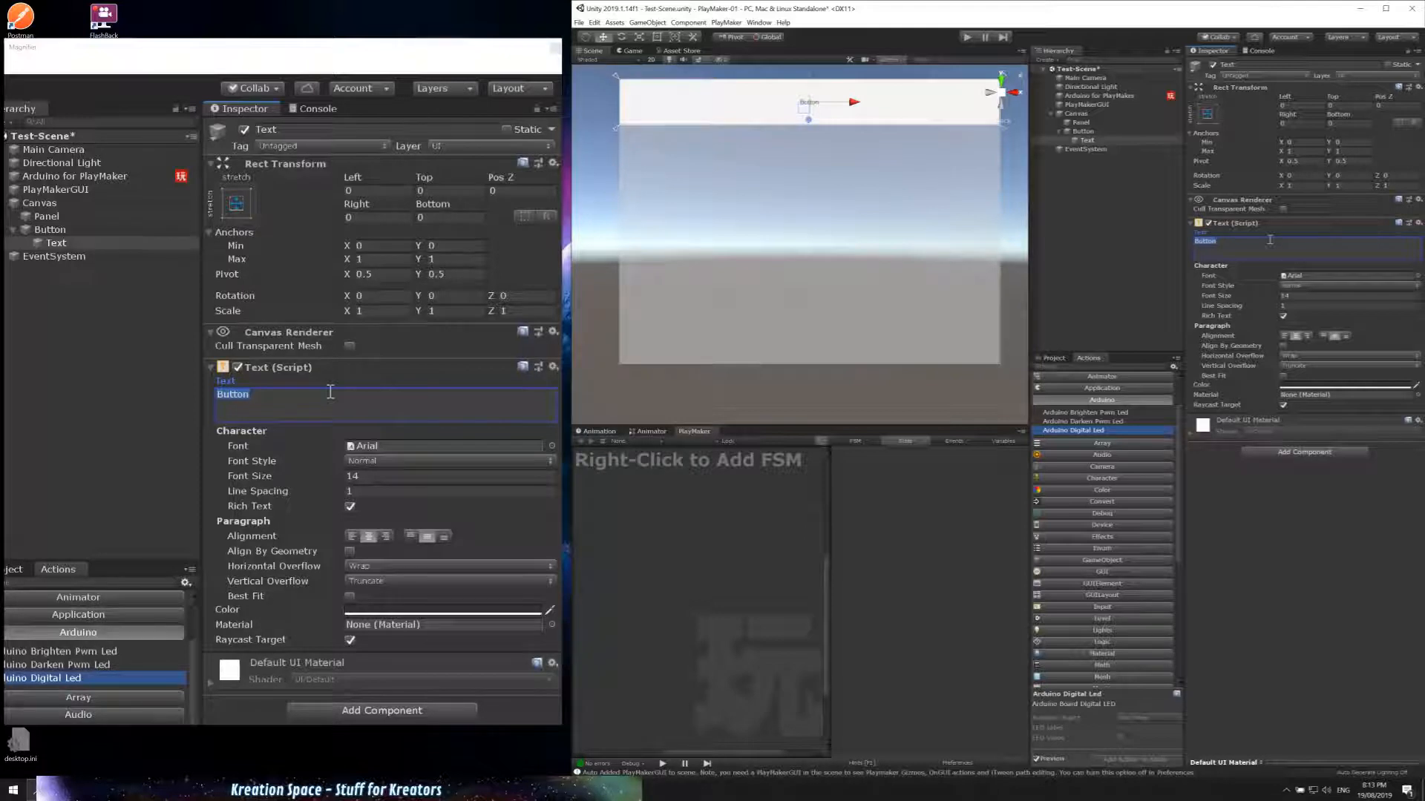
pyautogui.write('LEDs Off!')
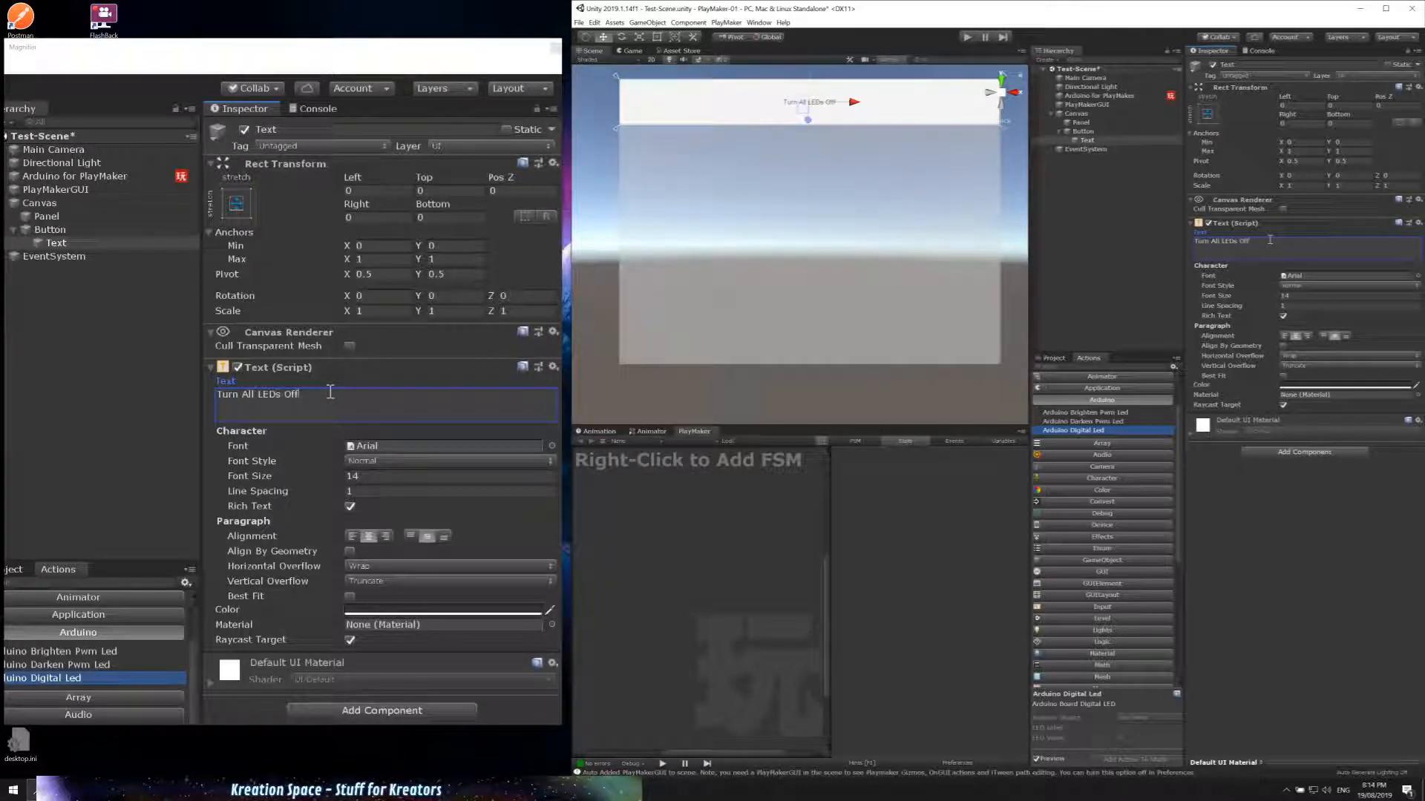
pyautogui.click(1298, 297)
pyautogui.write('30')
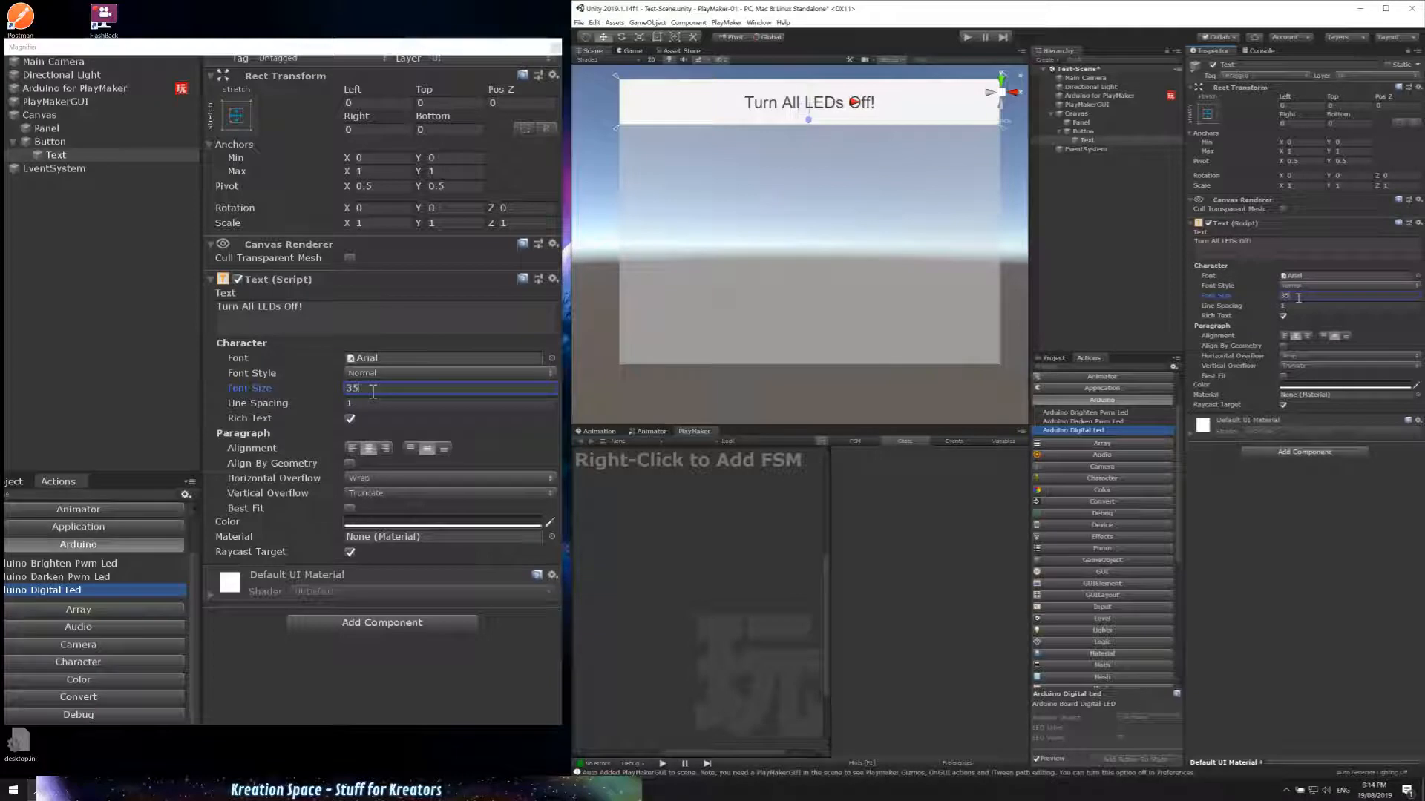
# Step: Set the "Turn All LEDs Off!" text's font size to 38 and its color to bright red (FD0000)
pyautogui.press('BackSpace')
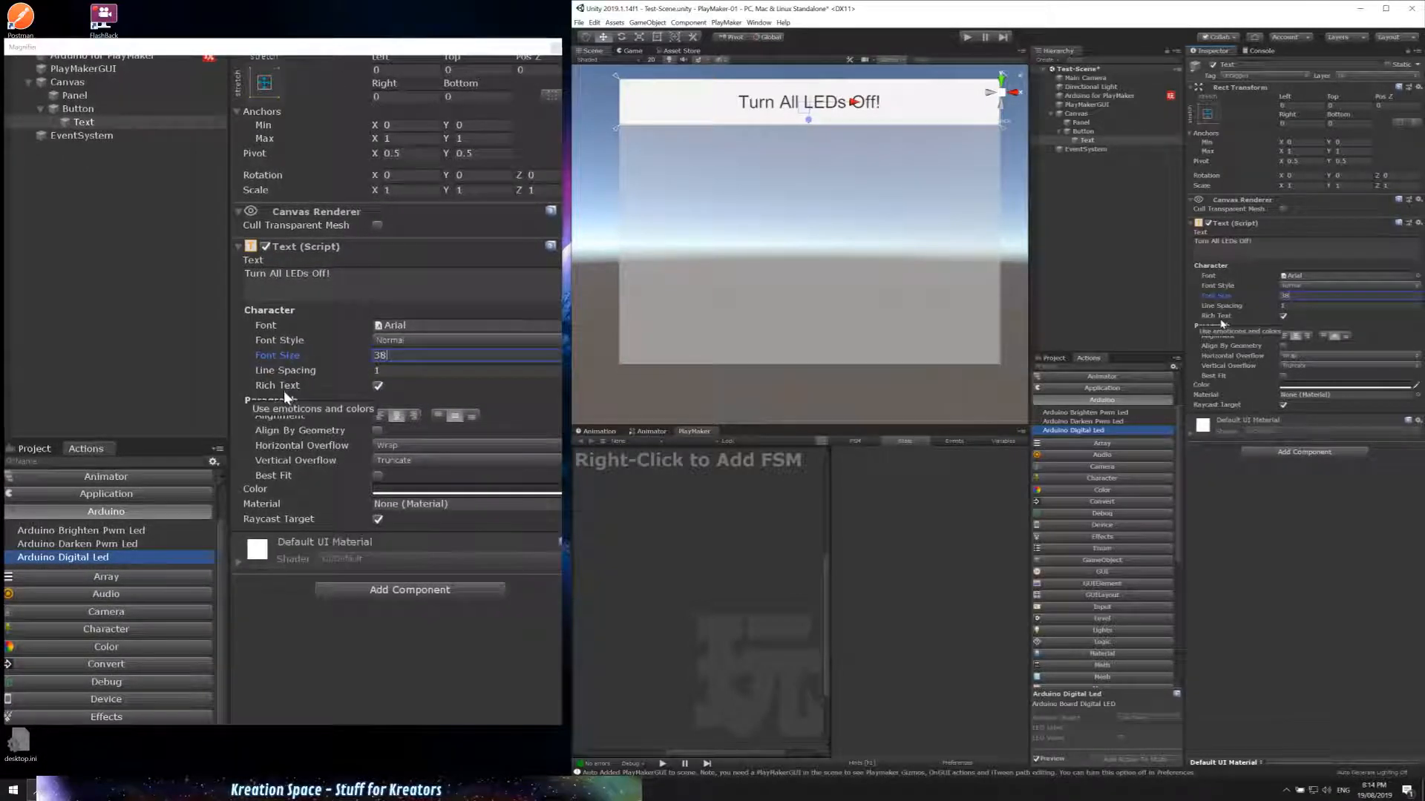
pyautogui.click(1295, 385)
pyautogui.click(813, 230)
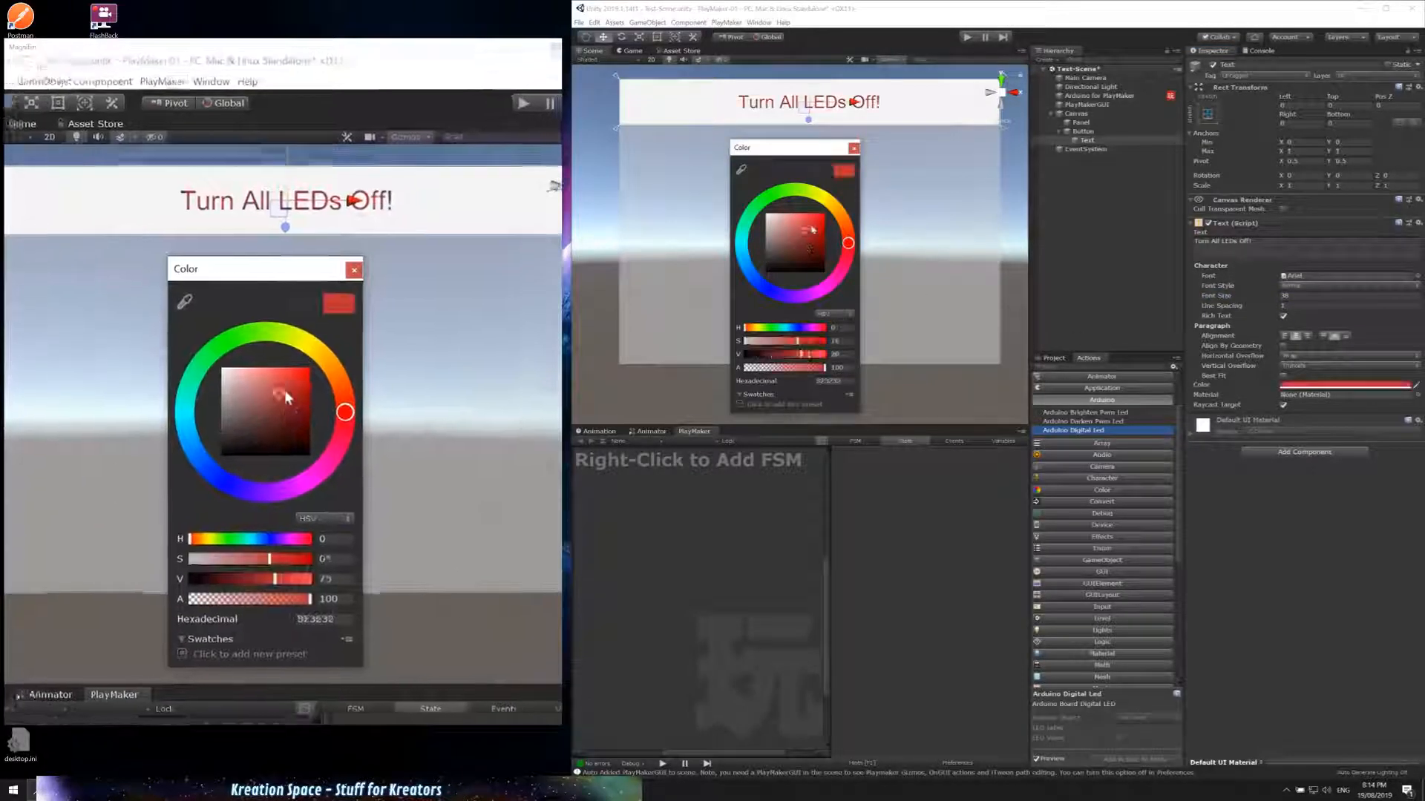
pyautogui.moveTo(812, 229); pyautogui.dragTo(828, 214)
pyautogui.press('Return')
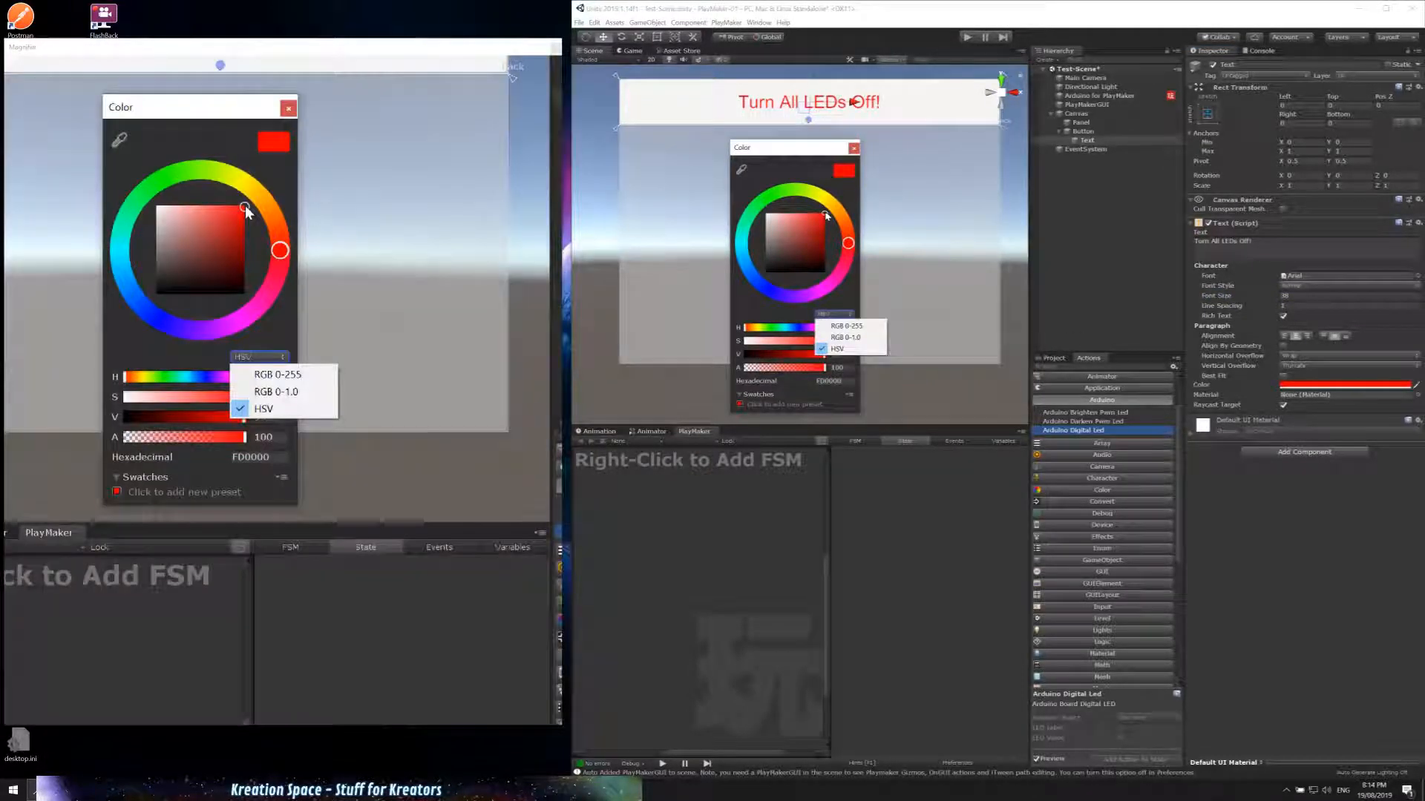
pyautogui.click(854, 148)
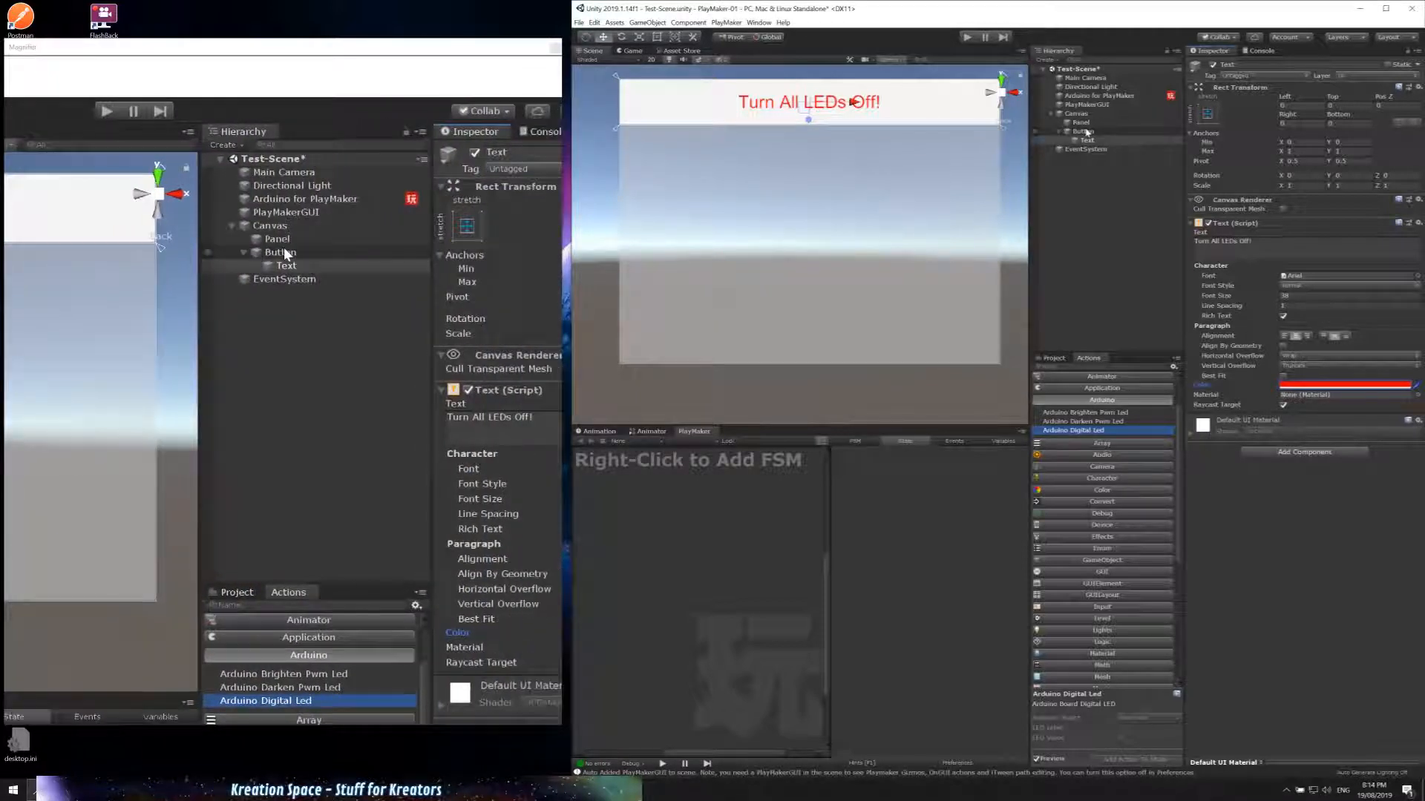
# Step: Rename the top button object as BTN-AllOff
pyautogui.click(1113, 132)
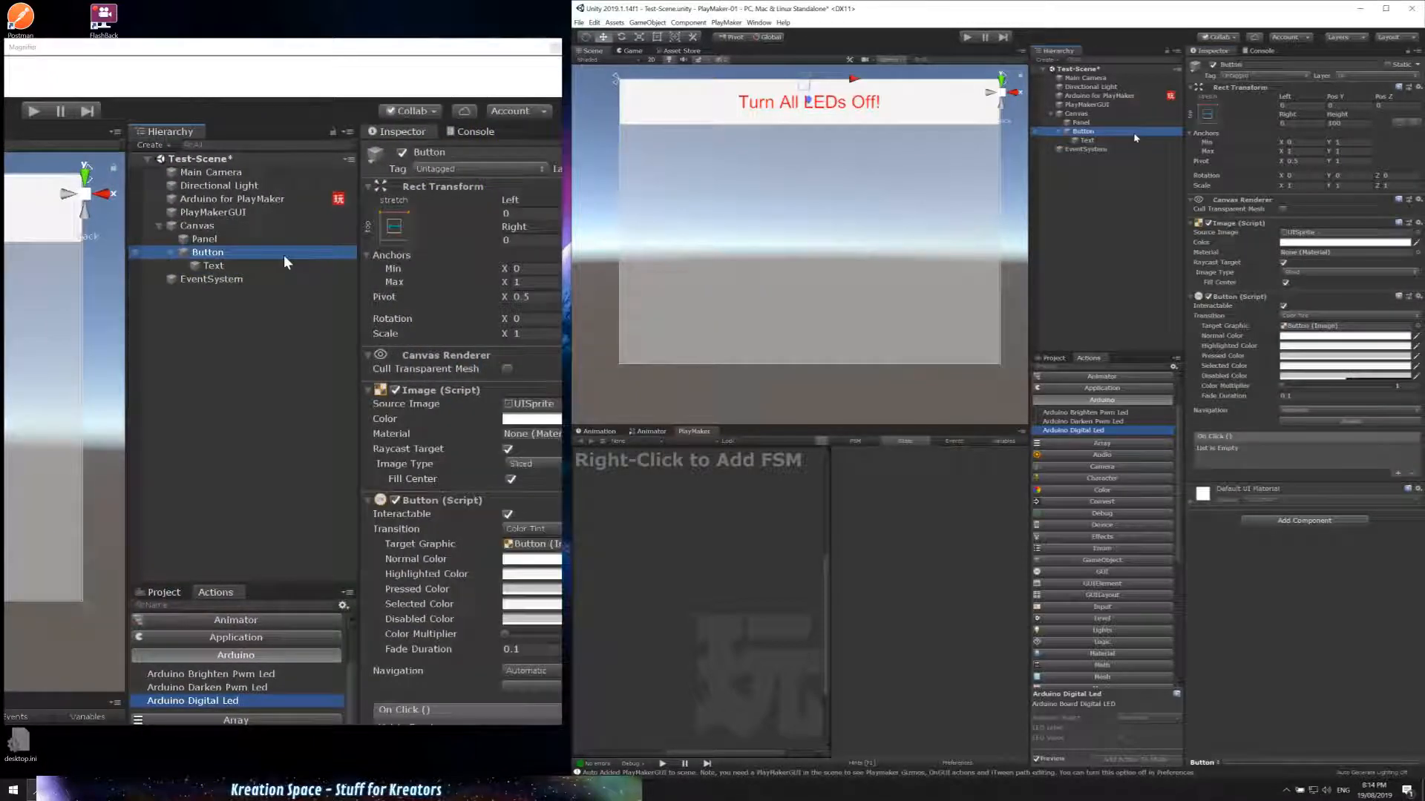
pyautogui.click(1135, 134)
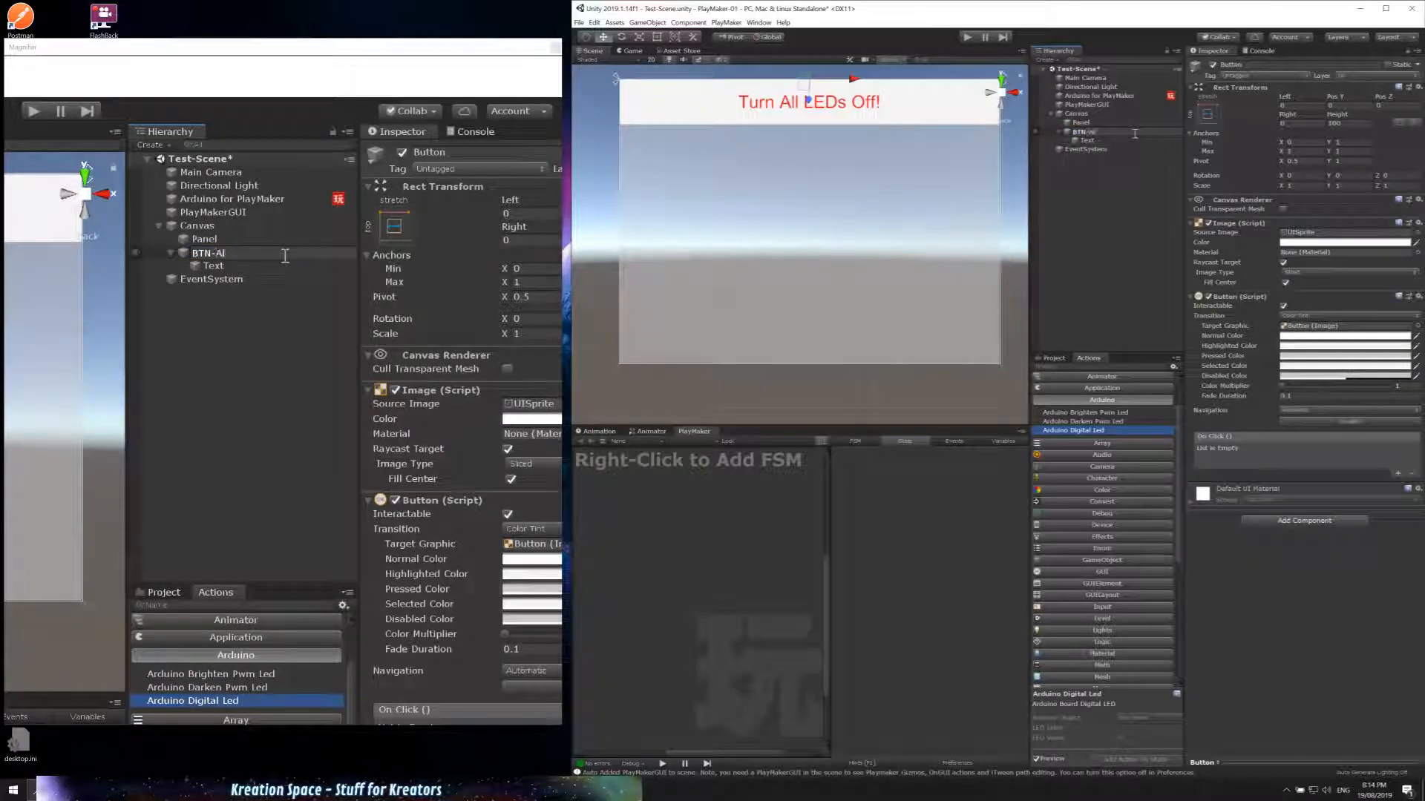
pyautogui.write('BTN-AllOff')
pyautogui.press('Return')
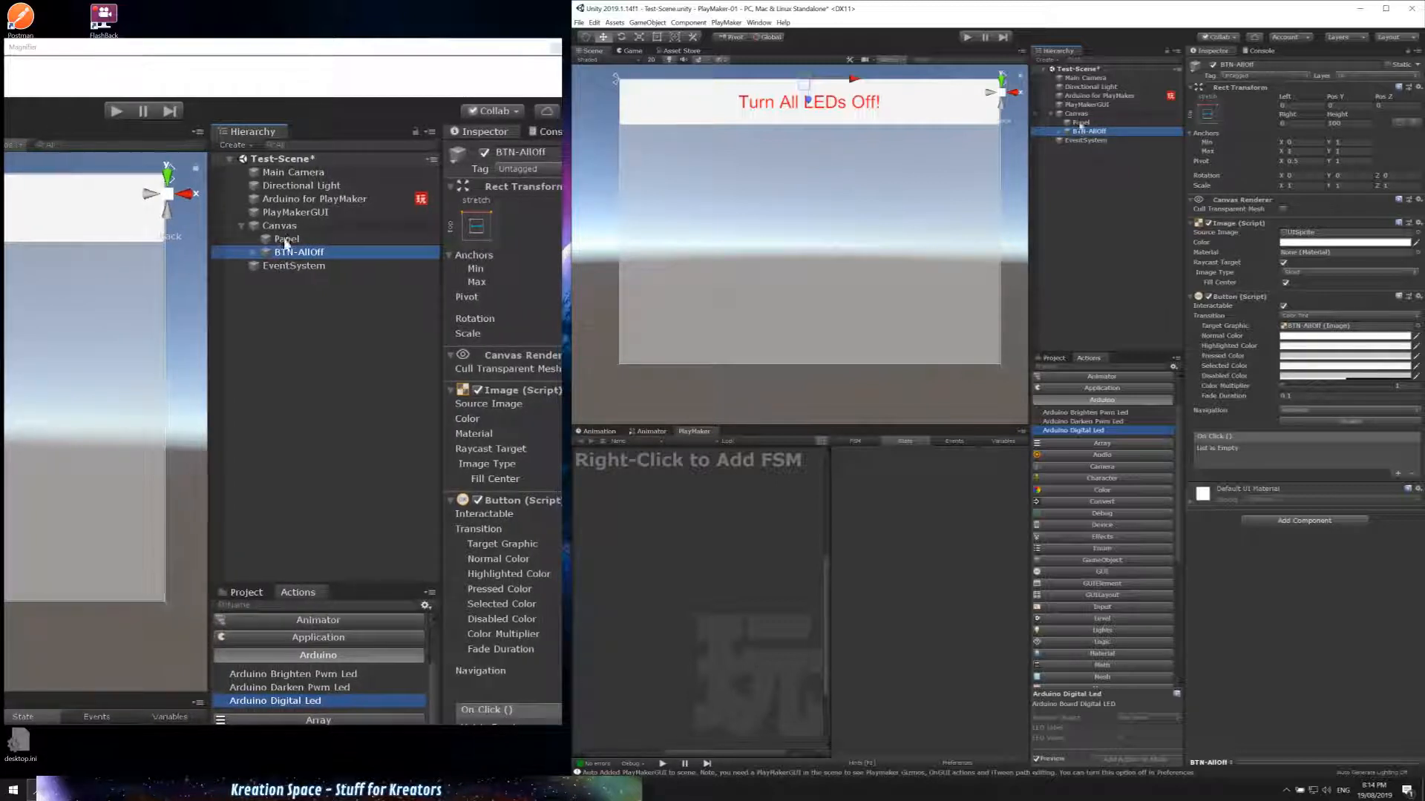
# Step: Add a second standard UI Button under the Canvas
pyautogui.click(1076, 114)
pyautogui.click(648, 22)
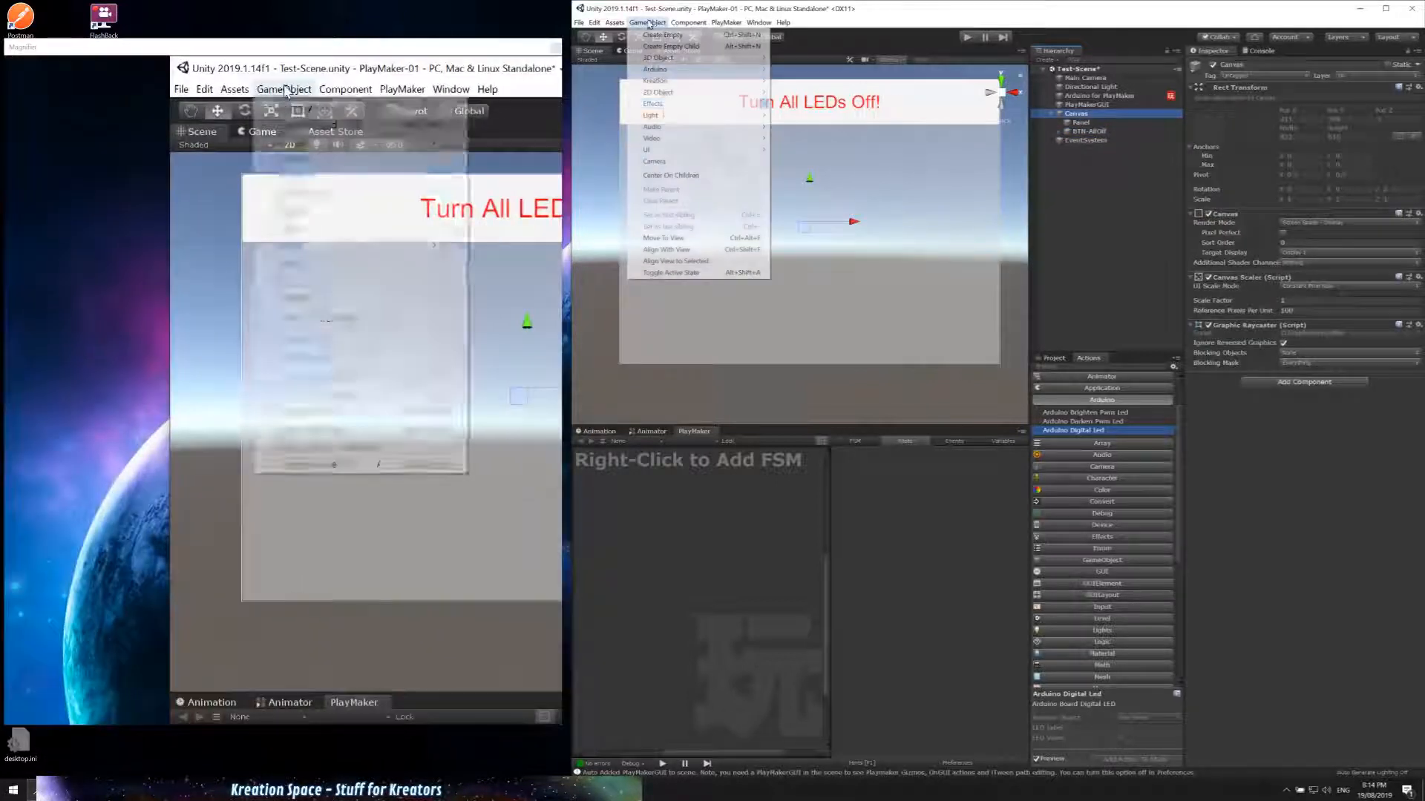
pyautogui.moveTo(651, 149)
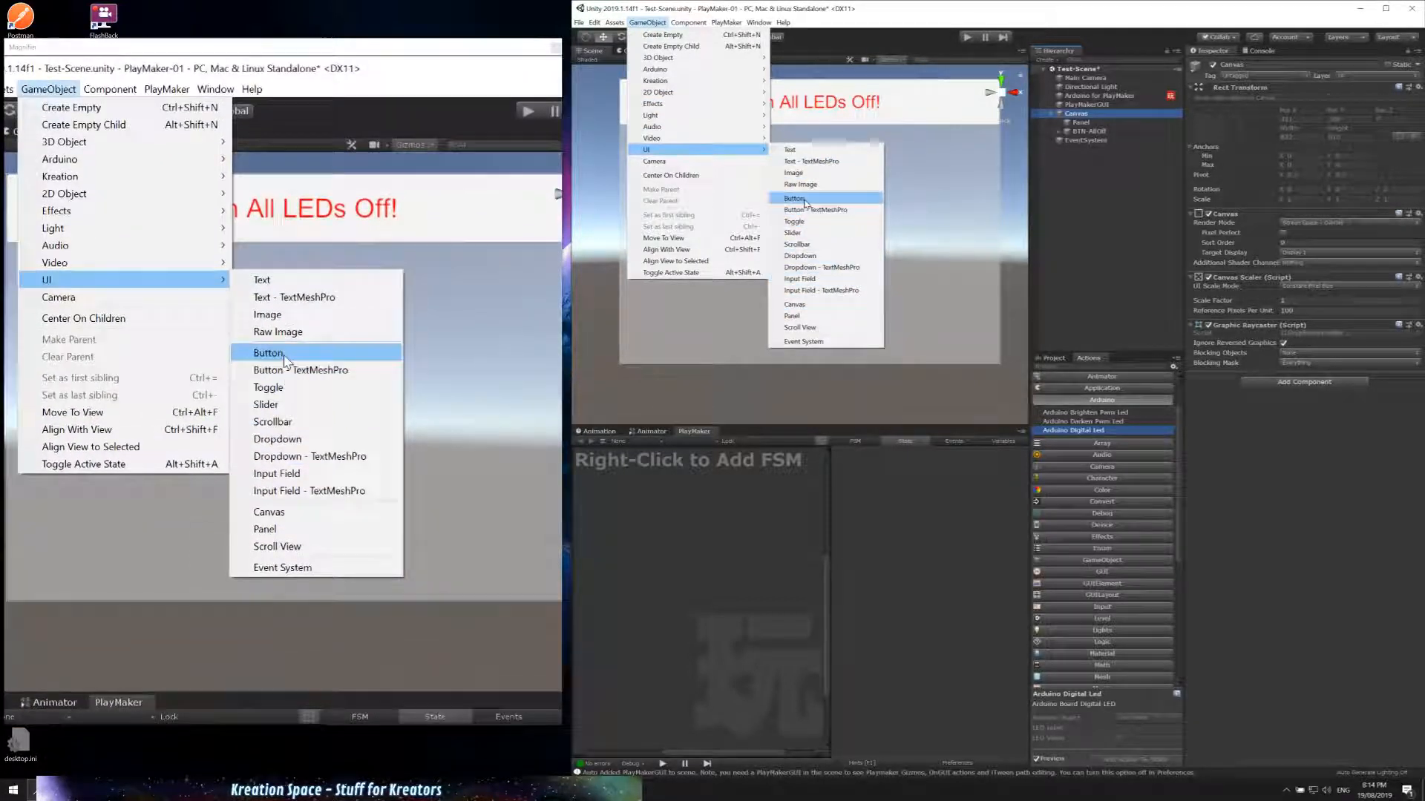
pyautogui.click(805, 202)
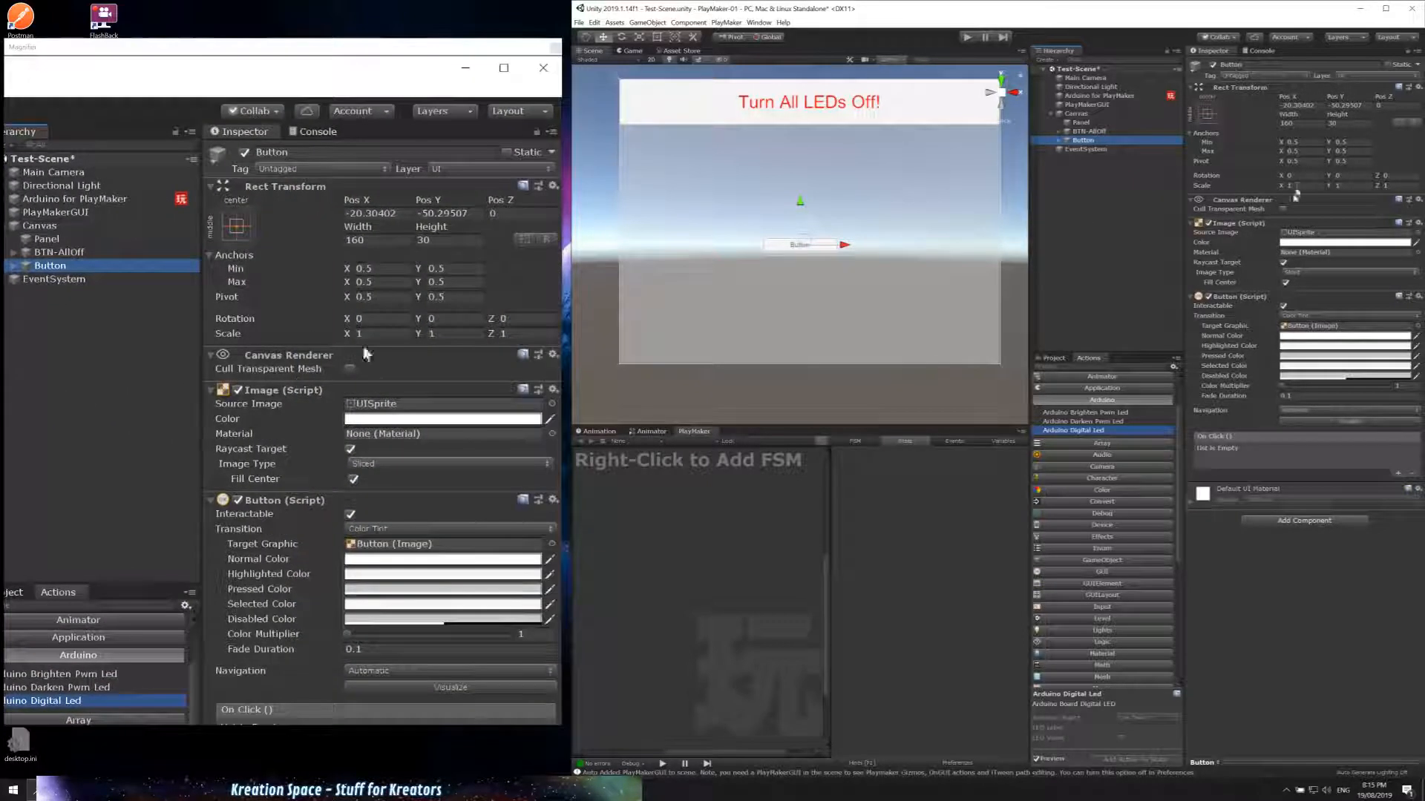
# Step: Set the new button's horizontal anchors to Min X 0.1 and Max X 0.9
pyautogui.click(1310, 122)
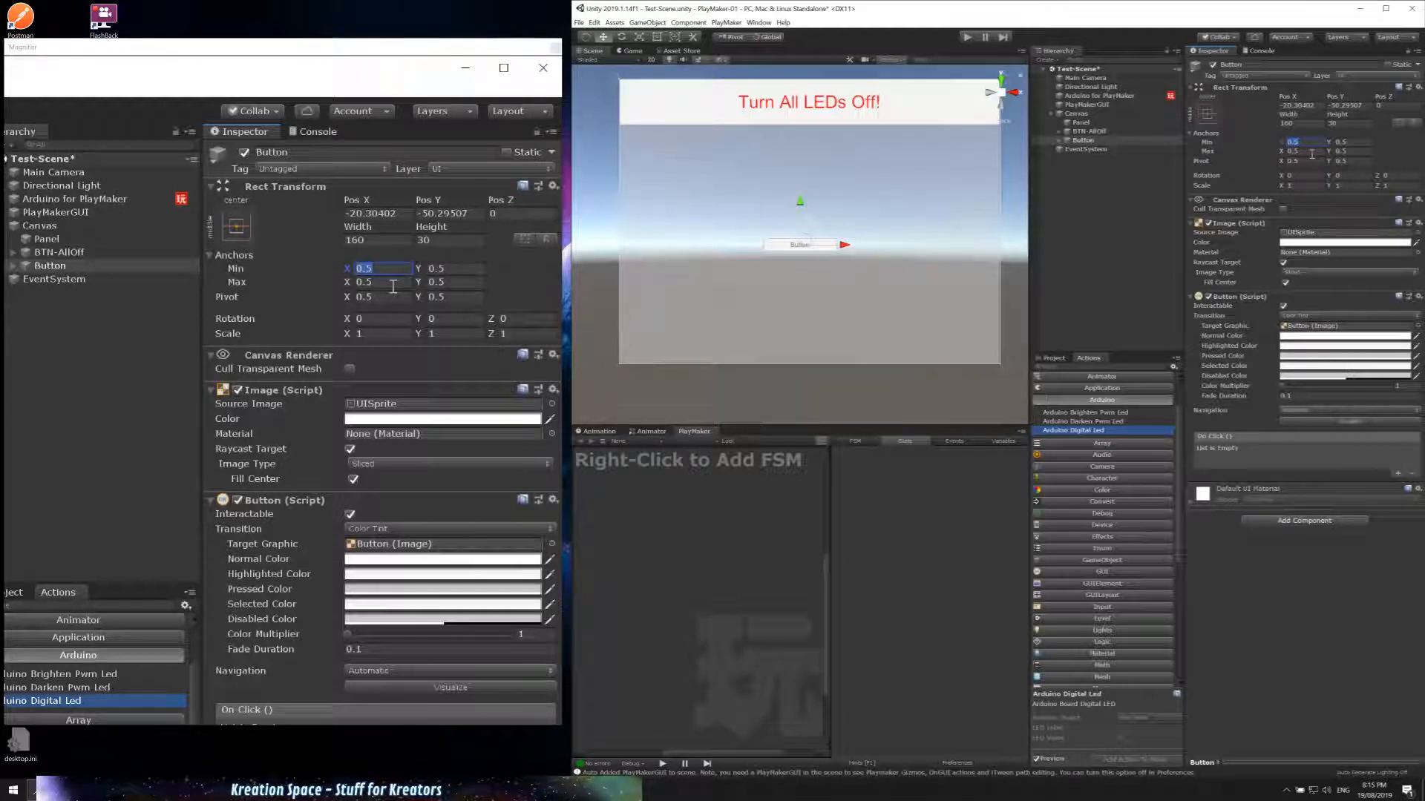
pyautogui.write('0')
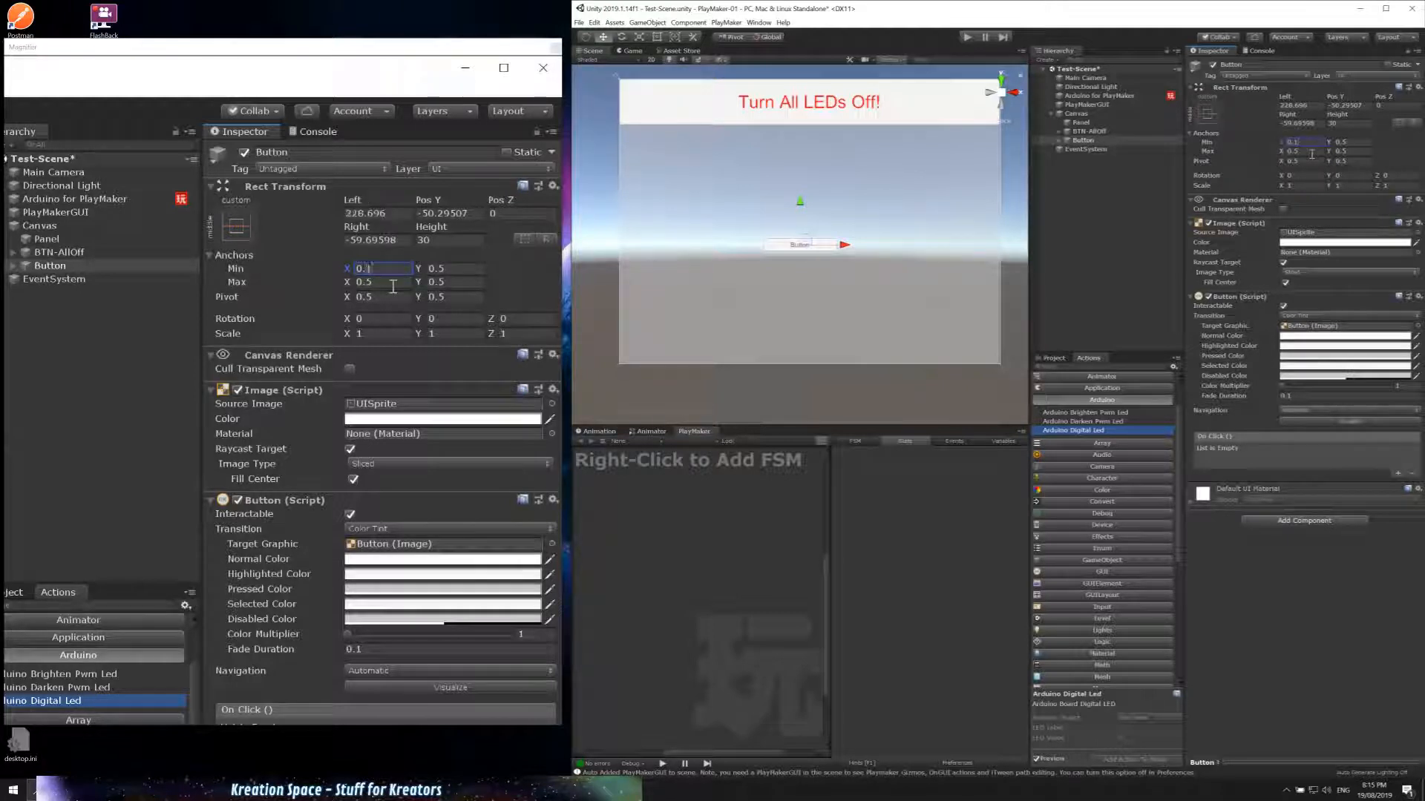
pyautogui.press('Tab')
pyautogui.press('Tab')
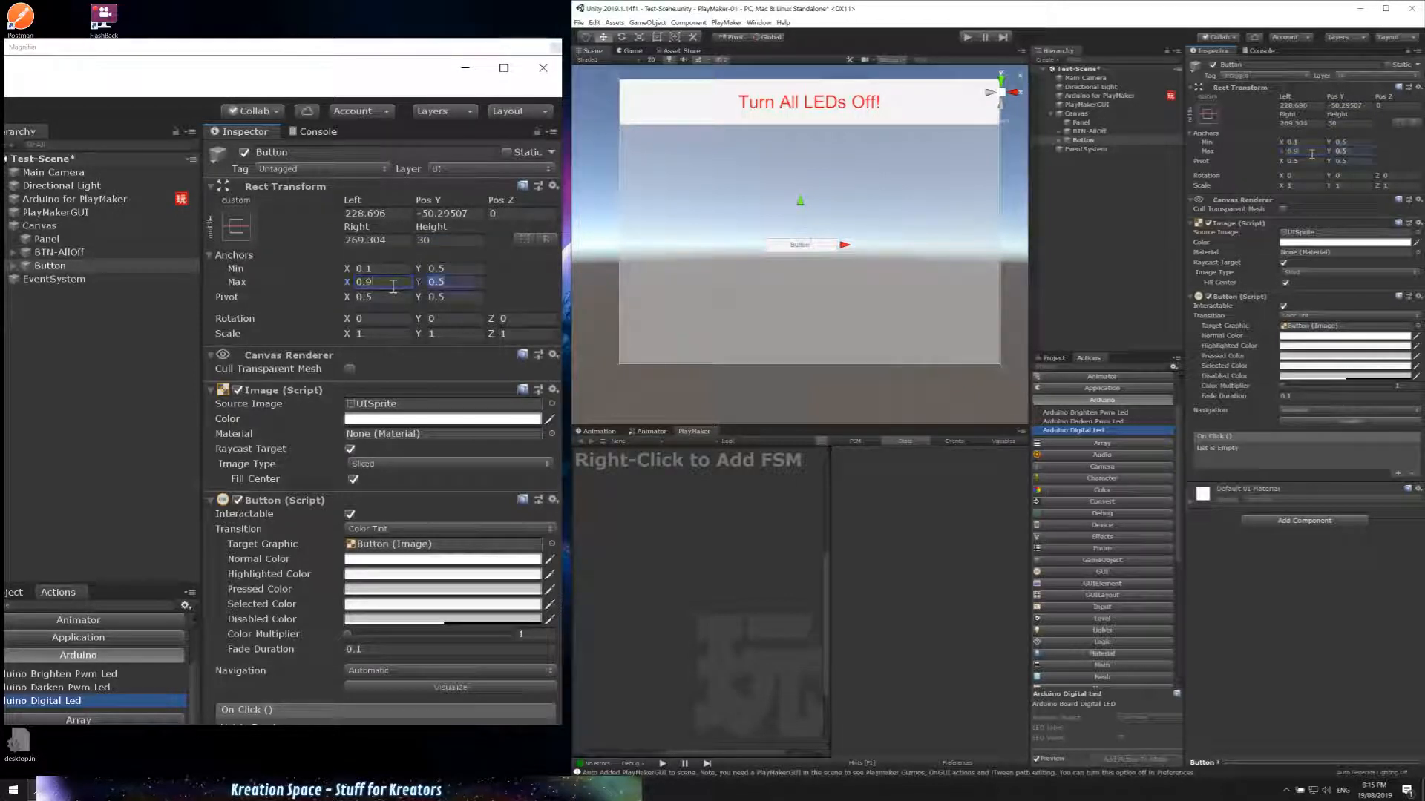
pyautogui.press('Tab')
# Step: Set the new button's Left and Right offsets to 0 so it fills its horizontal anchors
pyautogui.click(391, 211)
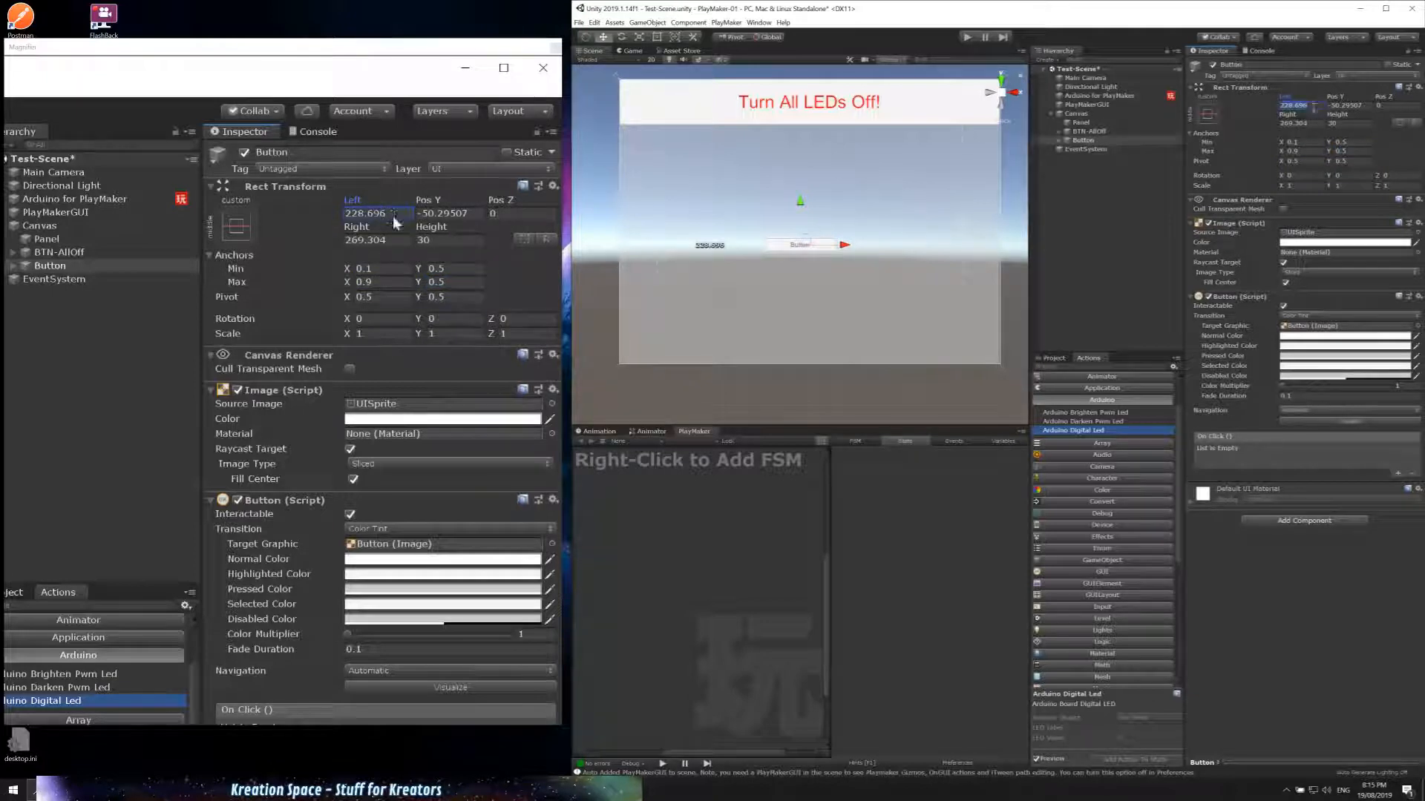
pyautogui.write('0')
pyautogui.doubleClick(1315, 123)
pyautogui.write('0')
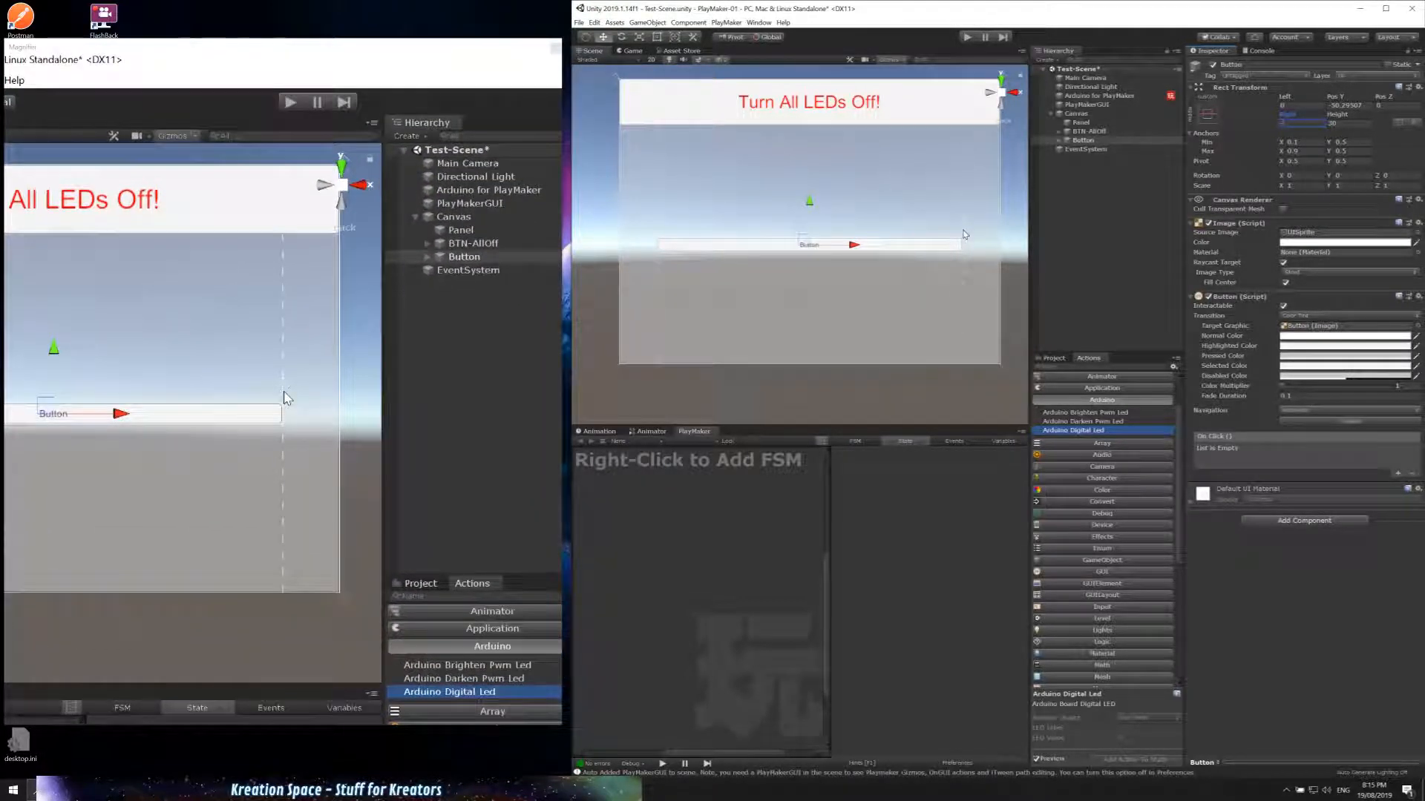
# Step: Set the new button's anchor Min Y to 0.4 and its Top and Bottom offsets to 0
pyautogui.click(1362, 141)
pyautogui.write('.4')
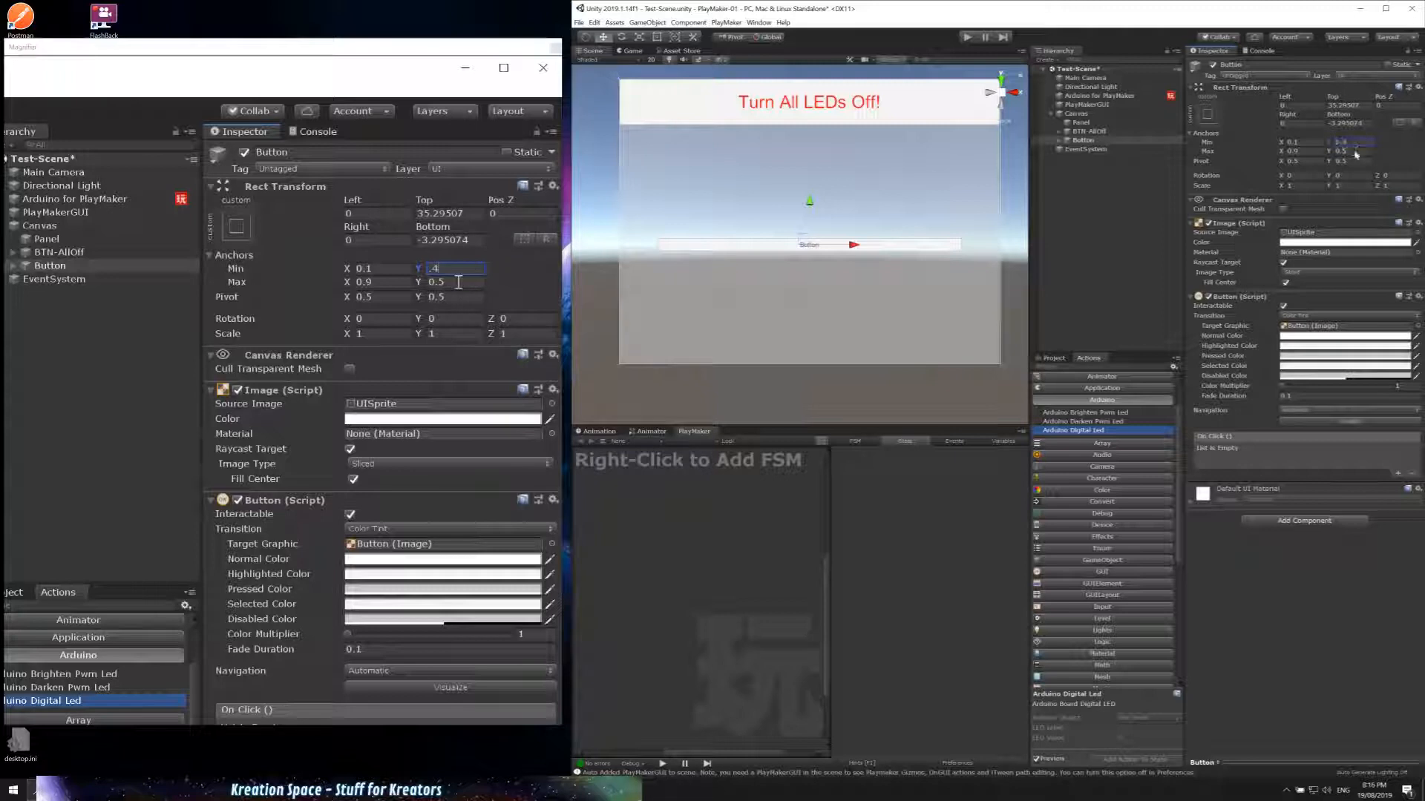
pyautogui.click(1365, 107)
pyautogui.write('0')
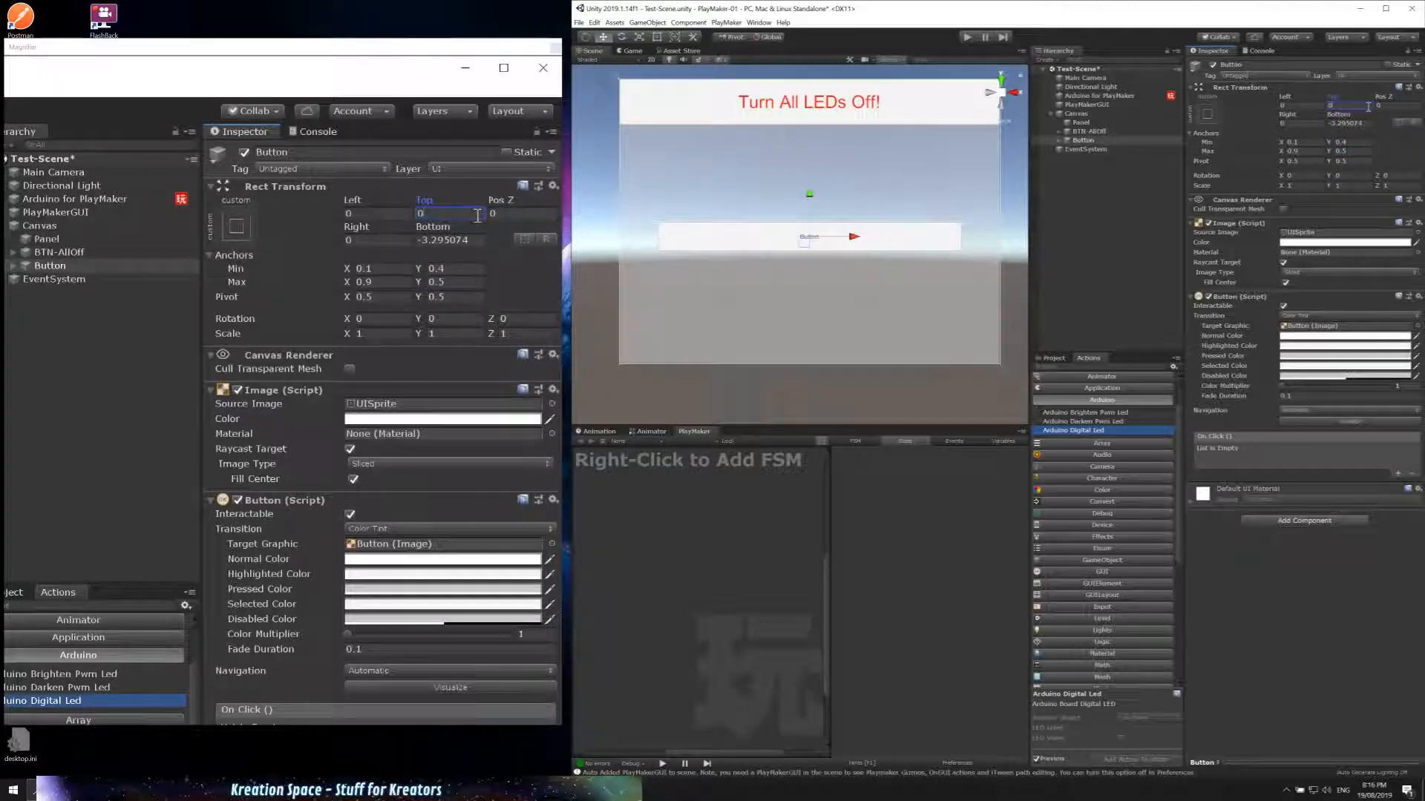
pyautogui.click(1370, 123)
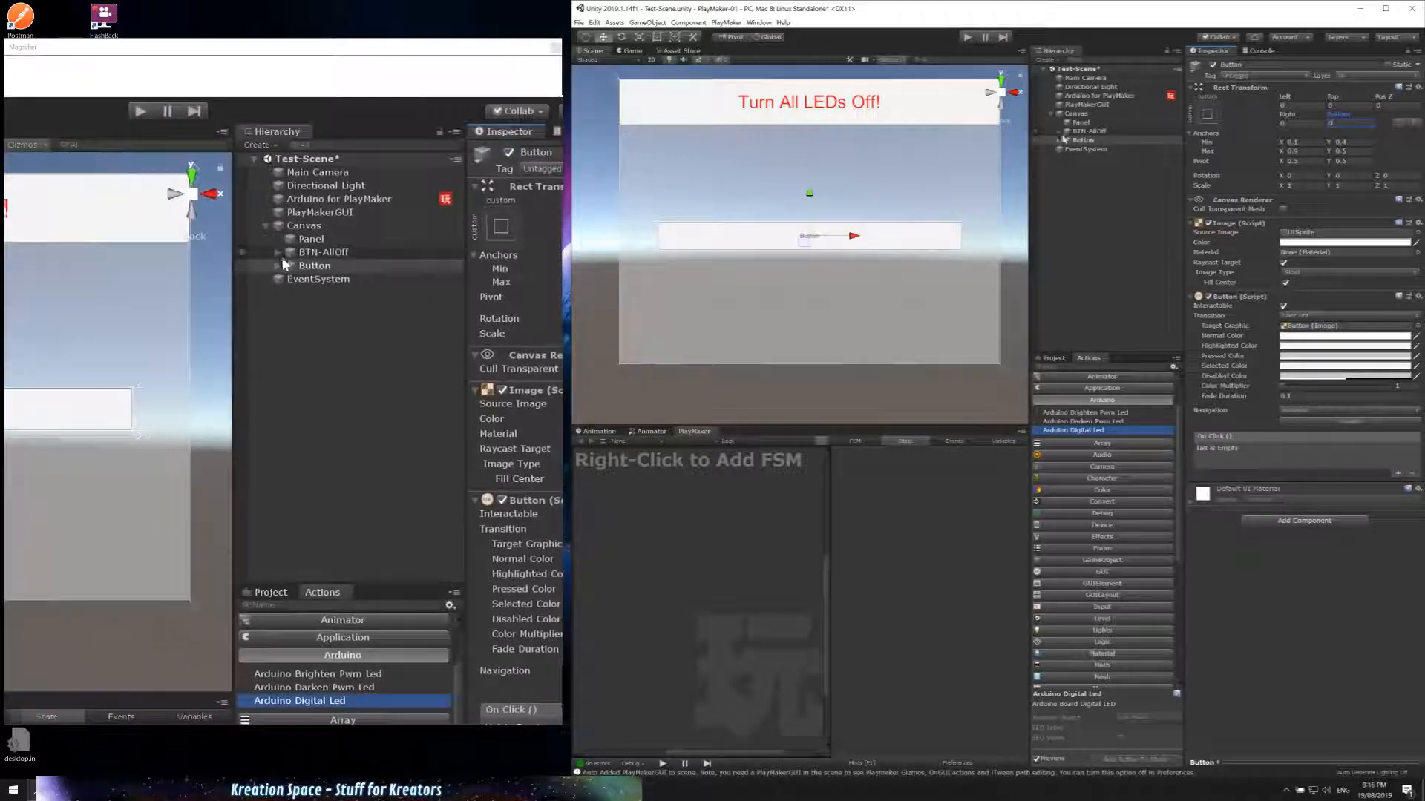
# Step: Change the new button's text to "Cycle to Next LED" and set its font size to 35
pyautogui.click(1059, 140)
pyautogui.click(1064, 149)
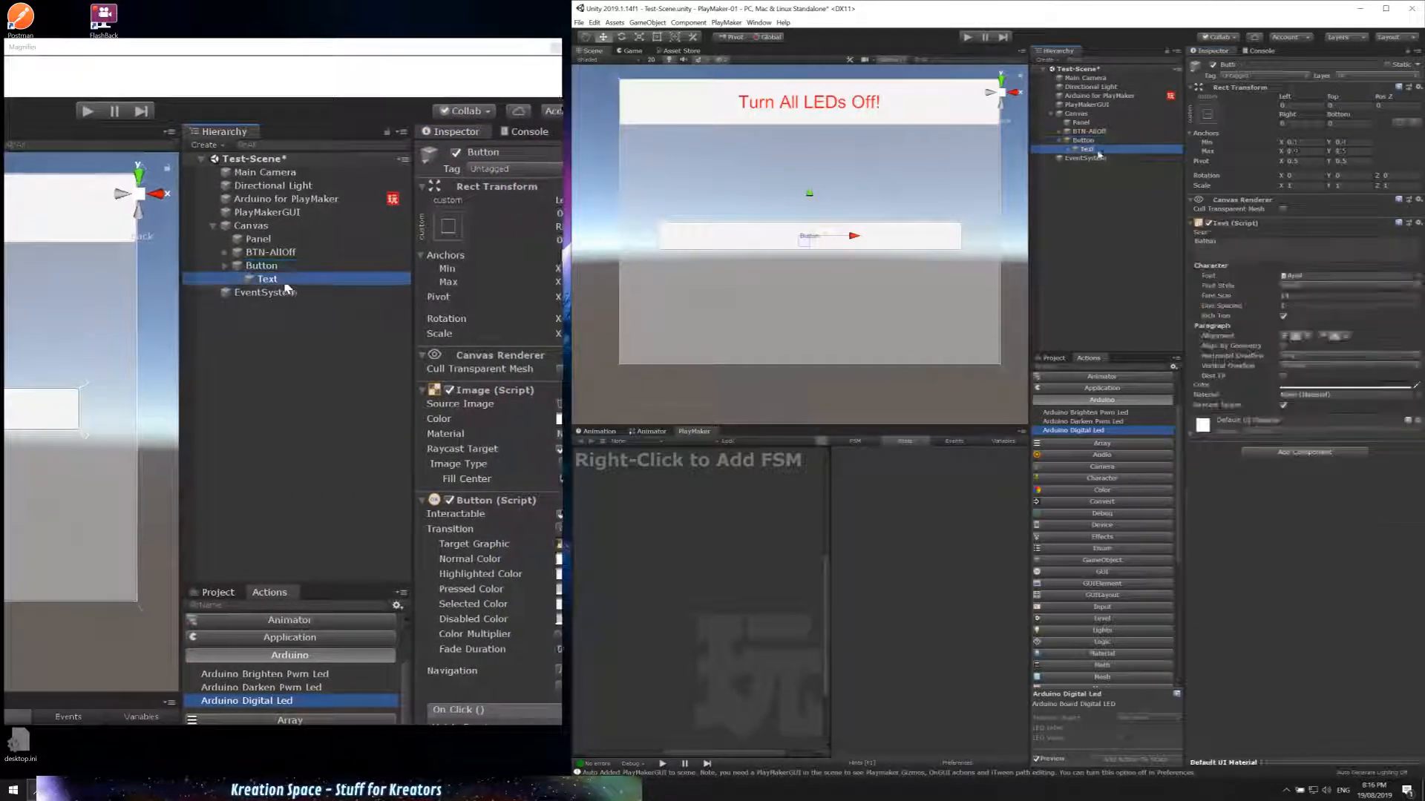
pyautogui.click(1268, 243)
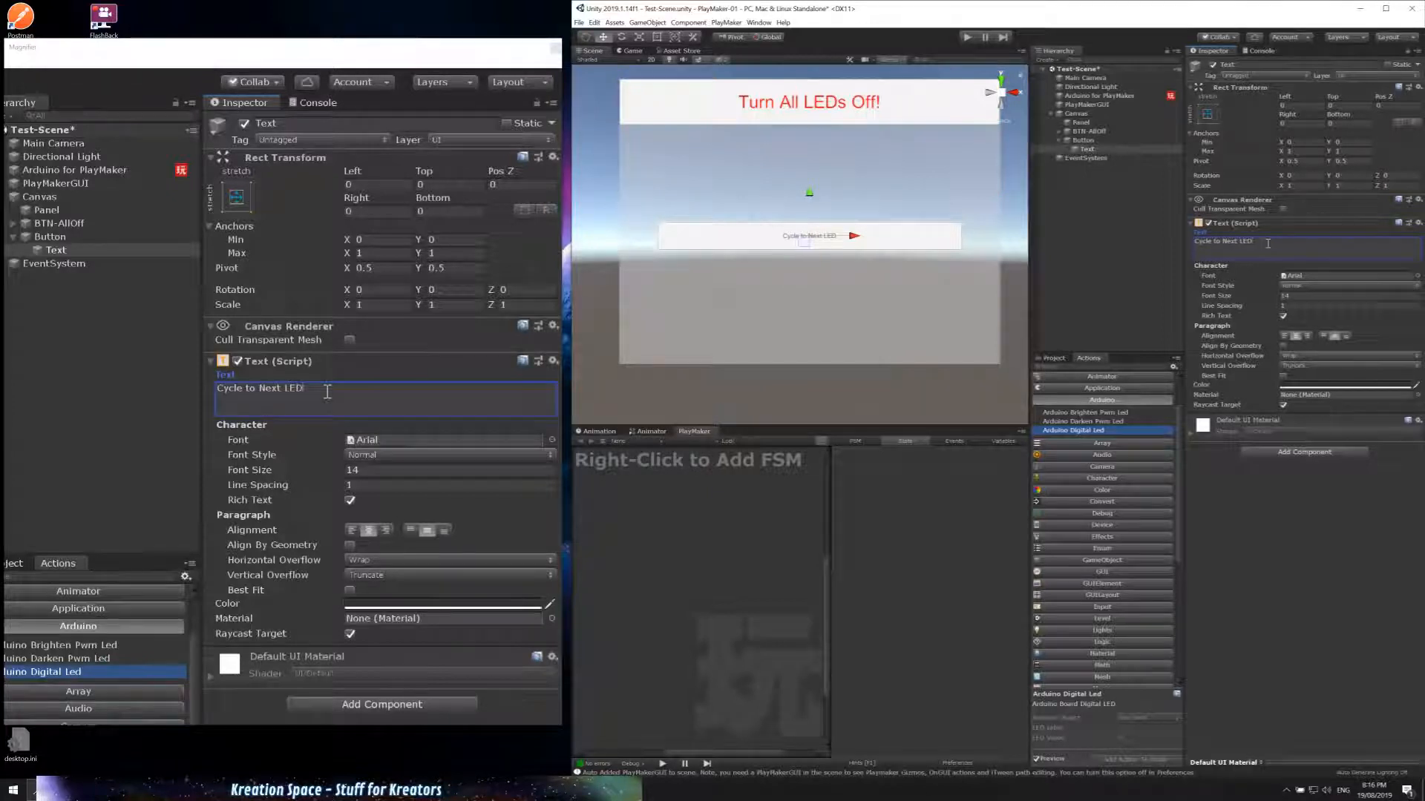
pyautogui.click(1307, 298)
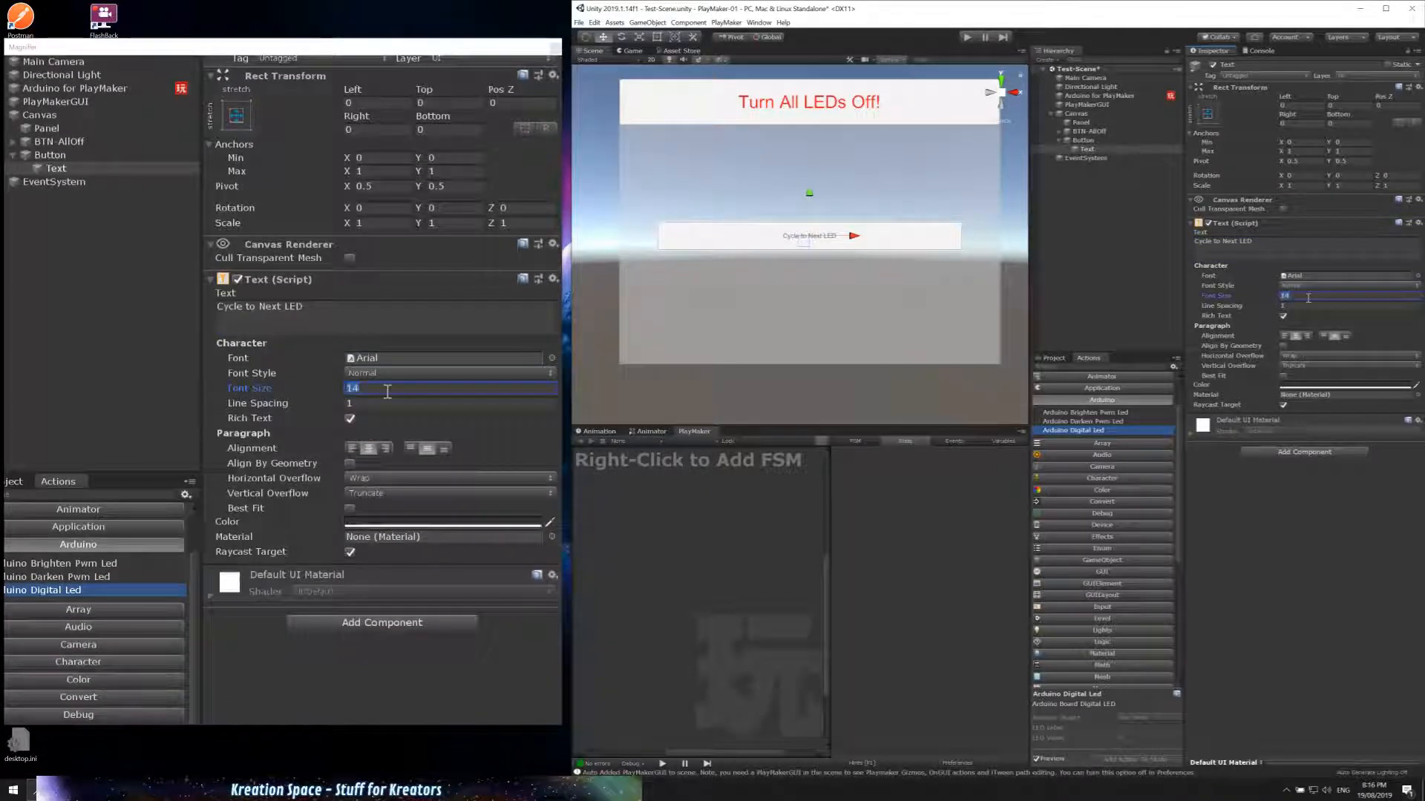
pyautogui.write('35')
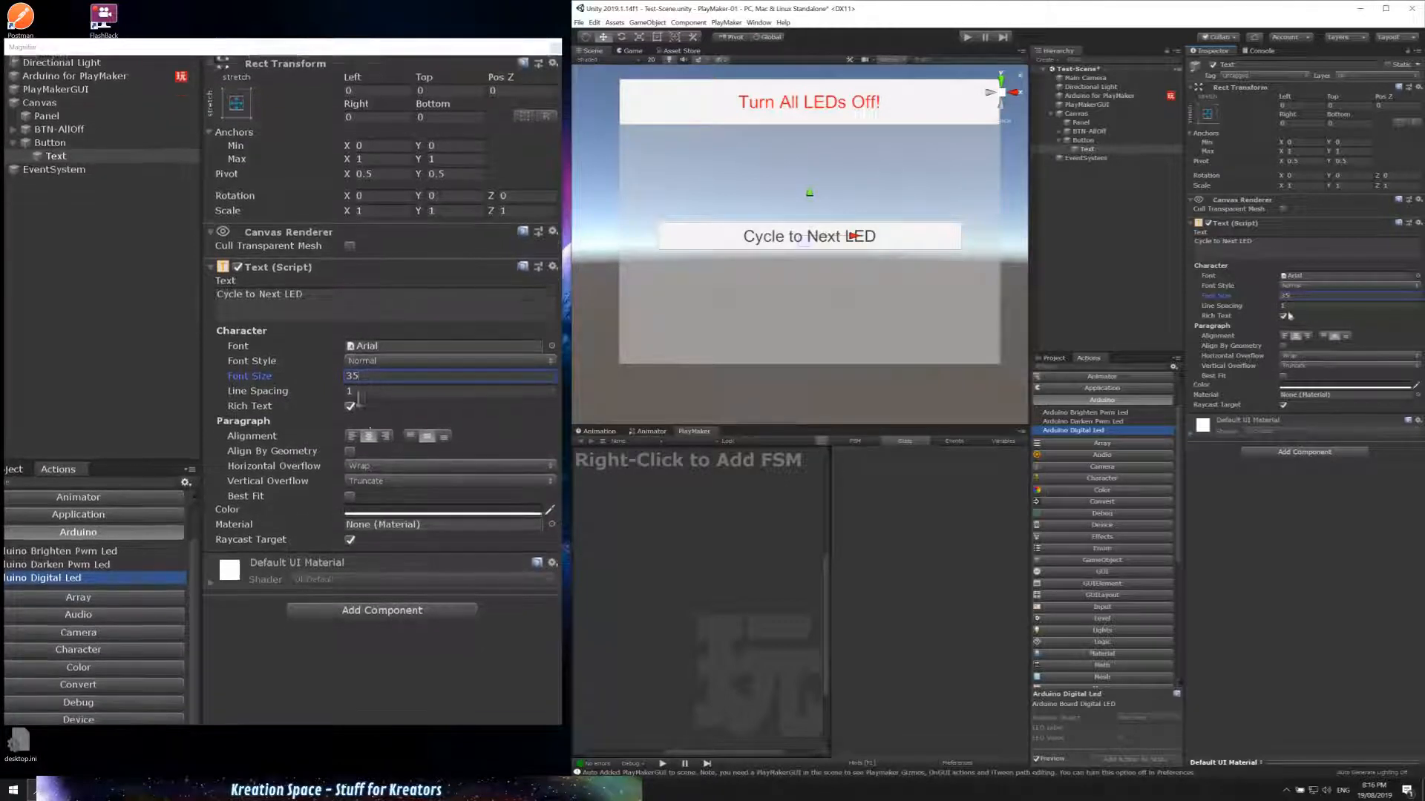
# Step: Color the "Cycle to Next LED" text bright green (HSV 121, 96, 93)
pyautogui.click(1323, 386)
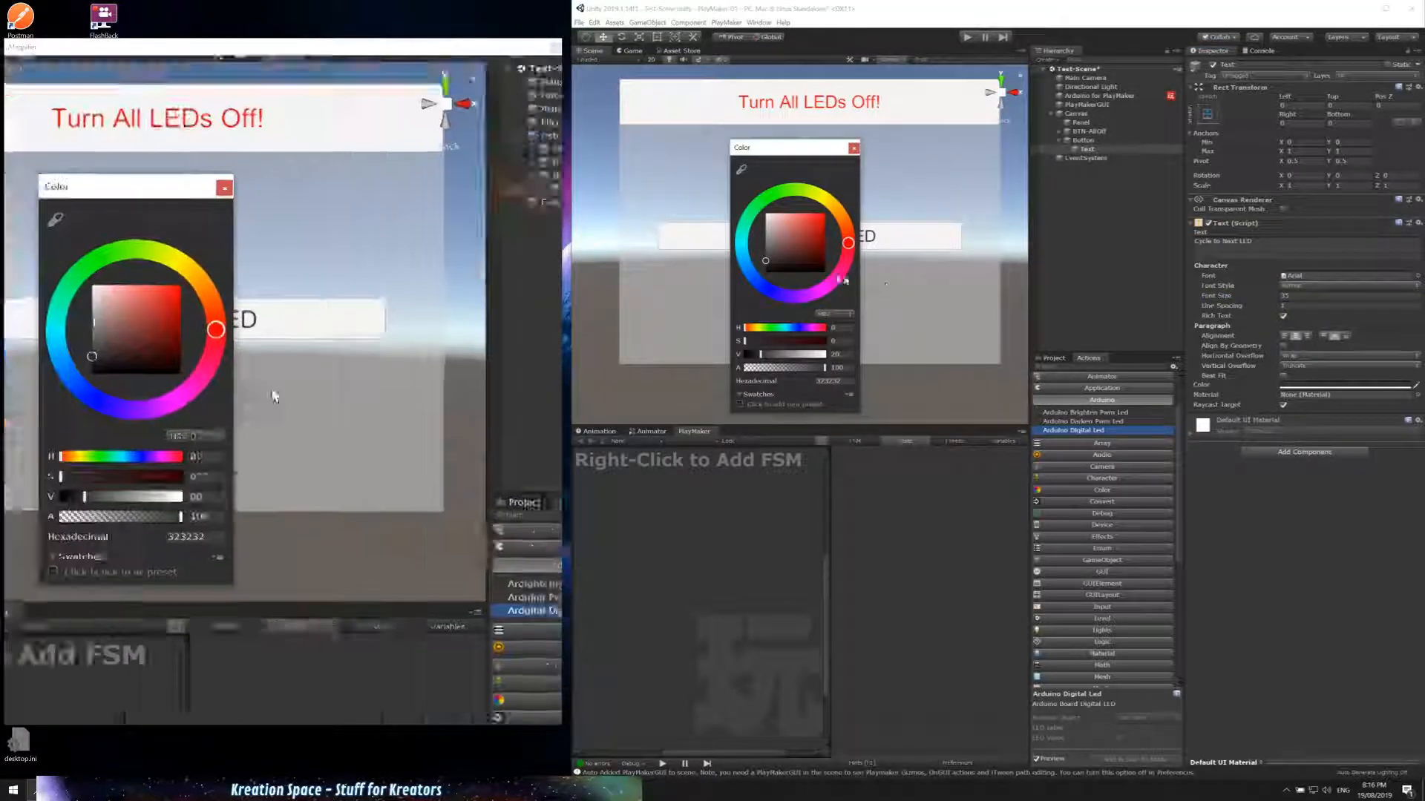
pyautogui.click(767, 197)
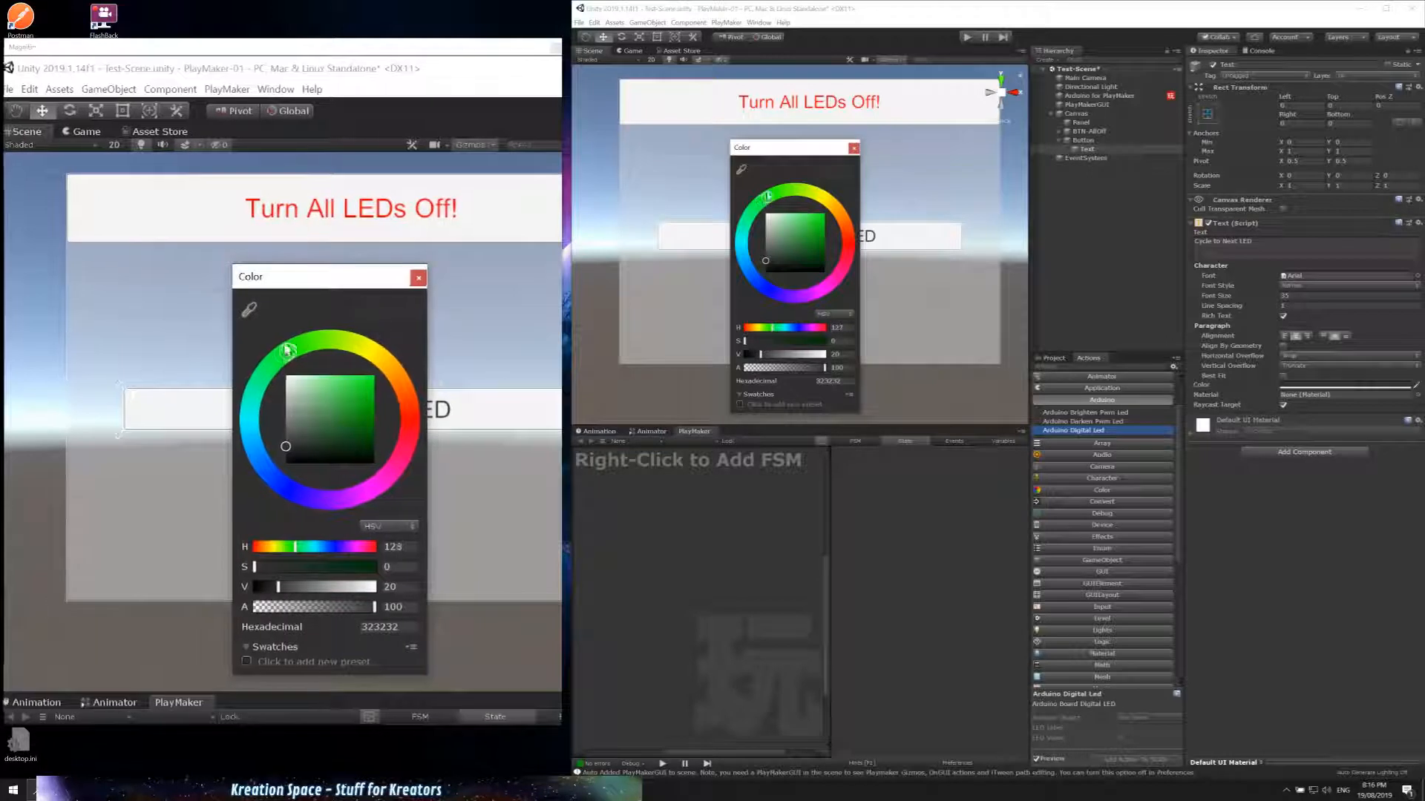
pyautogui.click(823, 219)
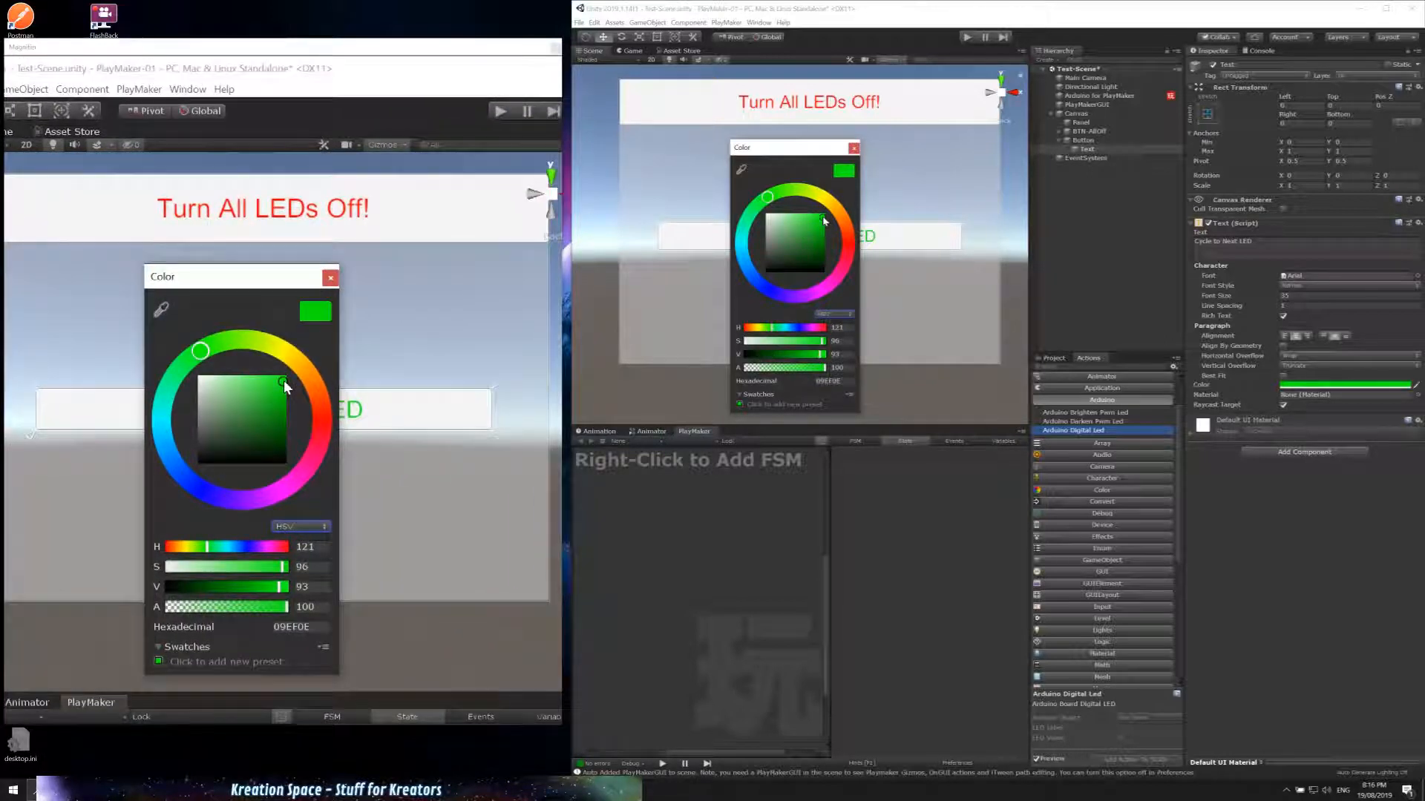
pyautogui.click(834, 314)
pyautogui.click(854, 148)
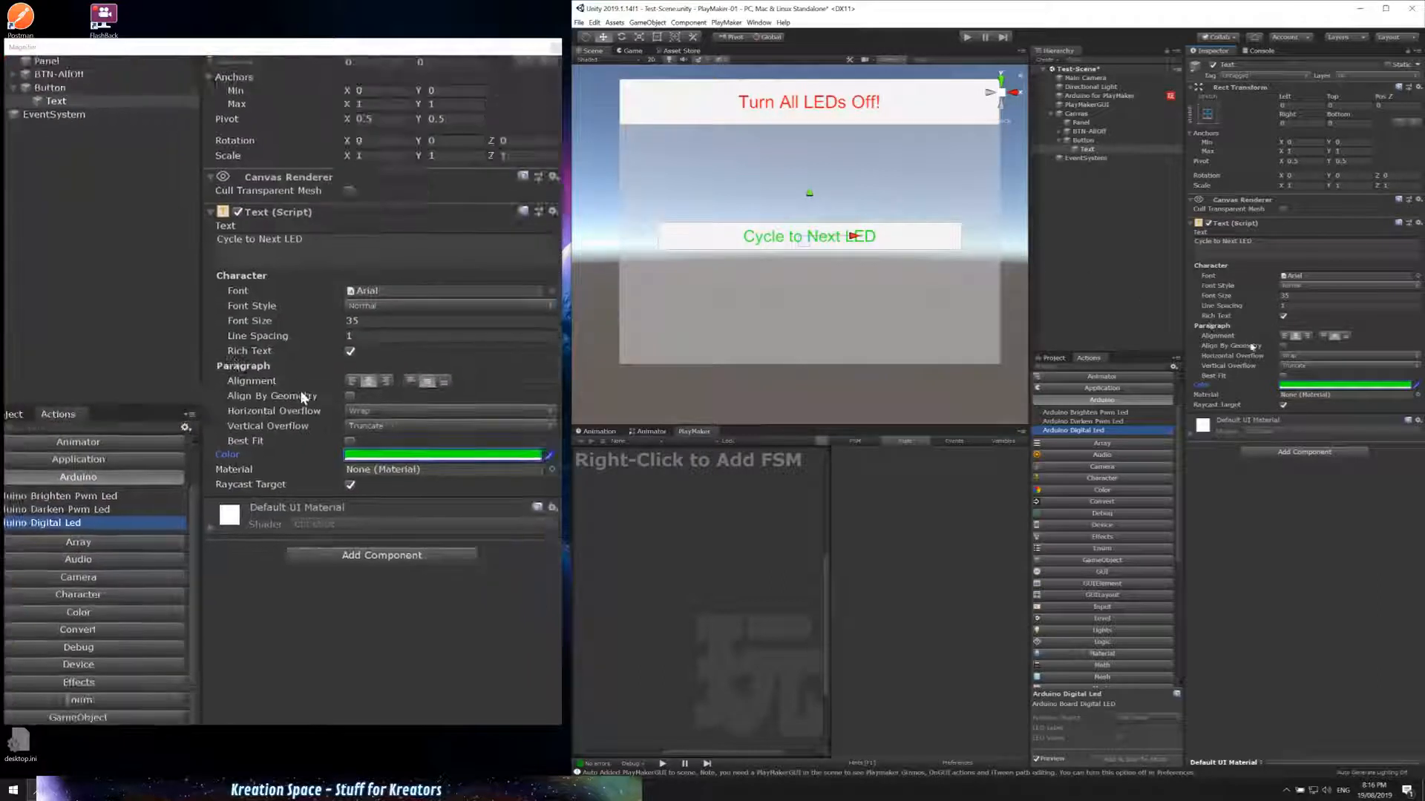
# Step: Set the Image color of the "Cycle to Next LED" button to dark grey (4B4949)
pyautogui.click(1089, 148)
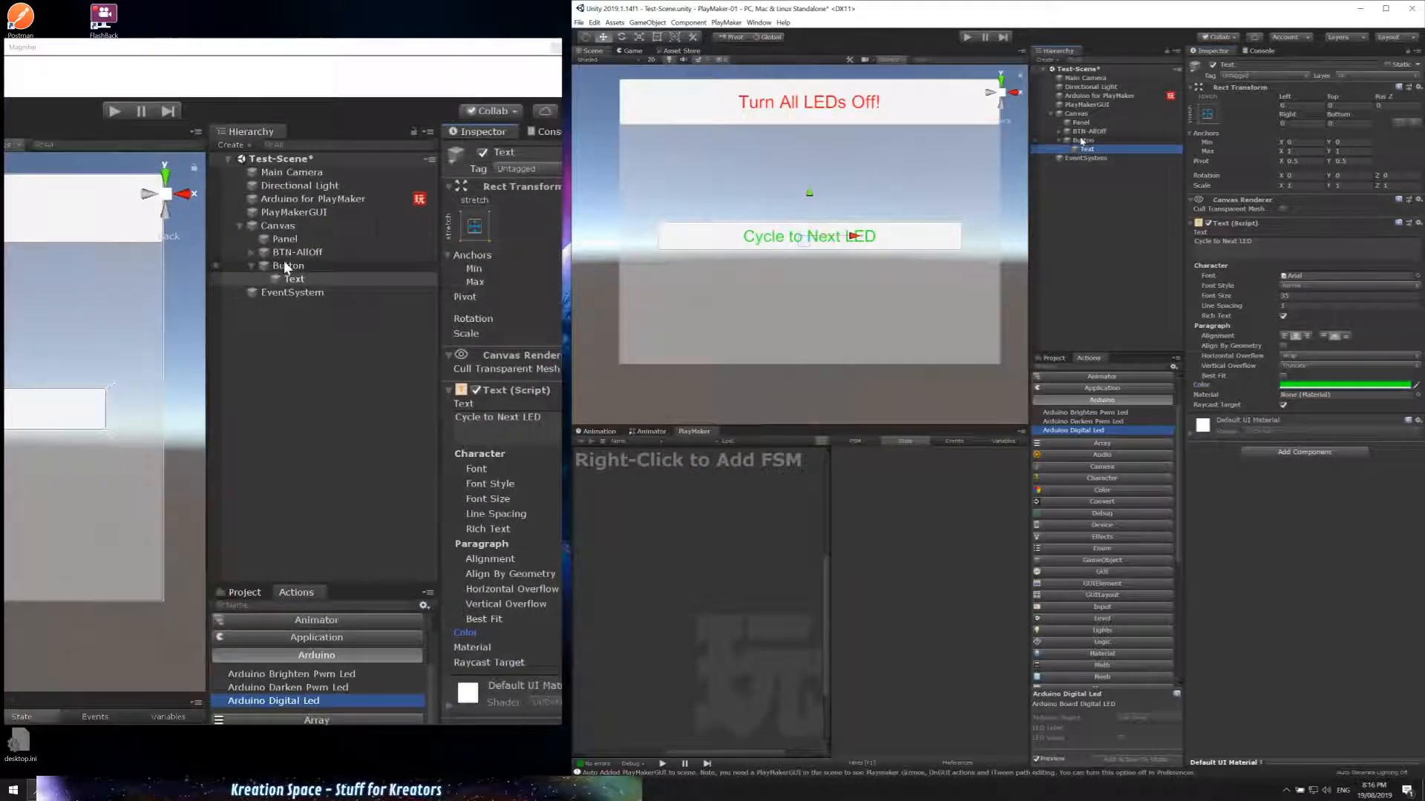
pyautogui.click(1091, 141)
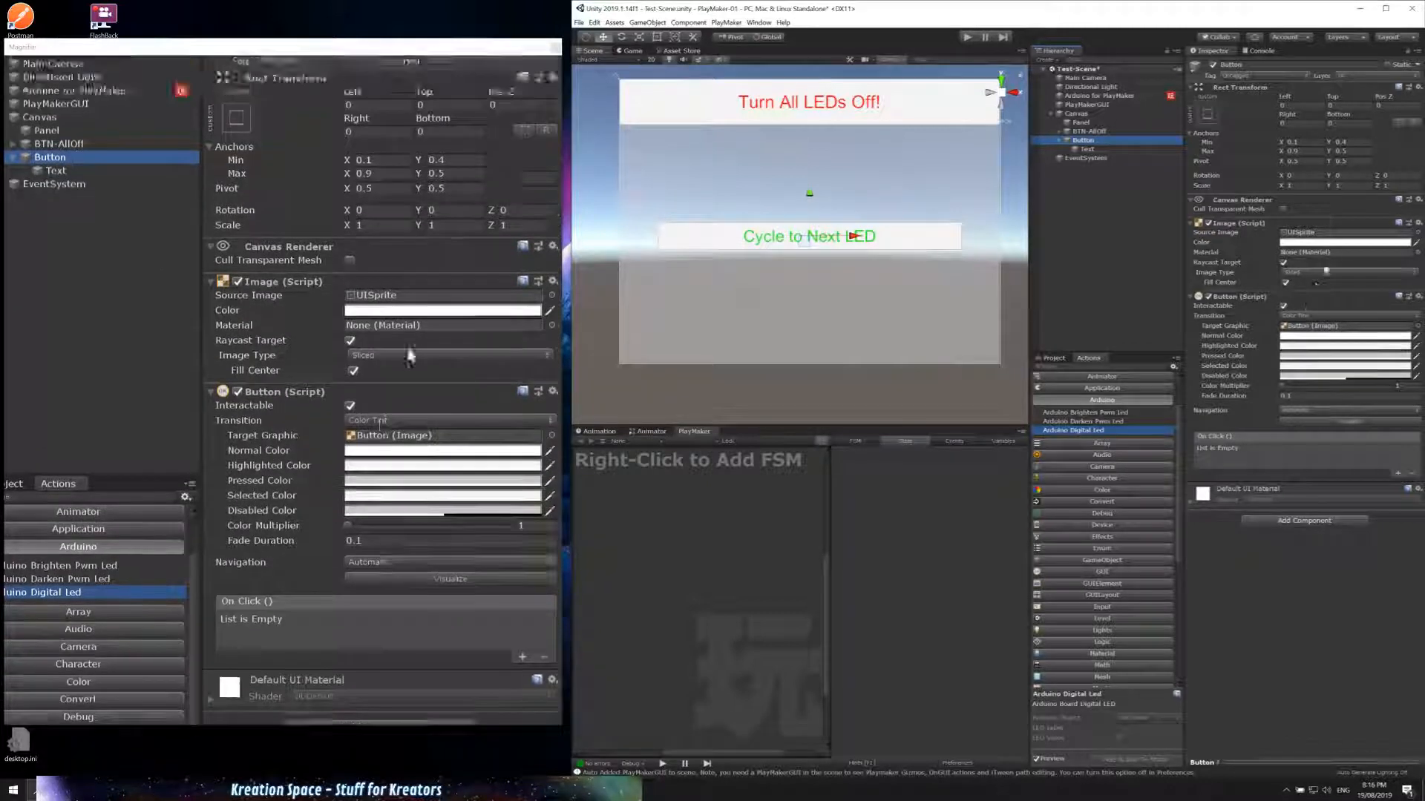
pyautogui.click(1289, 338)
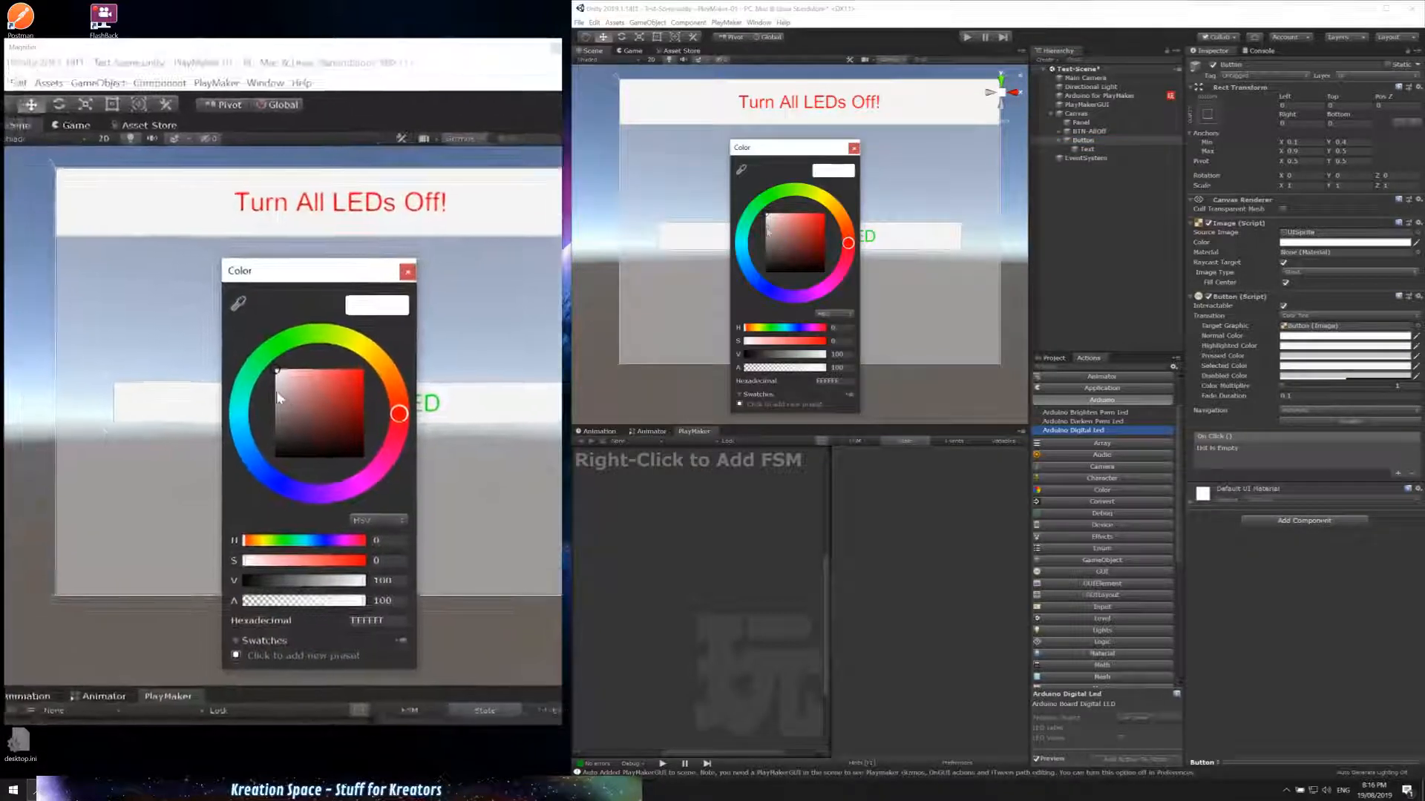
pyautogui.click(768, 257)
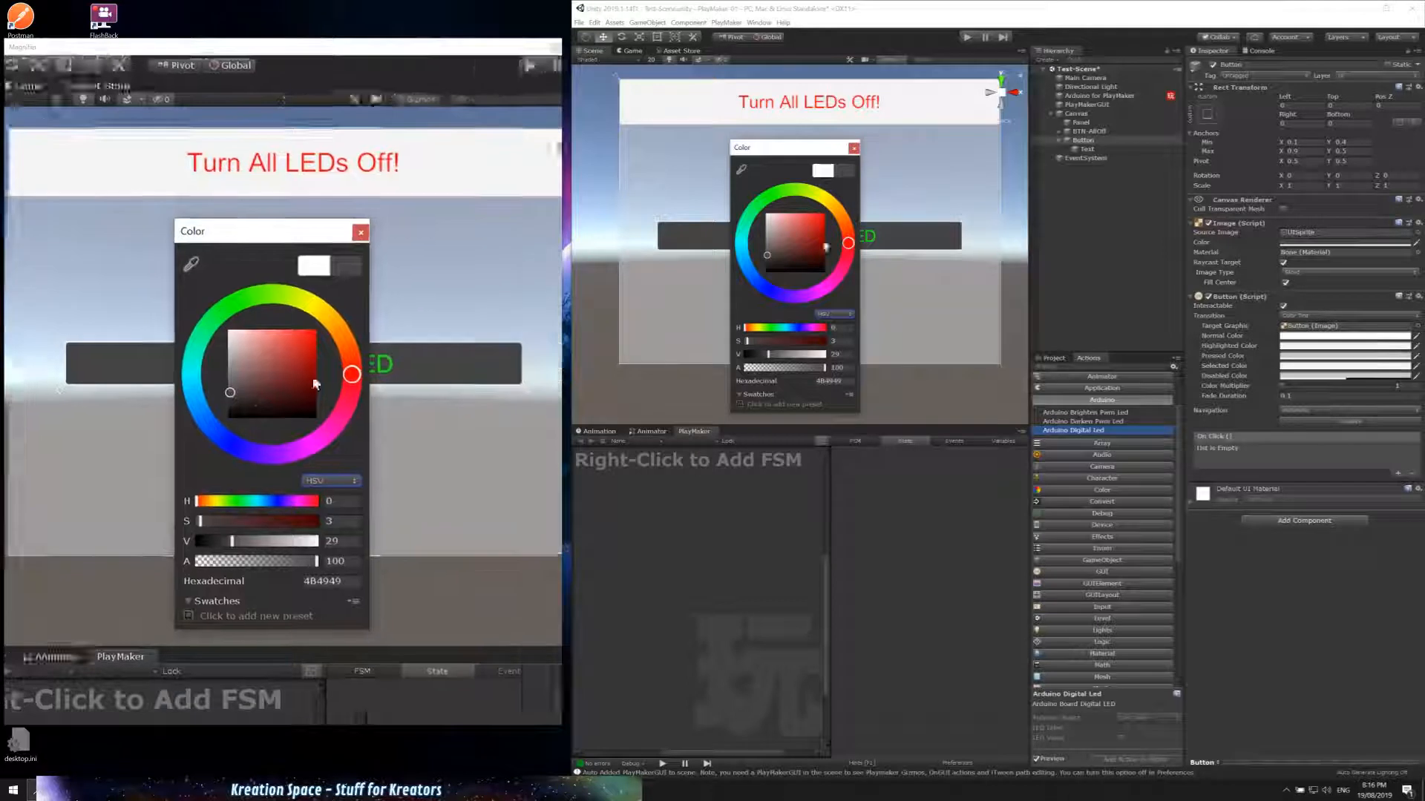
pyautogui.click(853, 149)
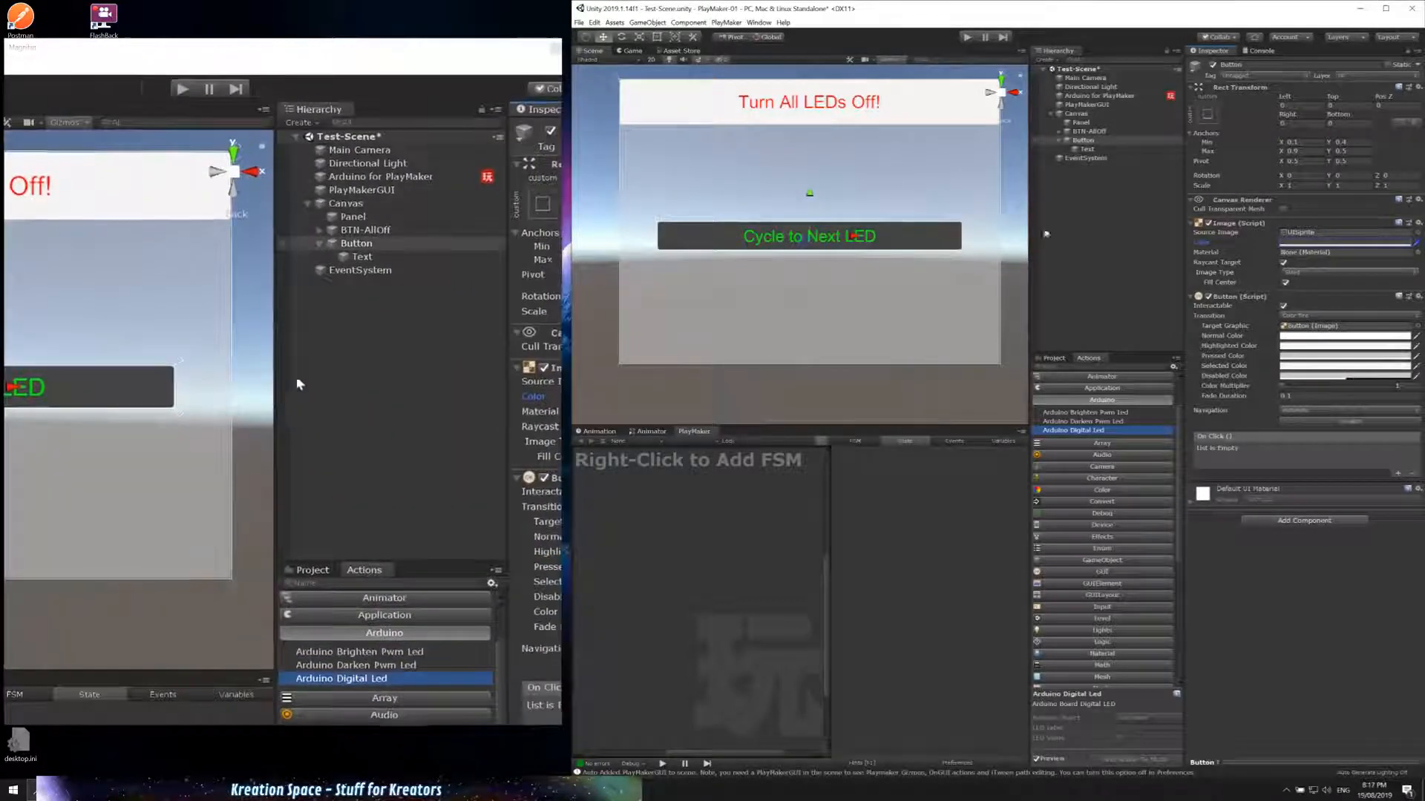
# Step: Rename the "Cycle to Next LED" button object as BTN-NEXT
pyautogui.click(1126, 141)
pyautogui.press('F2')
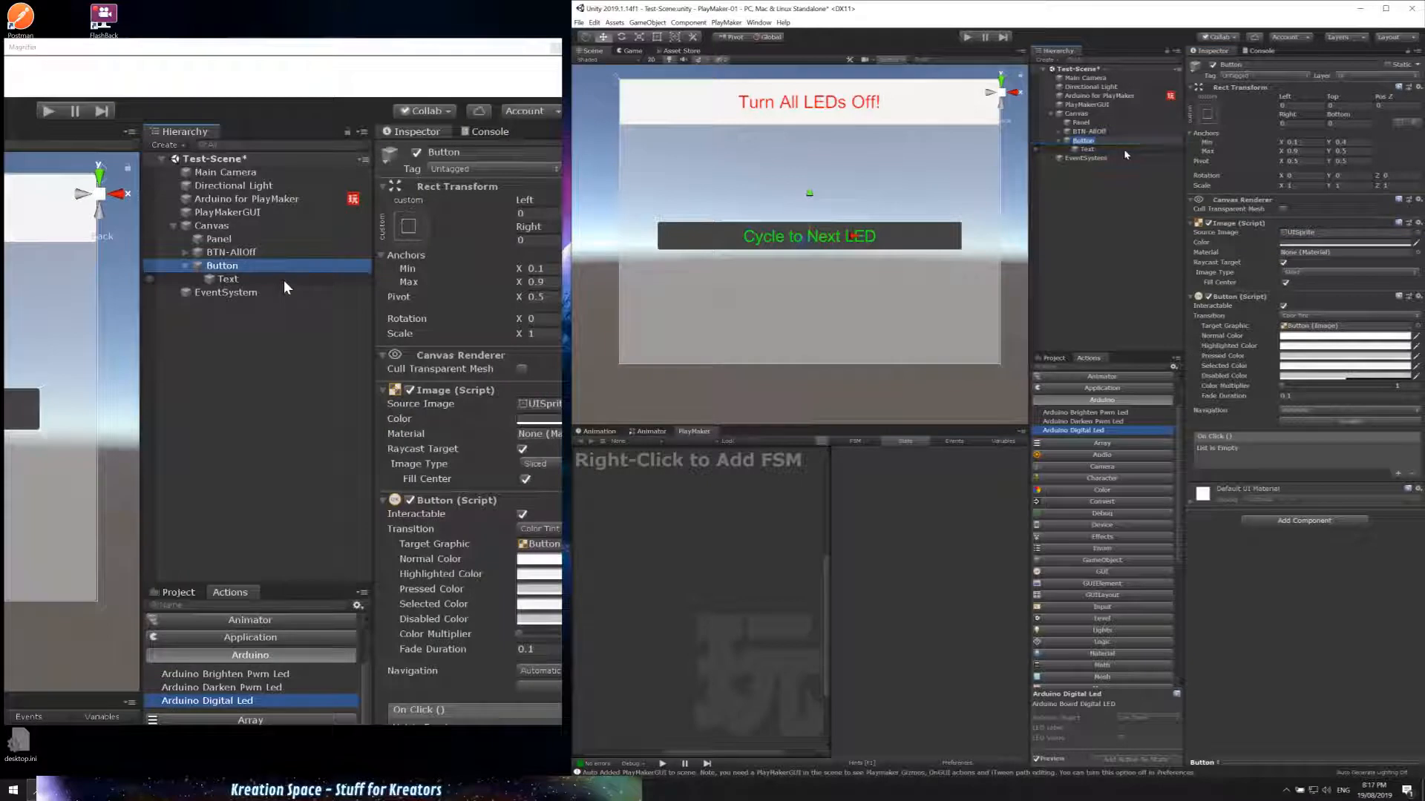
pyautogui.write('BT')
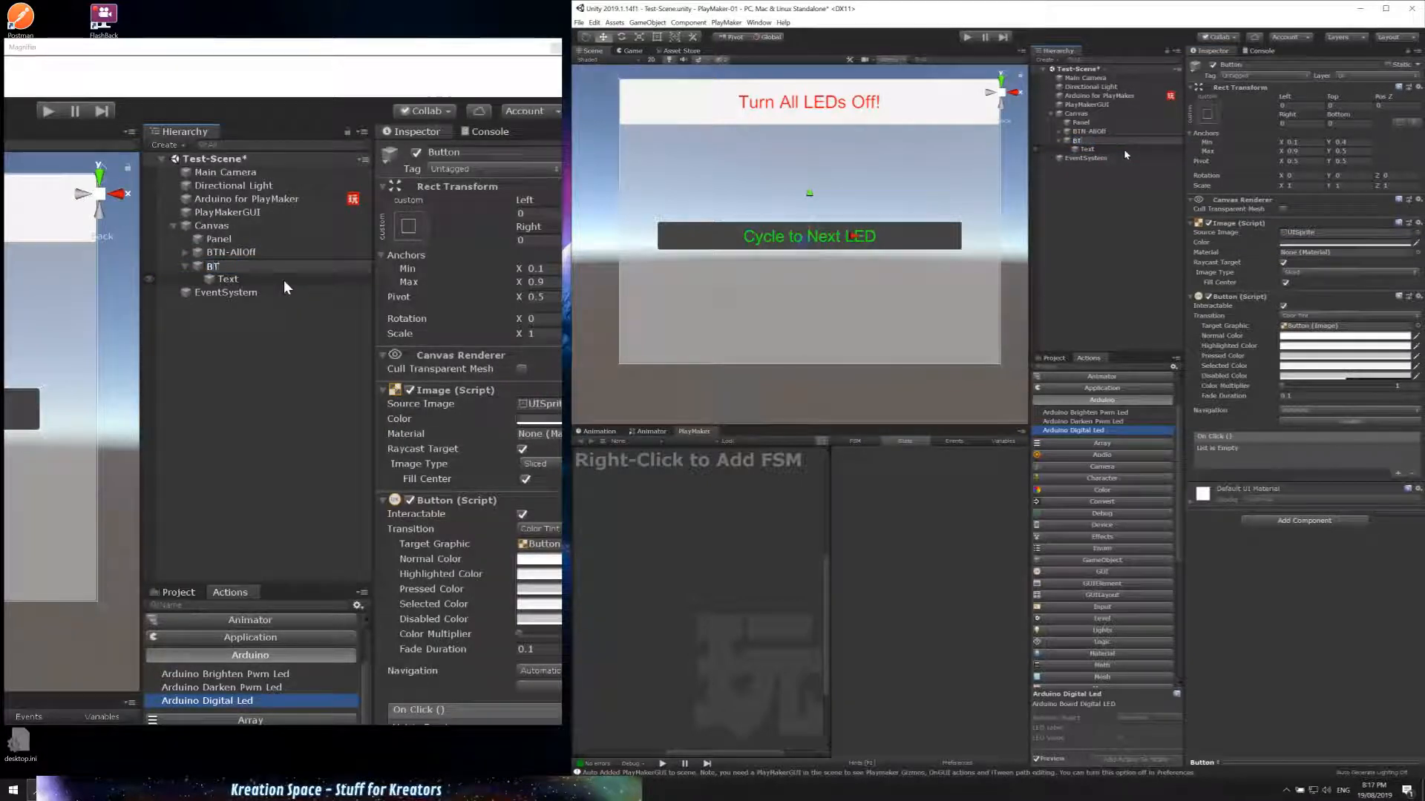
pyautogui.write('N-NEXT')
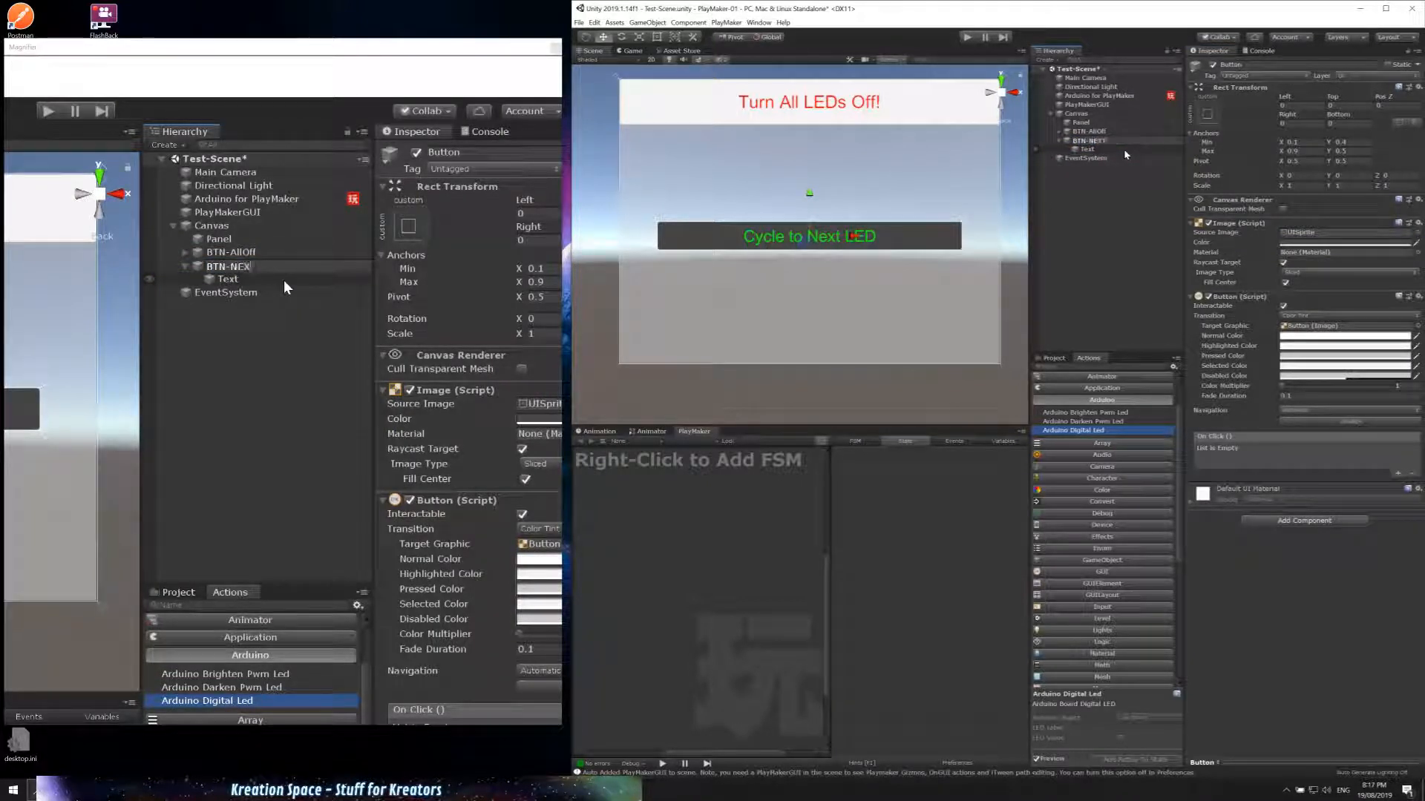
pyautogui.press('Return')
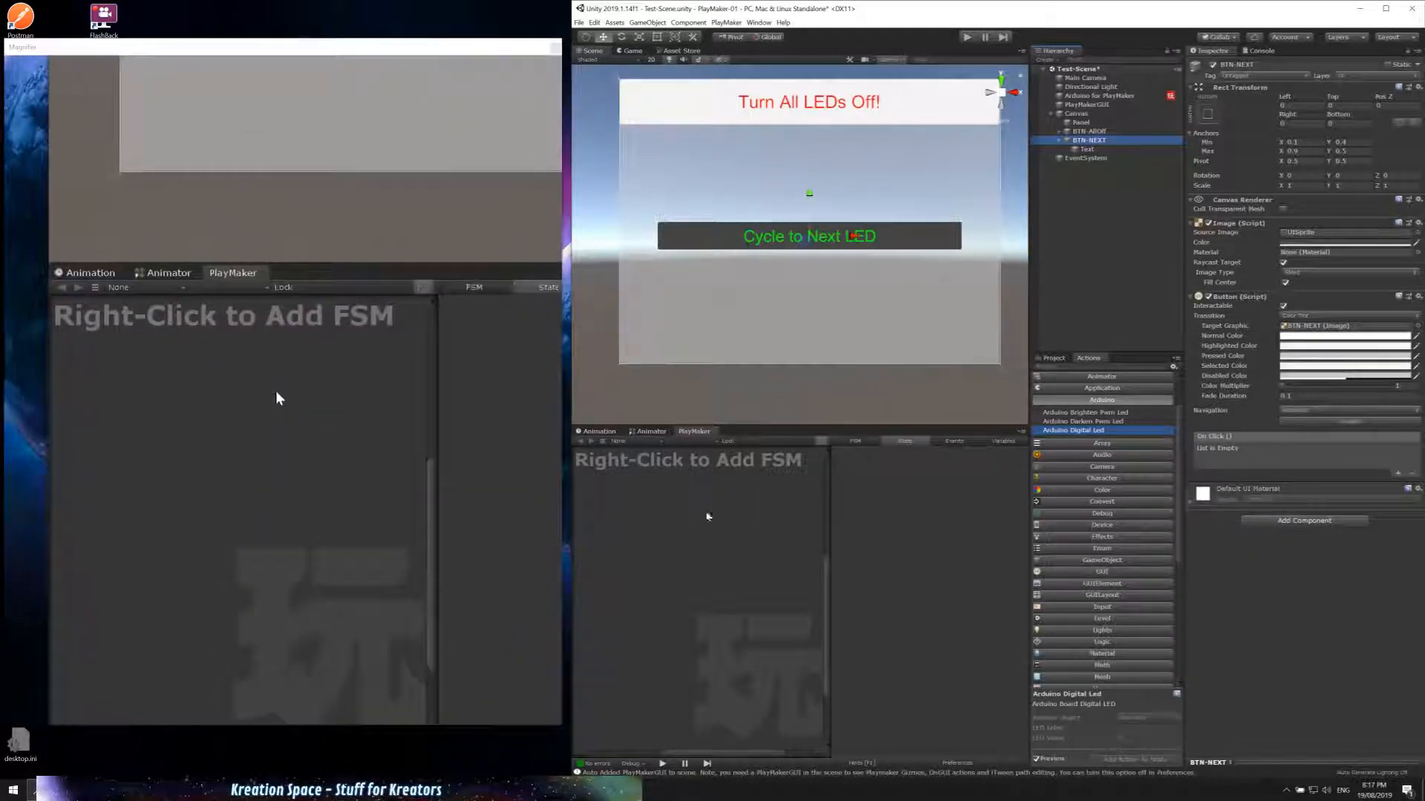
pyautogui.rightClick(683, 499)
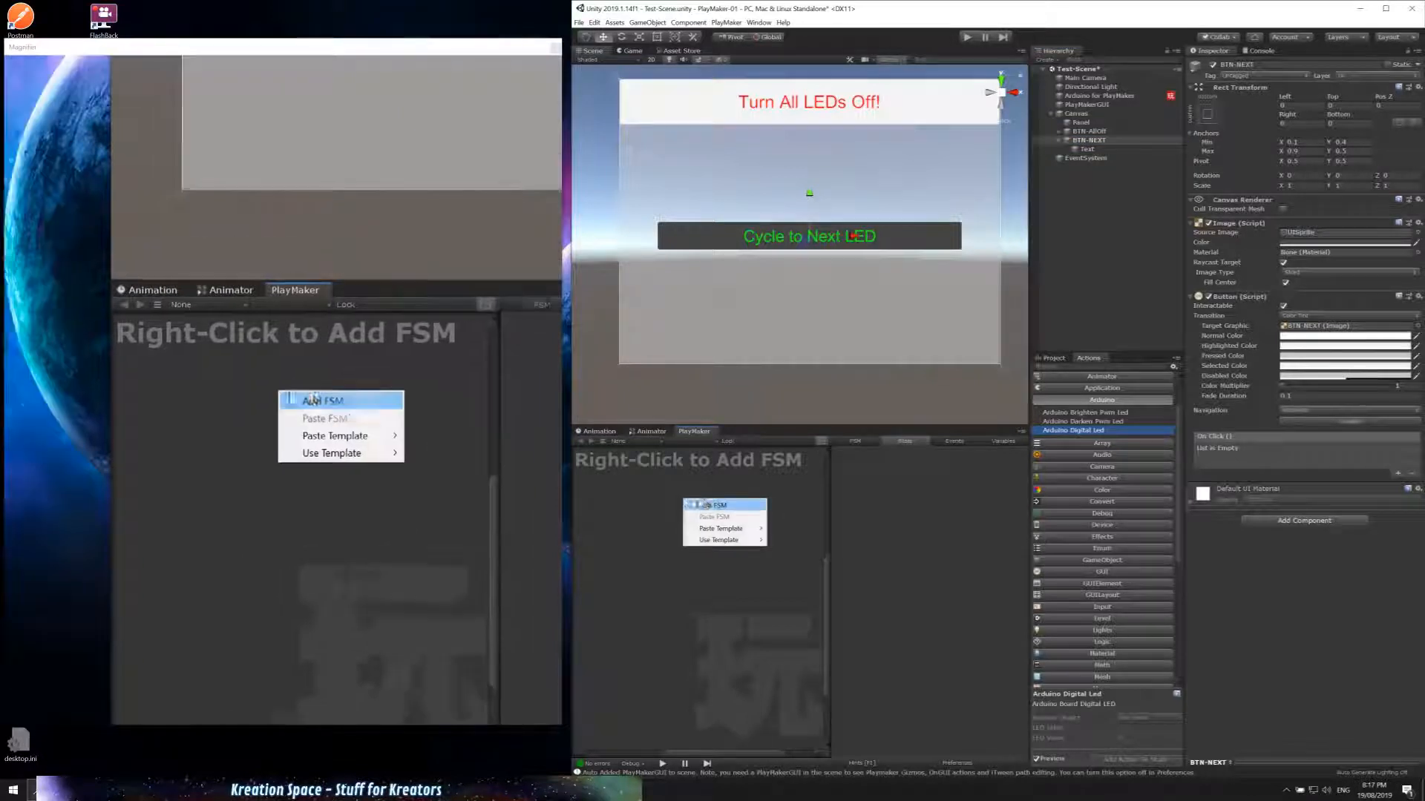
pyautogui.click(702, 505)
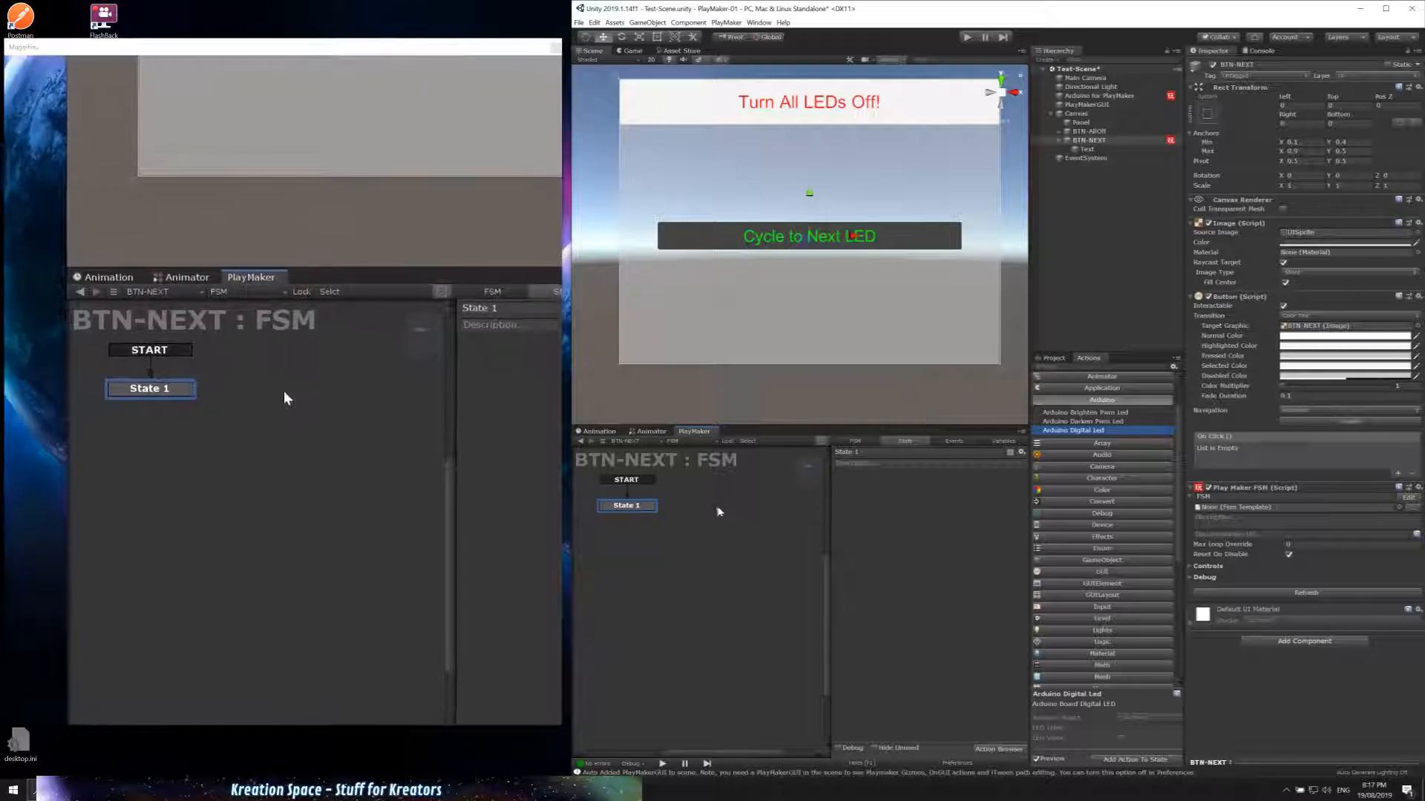
pyautogui.click(954, 441)
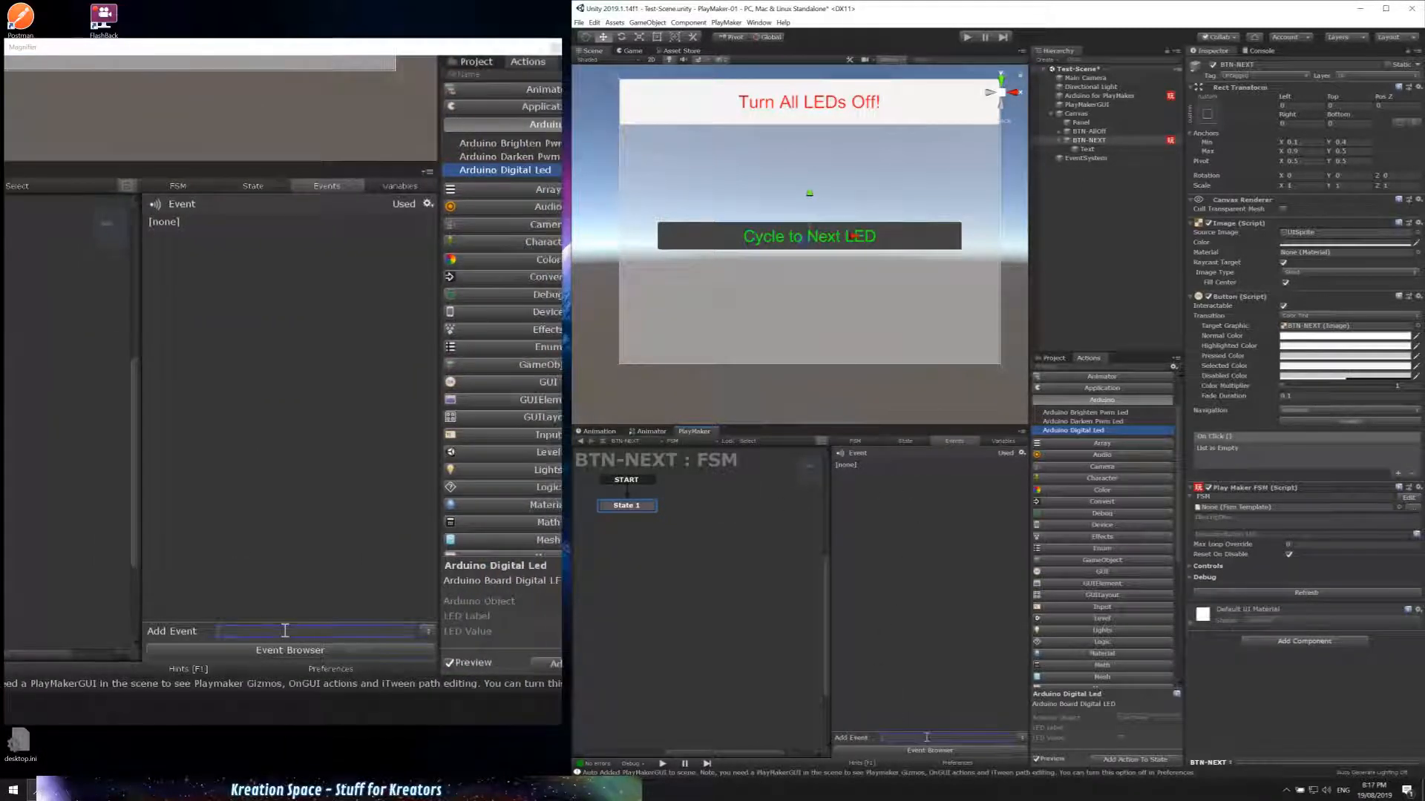
pyautogui.click(926, 737)
pyautogui.write('ALL-OFF')
pyautogui.press('Return')
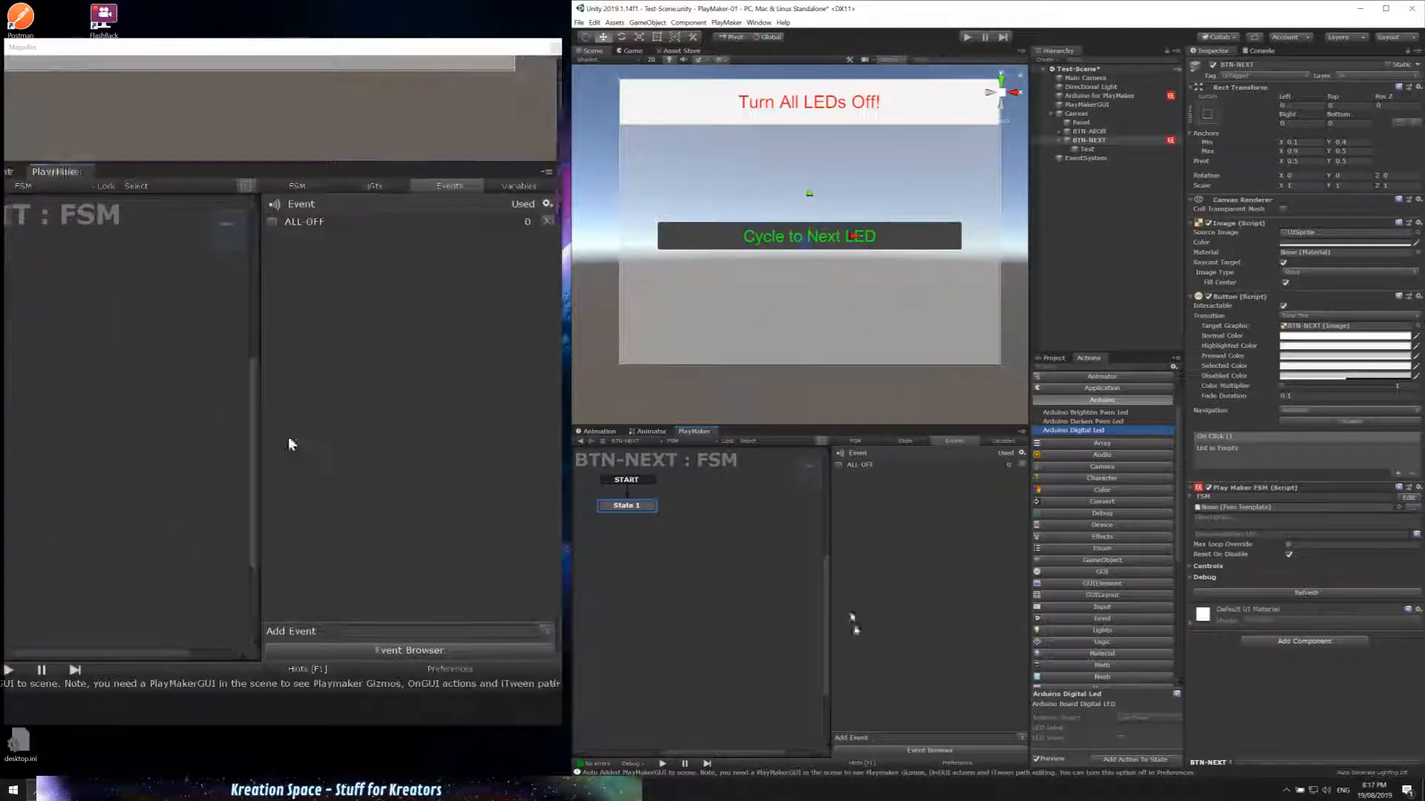
pyautogui.click(928, 738)
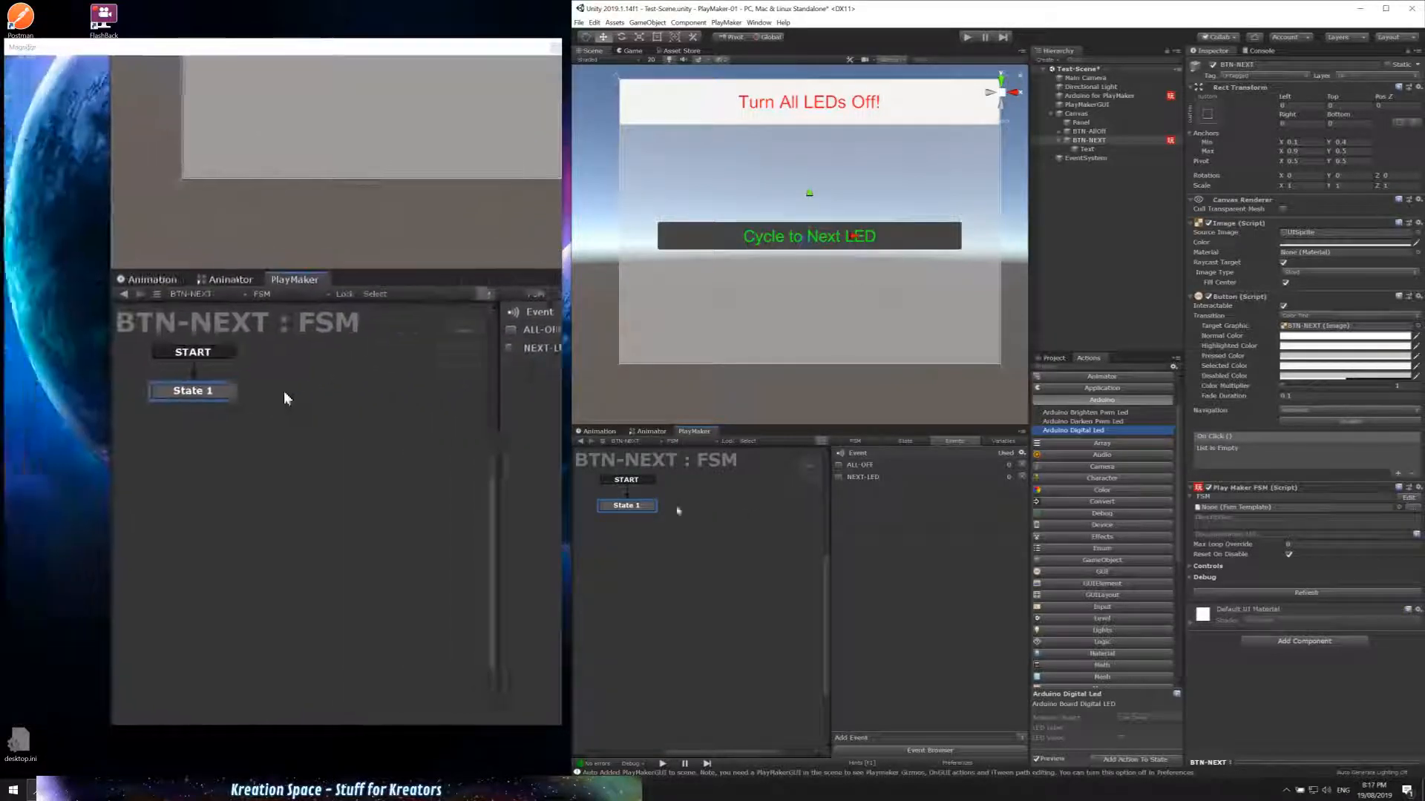
pyautogui.click(630, 506)
pyautogui.click(875, 453)
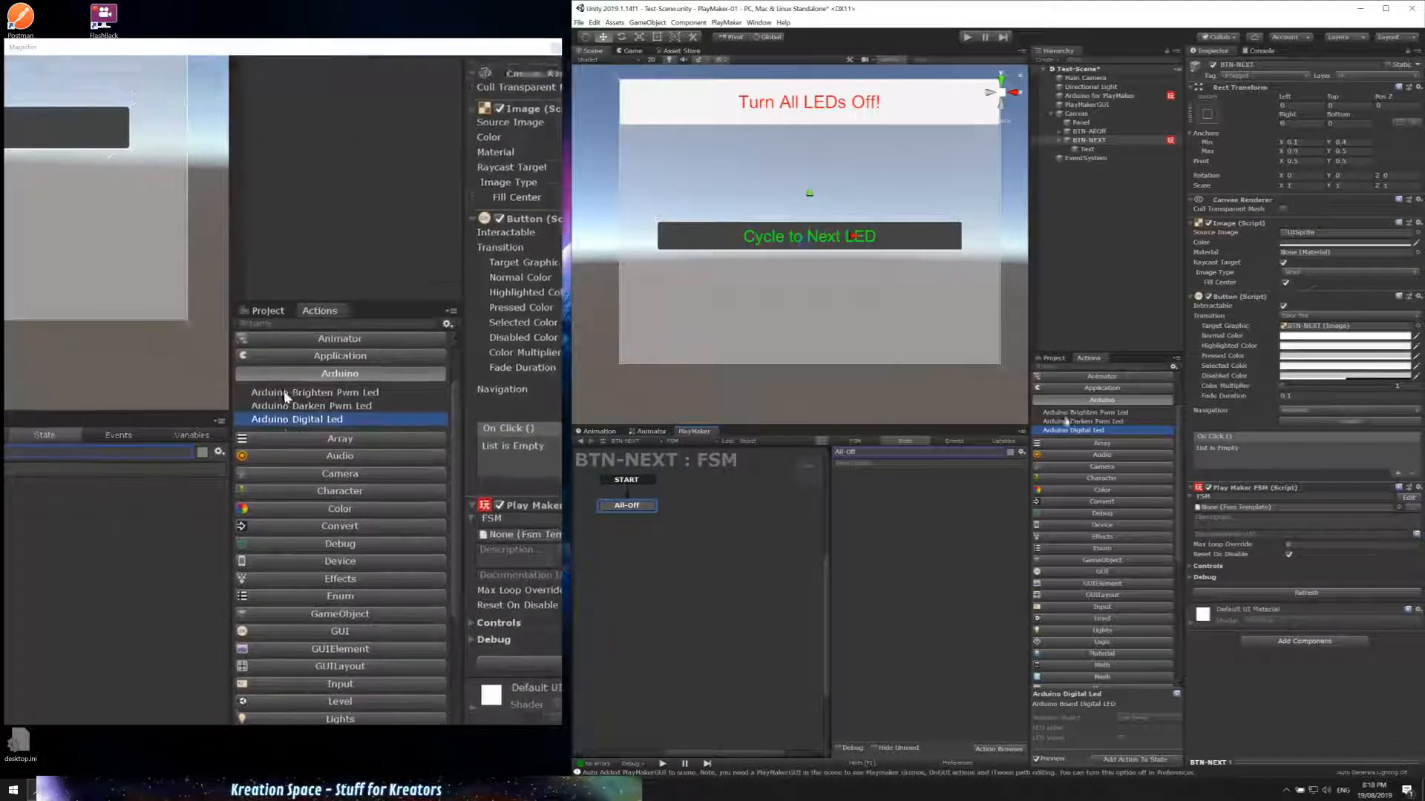
pyautogui.moveTo(1063, 435); pyautogui.dragTo(938, 505)
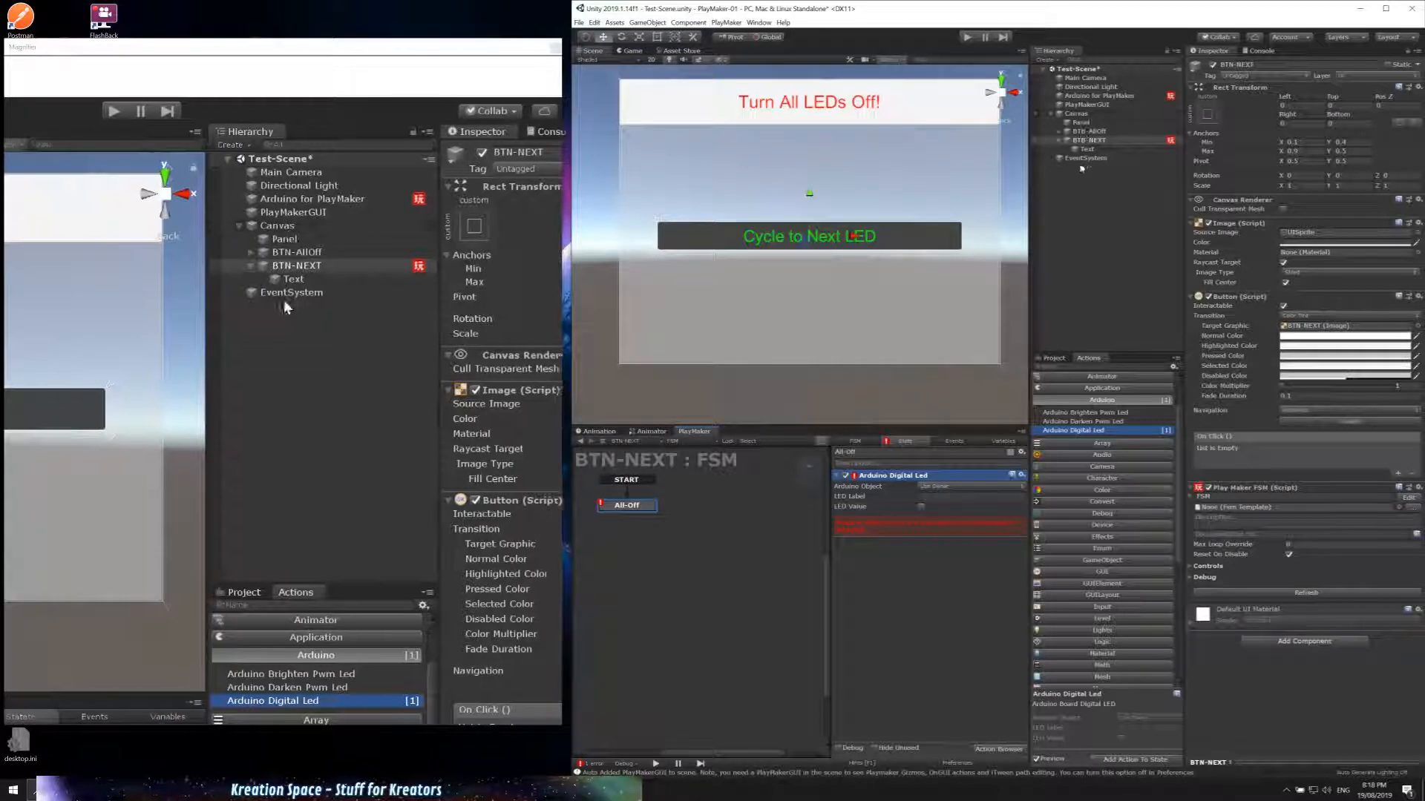
pyautogui.click(1099, 95)
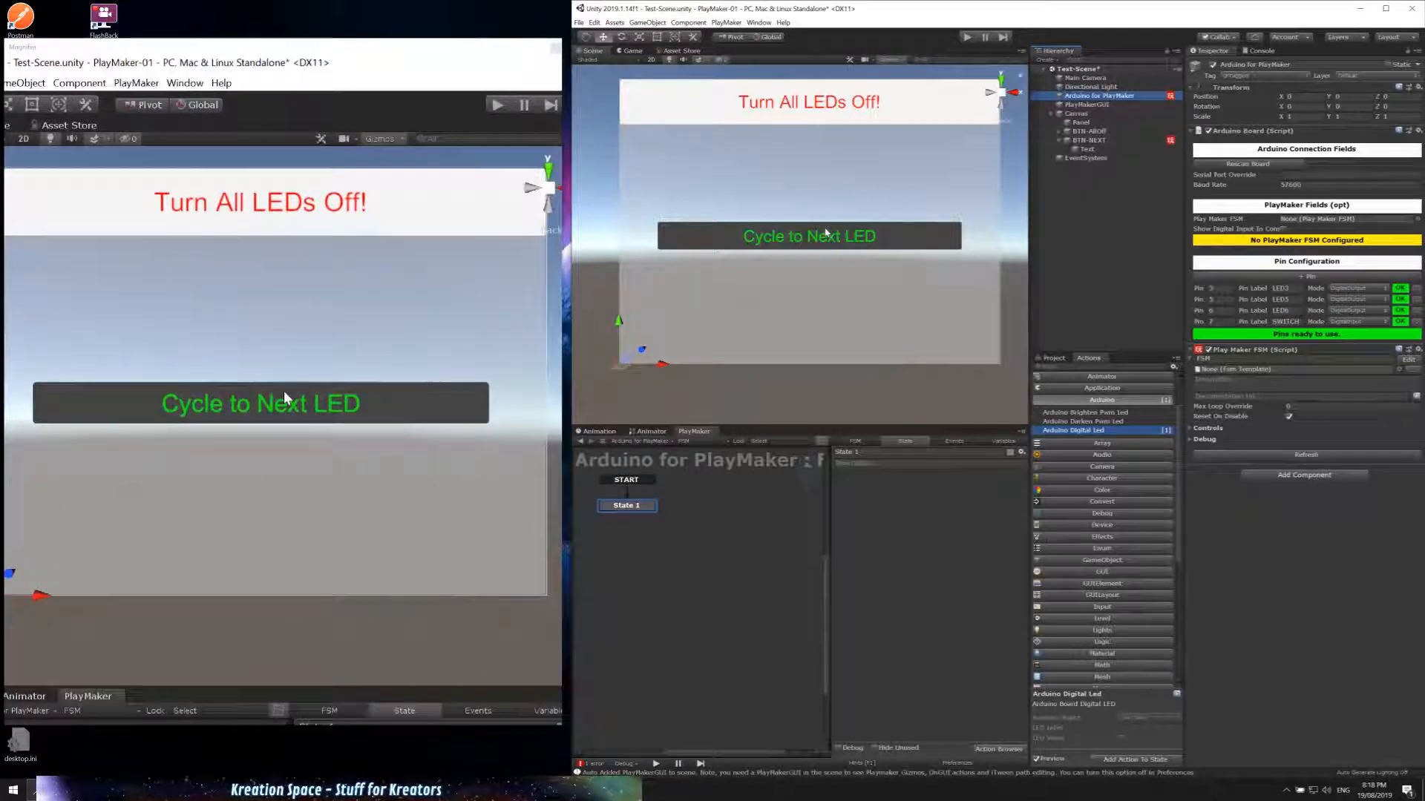
pyautogui.click(831, 224)
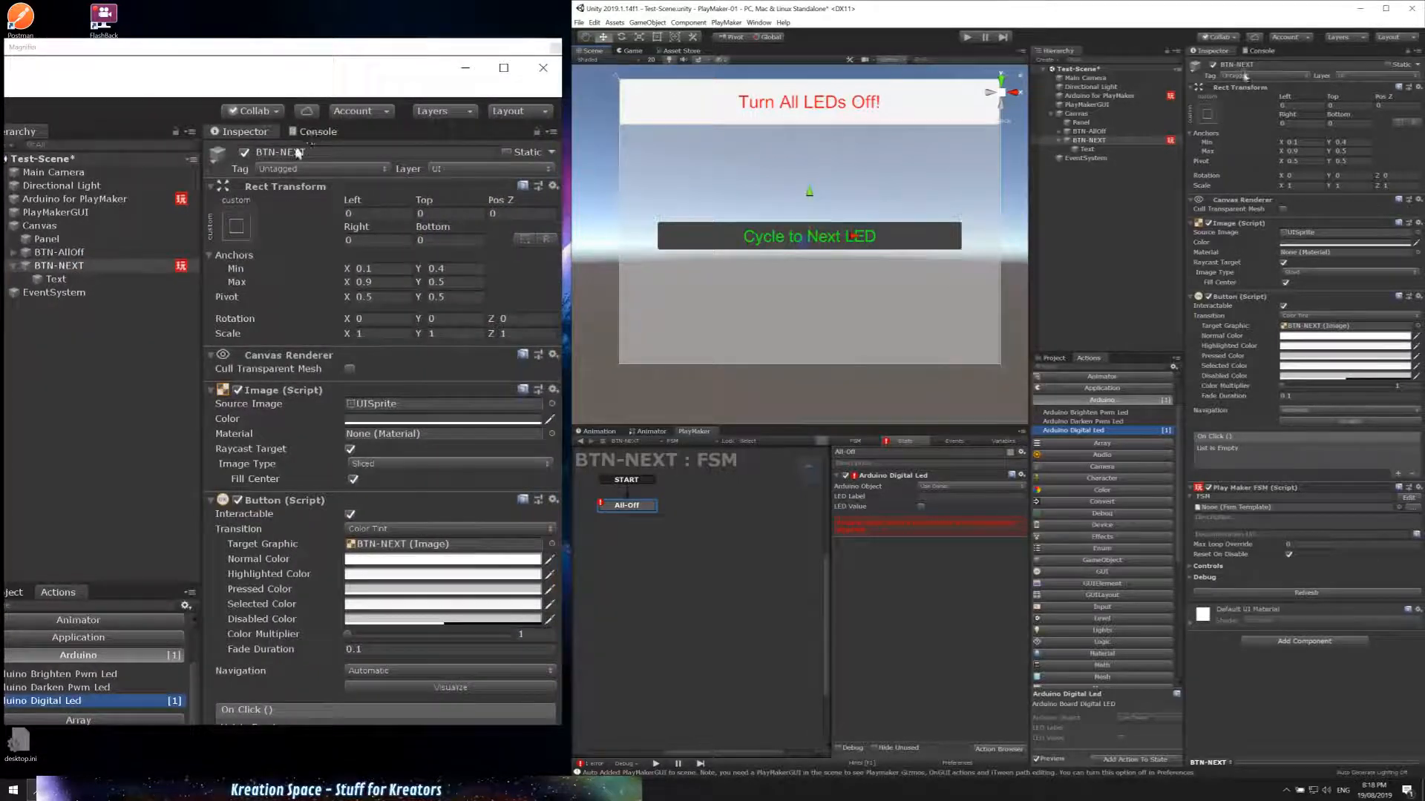
pyautogui.rightClick(1252, 490)
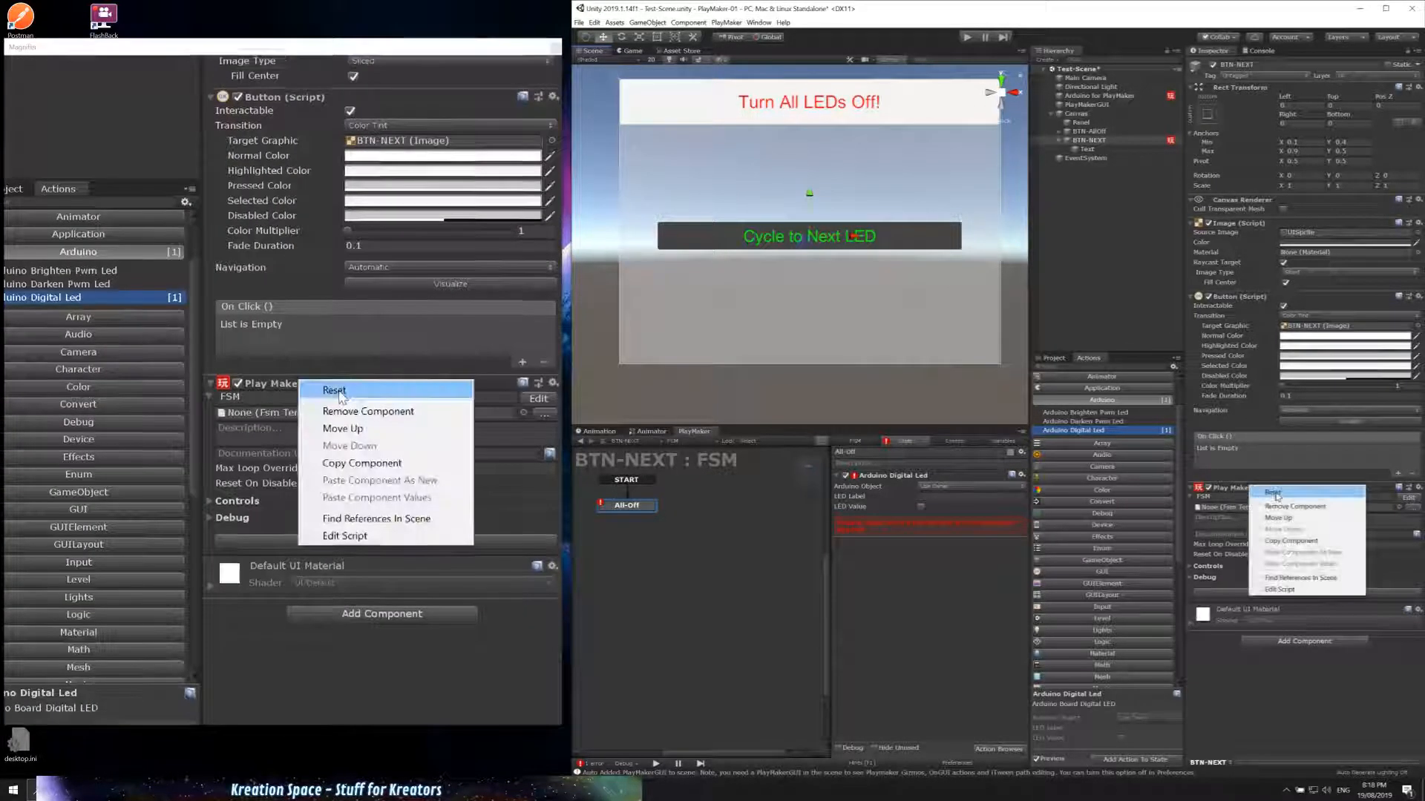
pyautogui.click(1278, 506)
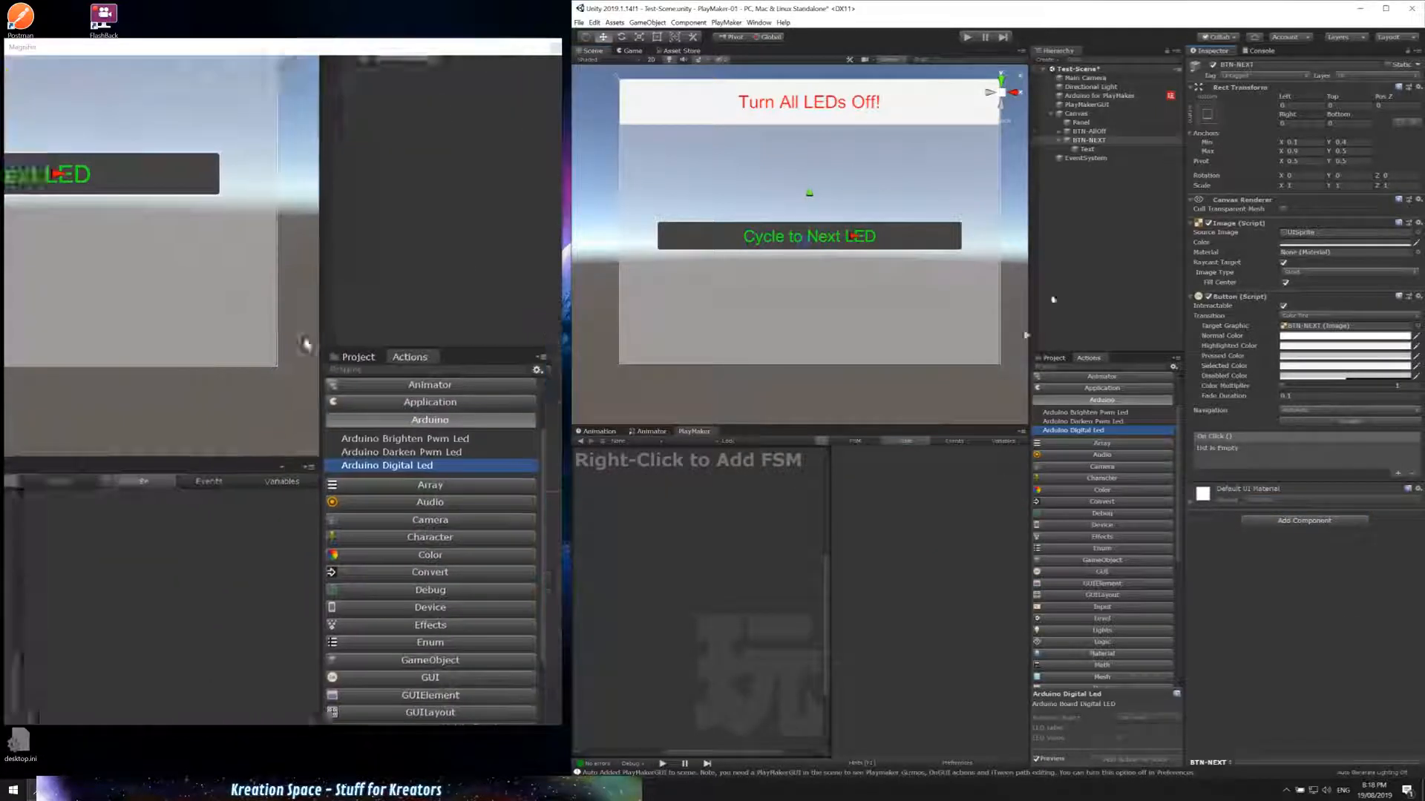
# Step: Add the events ALL-OFF and NEXT-LED to the FSM of the Arduino for PlayMaker object
pyautogui.click(1093, 98)
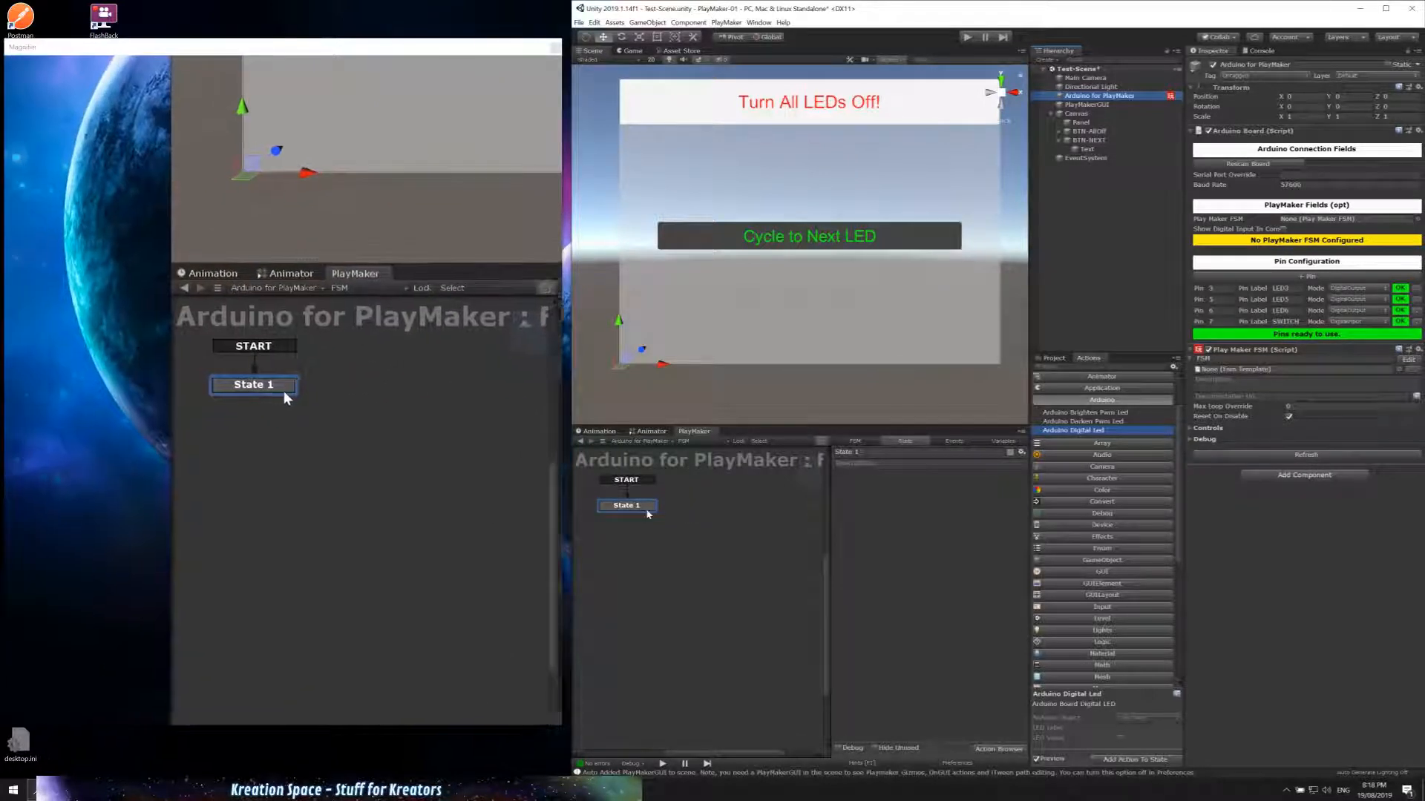
pyautogui.click(955, 440)
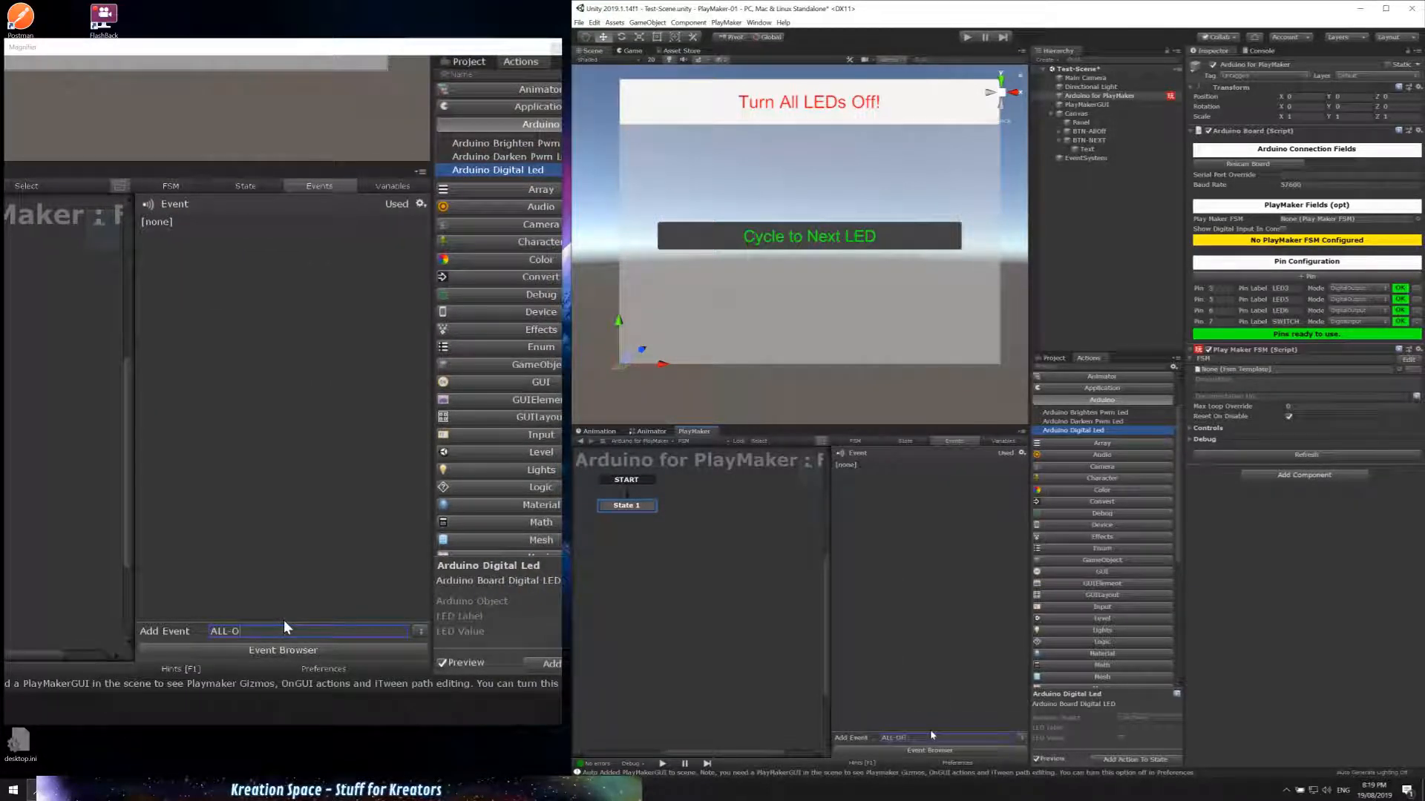
pyautogui.write('FF')
pyautogui.press('Return')
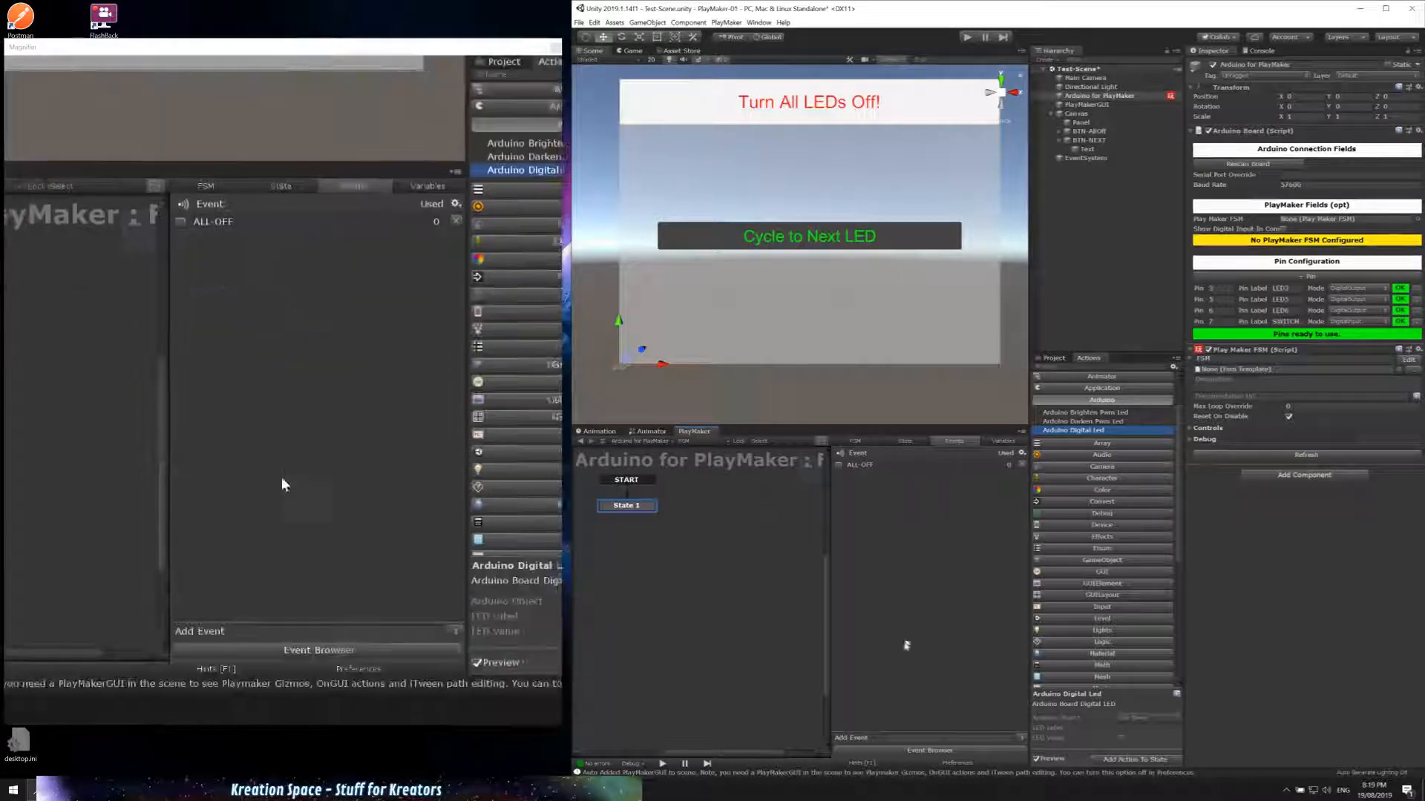
pyautogui.click(931, 737)
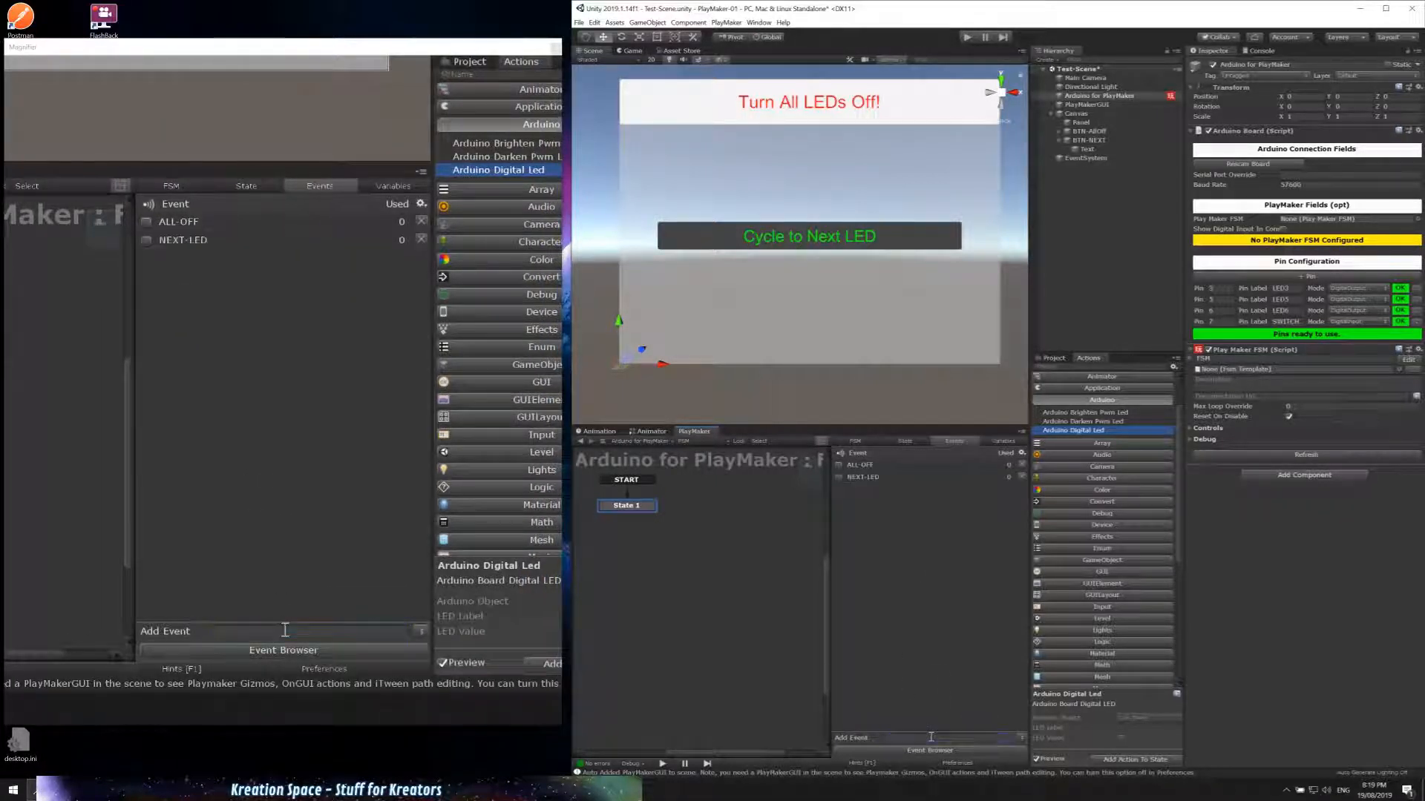
# Step: Rename State 1 as "All LEDs Off" and add an Arduino Digital Led action to it with the LED label LED3
pyautogui.click(644, 496)
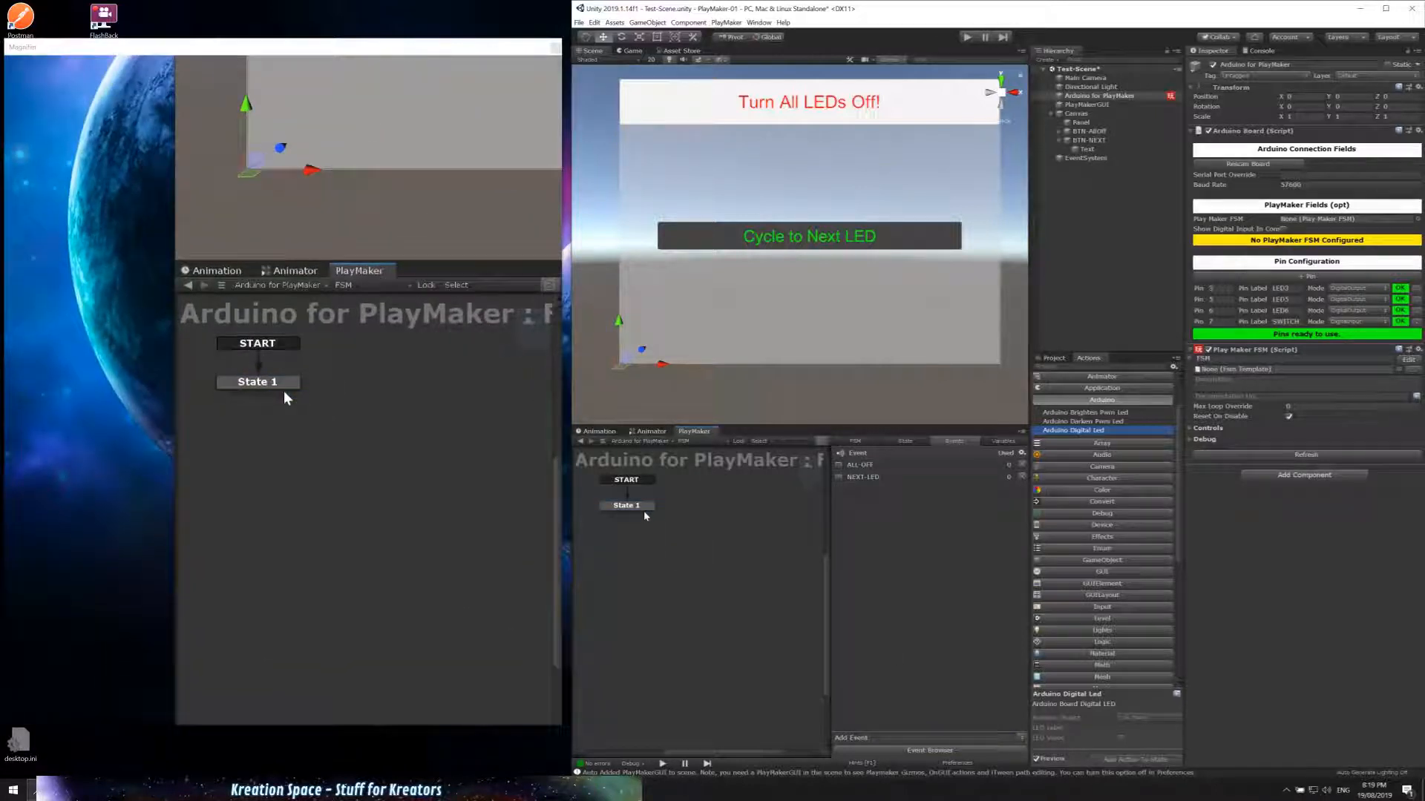
pyautogui.click(643, 509)
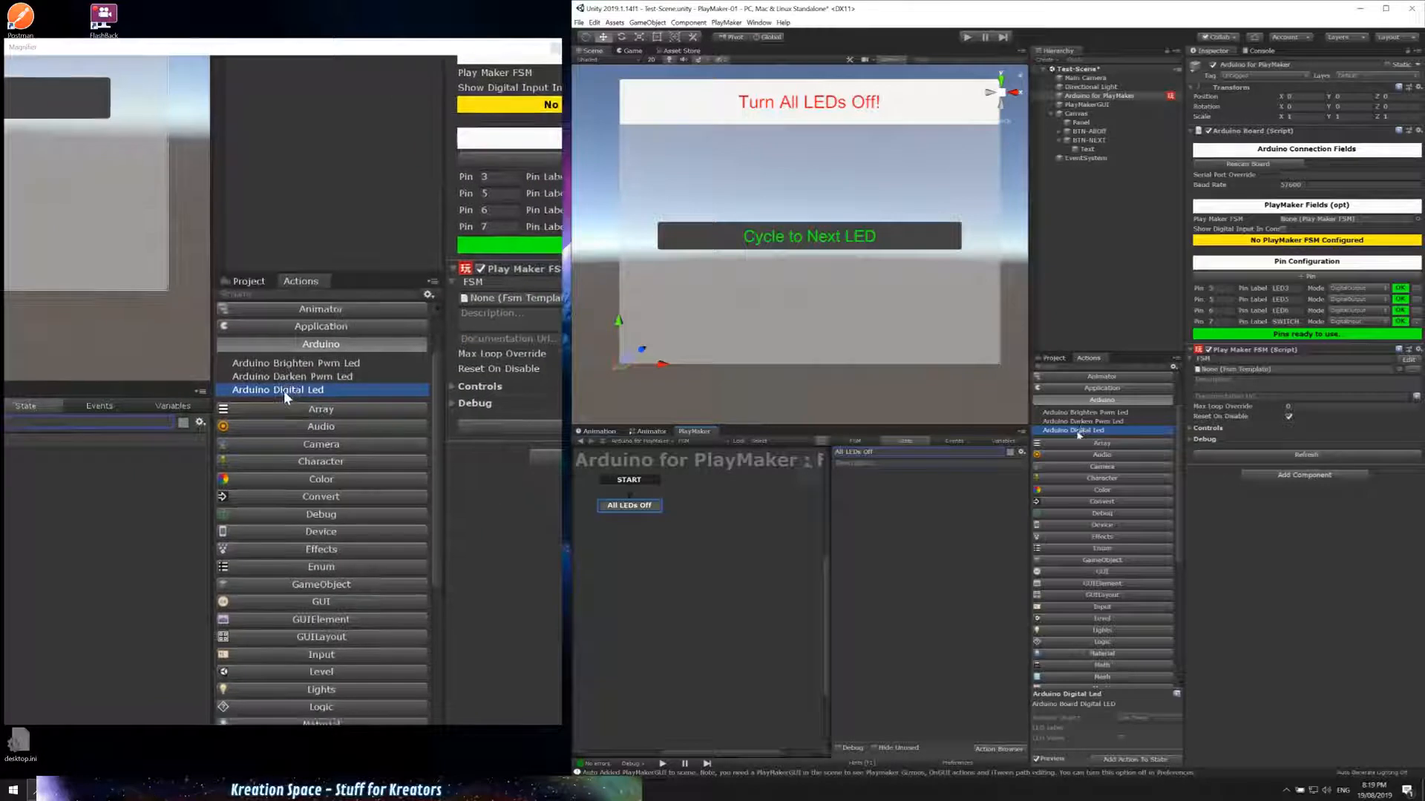
pyautogui.moveTo(1078, 435); pyautogui.dragTo(938, 497)
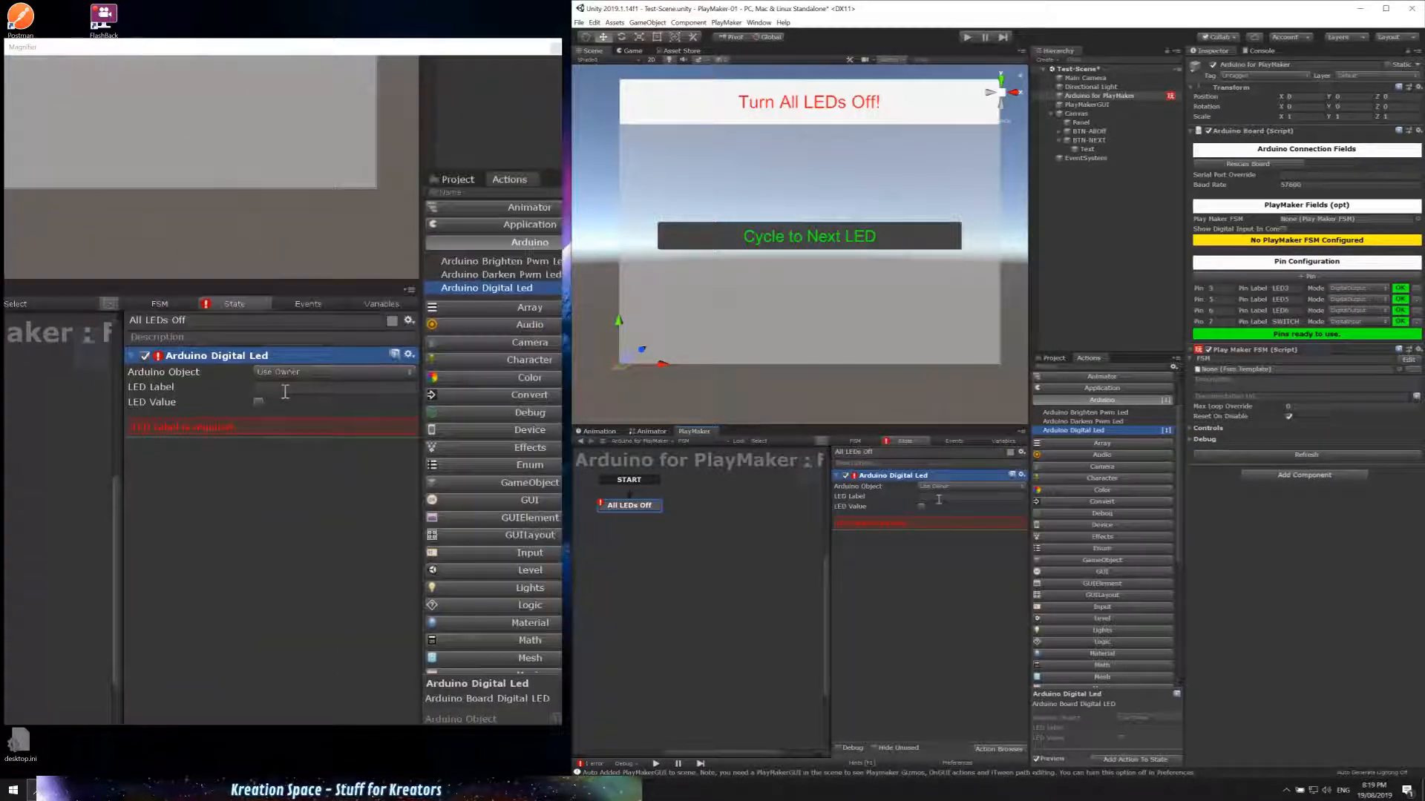
pyautogui.click(938, 498)
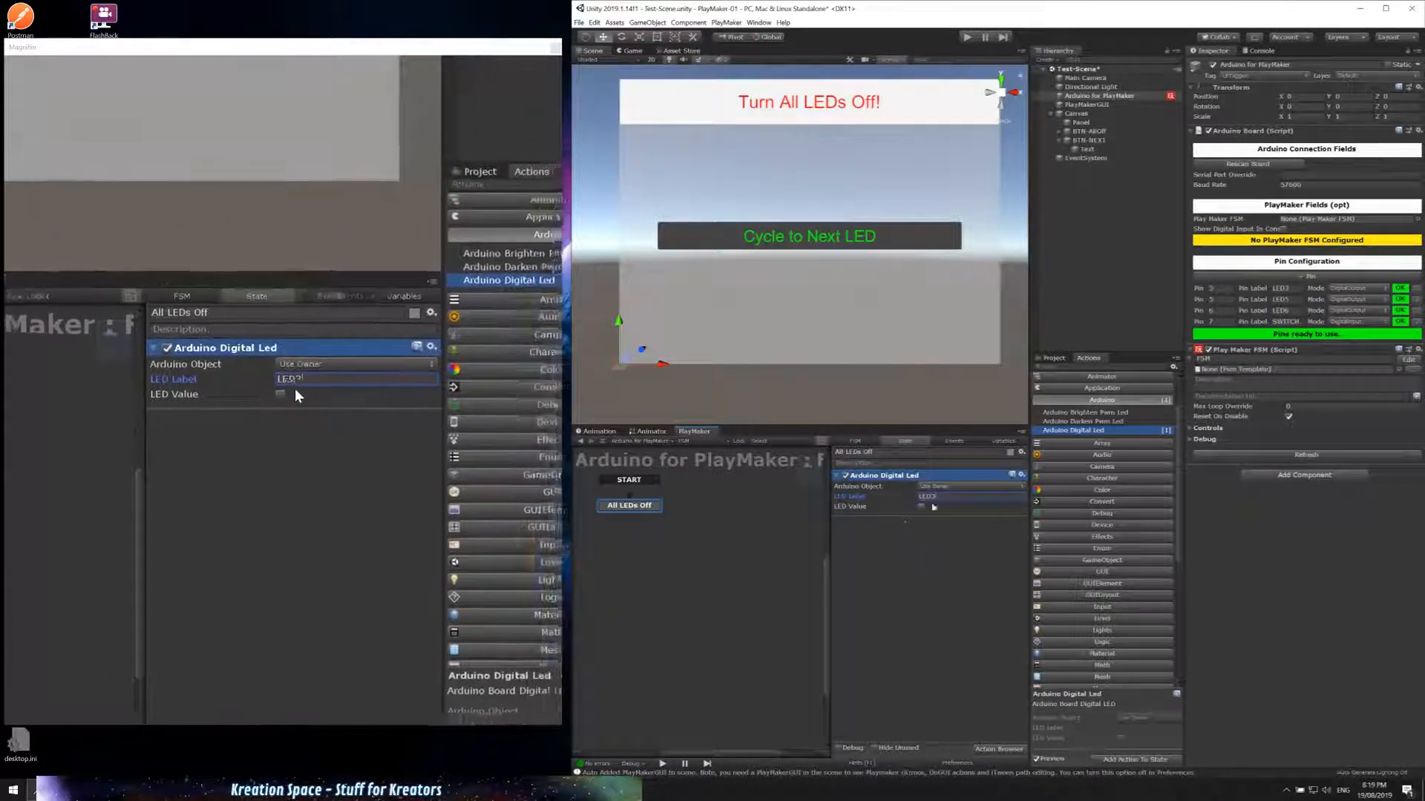
pyautogui.press('BackSpace')
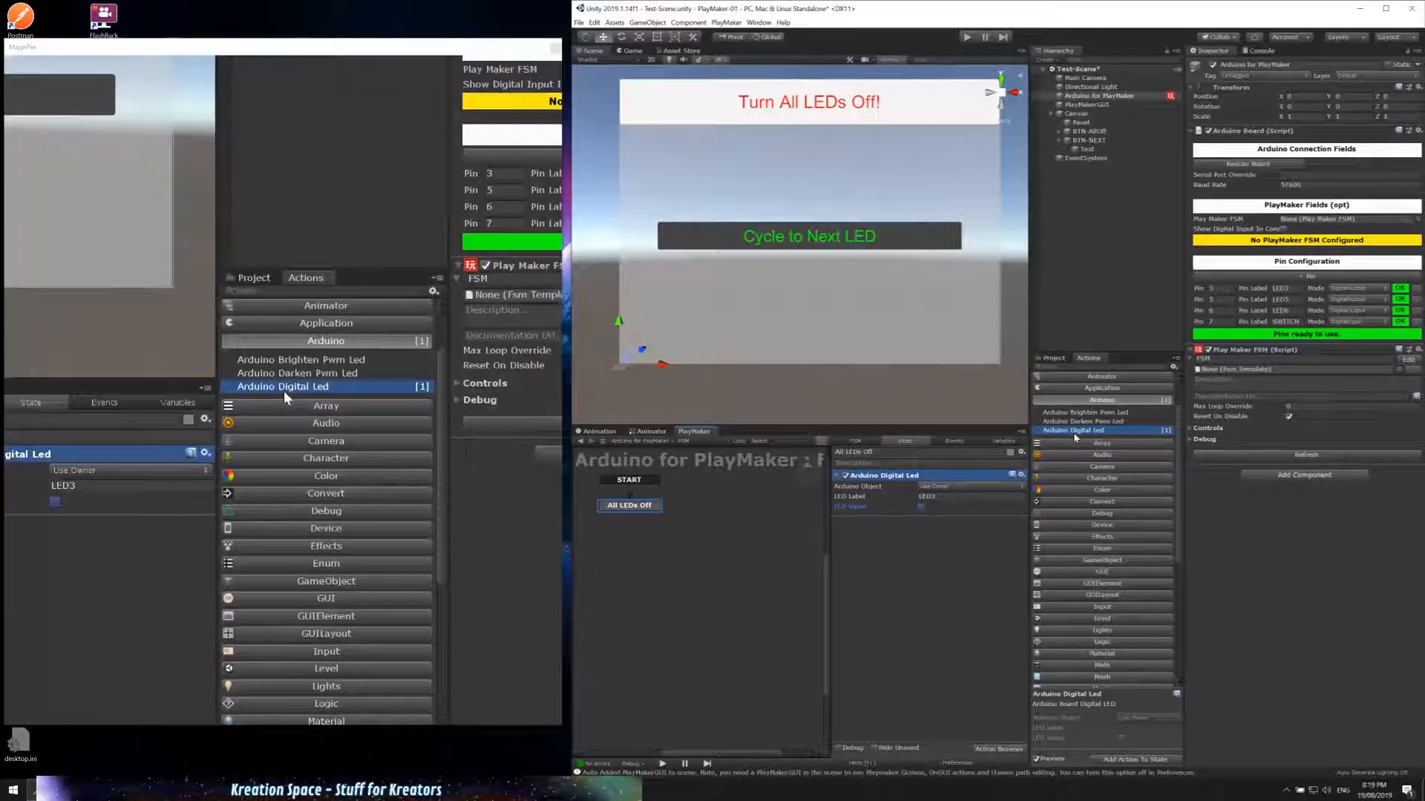
# Step: Add two more Arduino Digital Led actions to the All LEDs Off state, labelled LED5 and LED6
pyautogui.moveTo(1068, 433); pyautogui.dragTo(916, 509)
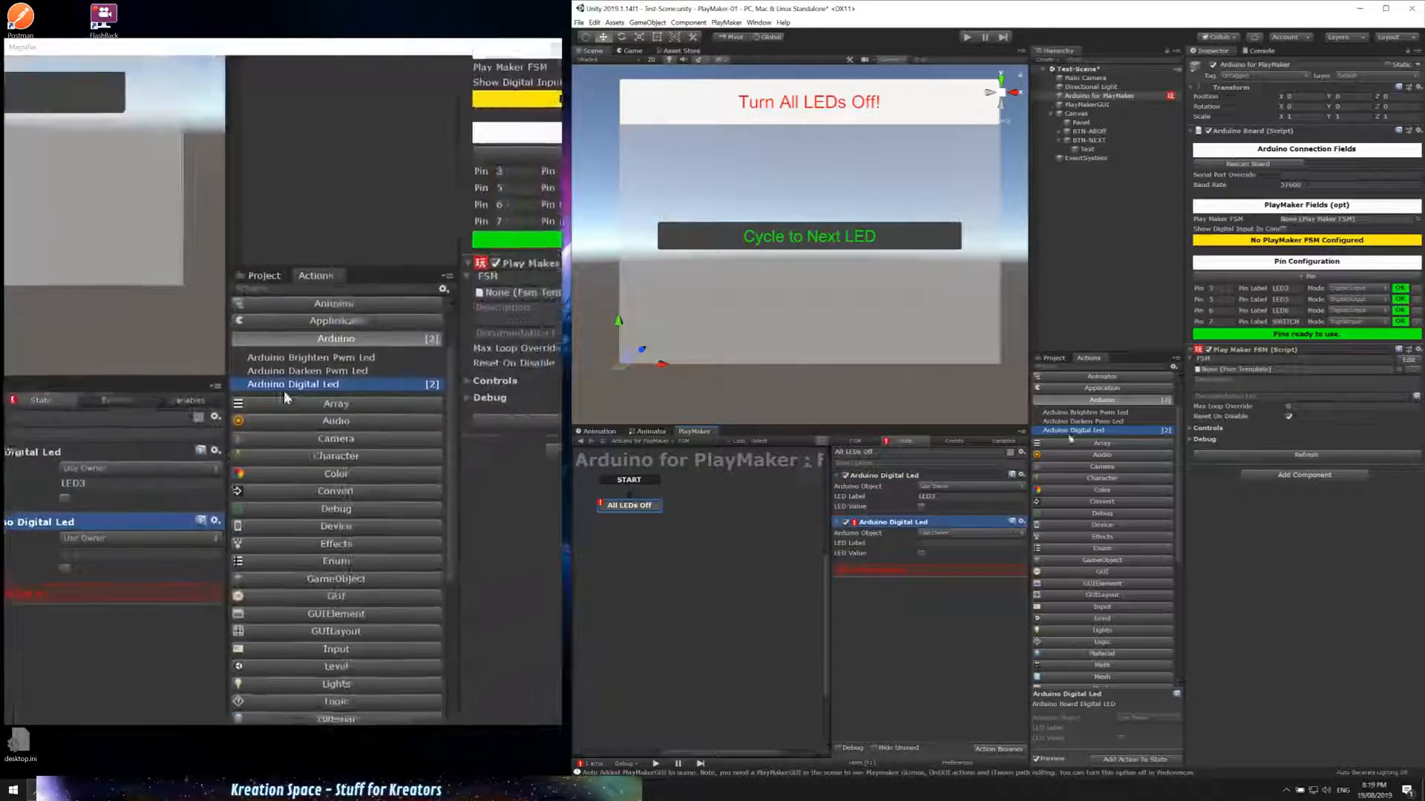
pyautogui.moveTo(1064, 436); pyautogui.dragTo(934, 587)
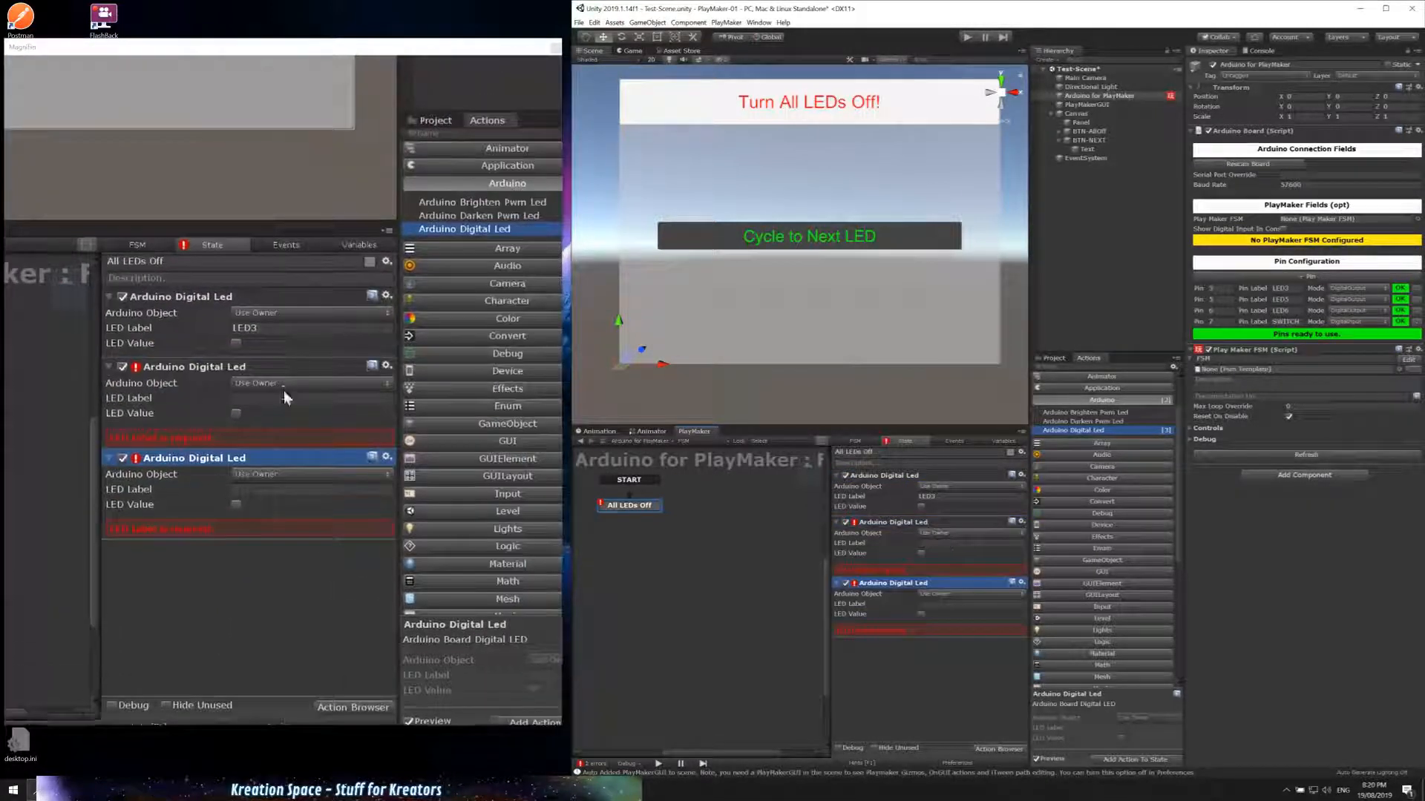
pyautogui.click(934, 542)
pyautogui.write('LED')
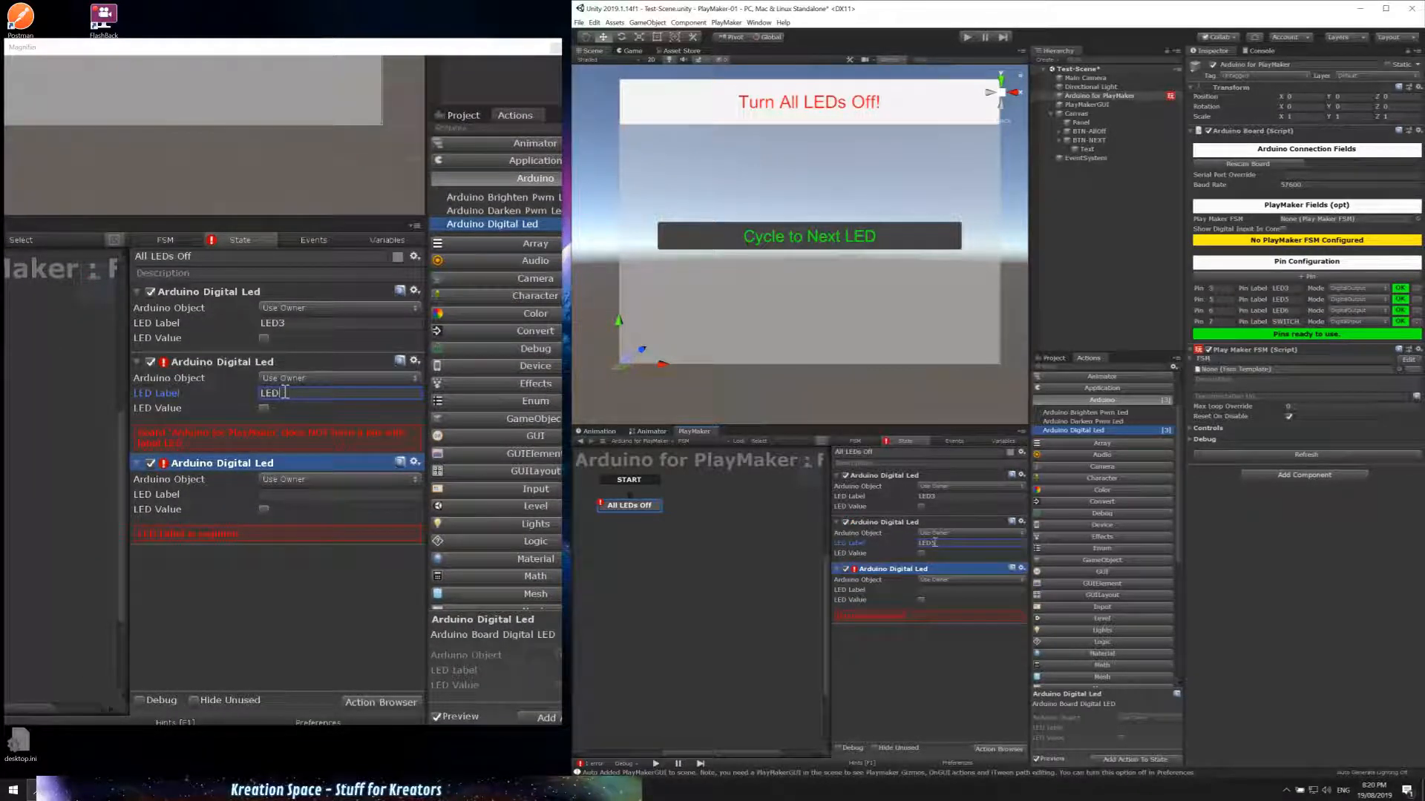
pyautogui.write('5')
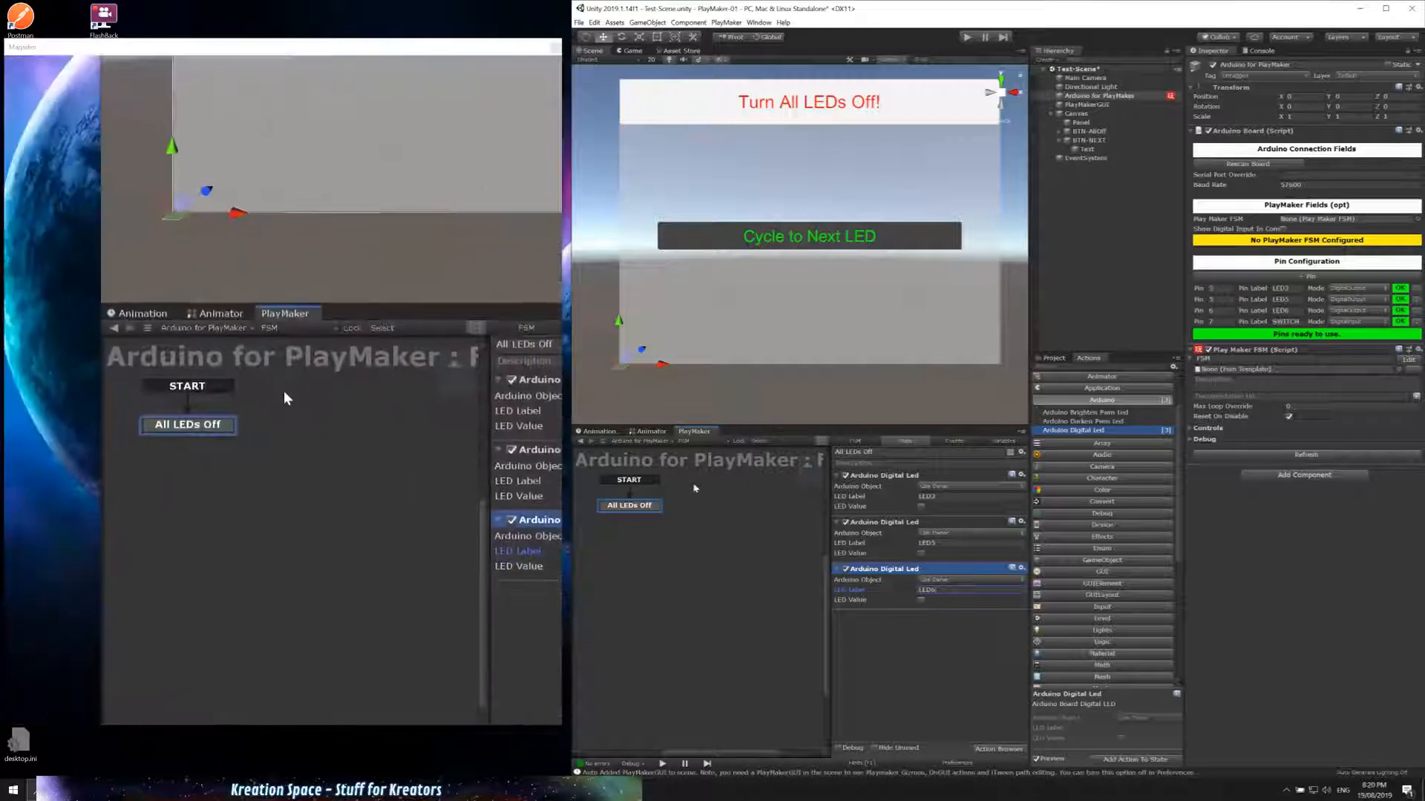
# Step: Add a new state beside All LEDs Off in the Arduino FSM and name it "LED3 On"
pyautogui.rightClick(718, 500)
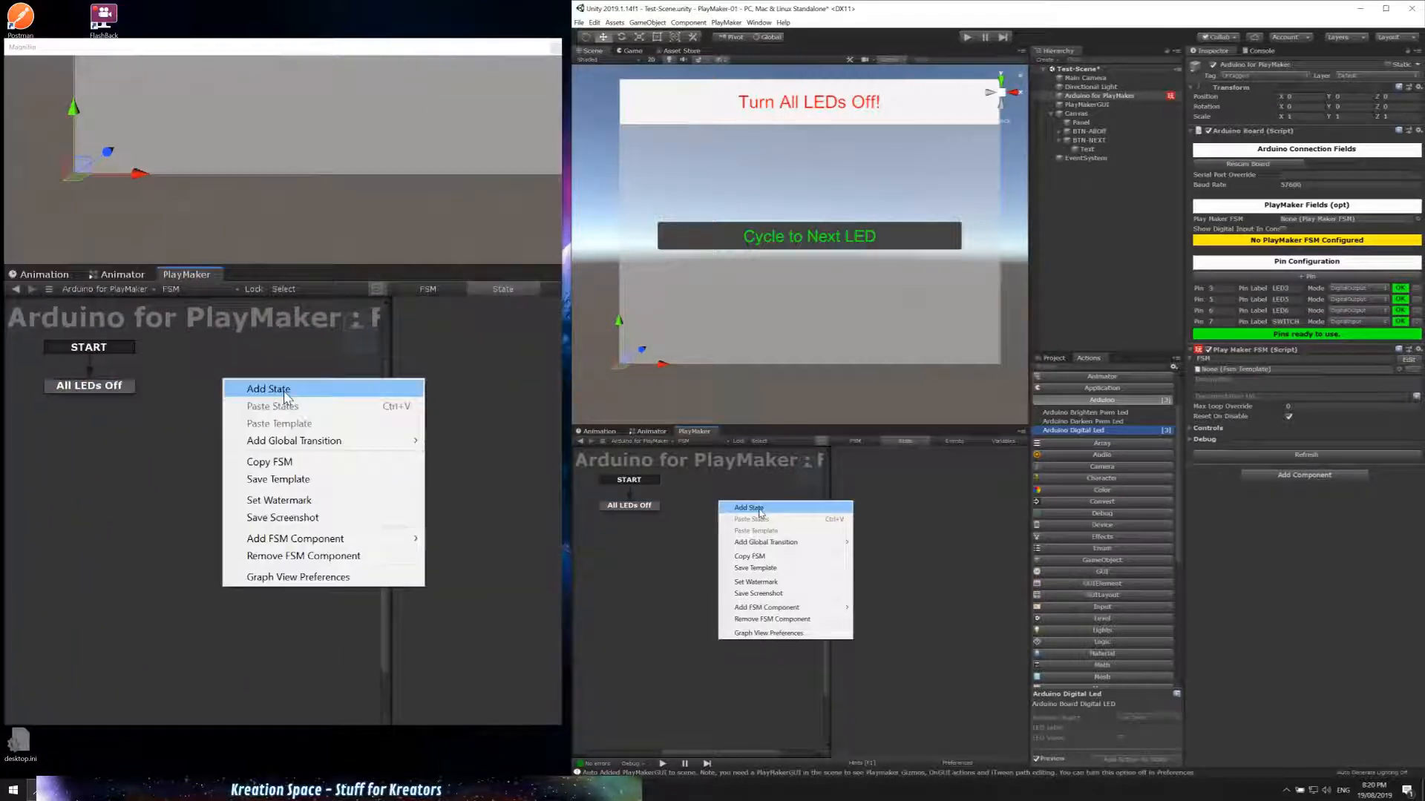
pyautogui.click(739, 505)
pyautogui.moveTo(749, 505); pyautogui.dragTo(741, 494)
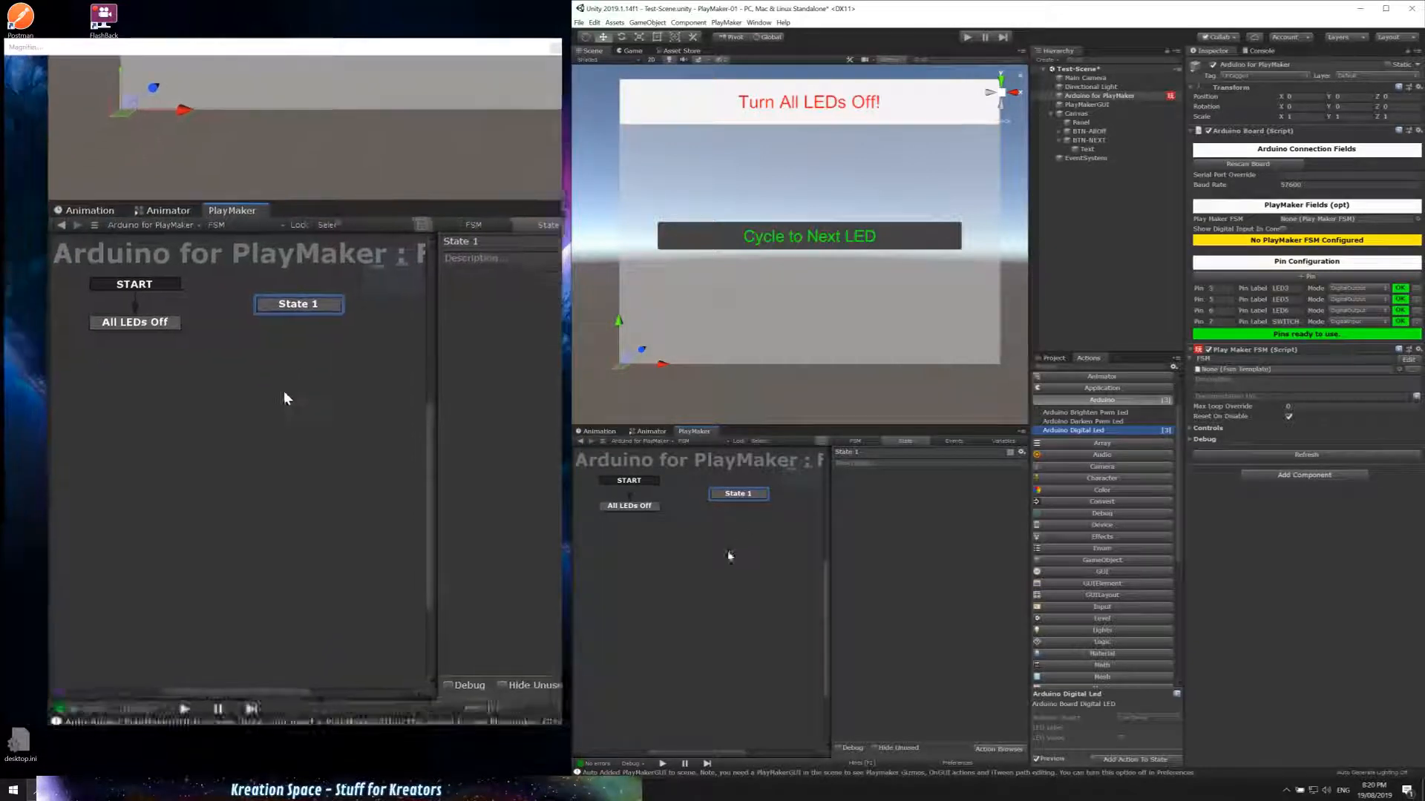
pyautogui.click(883, 455)
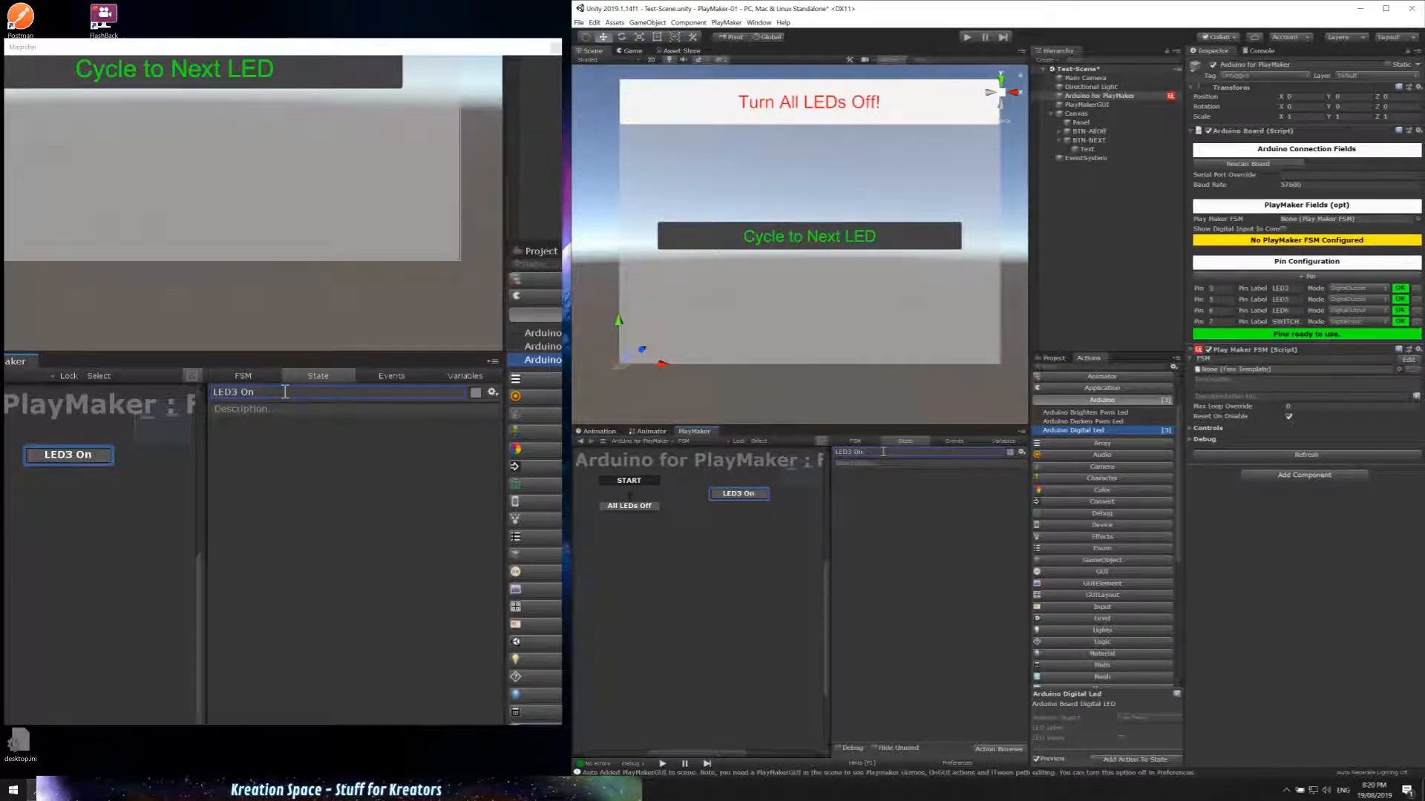
# Step: Add two more states below LED3 On, named "LED5 On" and "LED6 On"
pyautogui.rightClick(719, 536)
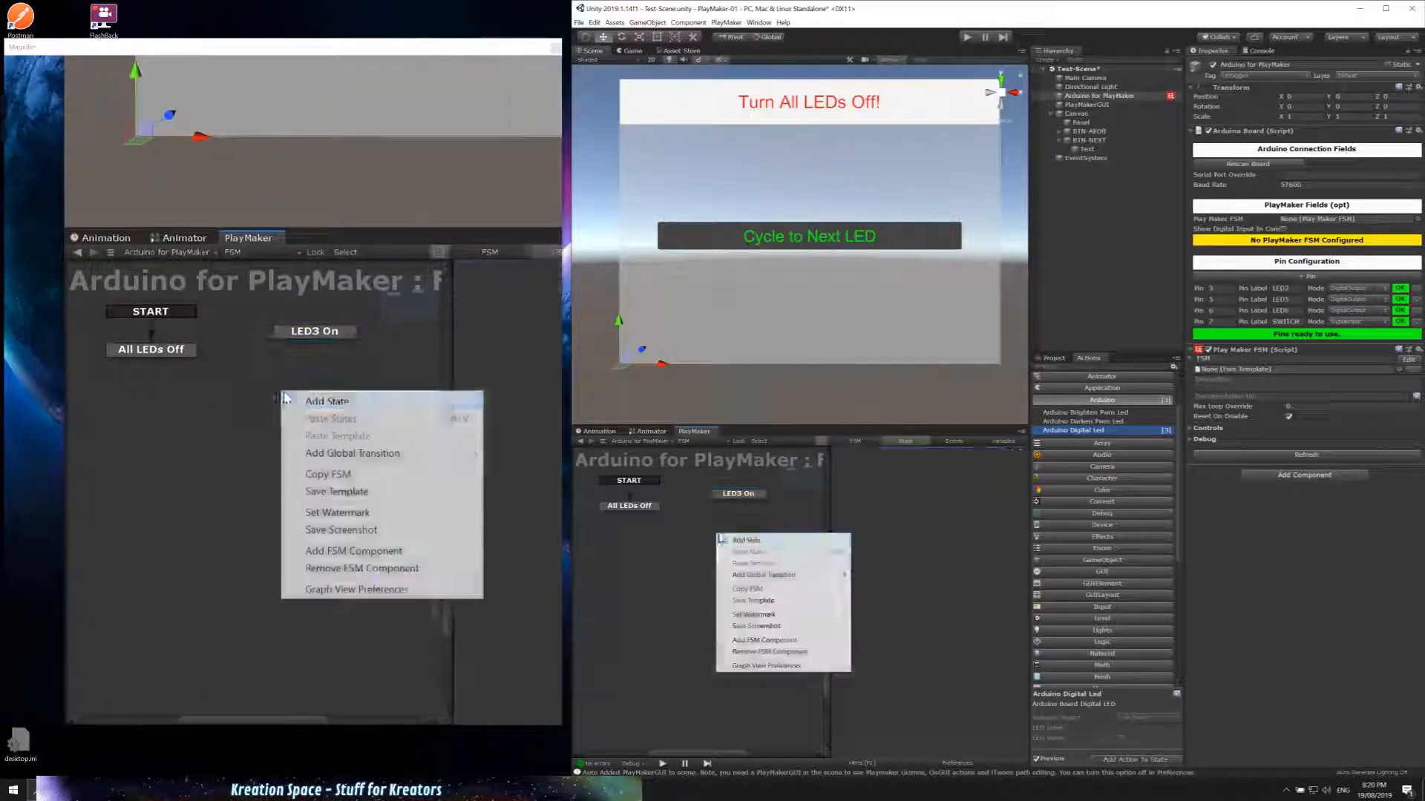
pyautogui.click(743, 540)
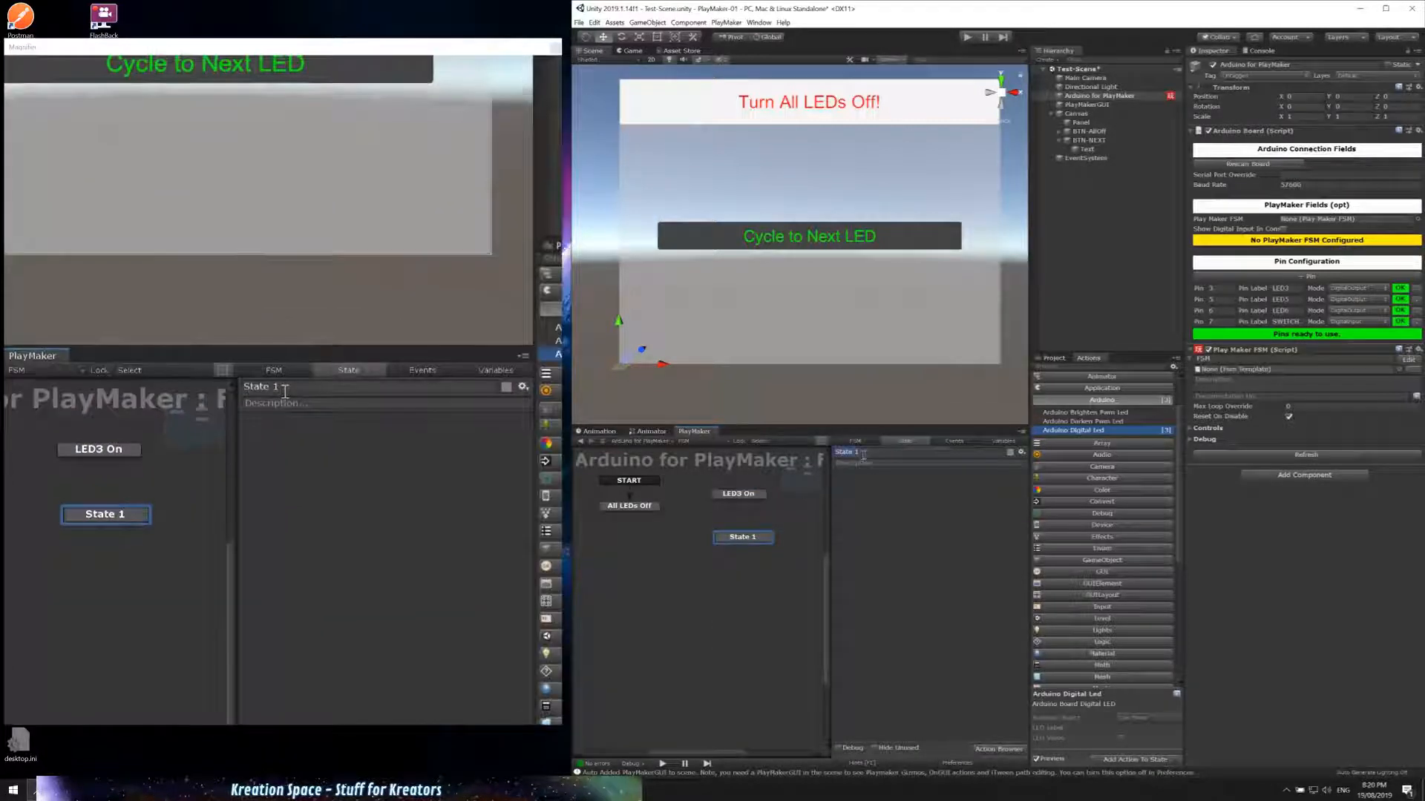
pyautogui.click(864, 453)
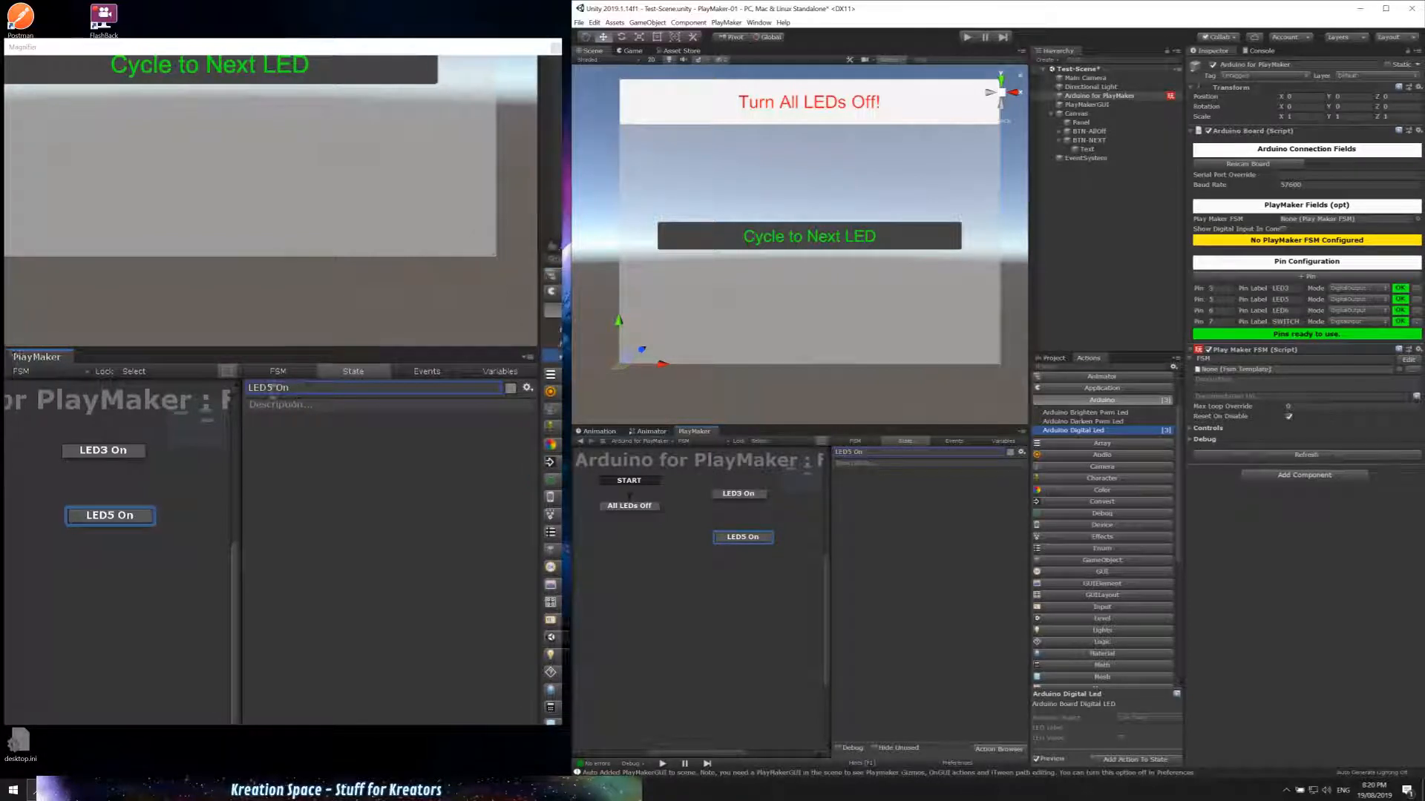
pyautogui.rightClick(750, 596)
pyautogui.click(776, 600)
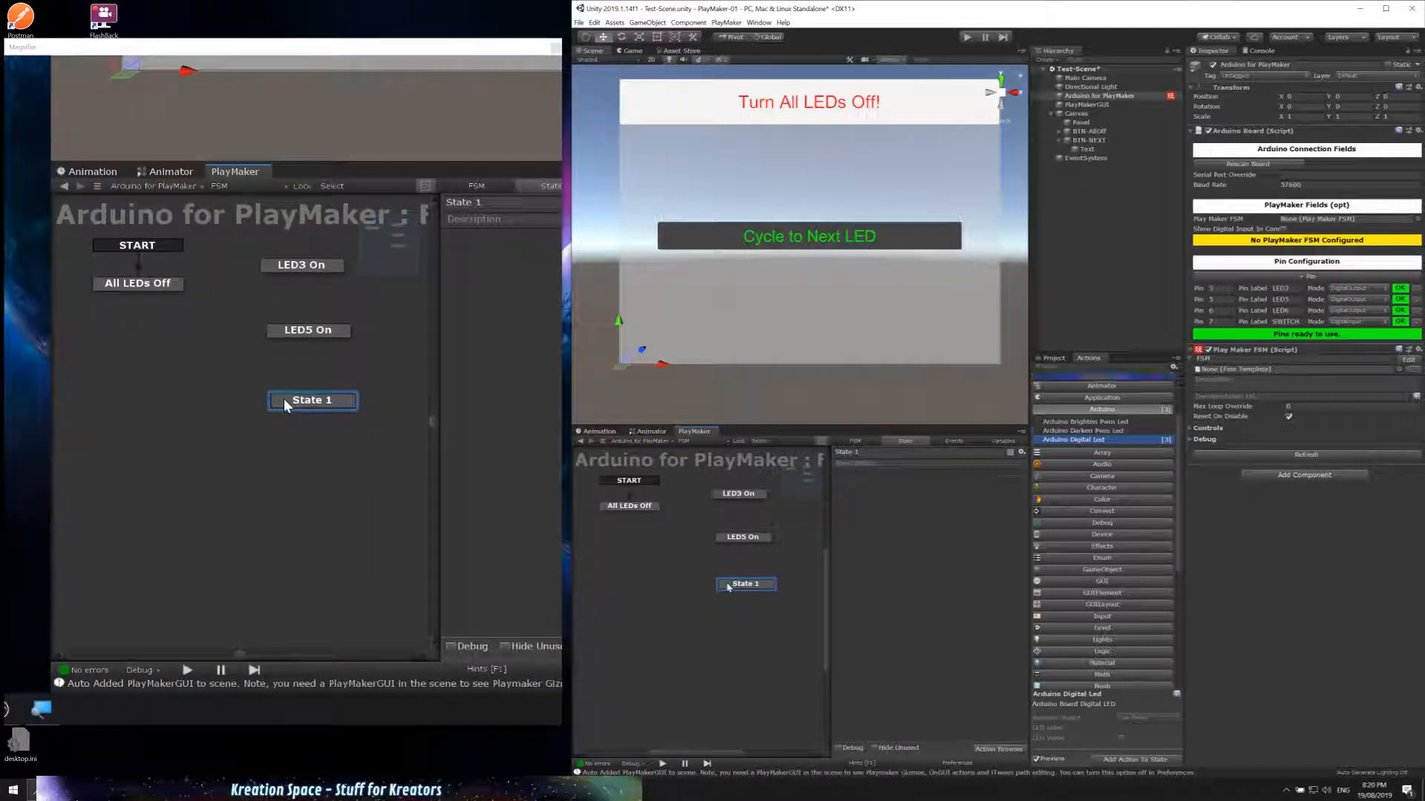
pyautogui.click(875, 450)
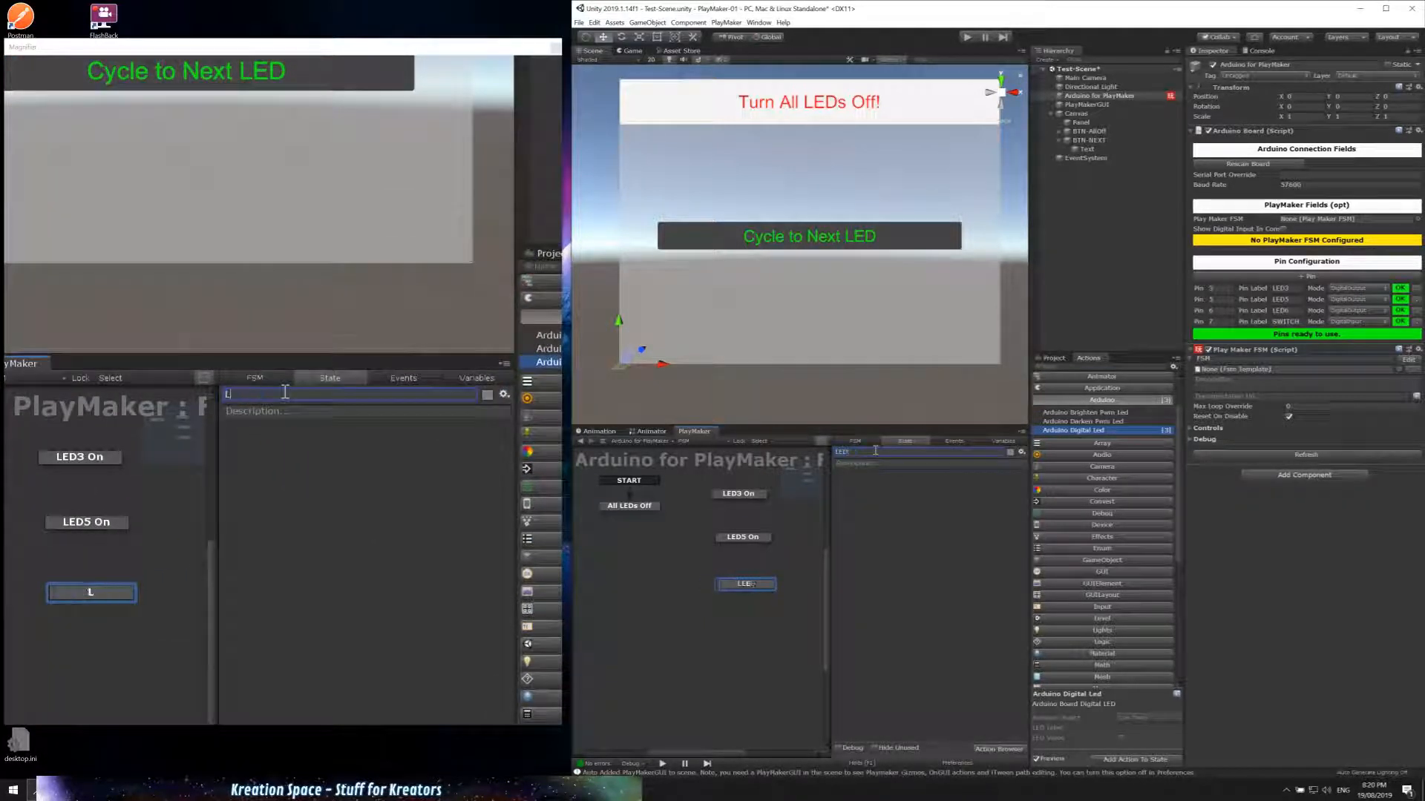
pyautogui.write('LED6 OP')
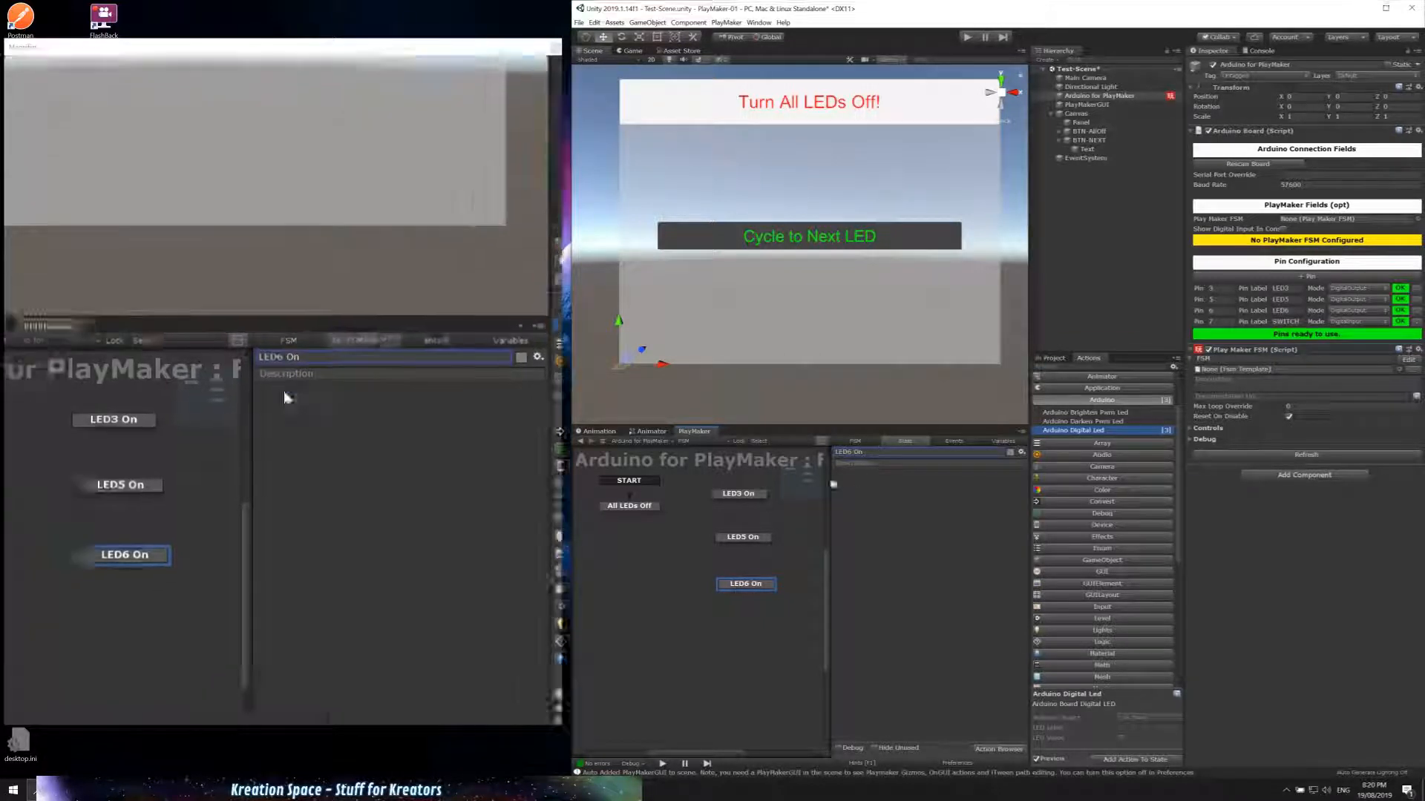
# Step: Add three Arduino Digital Led actions to the LED3 On state, labelled LED3, LED5 and LED6, with only LED3's value enabled
pyautogui.click(754, 499)
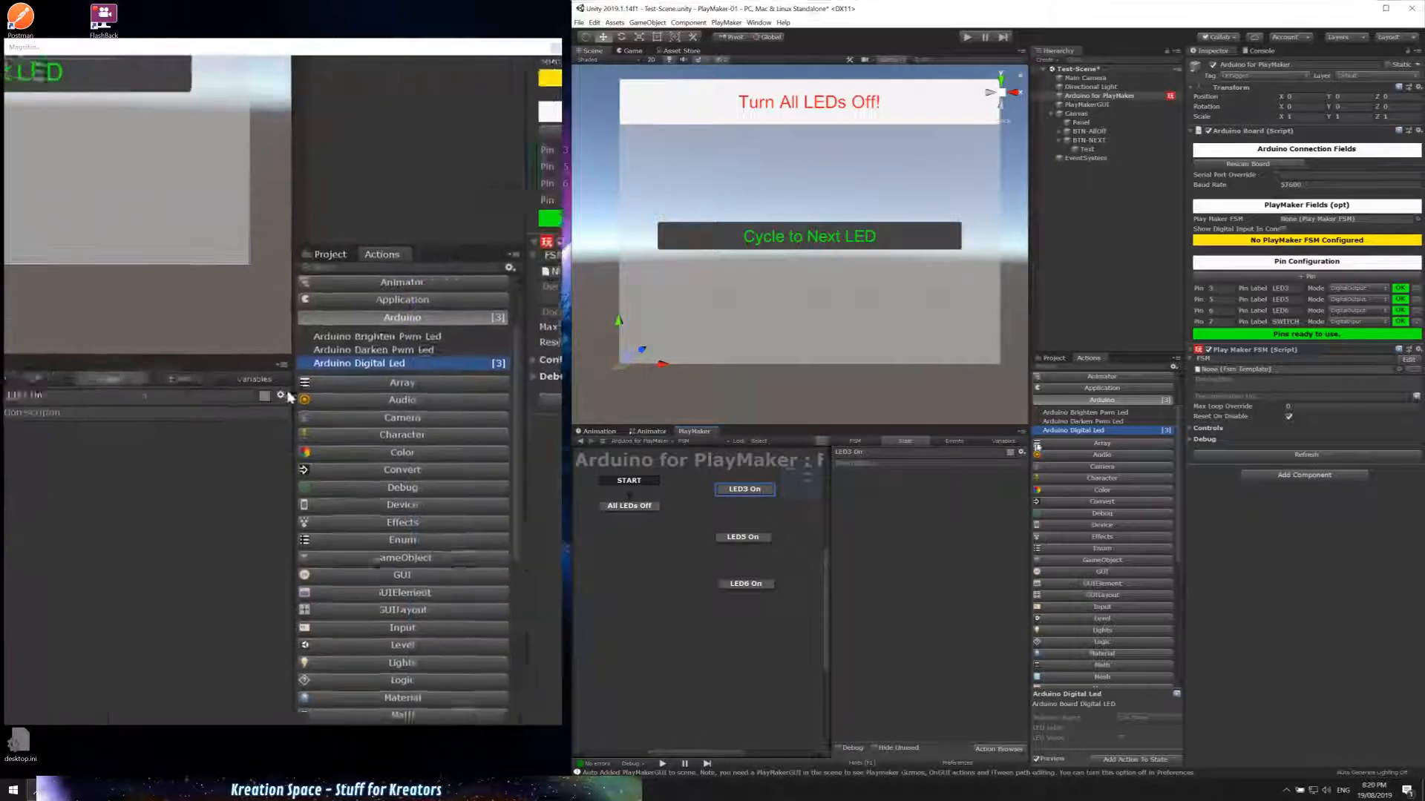
pyautogui.moveTo(1073, 430); pyautogui.dragTo(905, 492)
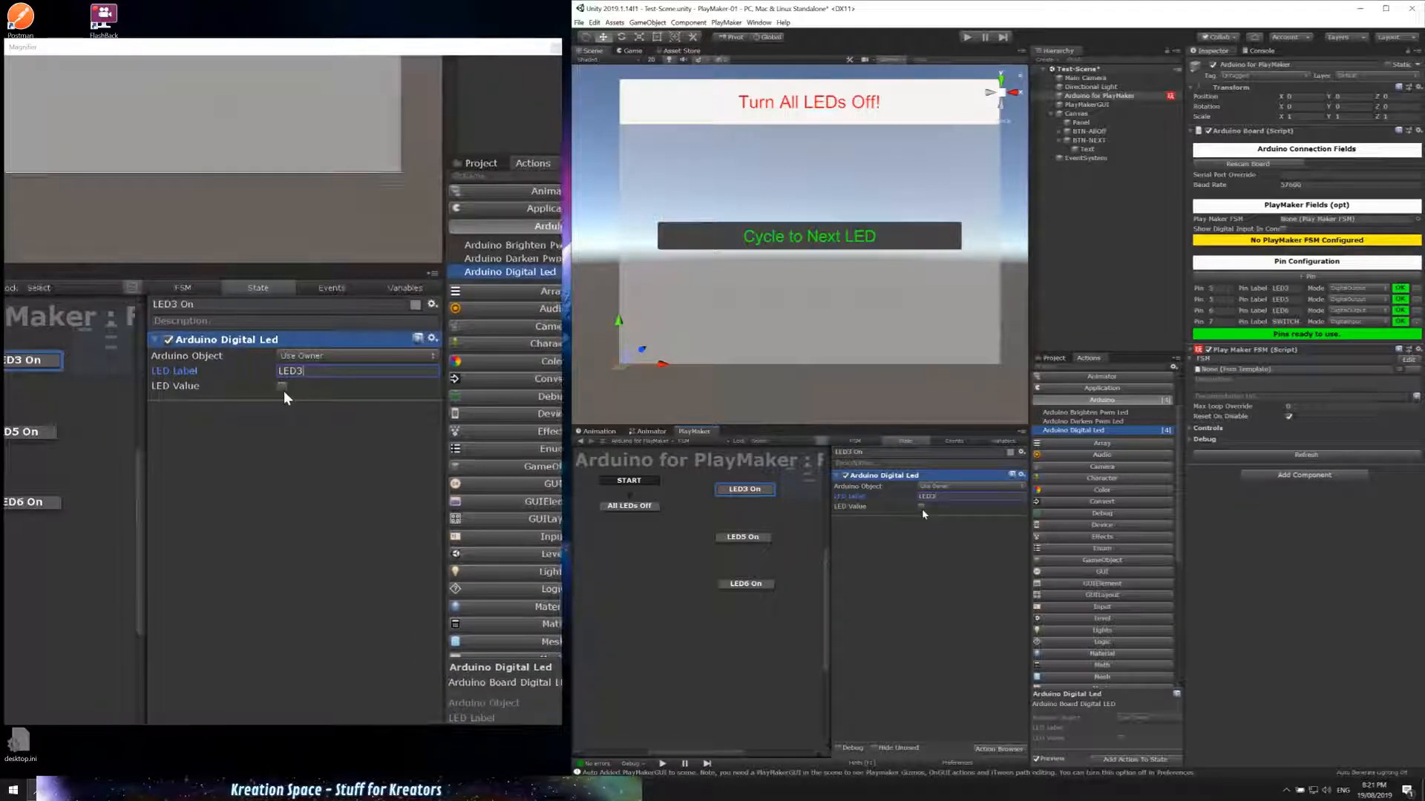
pyautogui.click(921, 508)
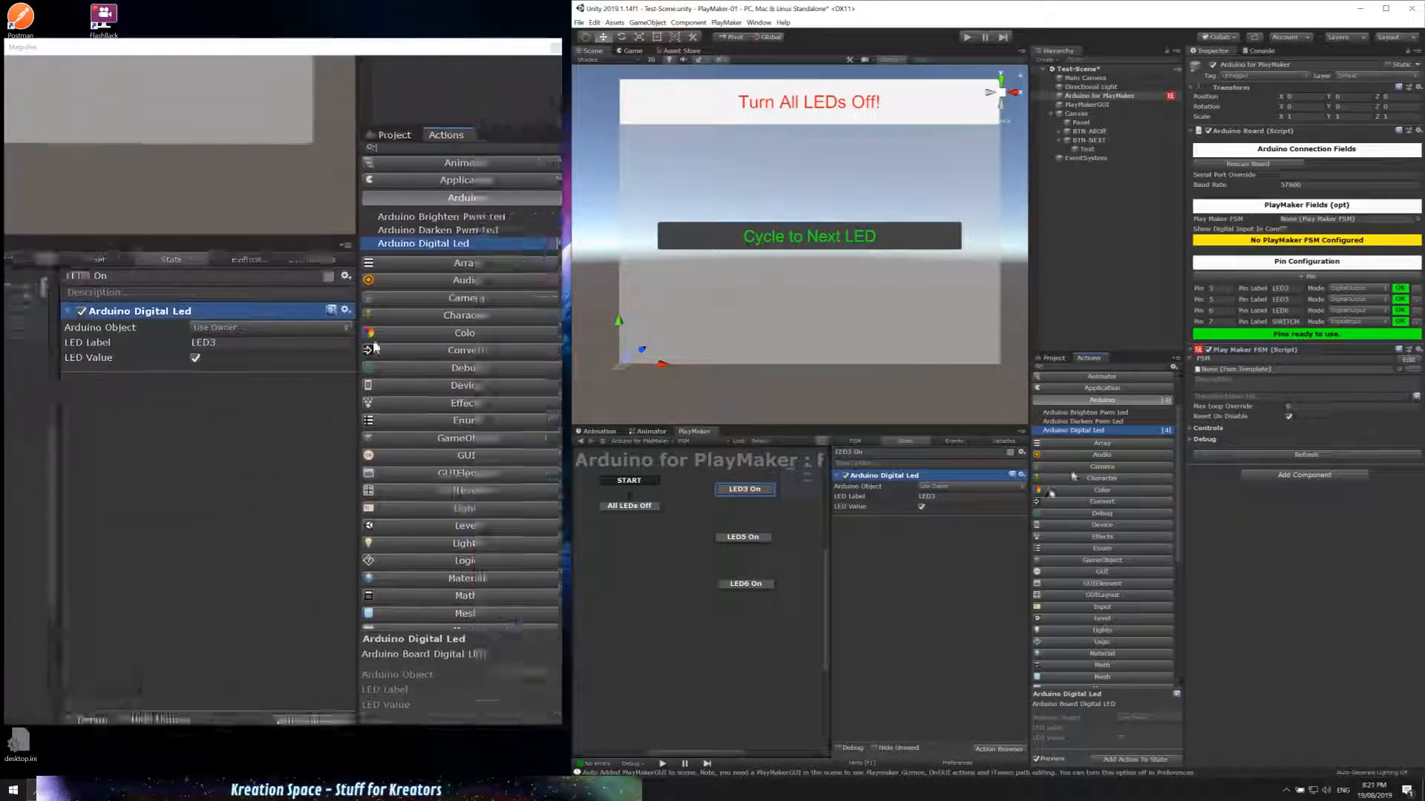
pyautogui.moveTo(1089, 433); pyautogui.dragTo(931, 523)
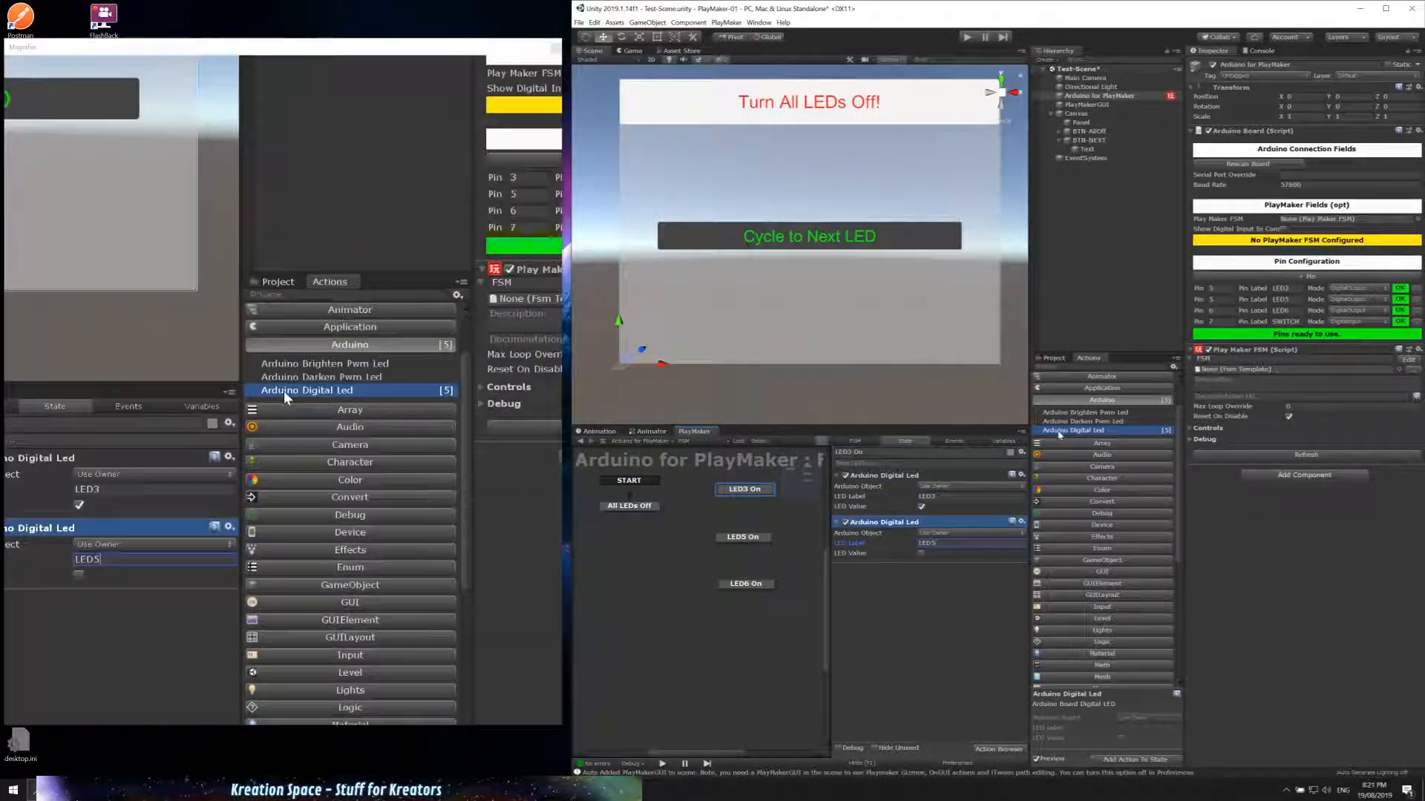
pyautogui.moveTo(1075, 430); pyautogui.dragTo(901, 586)
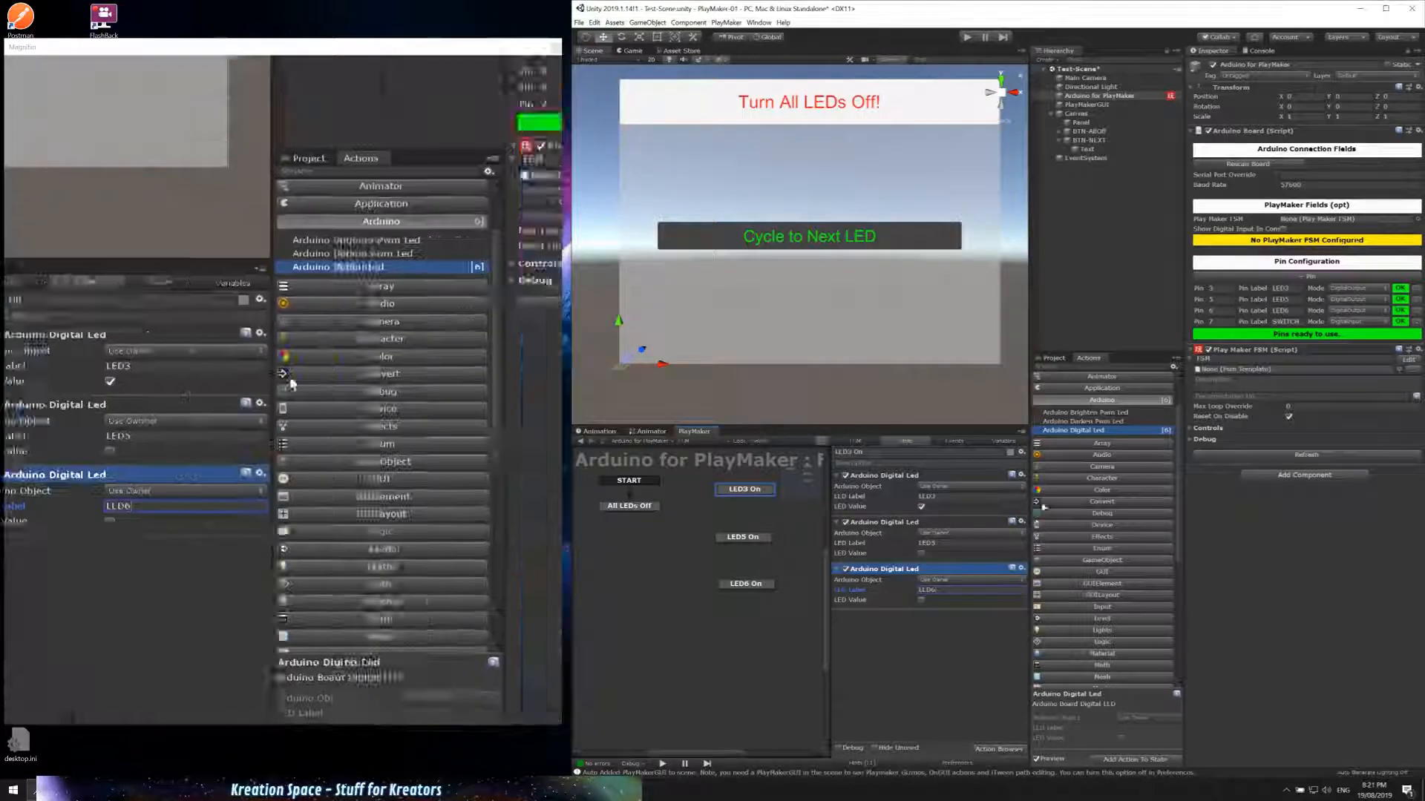
# Step: Add Arduino Digital Led actions for LED3, LED5 and LED6 to the LED5 On state, enabling the LED value only for LED5
pyautogui.click(750, 539)
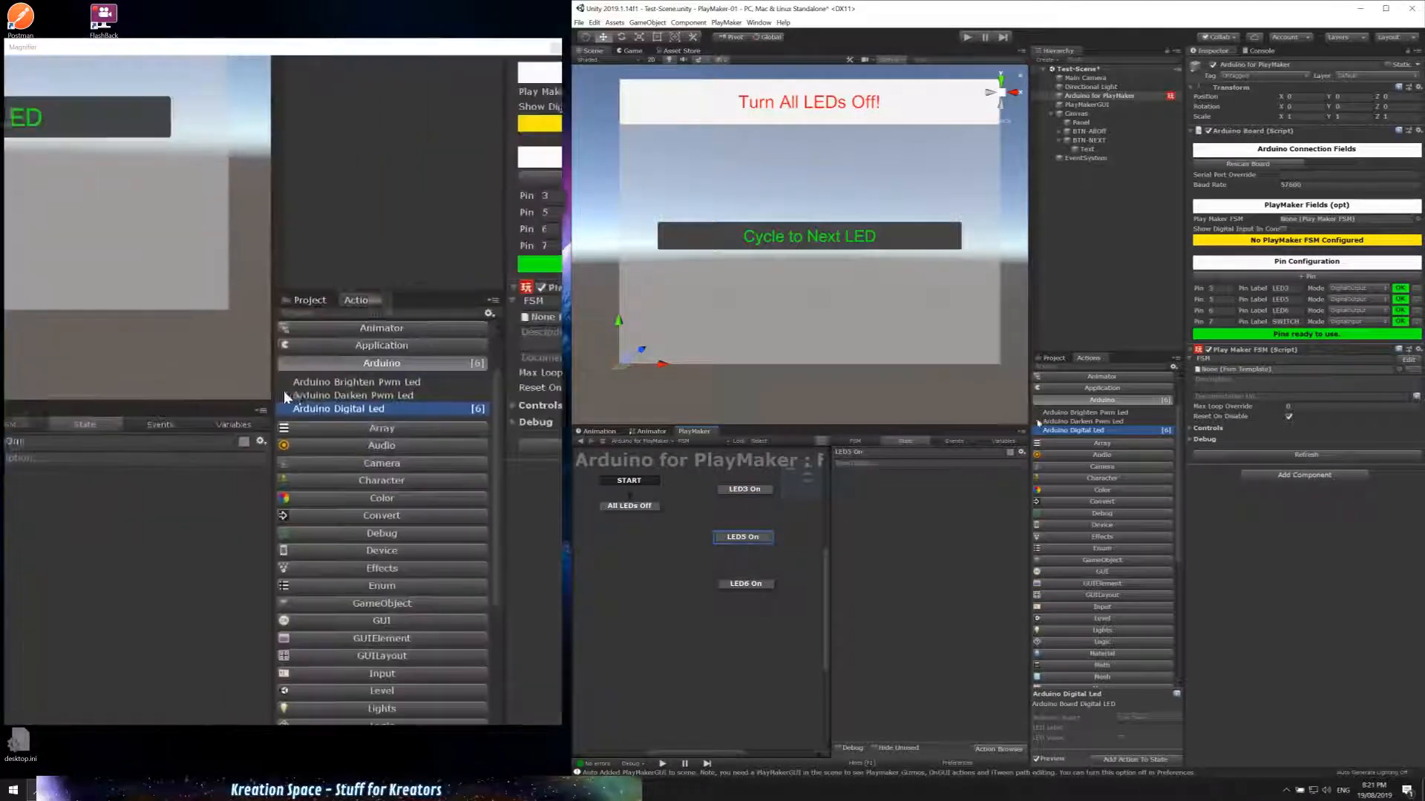
pyautogui.moveTo(1053, 430); pyautogui.dragTo(937, 493)
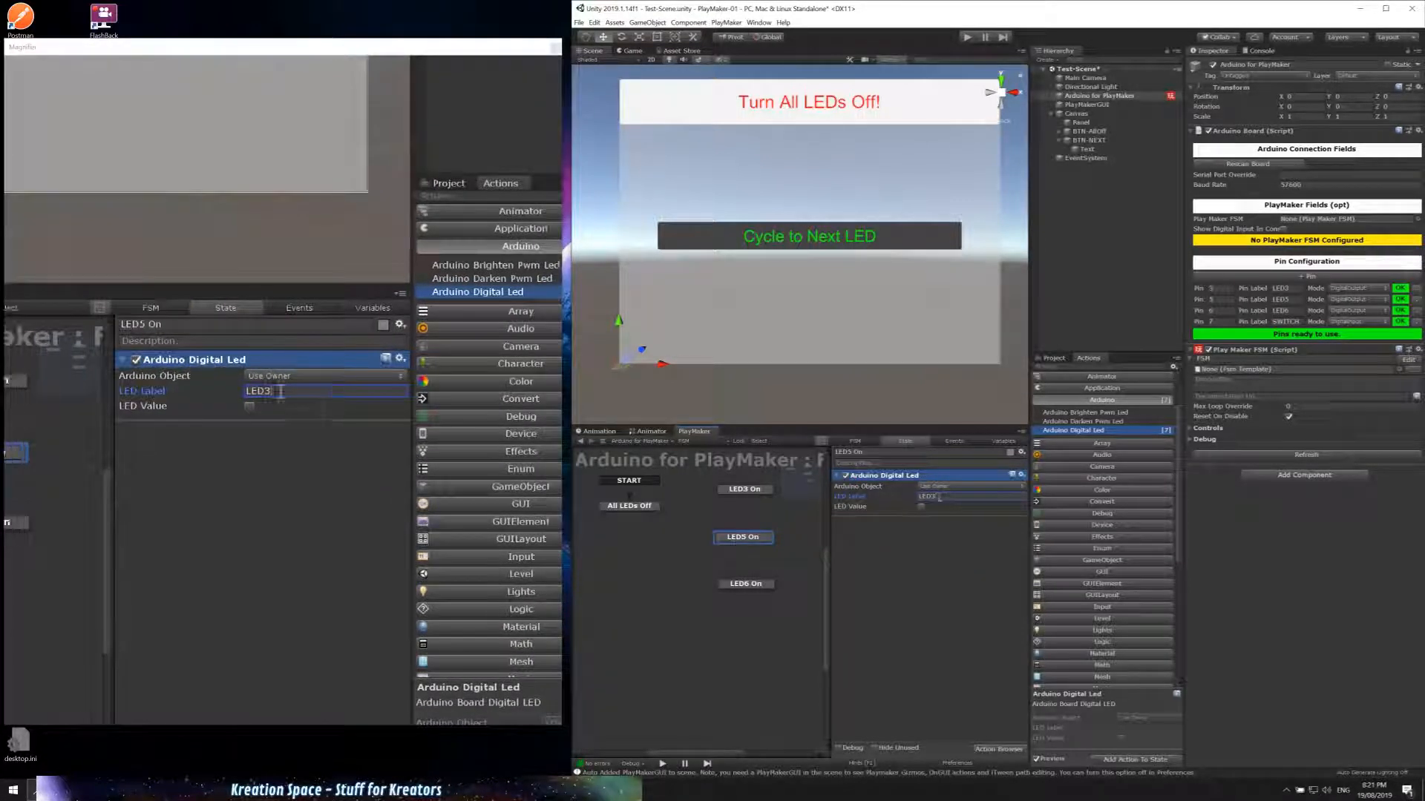
pyautogui.moveTo(1073, 430); pyautogui.dragTo(920, 531)
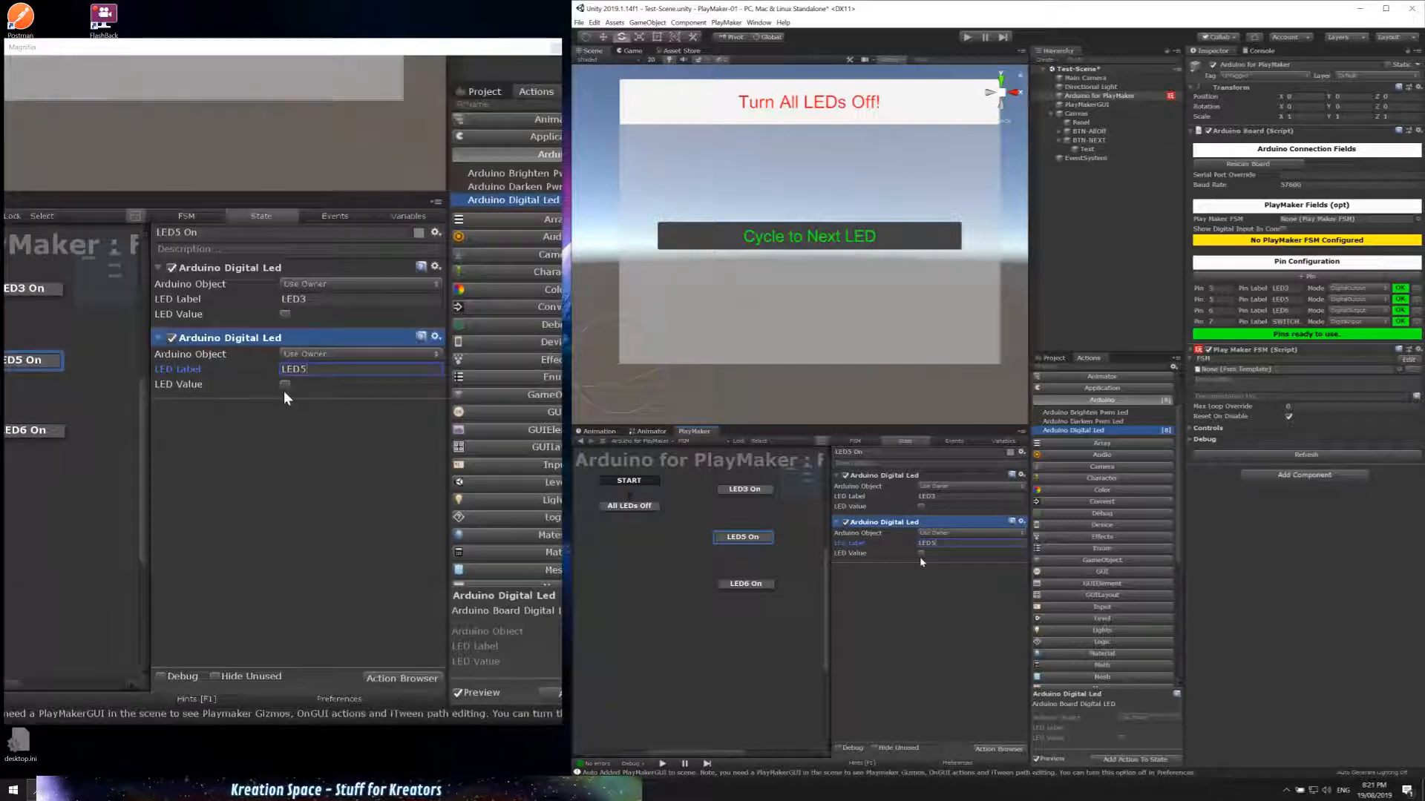
pyautogui.click(921, 553)
pyautogui.moveTo(1072, 430); pyautogui.dragTo(921, 575)
pyautogui.click(948, 589)
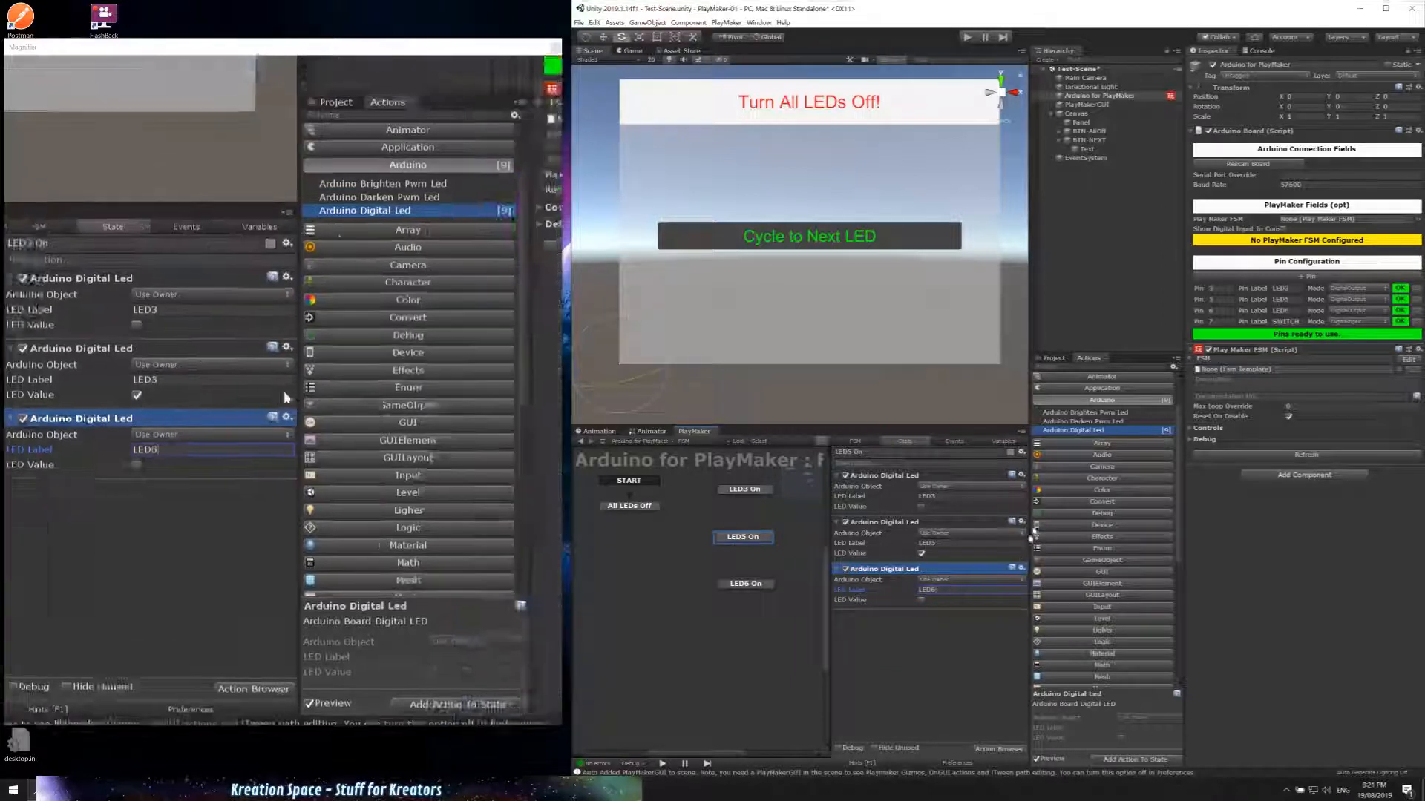
# Step: Give the LED6 On state Arduino Digital Led actions labelled LED3, LED5 and LED6, with the LED value enabled only for LED6
pyautogui.click(743, 584)
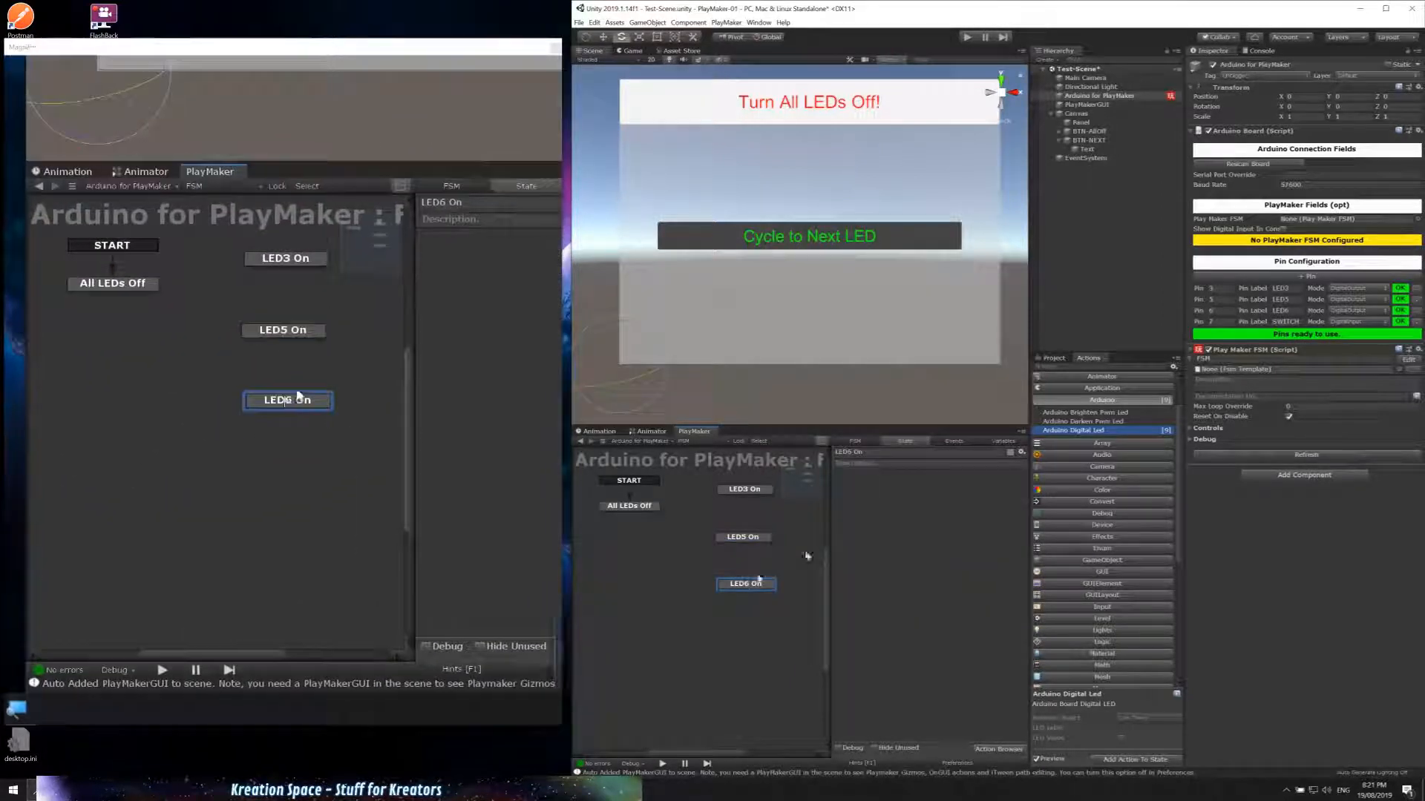
pyautogui.moveTo(1076, 431); pyautogui.dragTo(914, 511)
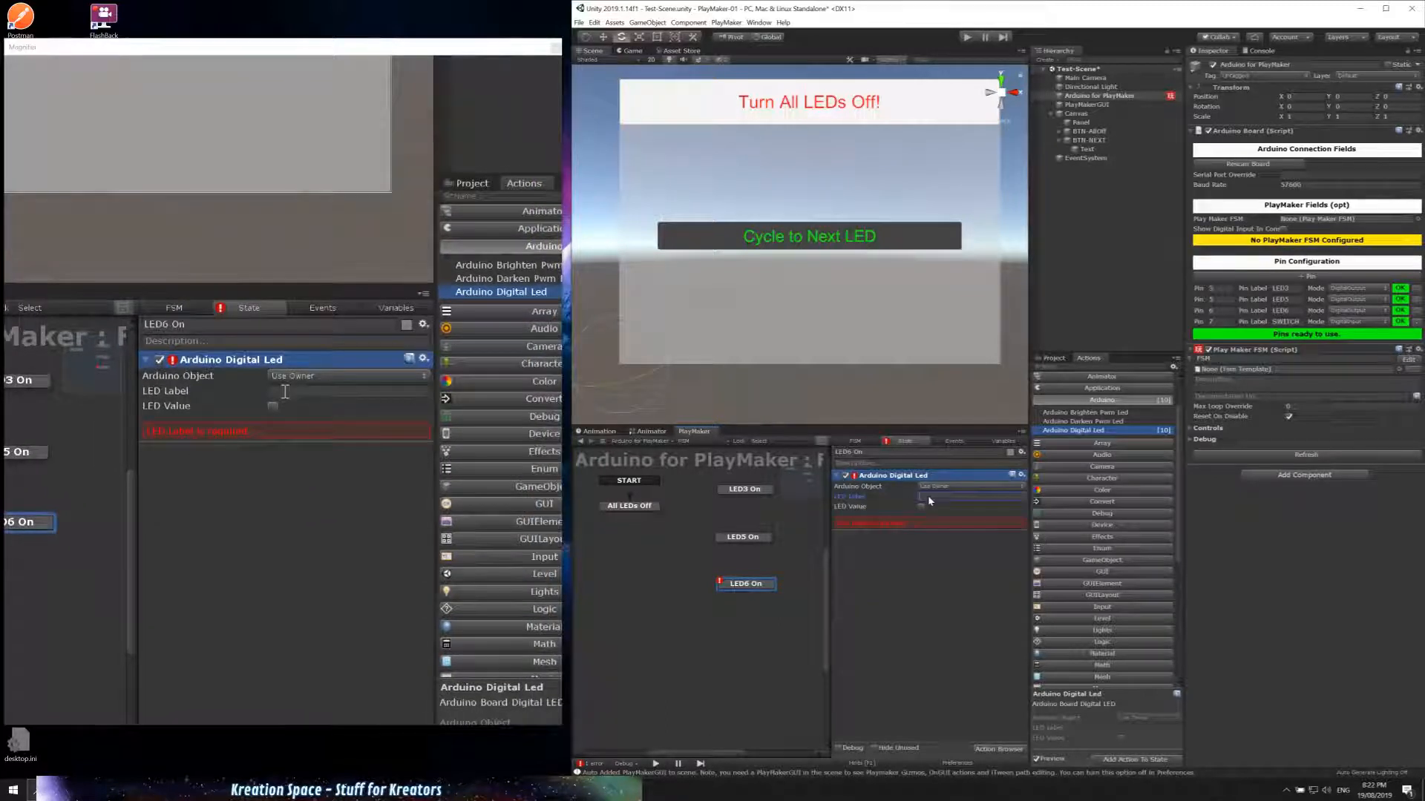
pyautogui.click(955, 496)
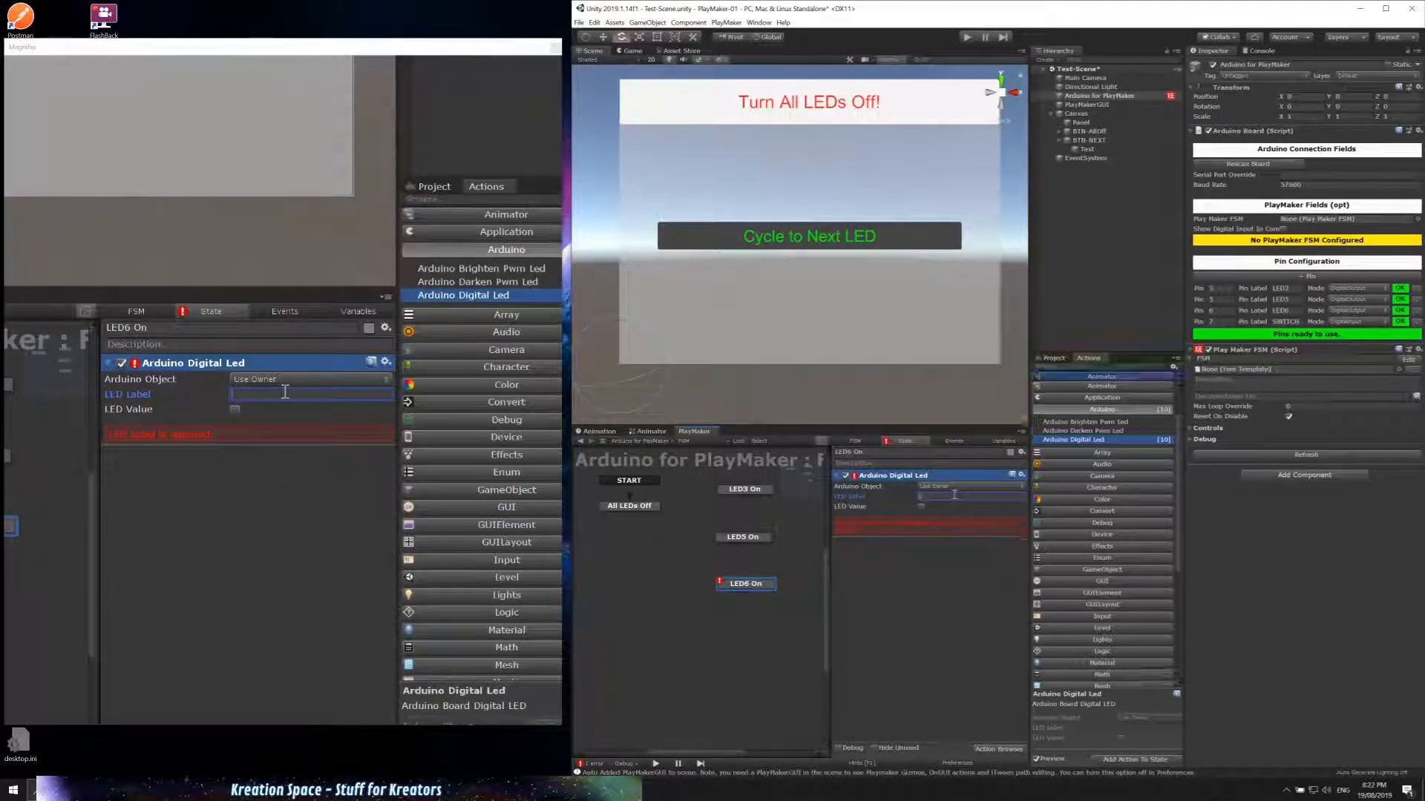
pyautogui.write('LED3')
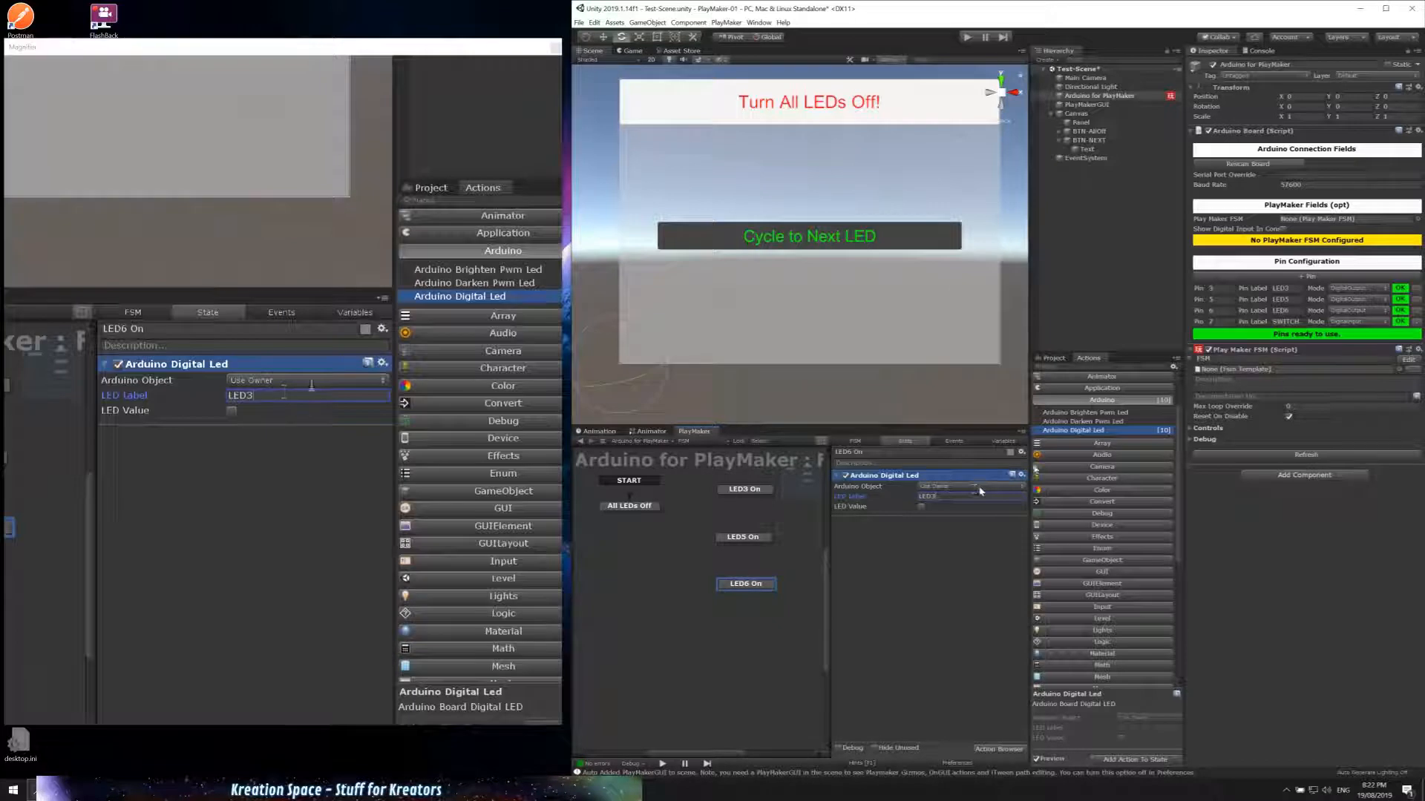
pyautogui.moveTo(1074, 432); pyautogui.dragTo(918, 544)
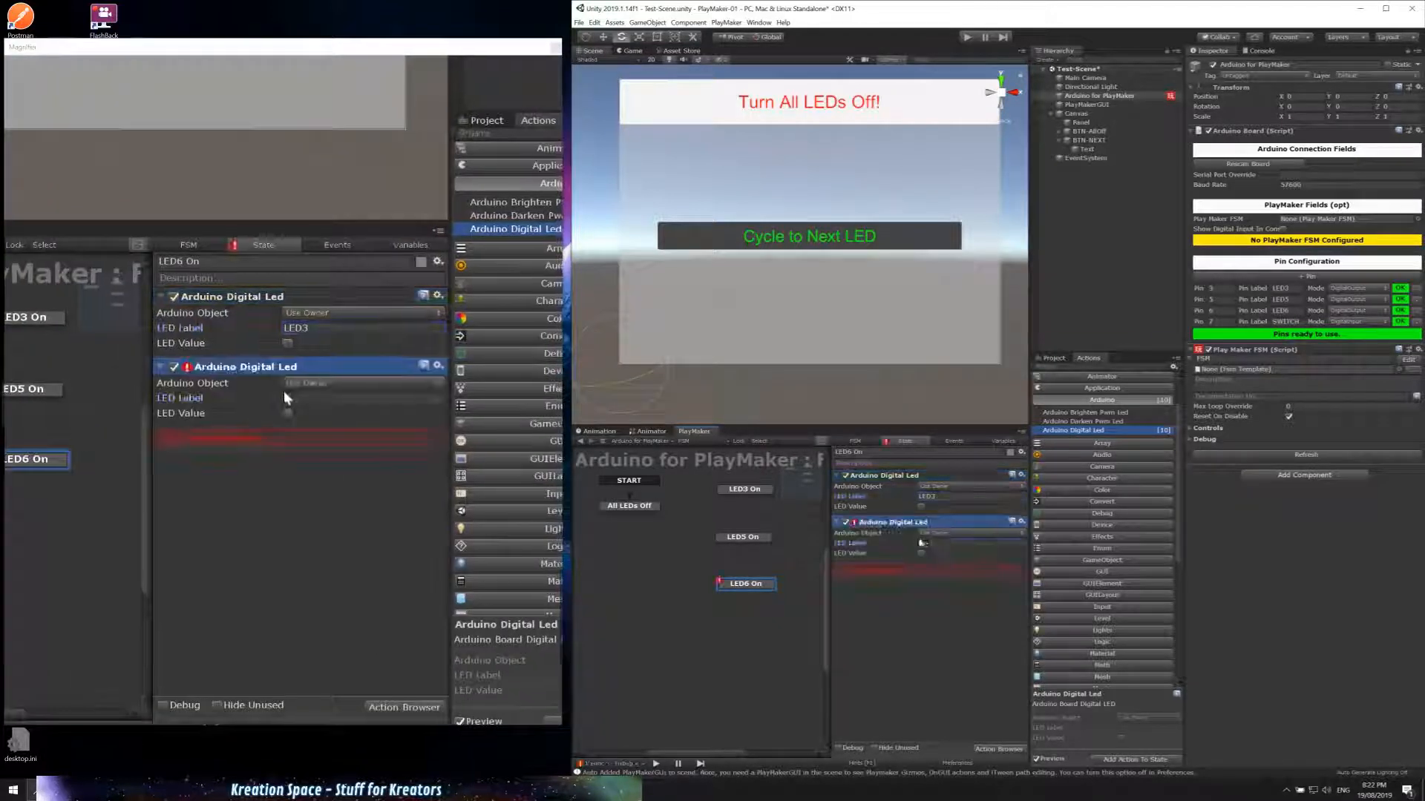
pyautogui.click(940, 542)
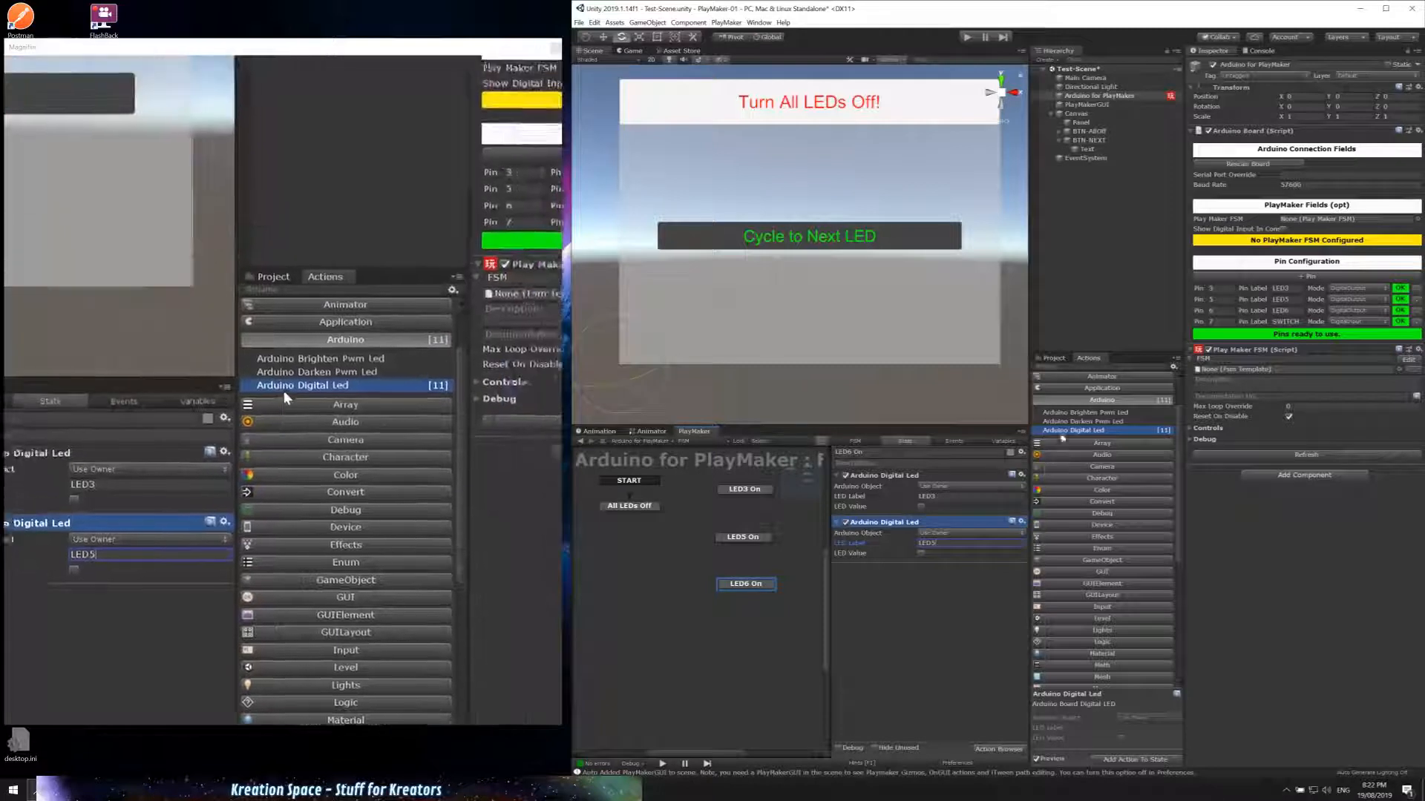
pyautogui.moveTo(912, 601); pyautogui.dragTo(912, 600)
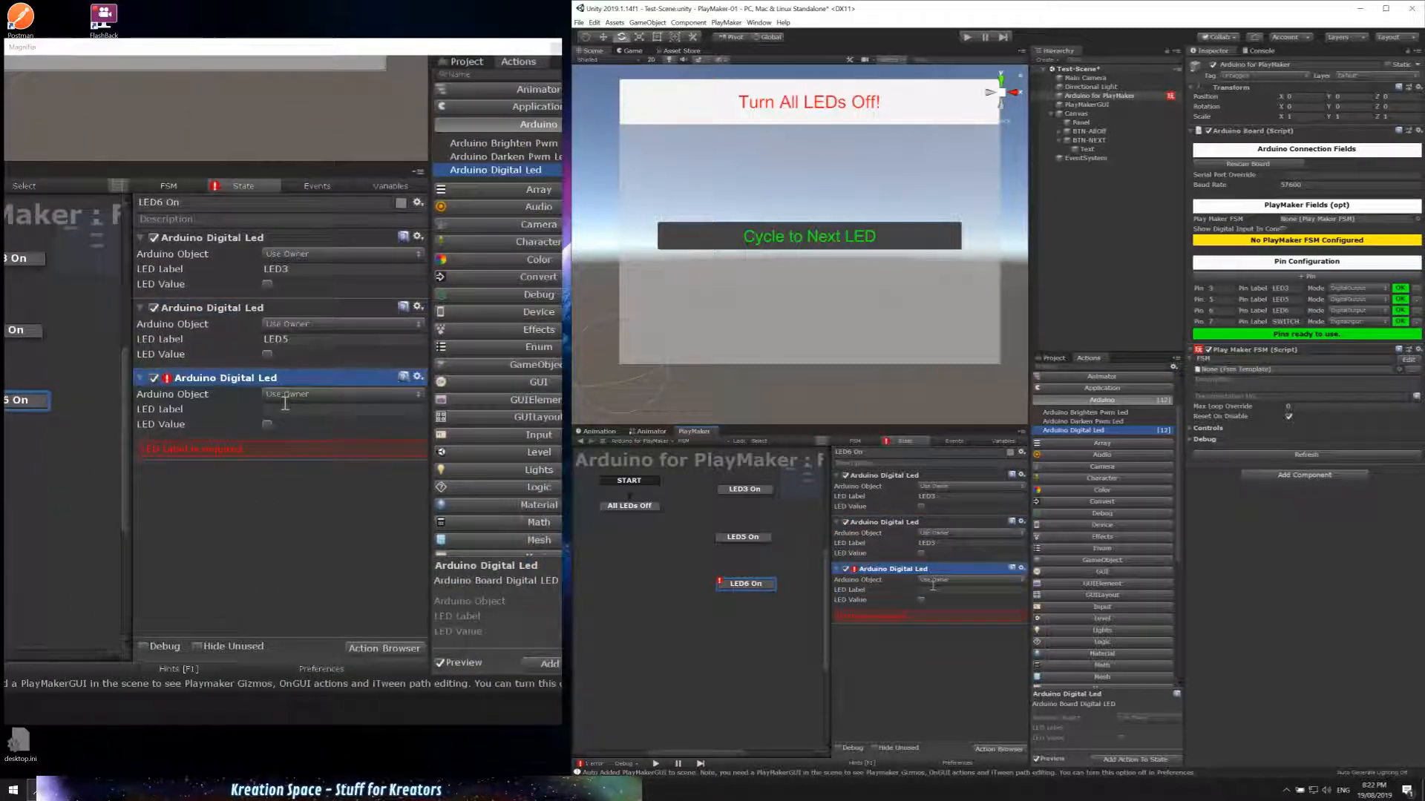
pyautogui.click(978, 589)
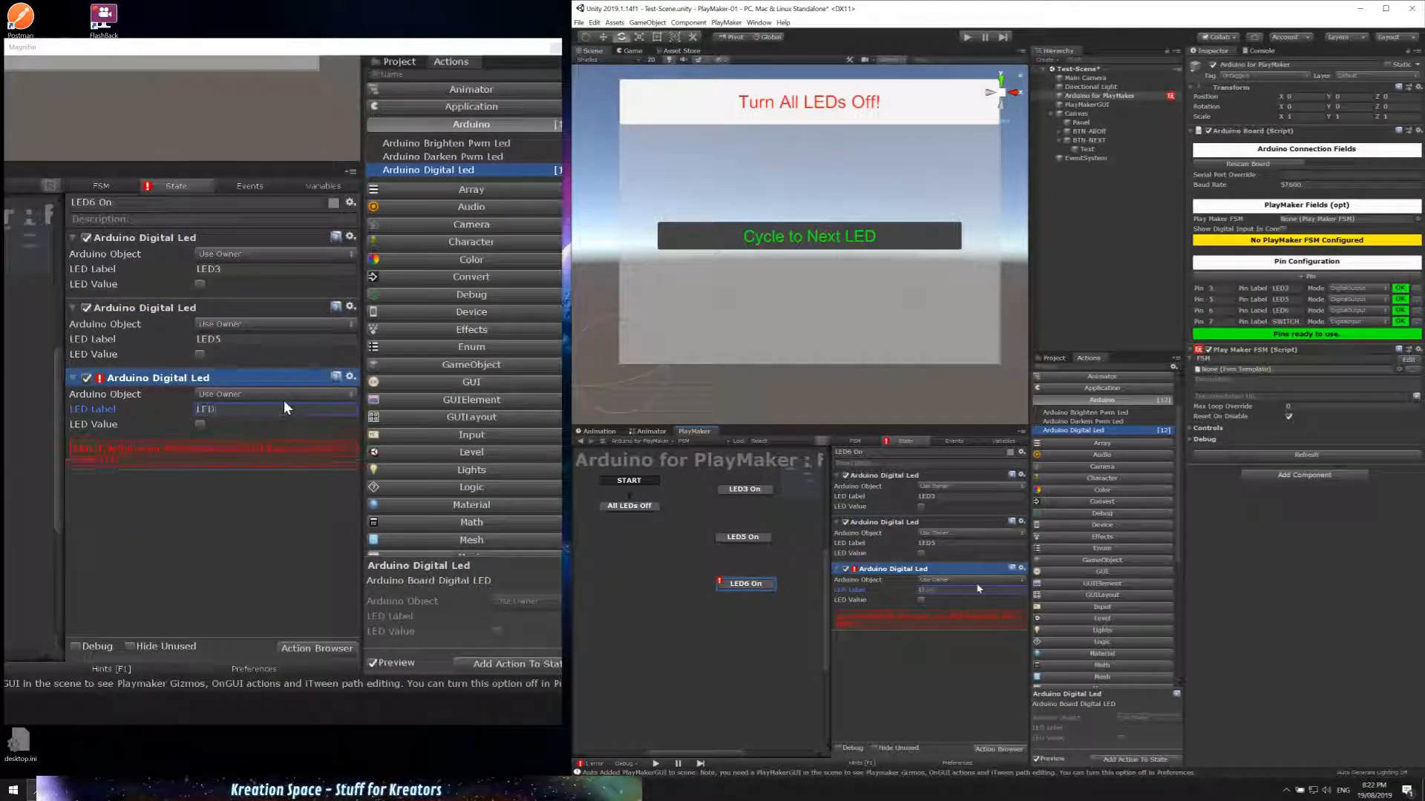
pyautogui.click(922, 600)
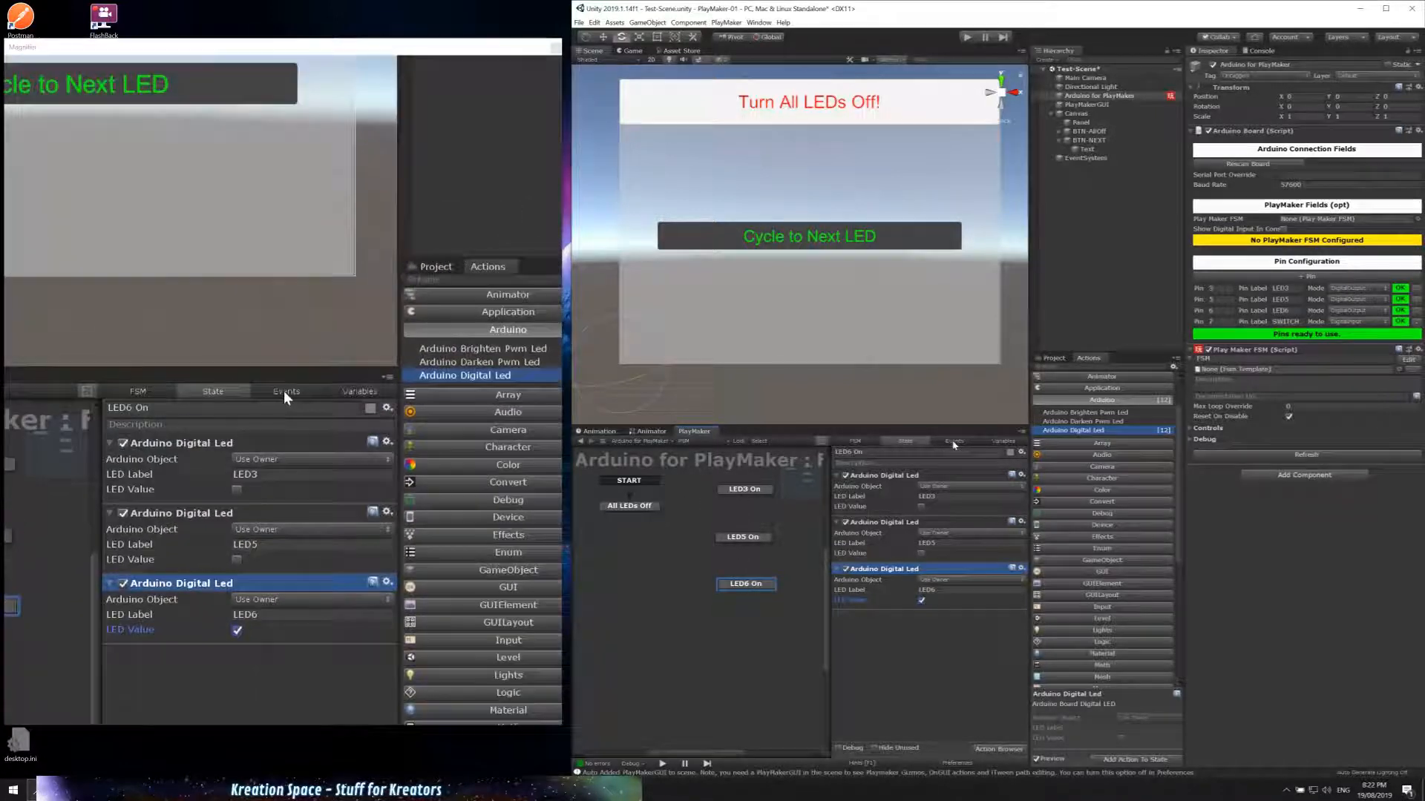
# Step: Add a NEXT-LED transition to the All LEDs Off state and link it to LED3 On
pyautogui.click(953, 443)
pyautogui.click(905, 442)
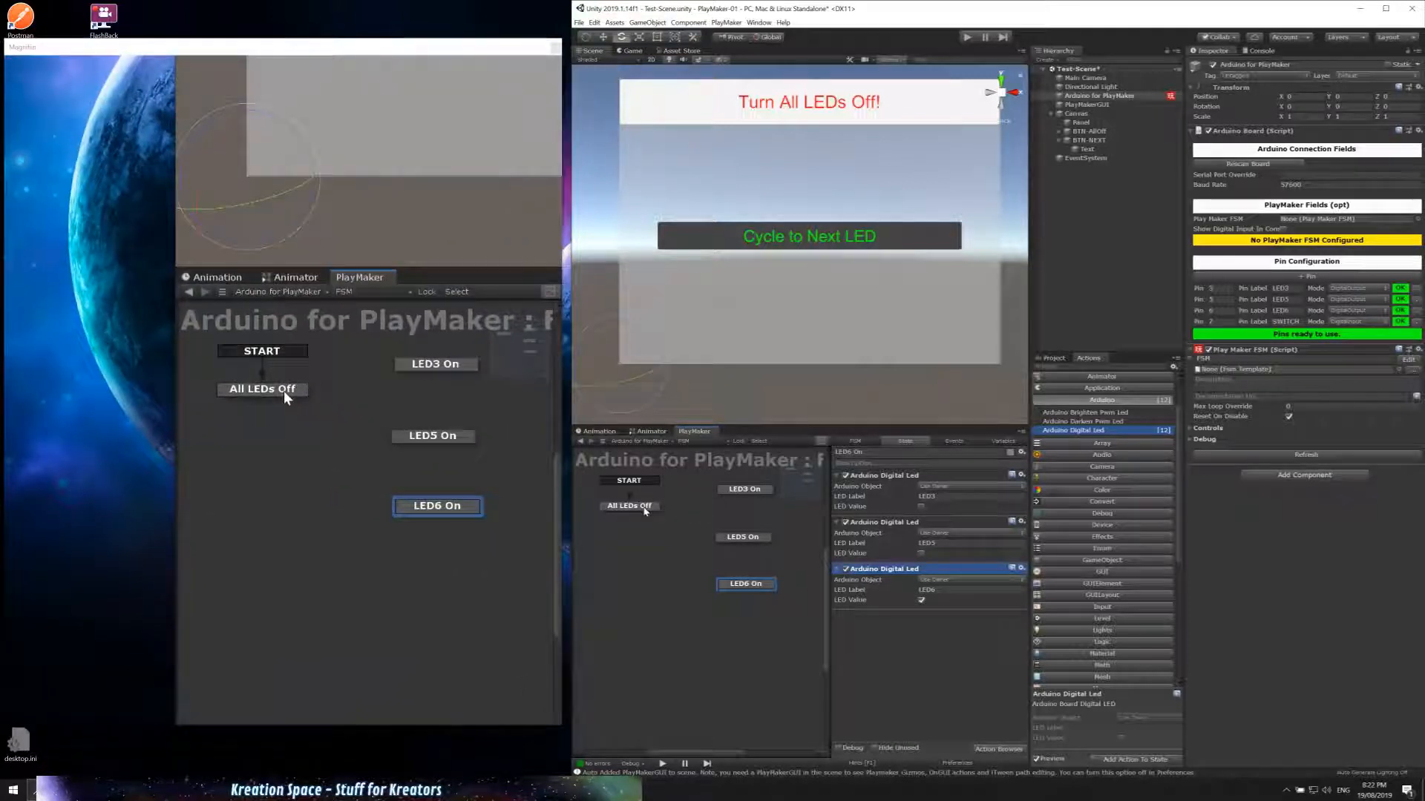
pyautogui.rightClick(645, 512)
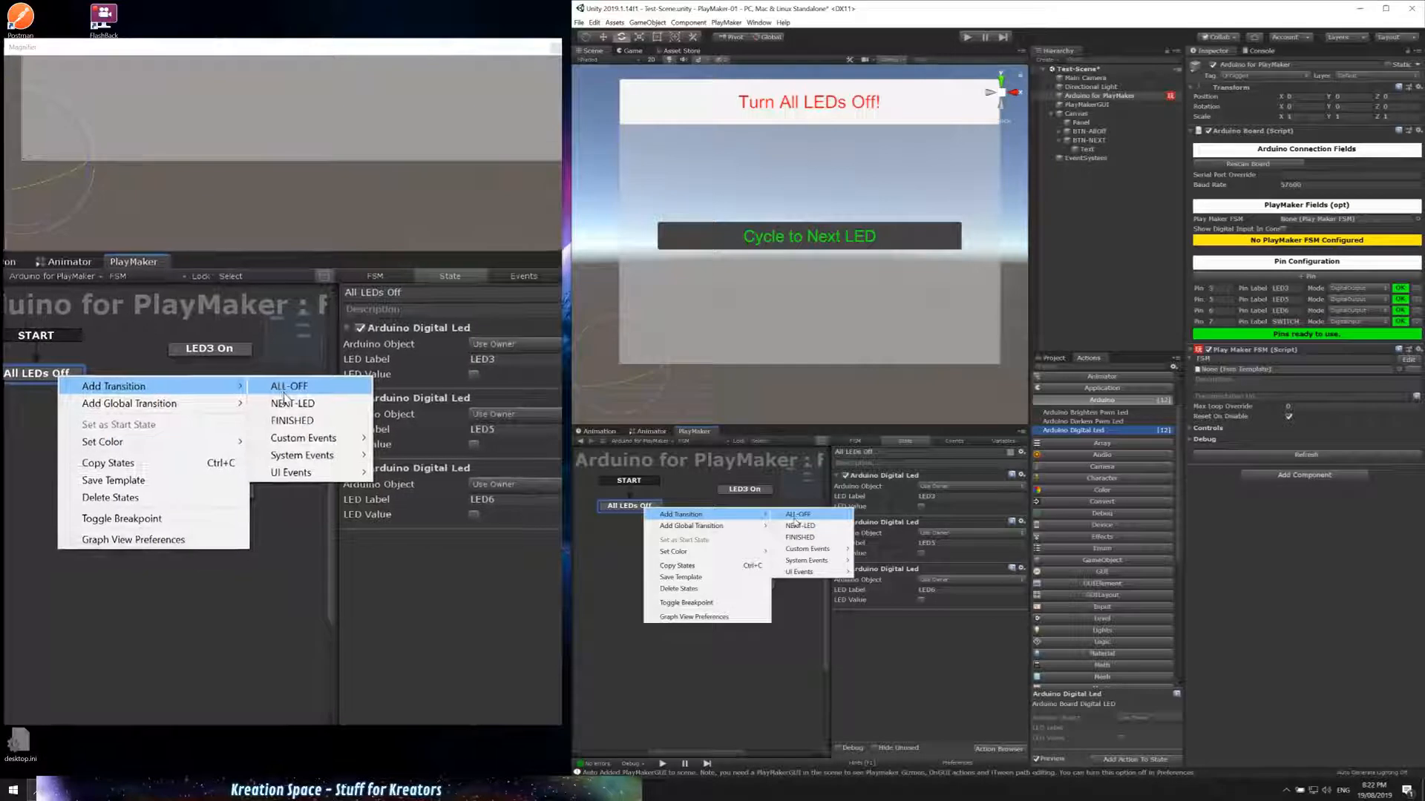
pyautogui.click(799, 526)
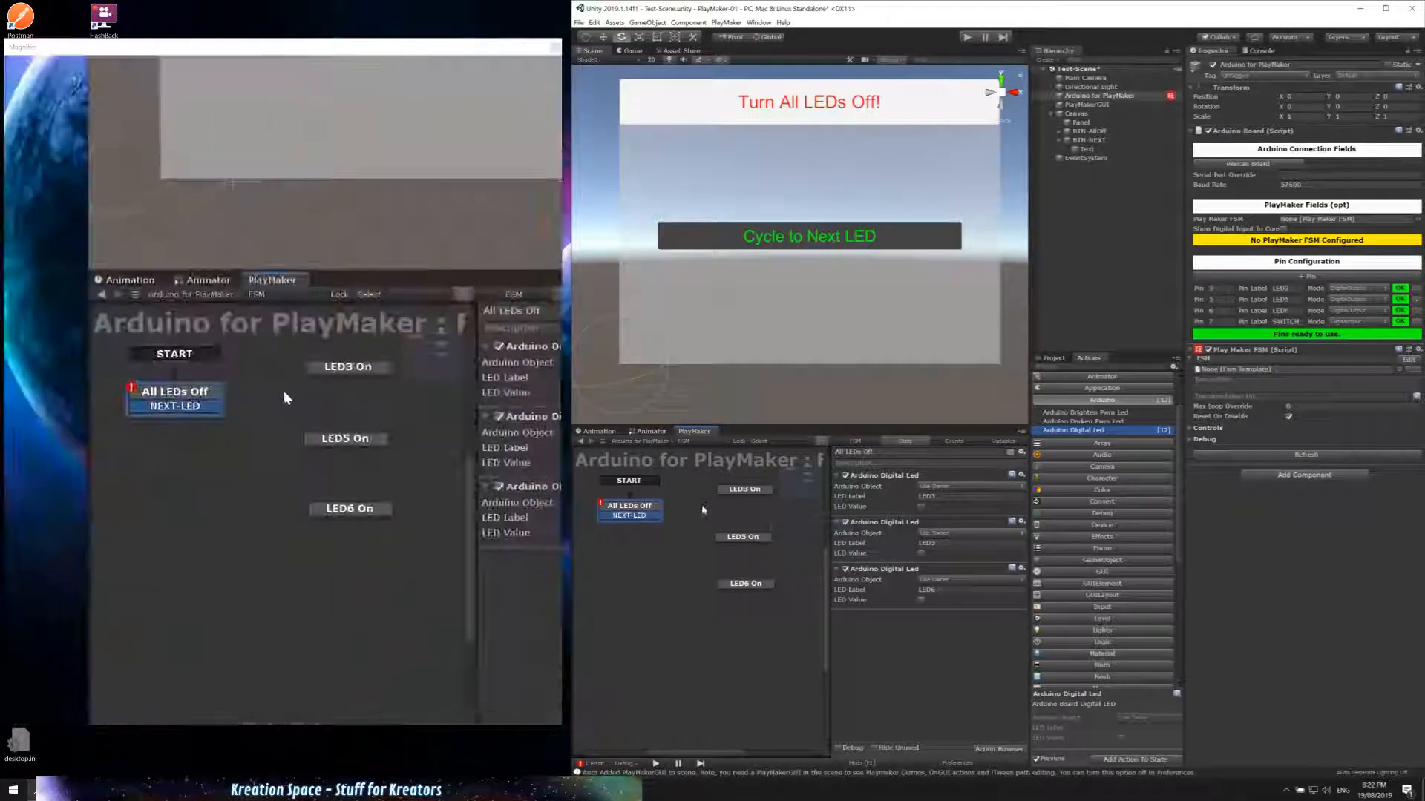
pyautogui.moveTo(647, 522); pyautogui.dragTo(745, 492)
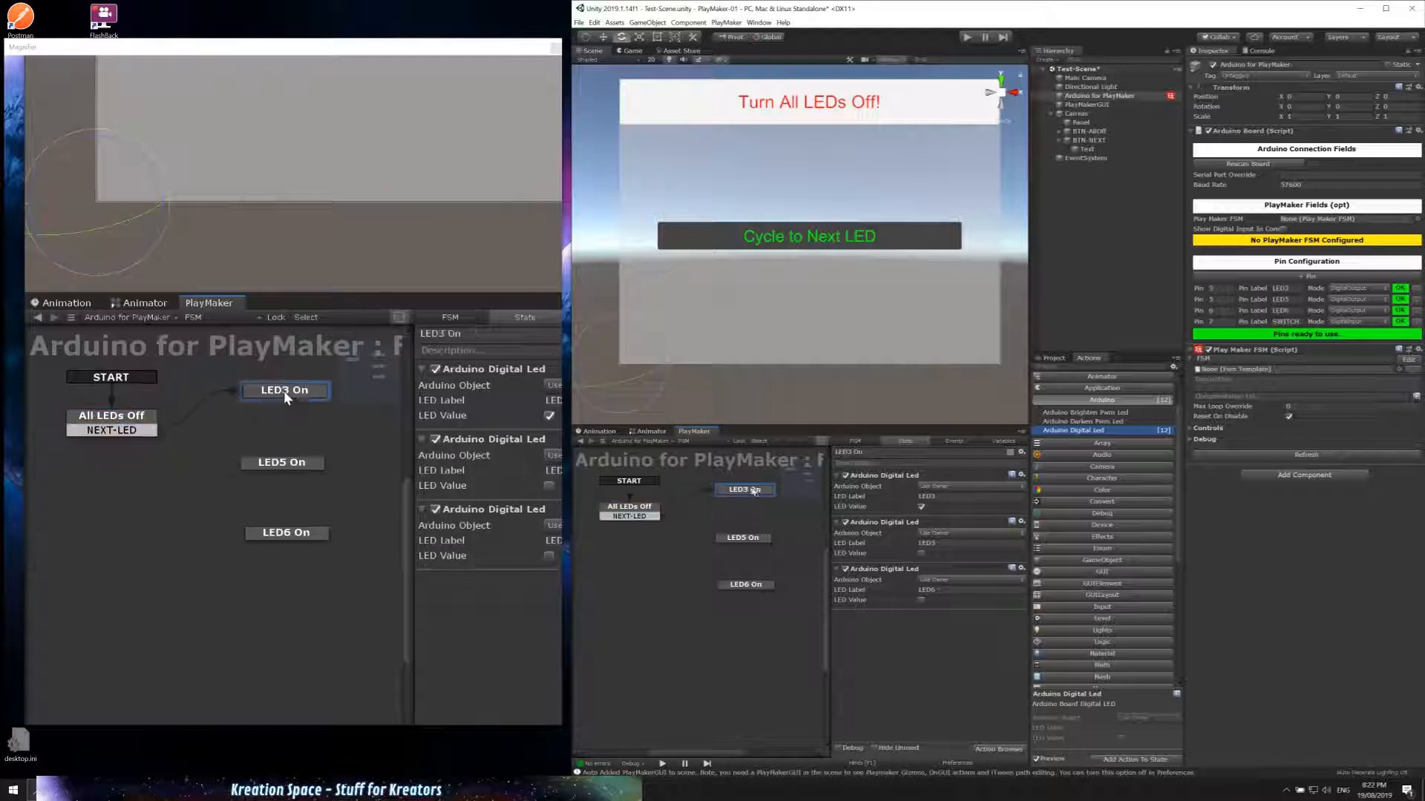
# Step: Add an ALL-OFF transition to the LED3 On state and link it back to All LEDs Off
pyautogui.rightClick(754, 491)
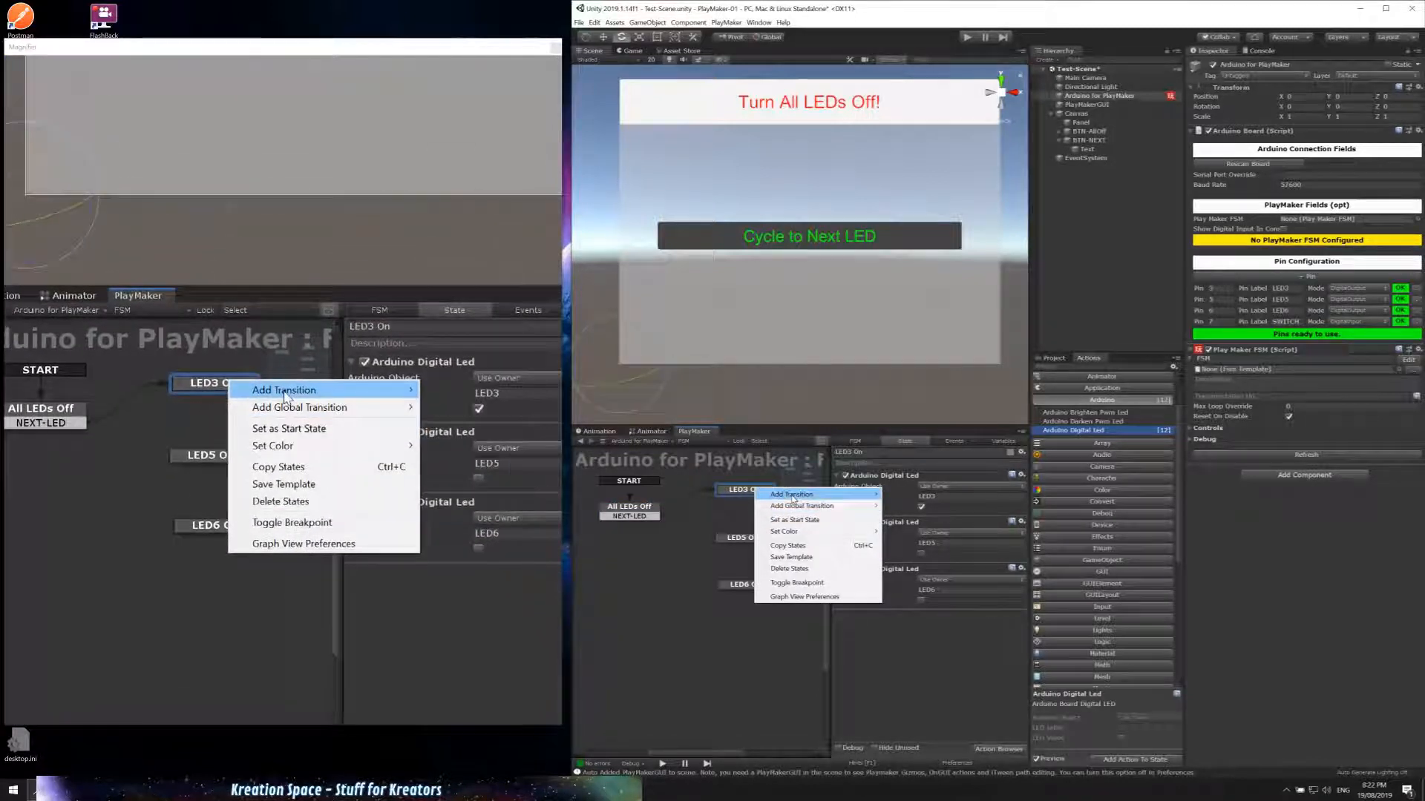
pyautogui.moveTo(793, 495)
pyautogui.click(901, 494)
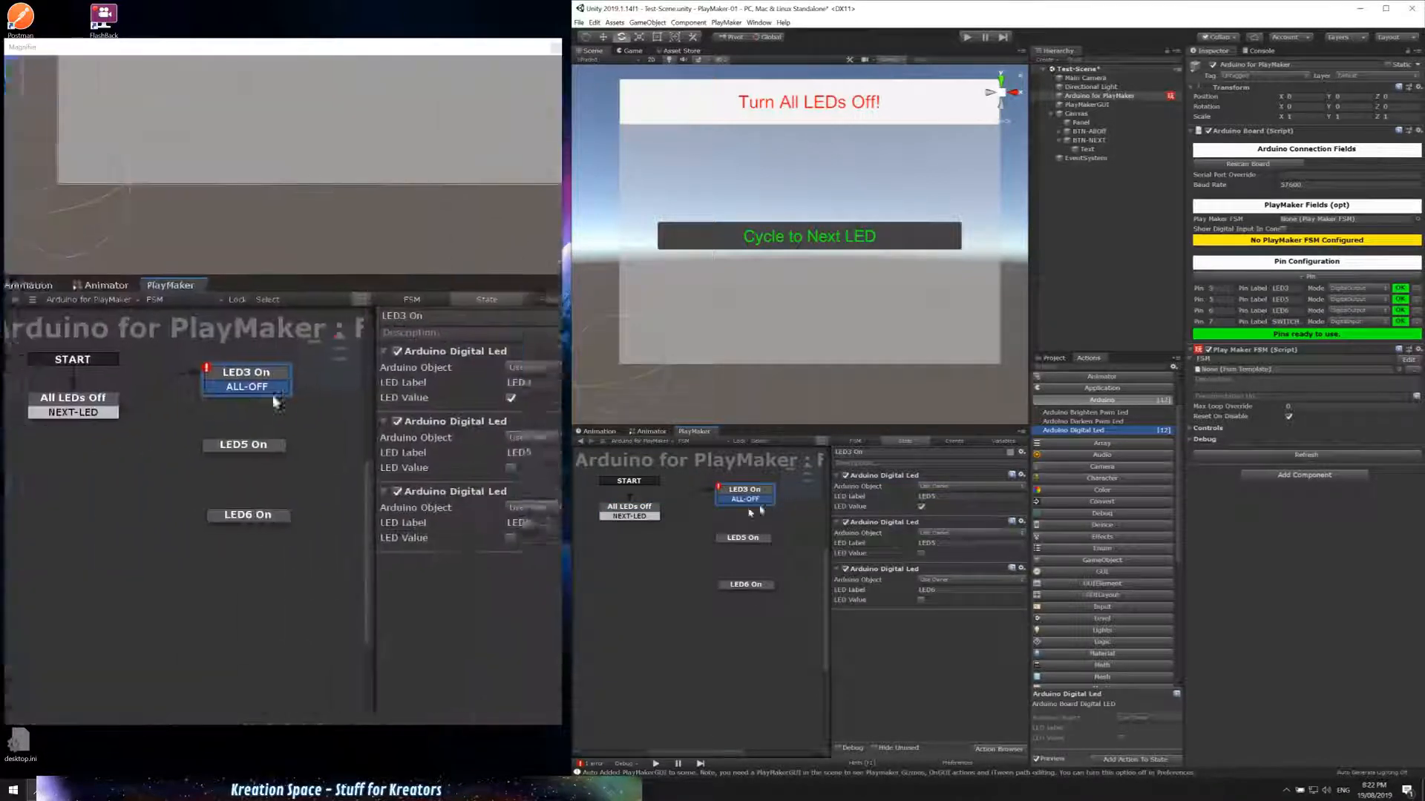
pyautogui.moveTo(761, 510); pyautogui.dragTo(638, 514)
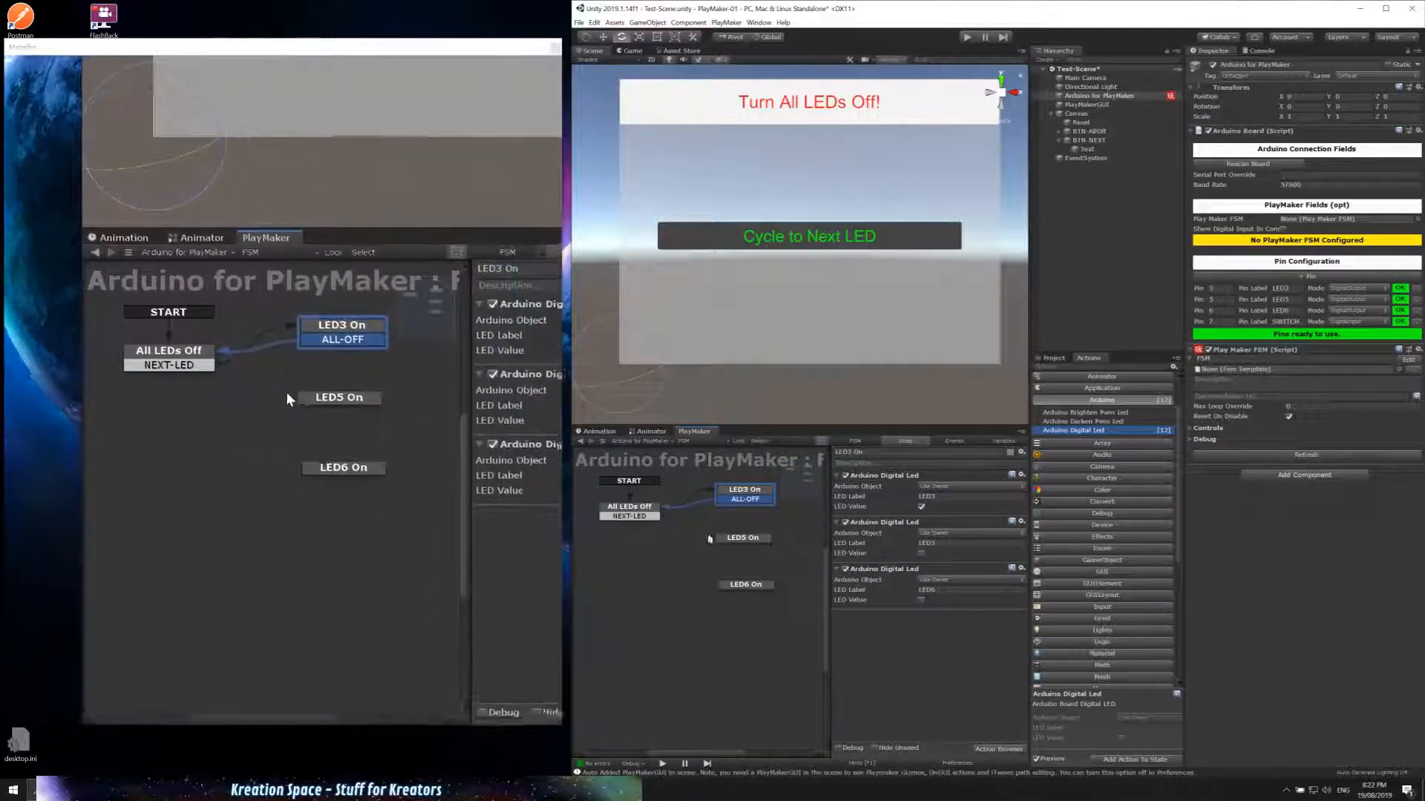
# Step: Add a NEXT-LED transition to the LED3 On state and link it to LED5 On
pyautogui.click(756, 497)
pyautogui.rightClick(757, 493)
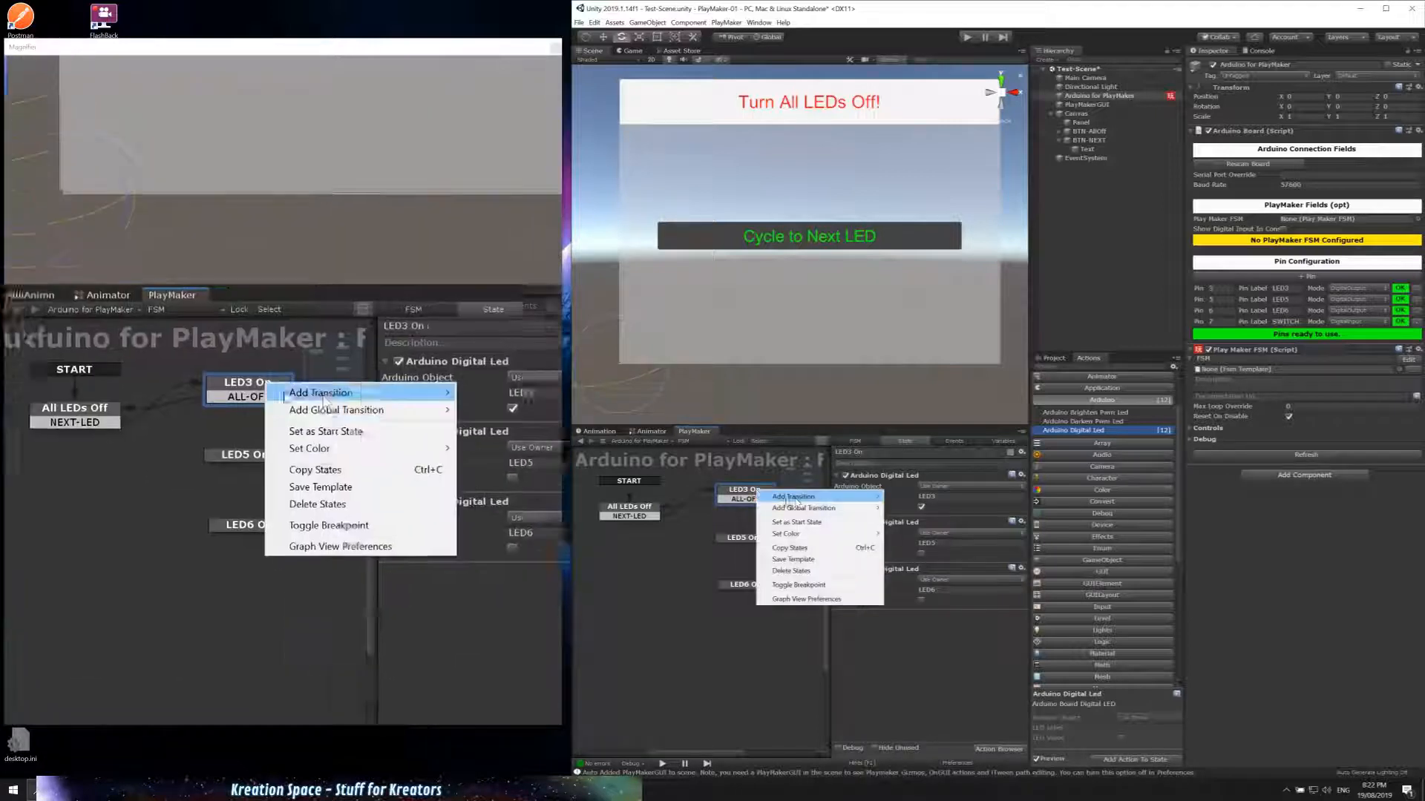
pyautogui.moveTo(793, 496)
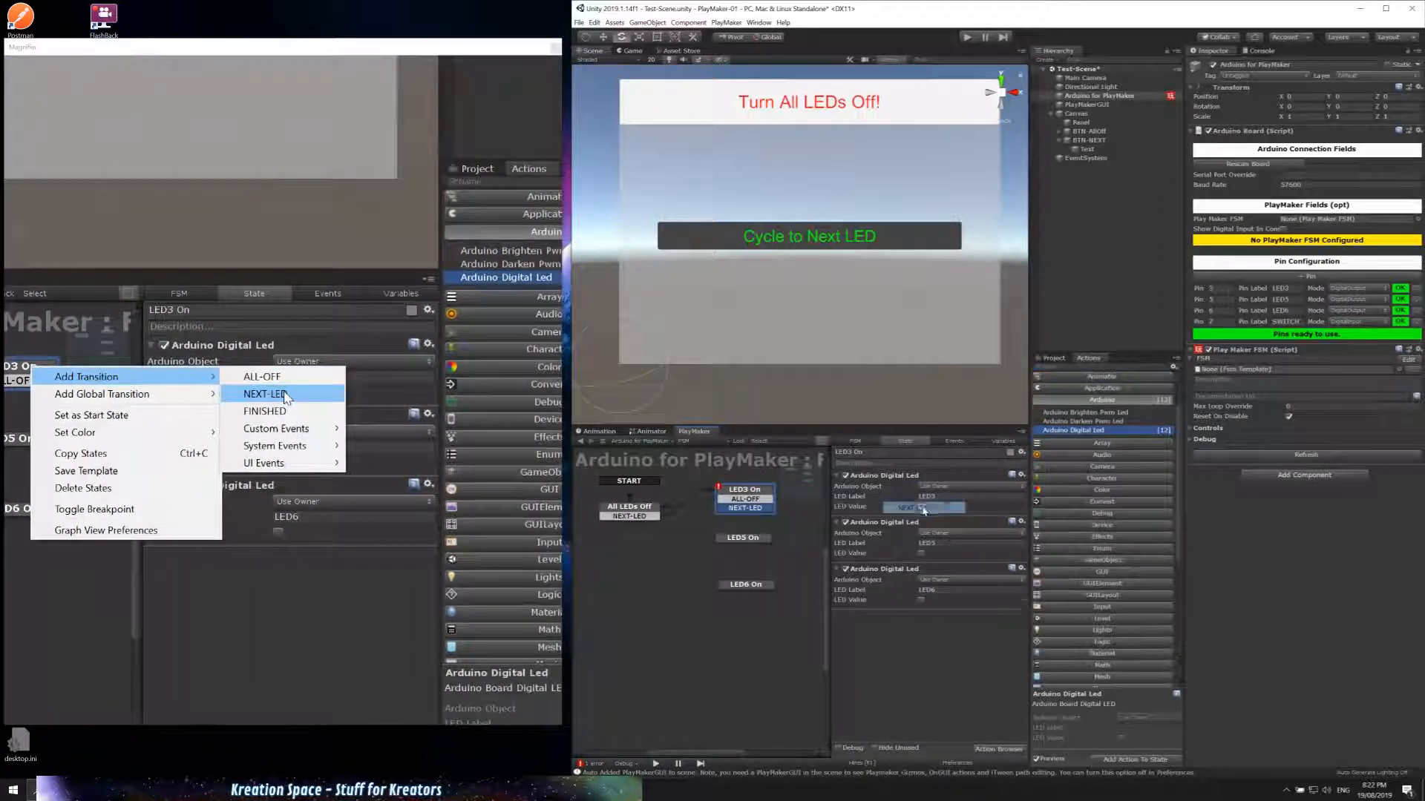
pyautogui.click(926, 509)
pyautogui.moveTo(745, 509); pyautogui.dragTo(759, 539)
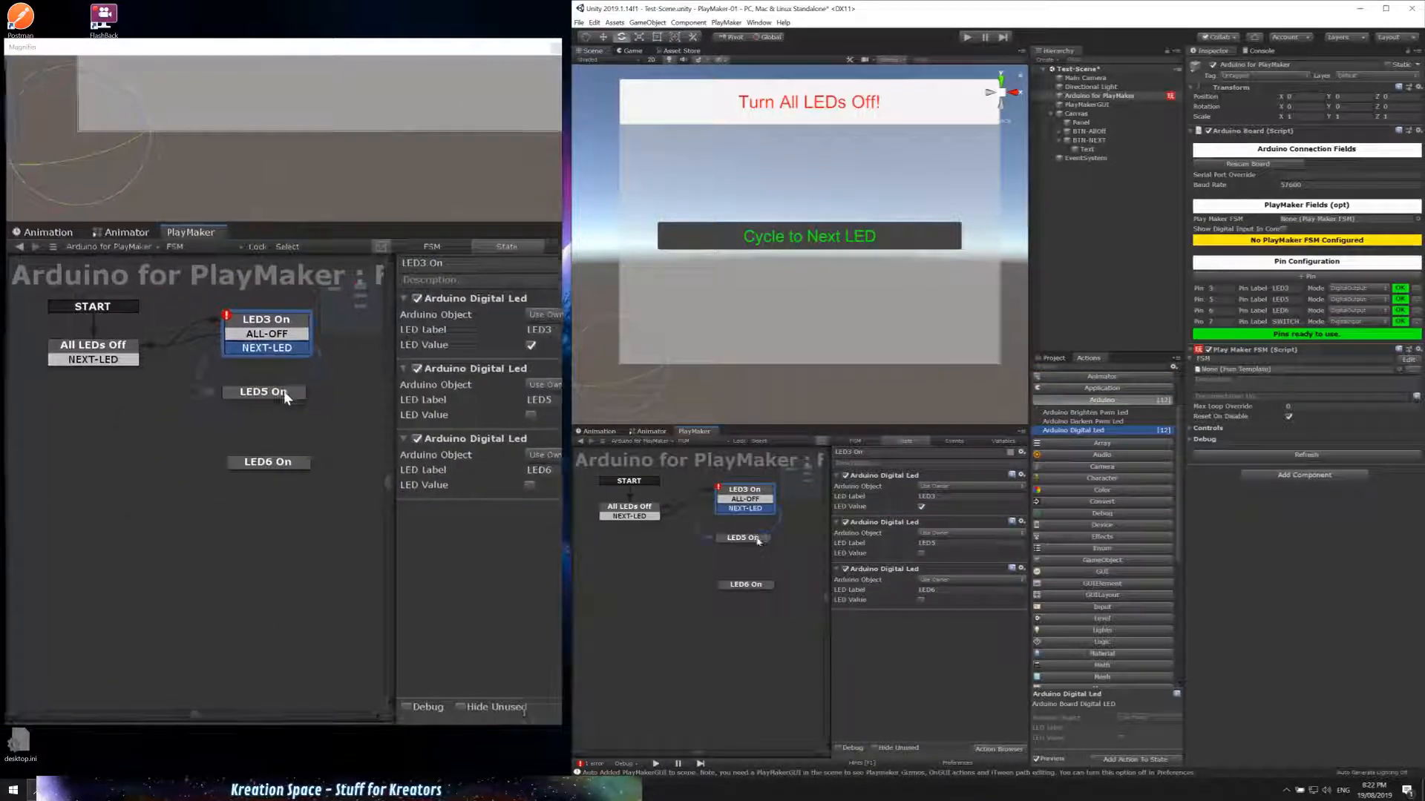
# Step: Add a NEXT-LED transition to the LED5 On state and link it to LED6 On
pyautogui.rightClick(759, 541)
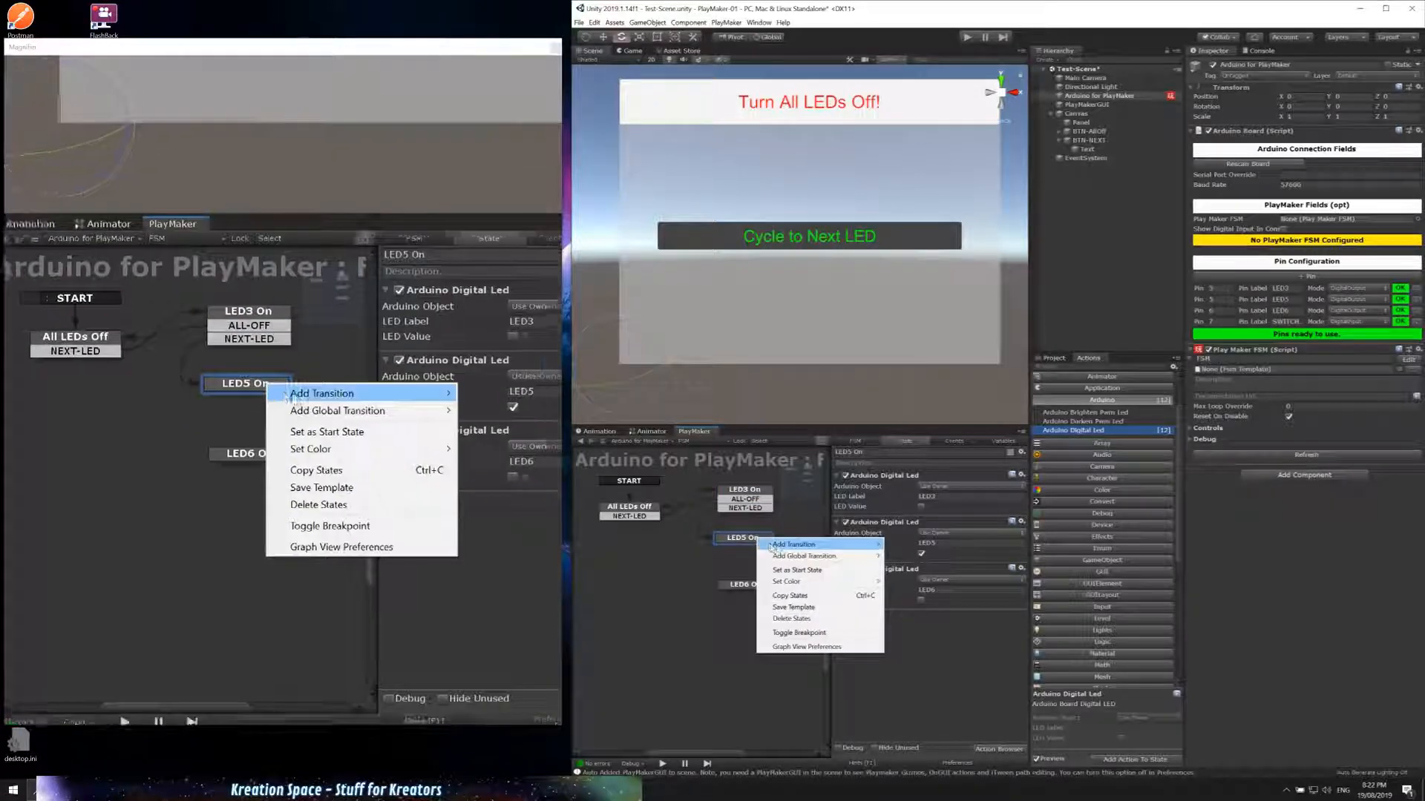
pyautogui.moveTo(853, 545)
pyautogui.click(911, 556)
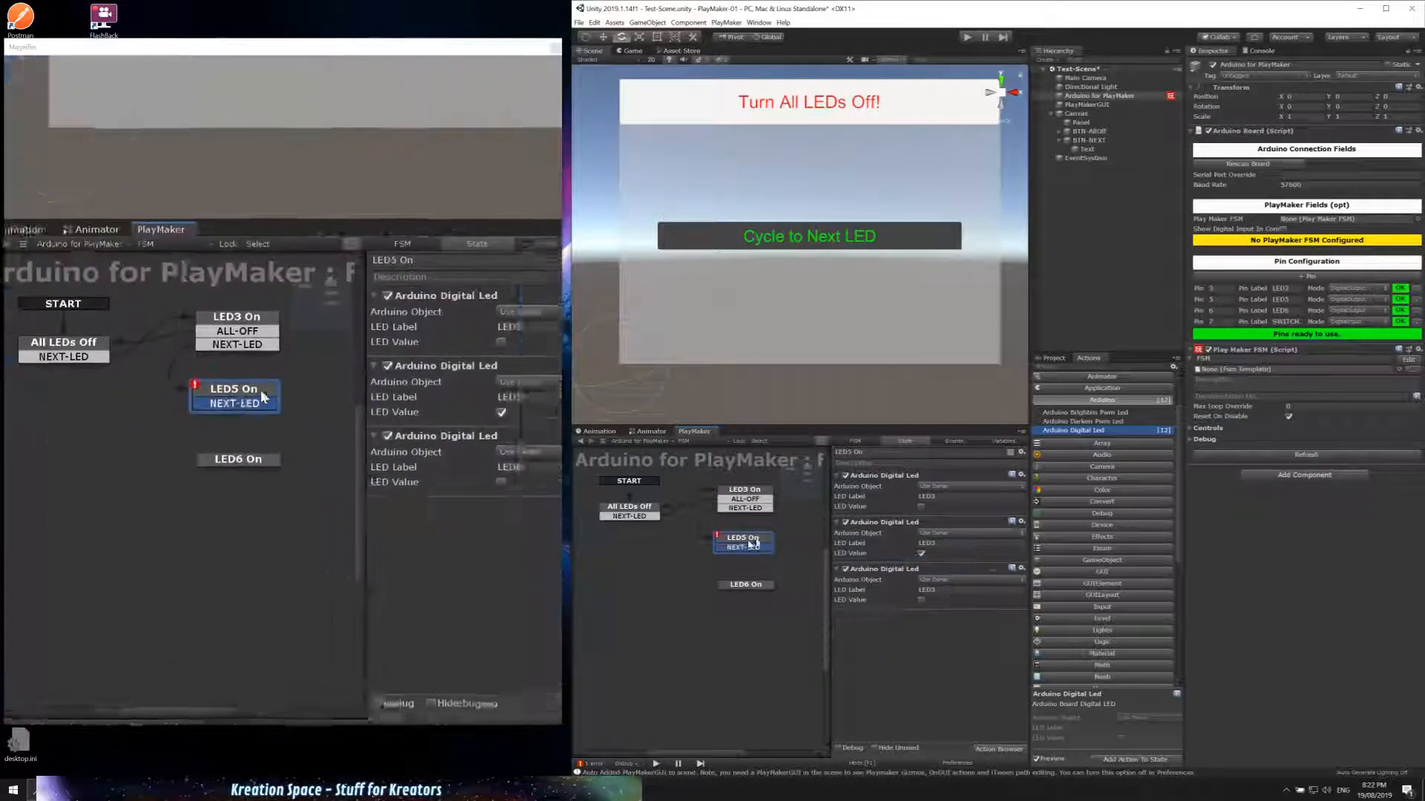
pyautogui.moveTo(743, 547); pyautogui.dragTo(750, 592)
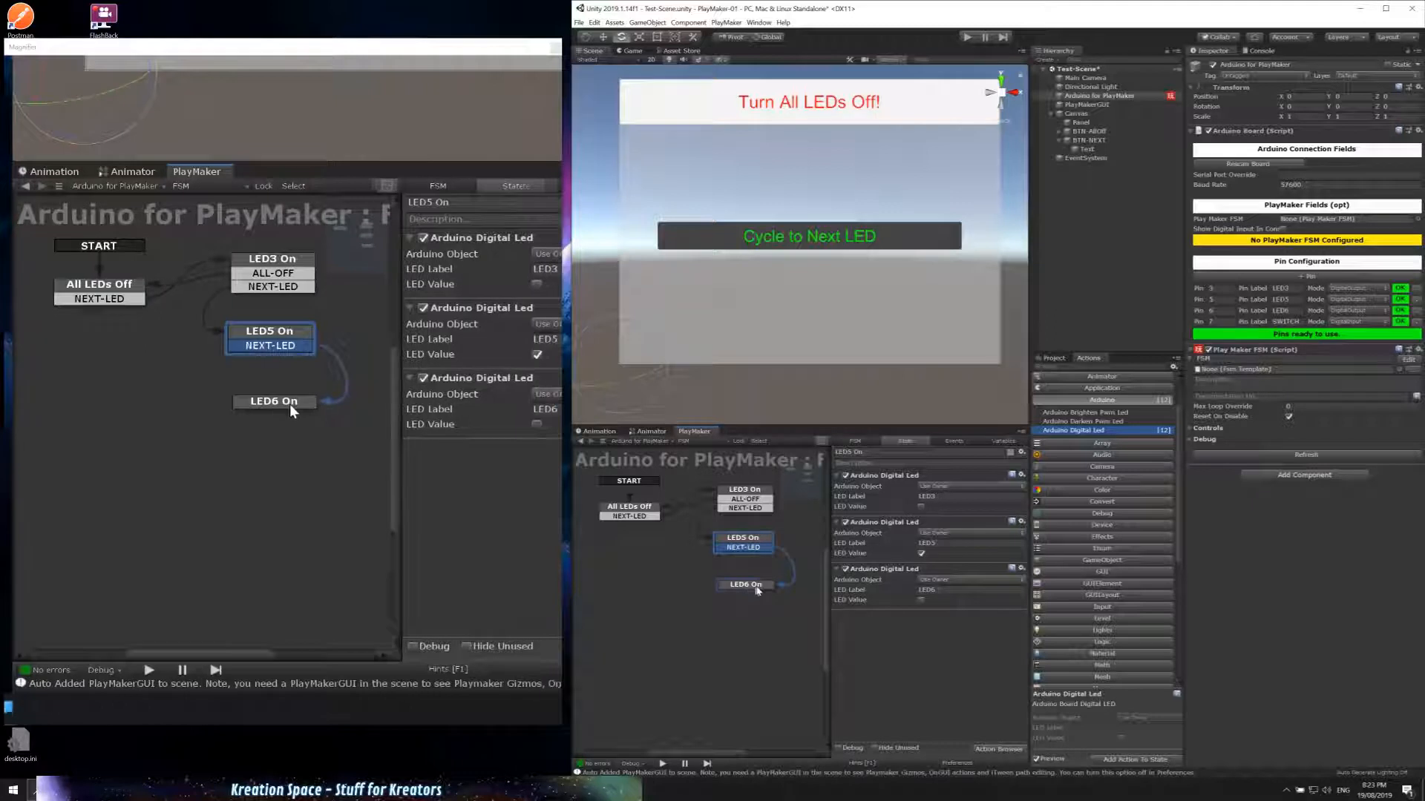
# Step: Add a NEXT-LED transition to the LED6 On state and link it back to LED3 On to close the cycle
pyautogui.click(756, 588)
pyautogui.rightClick(760, 590)
pyautogui.moveTo(798, 593)
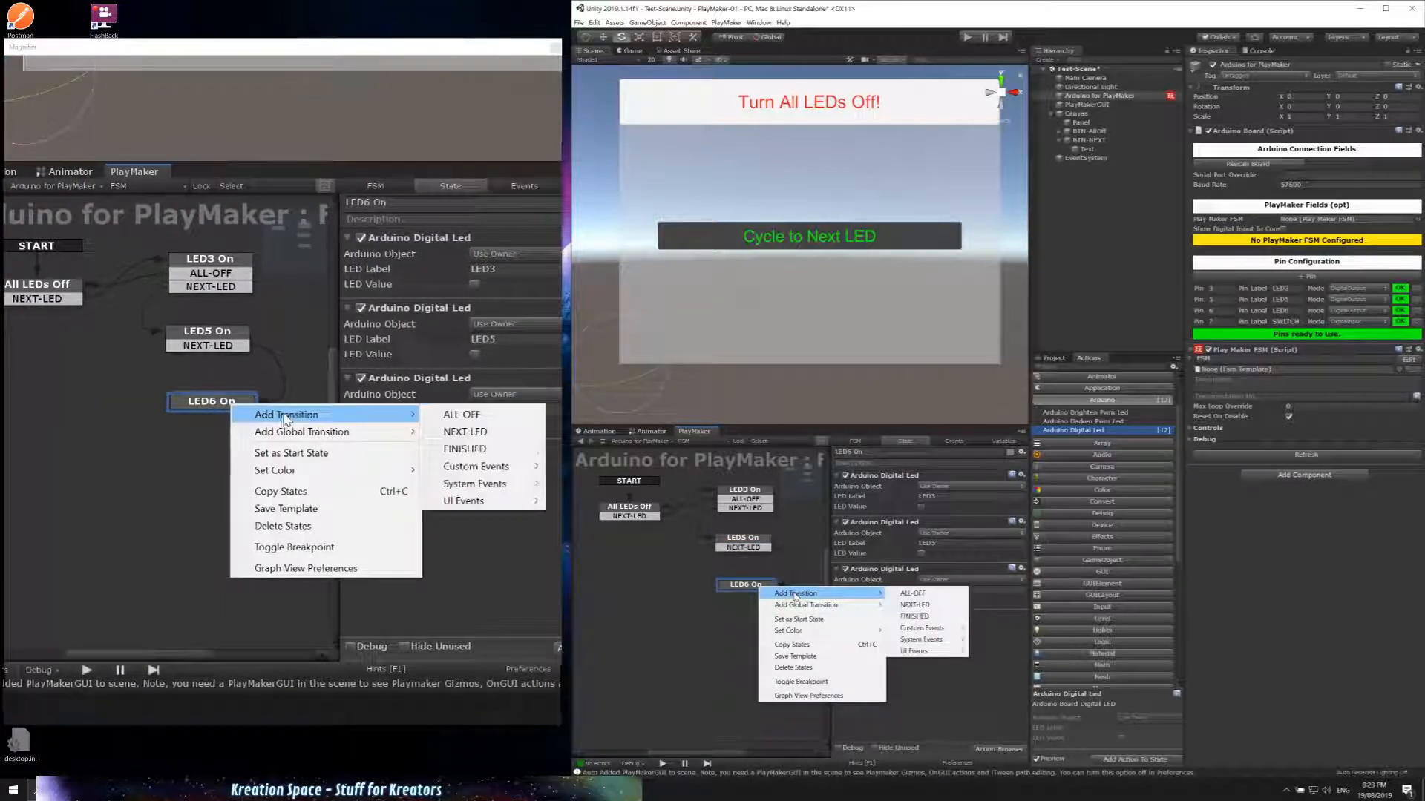
pyautogui.click(900, 606)
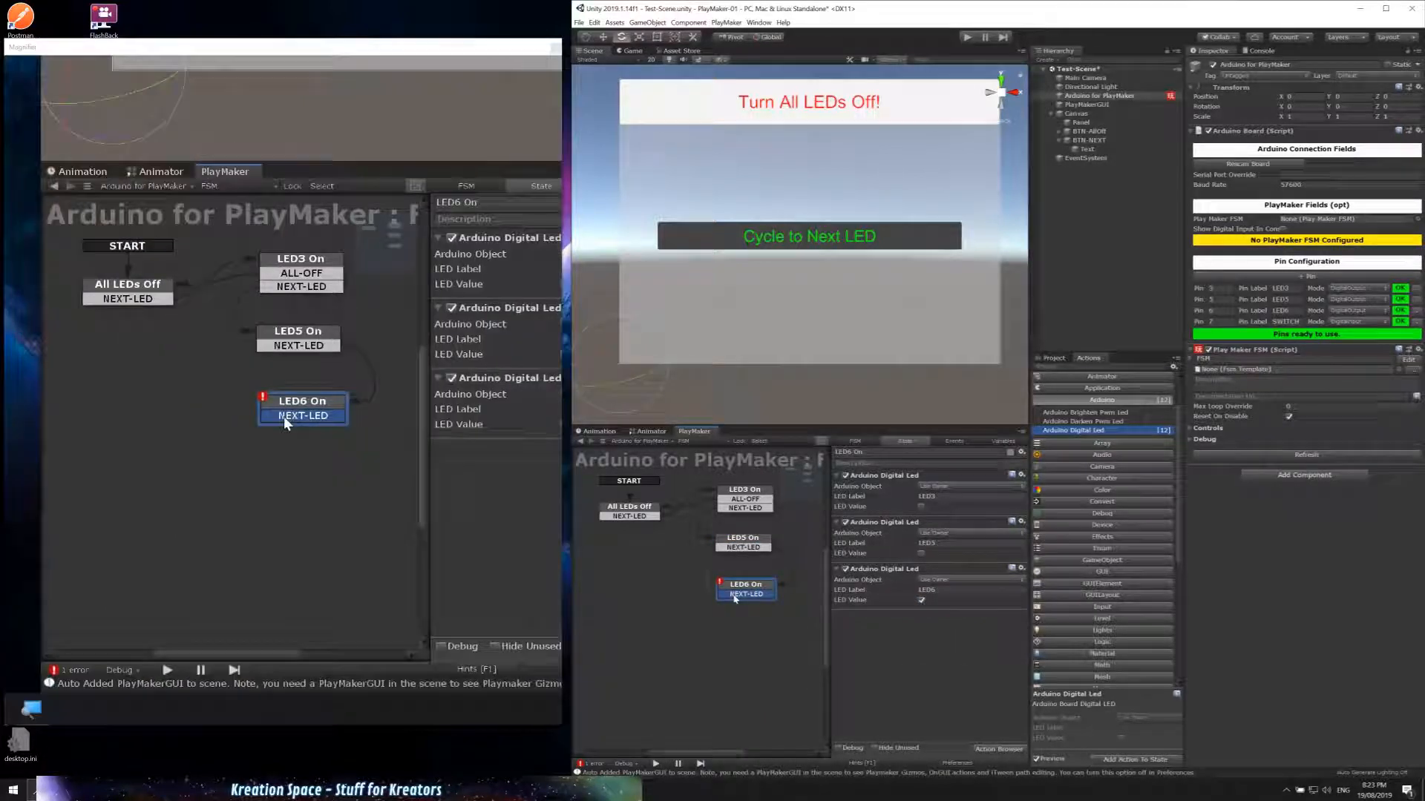
pyautogui.moveTo(735, 598); pyautogui.dragTo(729, 495)
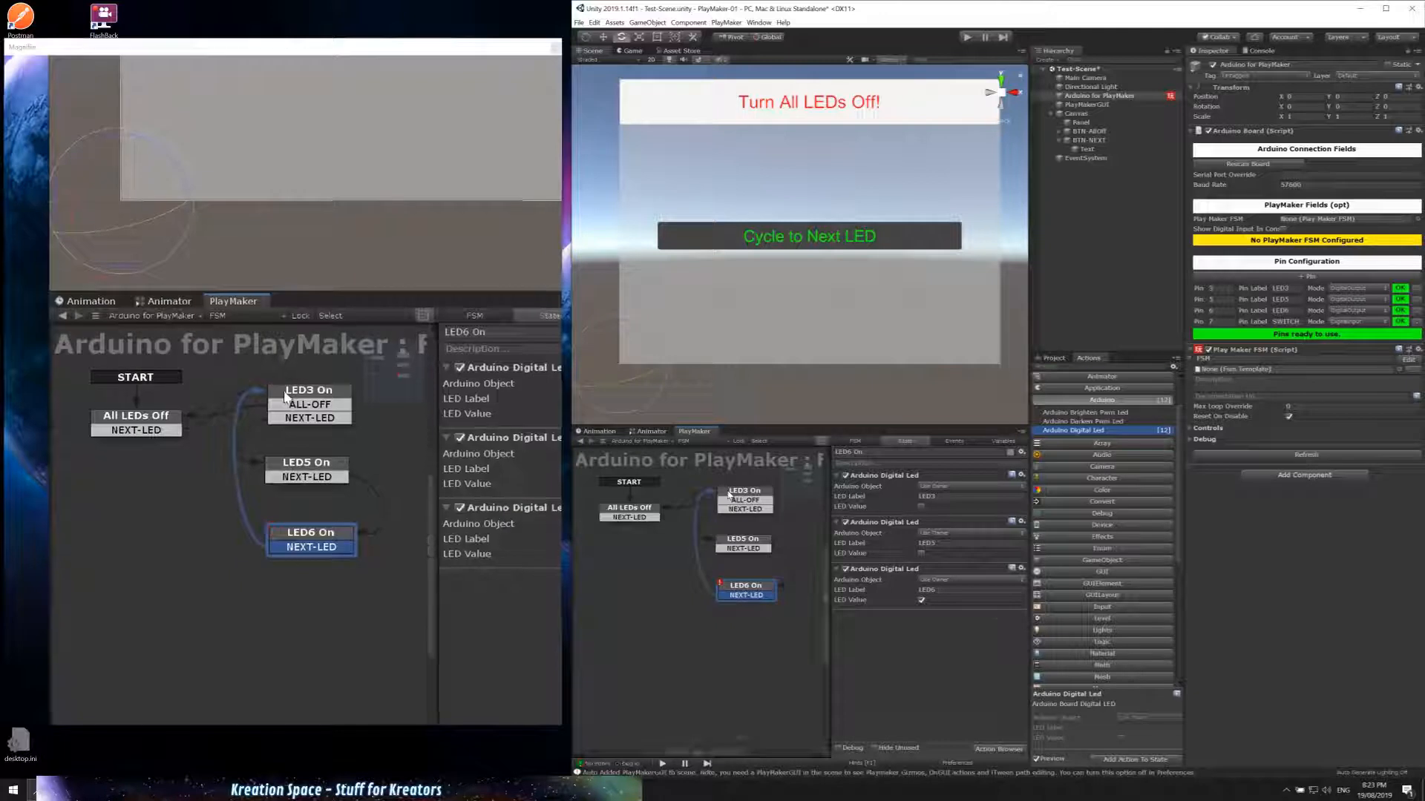
# Step: Add an ALL-OFF transition to the LED5 On state and link it back to All LEDs Off
pyautogui.click(750, 544)
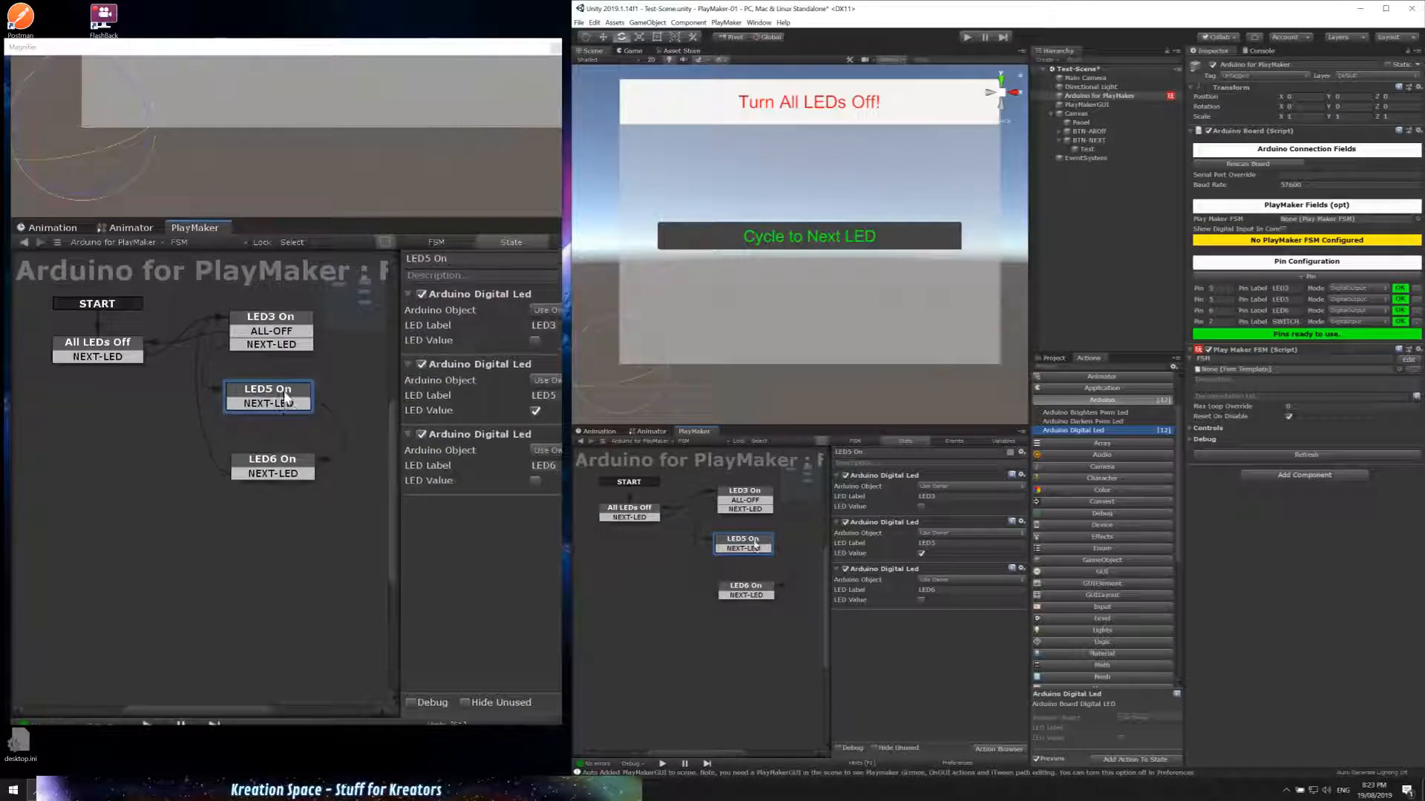
pyautogui.rightClick(754, 544)
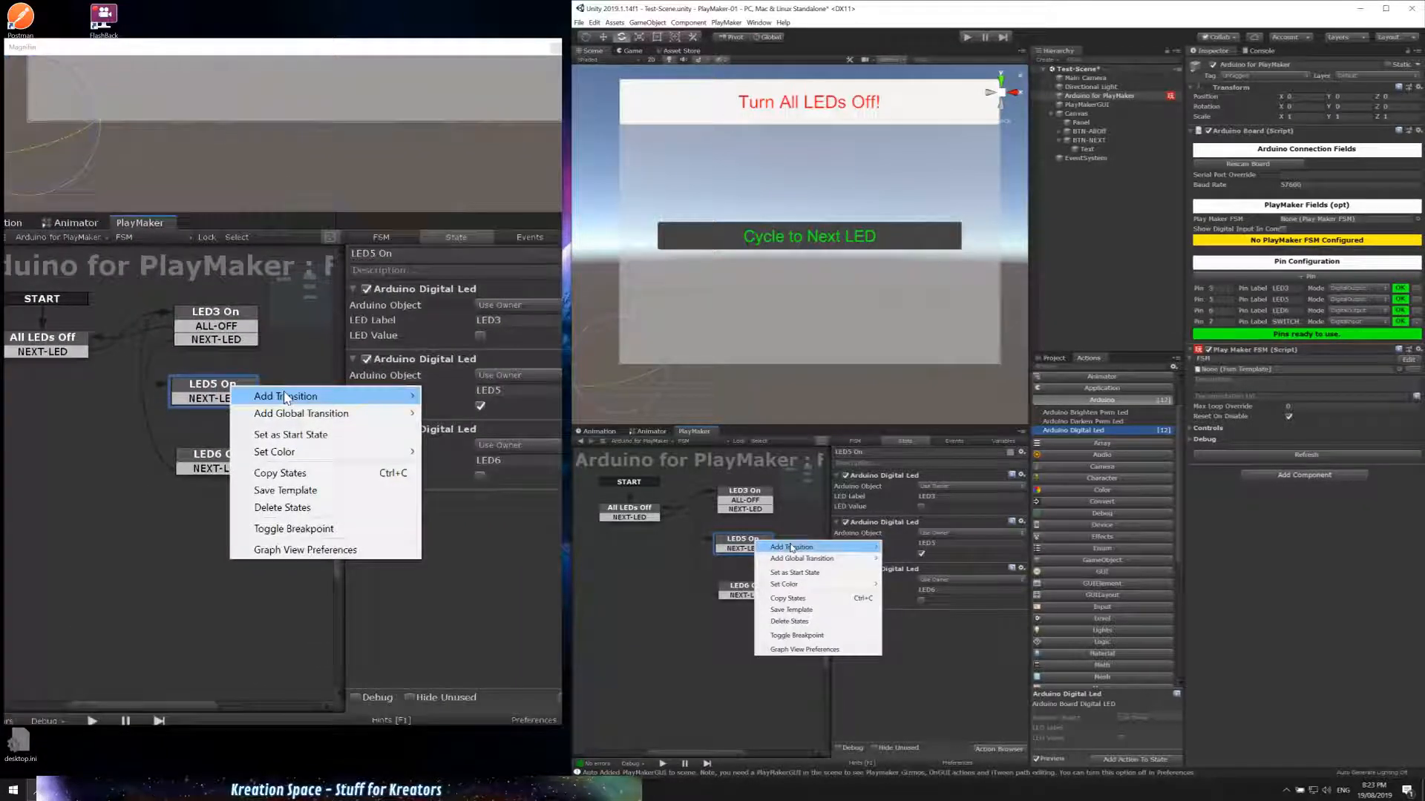
pyautogui.moveTo(865, 551)
pyautogui.click(909, 547)
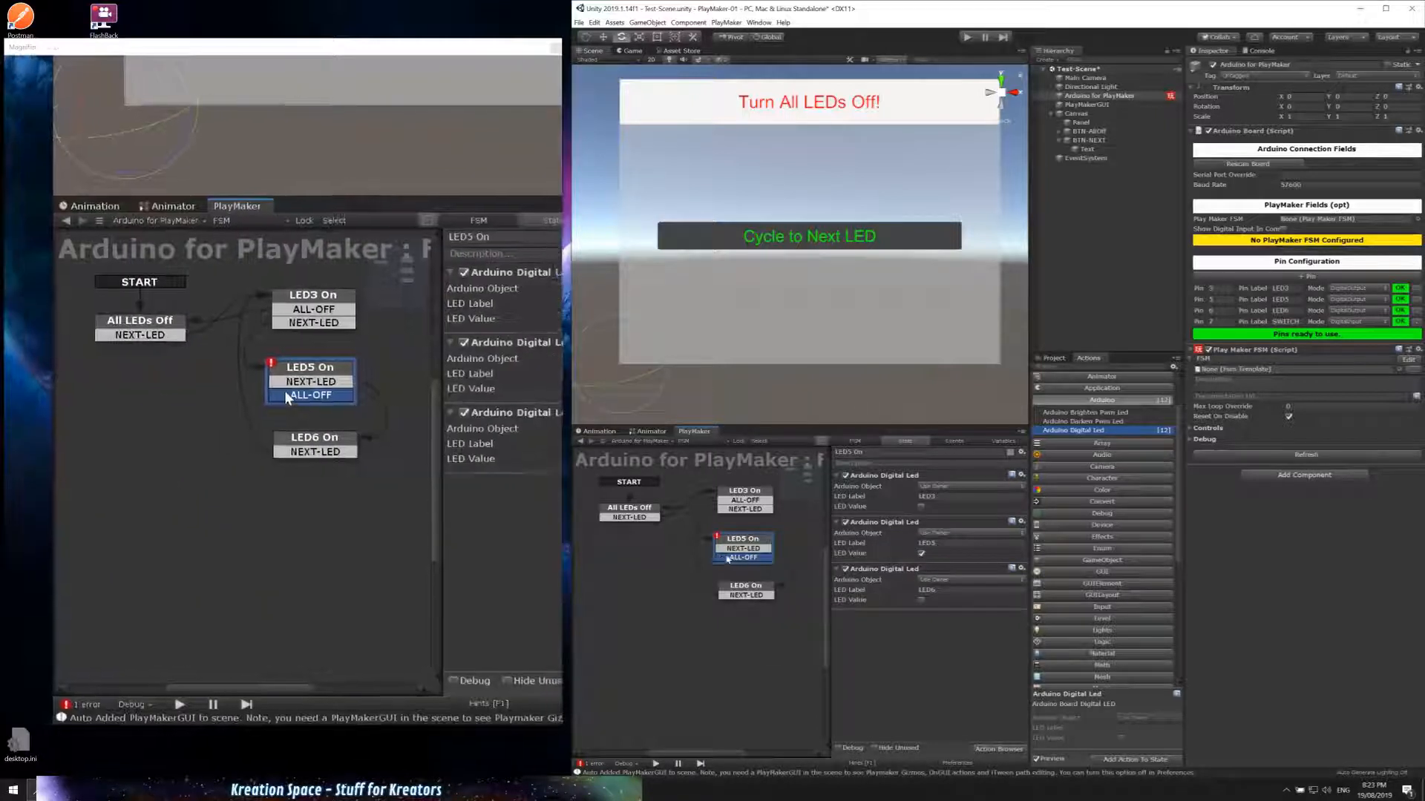
pyautogui.moveTo(670, 533); pyautogui.dragTo(650, 509)
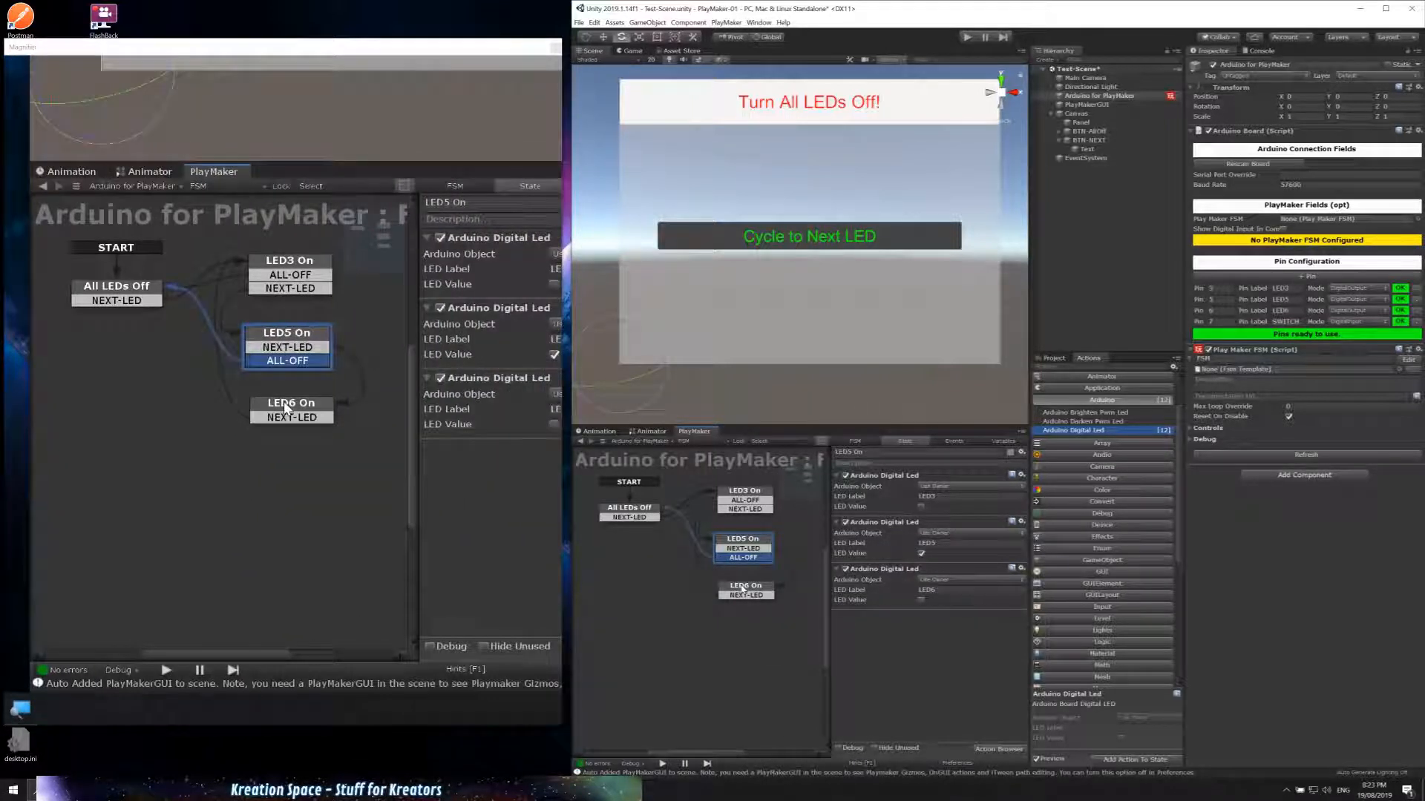
# Step: Add an ALL-OFF transition to the LED6 On state and link it back to All LEDs Off
pyautogui.rightClick(742, 589)
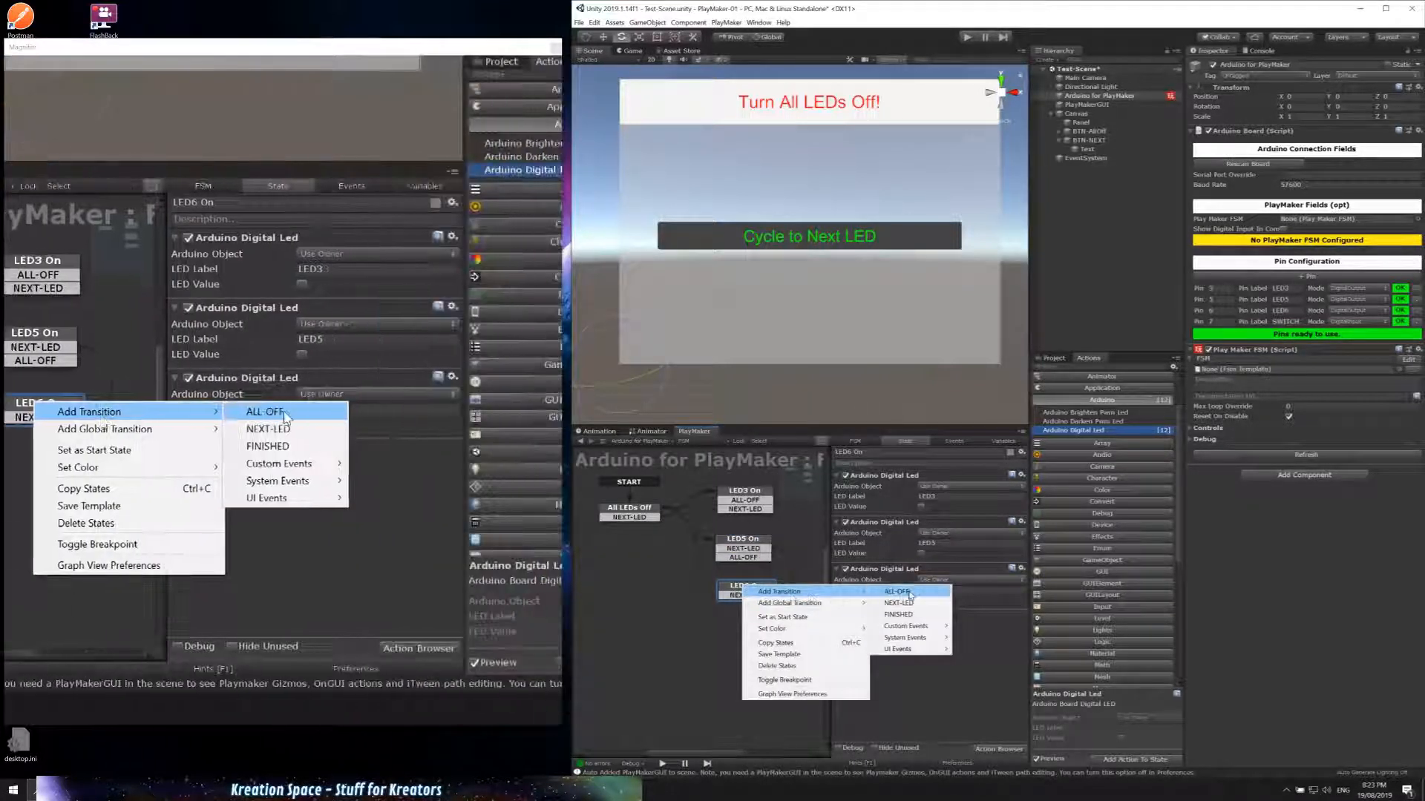
pyautogui.click(896, 591)
pyautogui.moveTo(748, 607); pyautogui.dragTo(639, 512)
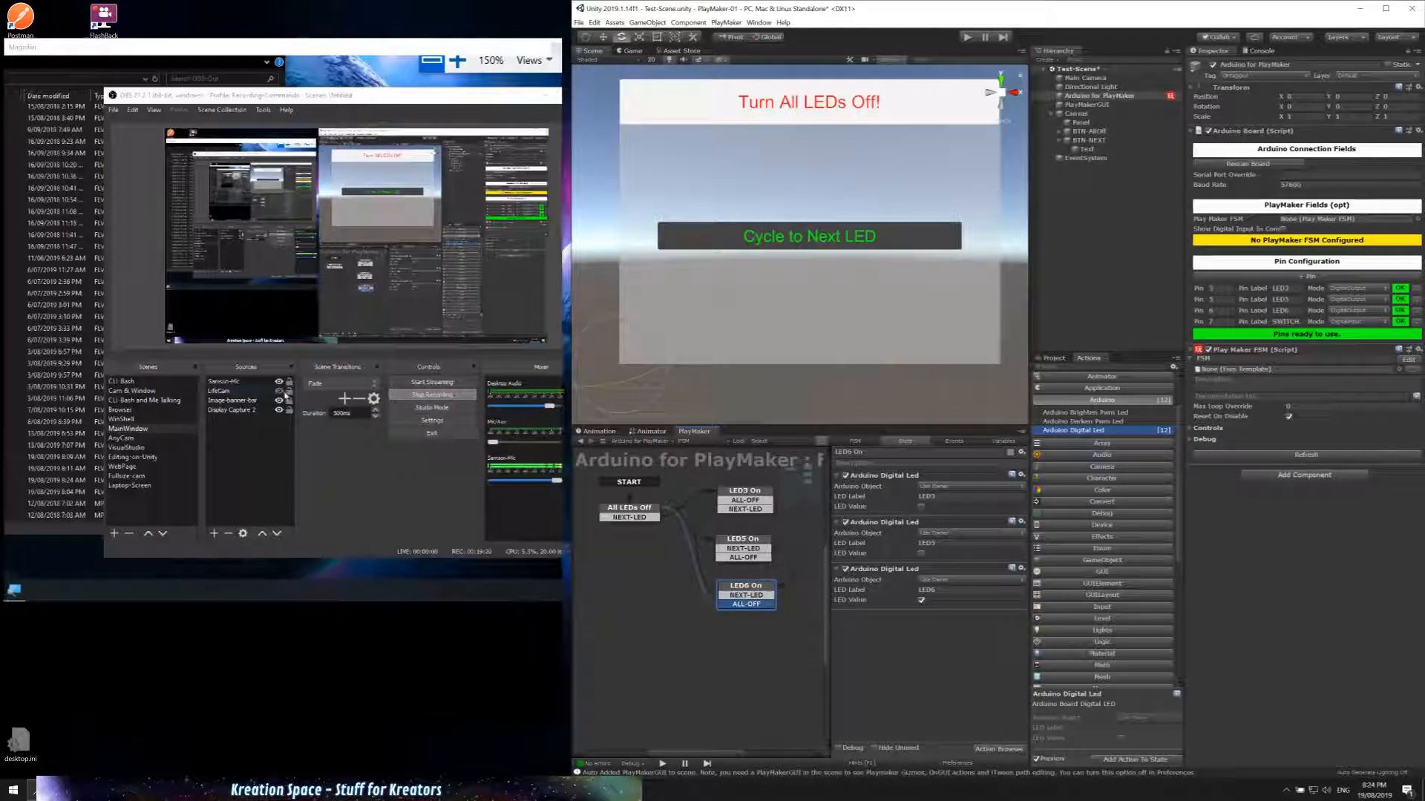
pyautogui.click(282, 392)
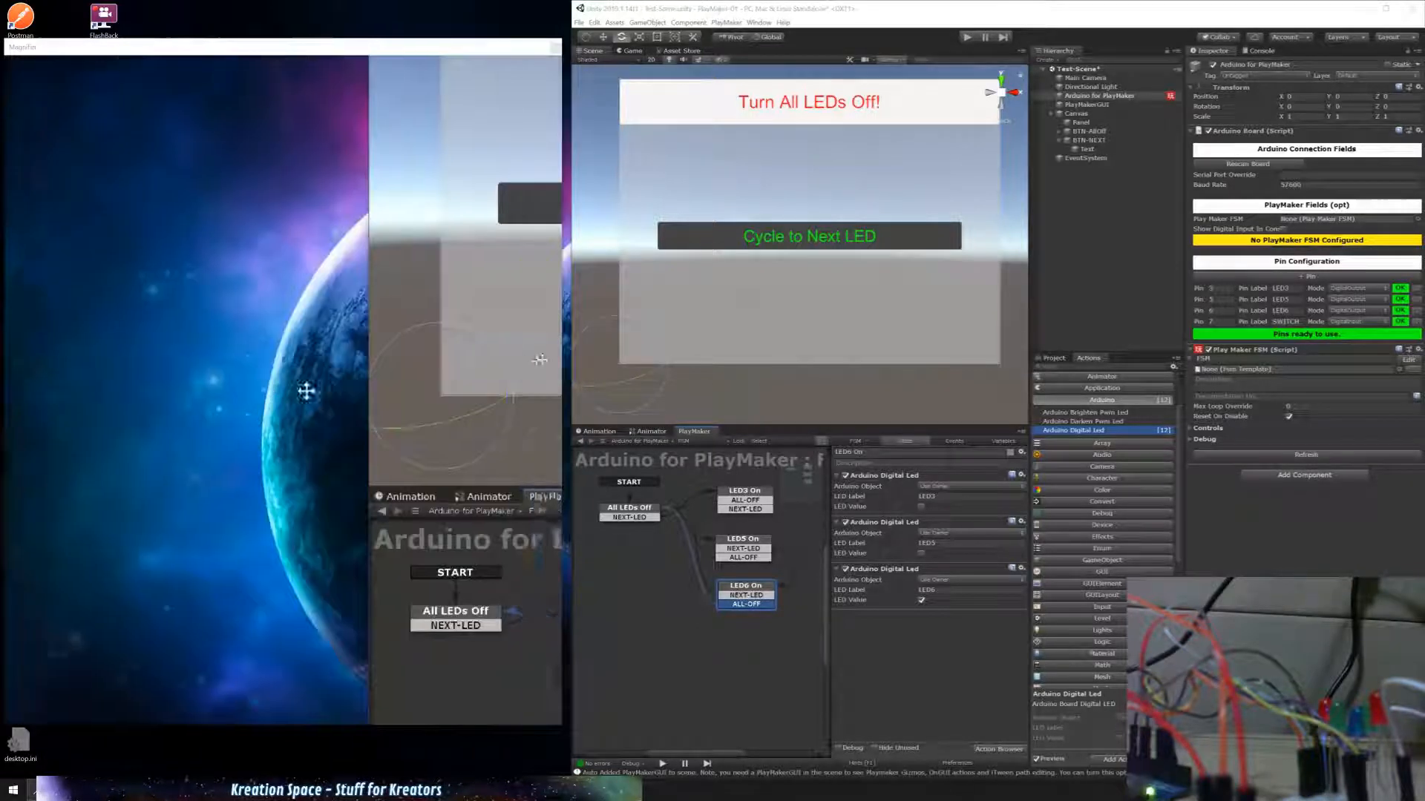
# Step: Run the scene, try the Cycle to Next LED button in the game view, and stop play mode
pyautogui.click(726, 303)
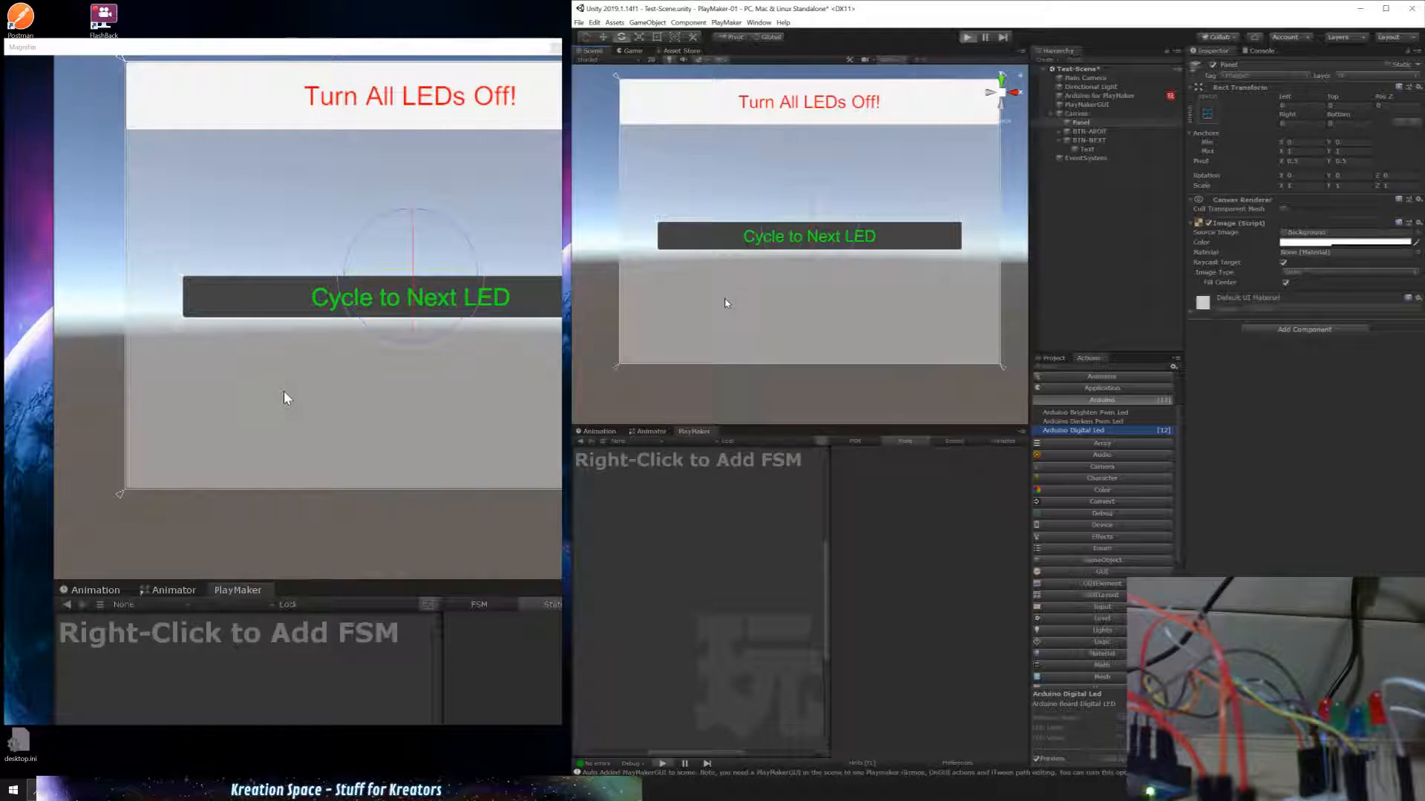
pyautogui.hotkey('ctrl', 'p')
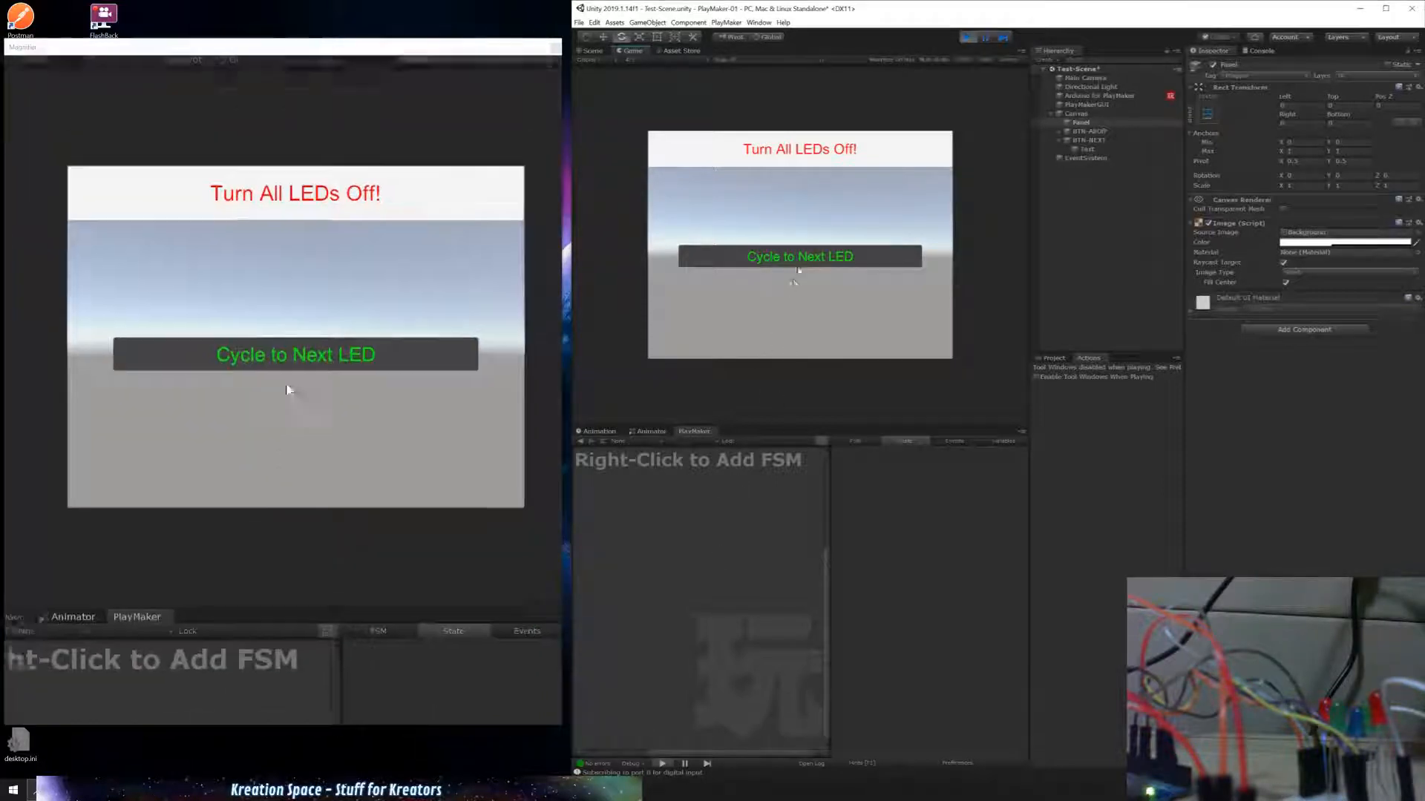
pyautogui.click(797, 259)
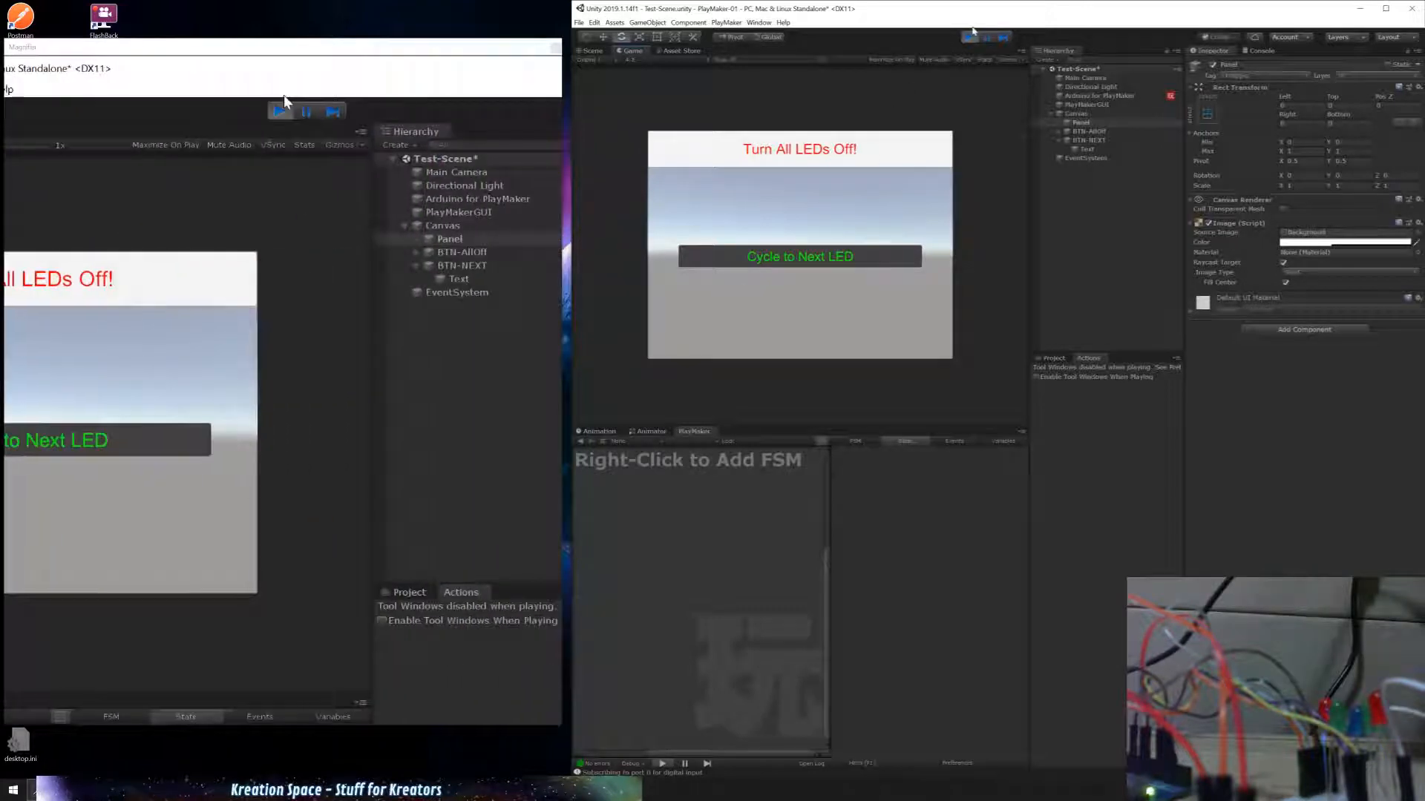
pyautogui.click(967, 36)
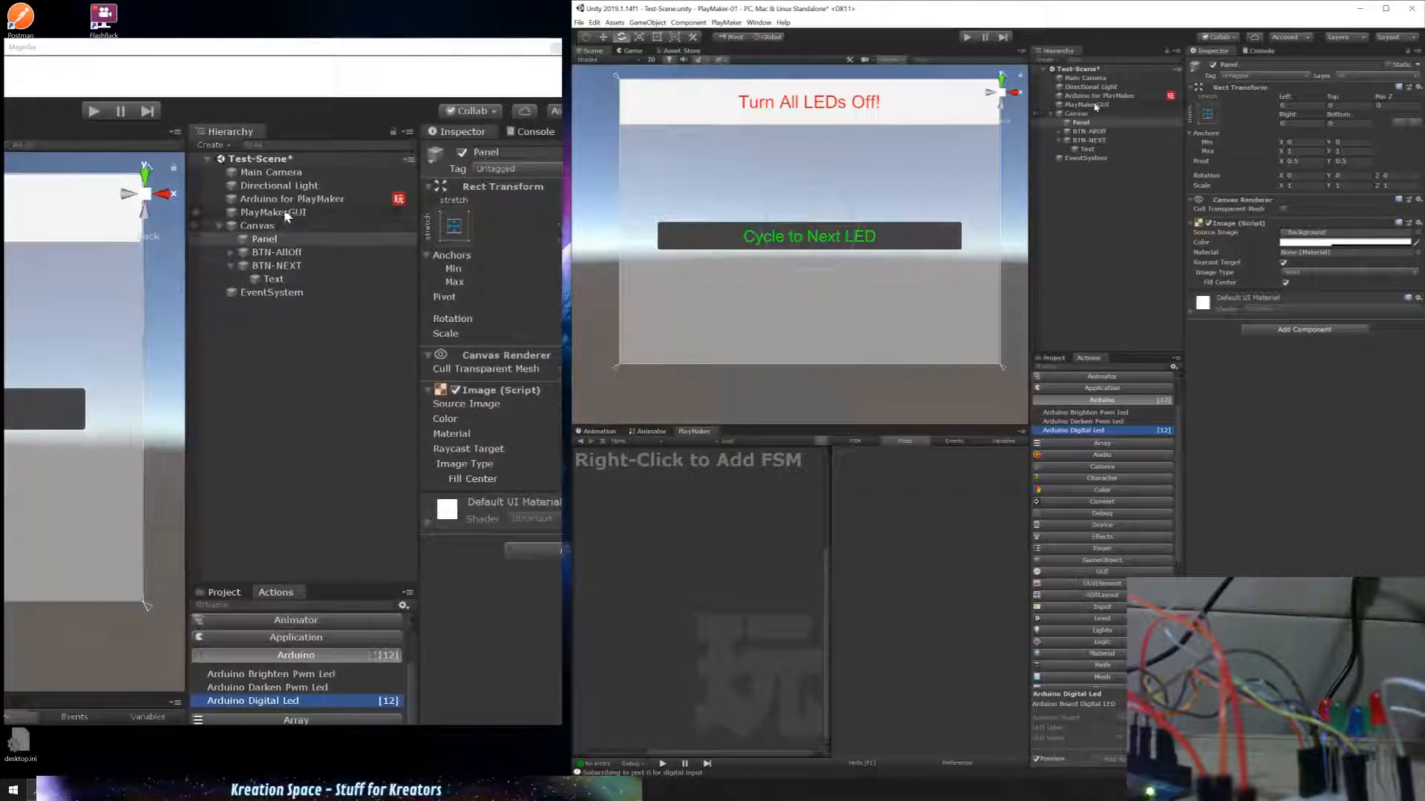
# Step: Add an On Click entry to the BTN-AllOff button and assign the Arduino for PlayMaker object to it
pyautogui.click(1098, 96)
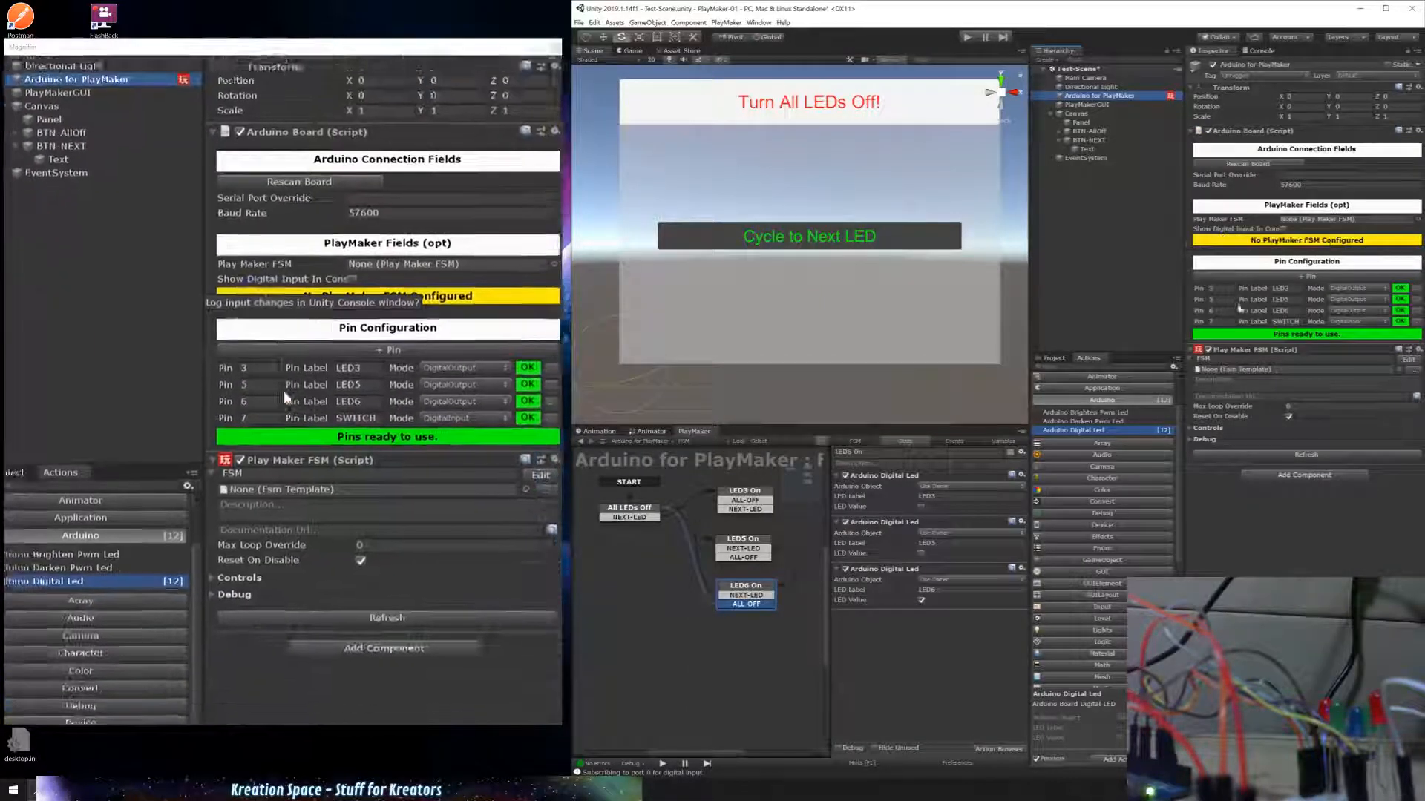
pyautogui.click(890, 100)
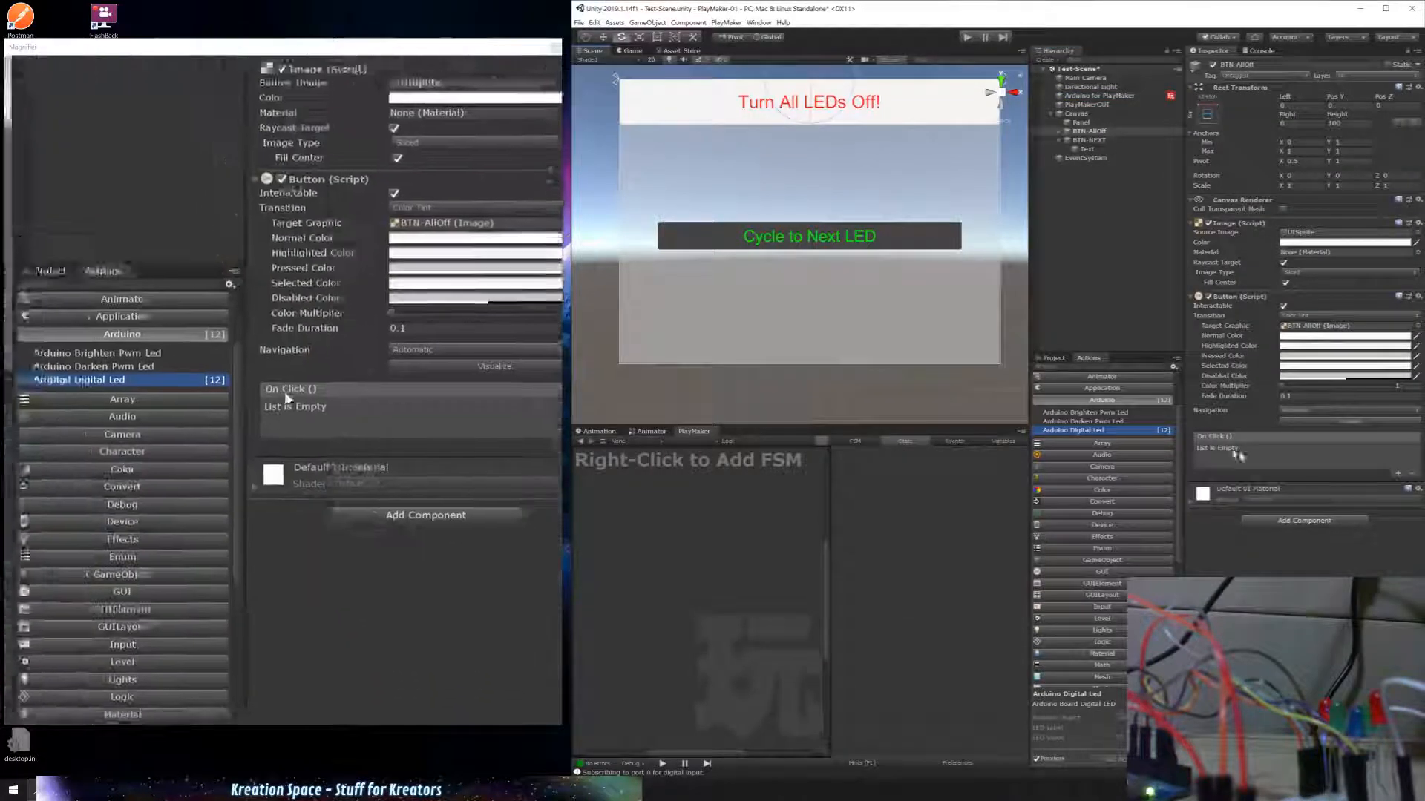
pyautogui.click(1398, 474)
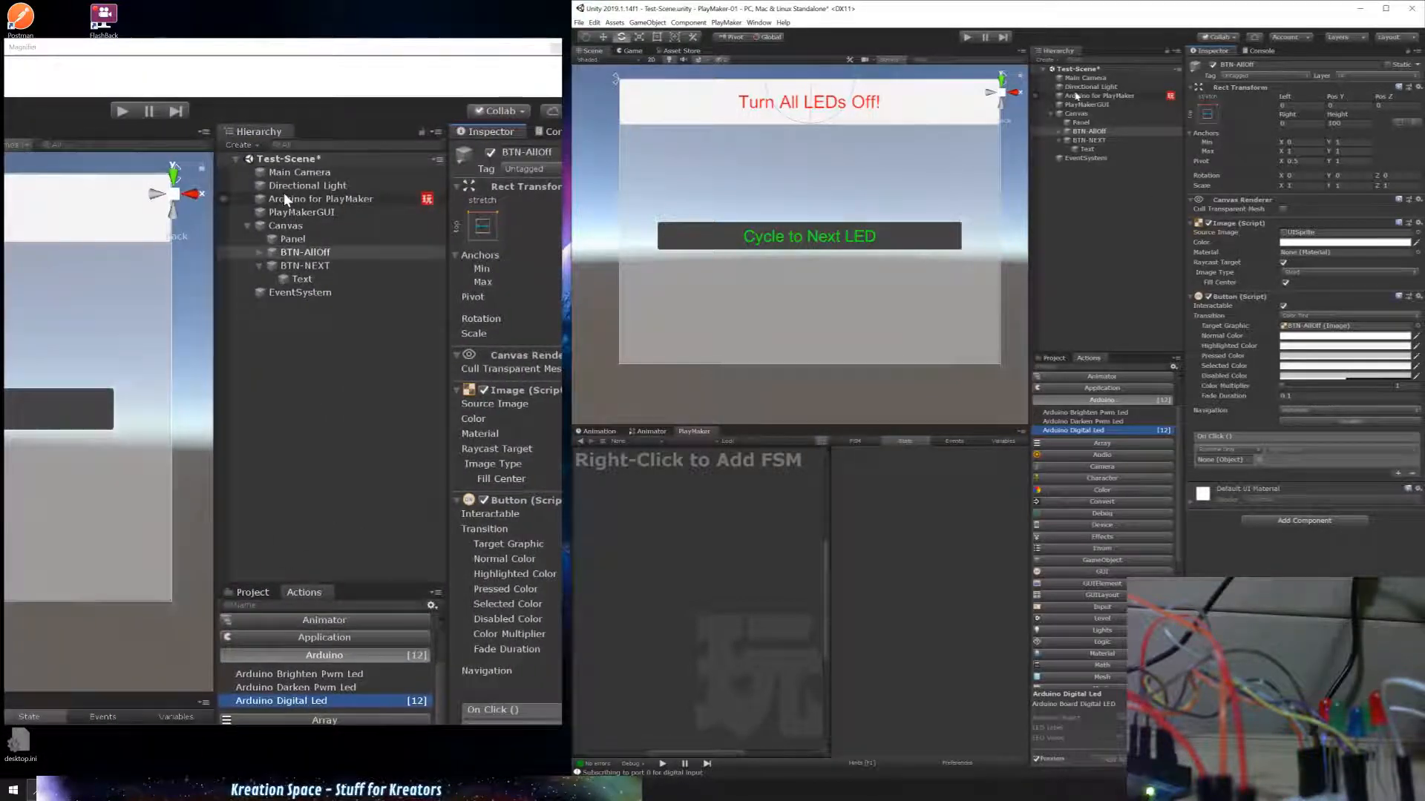
pyautogui.moveTo(1085, 97); pyautogui.dragTo(1218, 464)
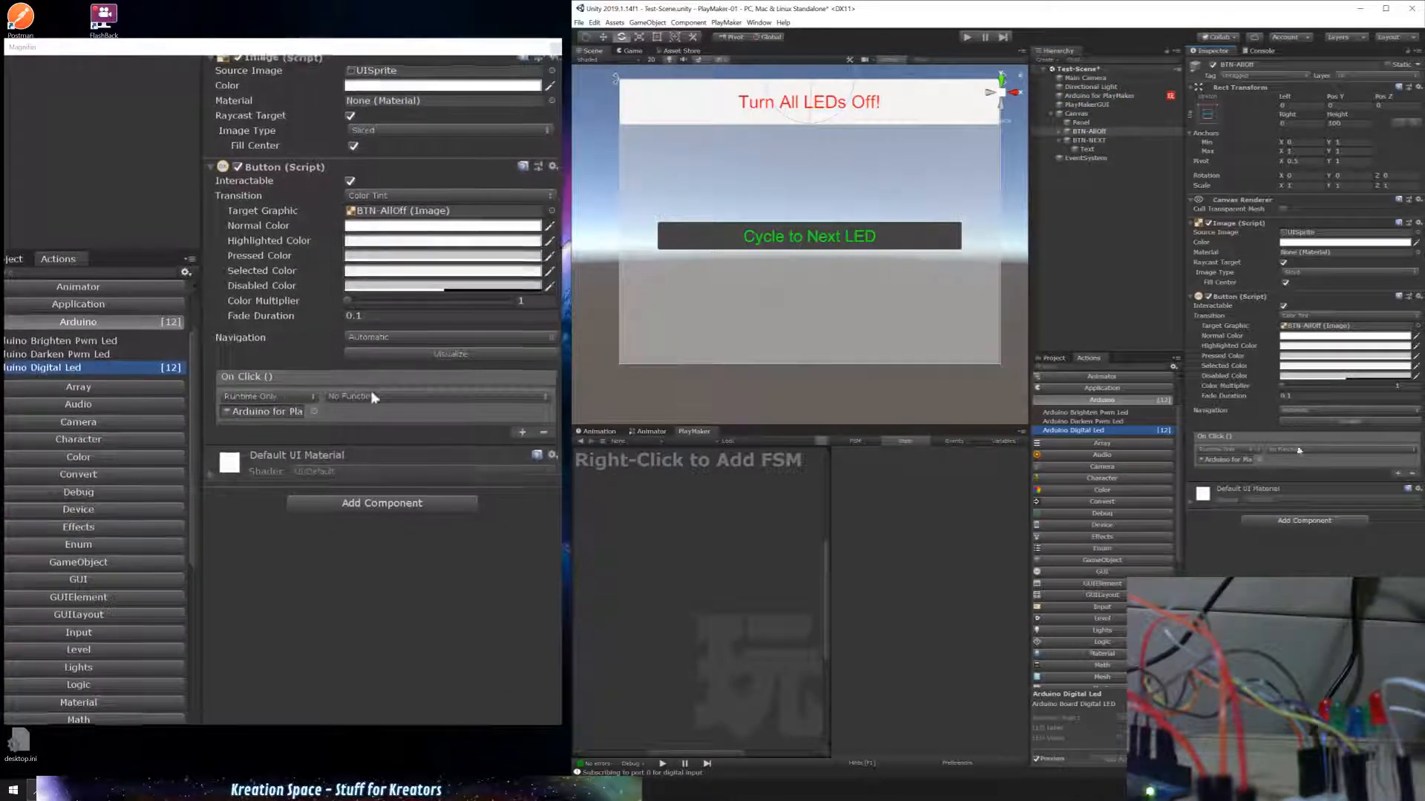
# Step: Set BTN-AllOff's On Click function to PlayMakerFSM SendEvent with the argument ALL-OFF, and check the event names in the Arduino FSM
pyautogui.click(1300, 450)
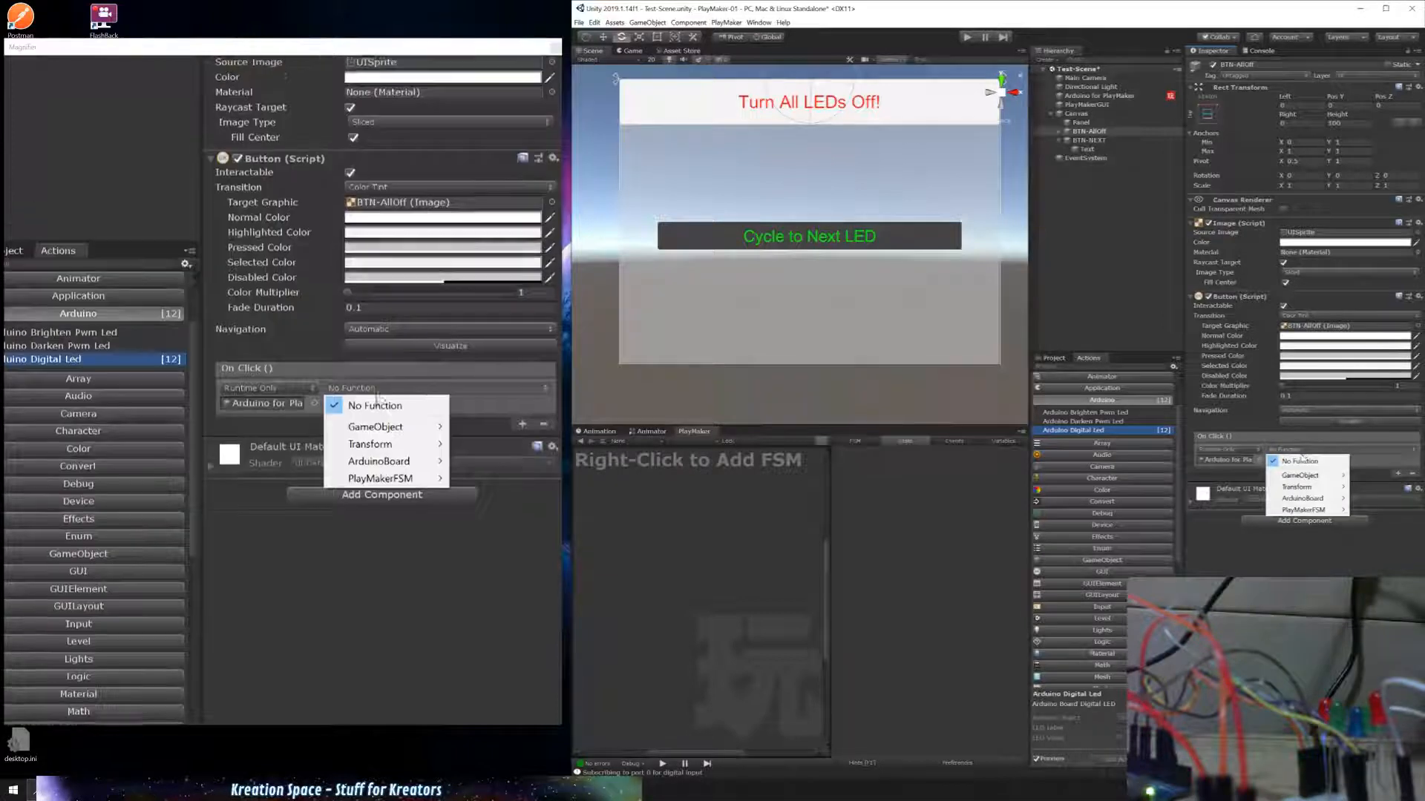
pyautogui.moveTo(1302, 510)
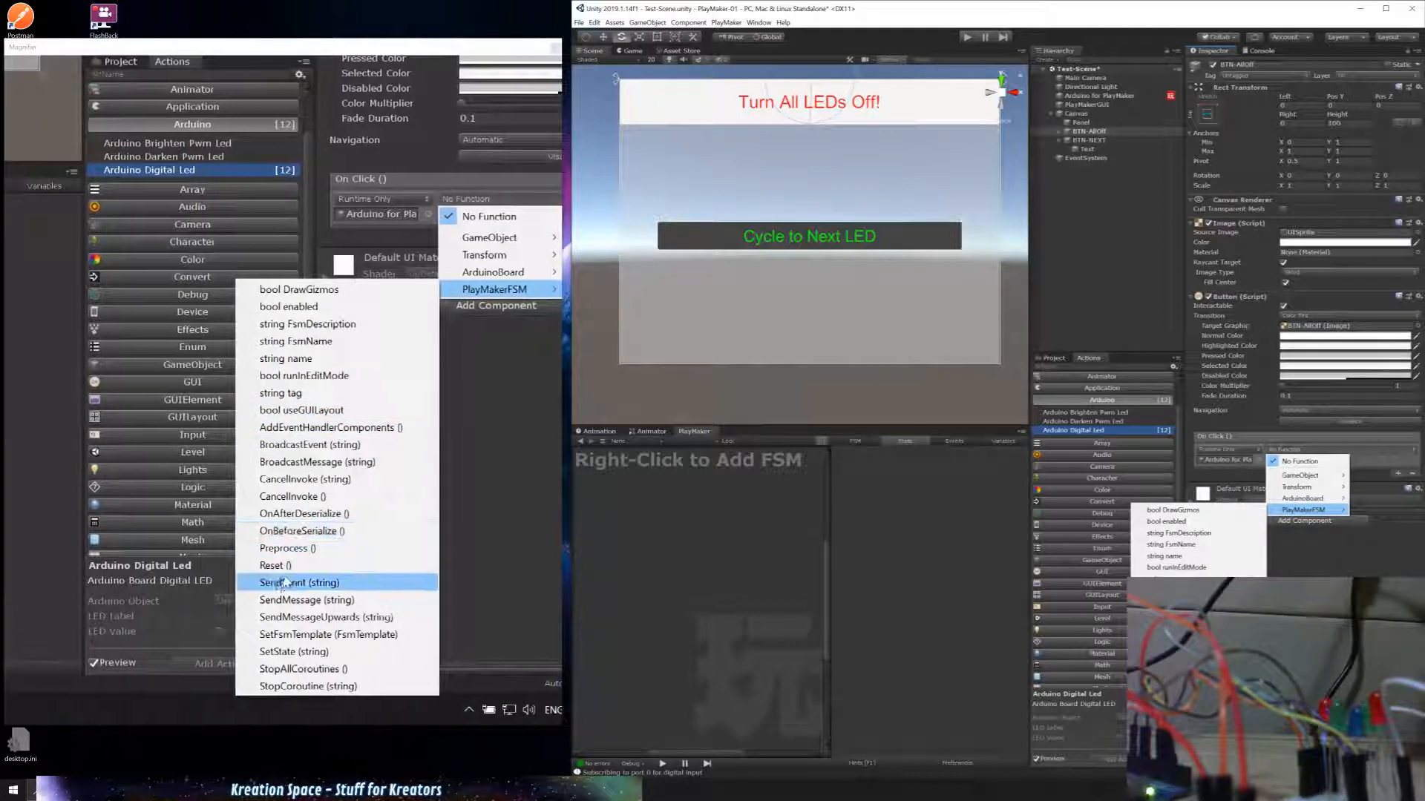
pyautogui.click(1168, 704)
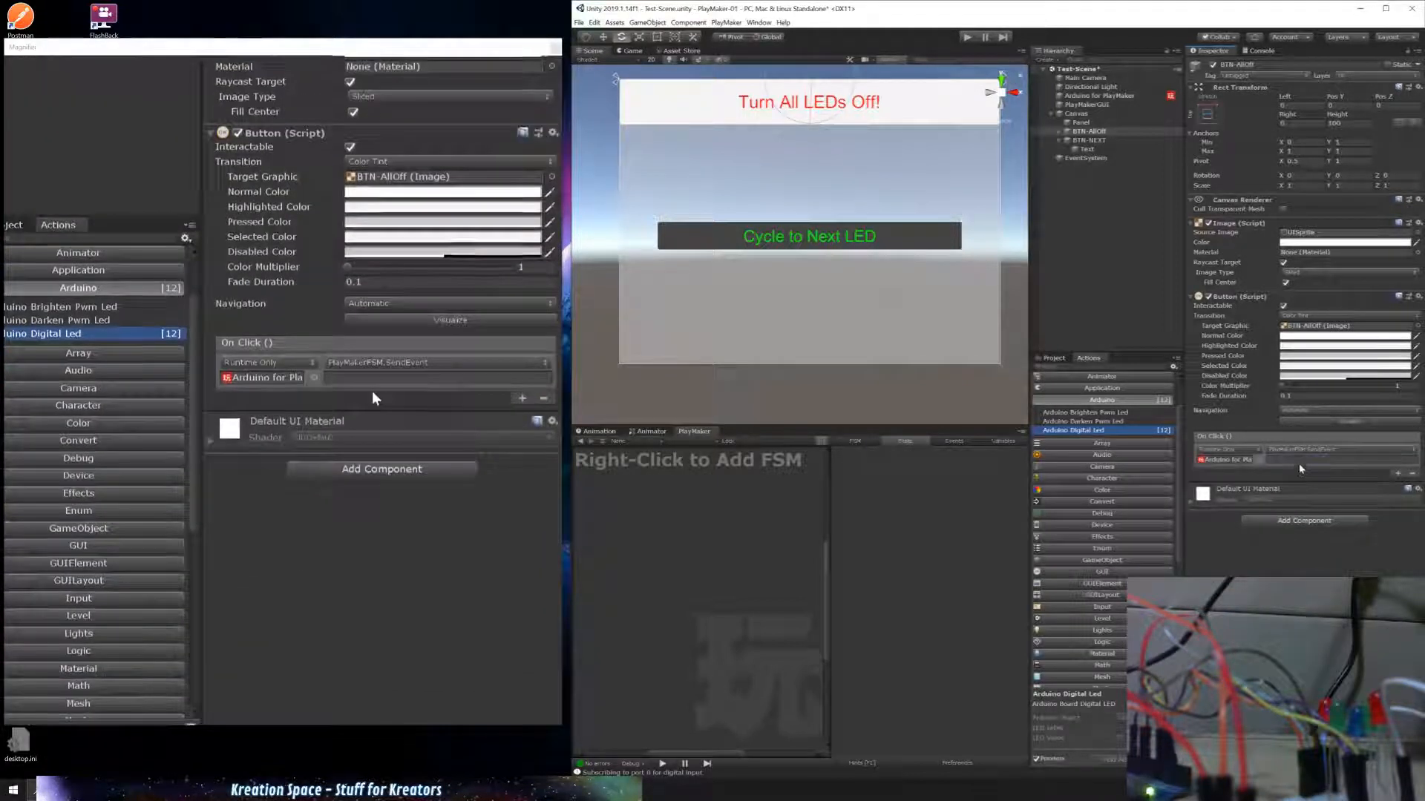
pyautogui.click(1301, 460)
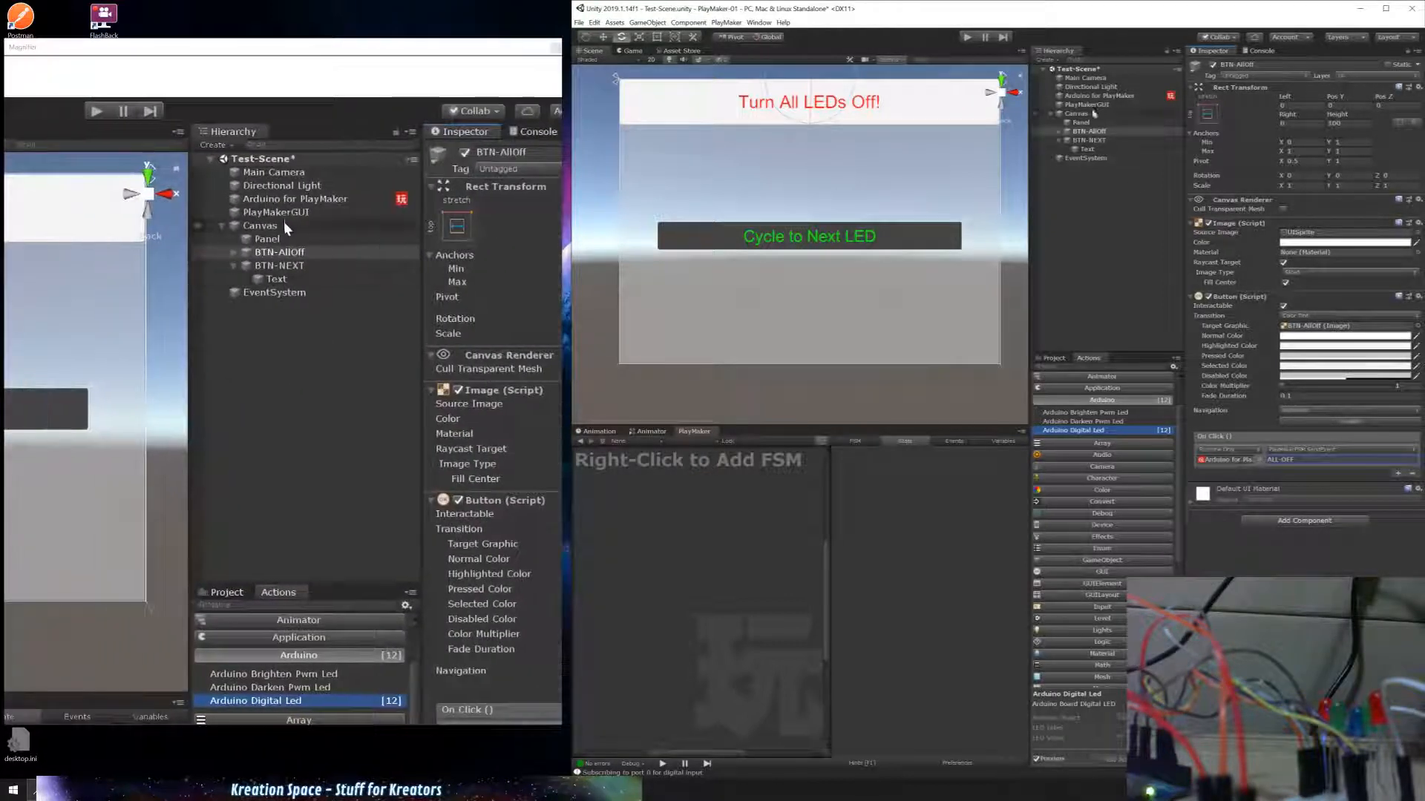
pyautogui.click(1091, 98)
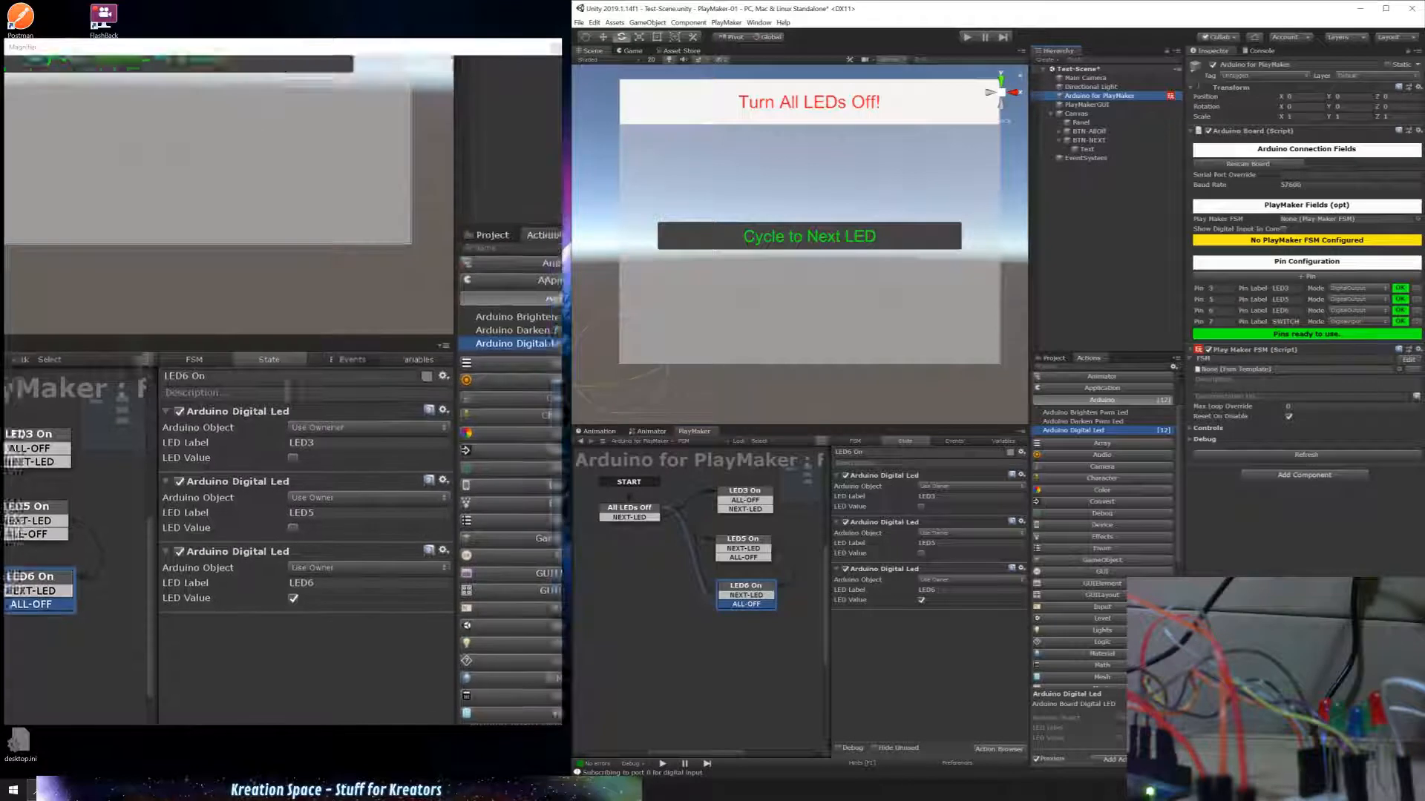
pyautogui.click(955, 442)
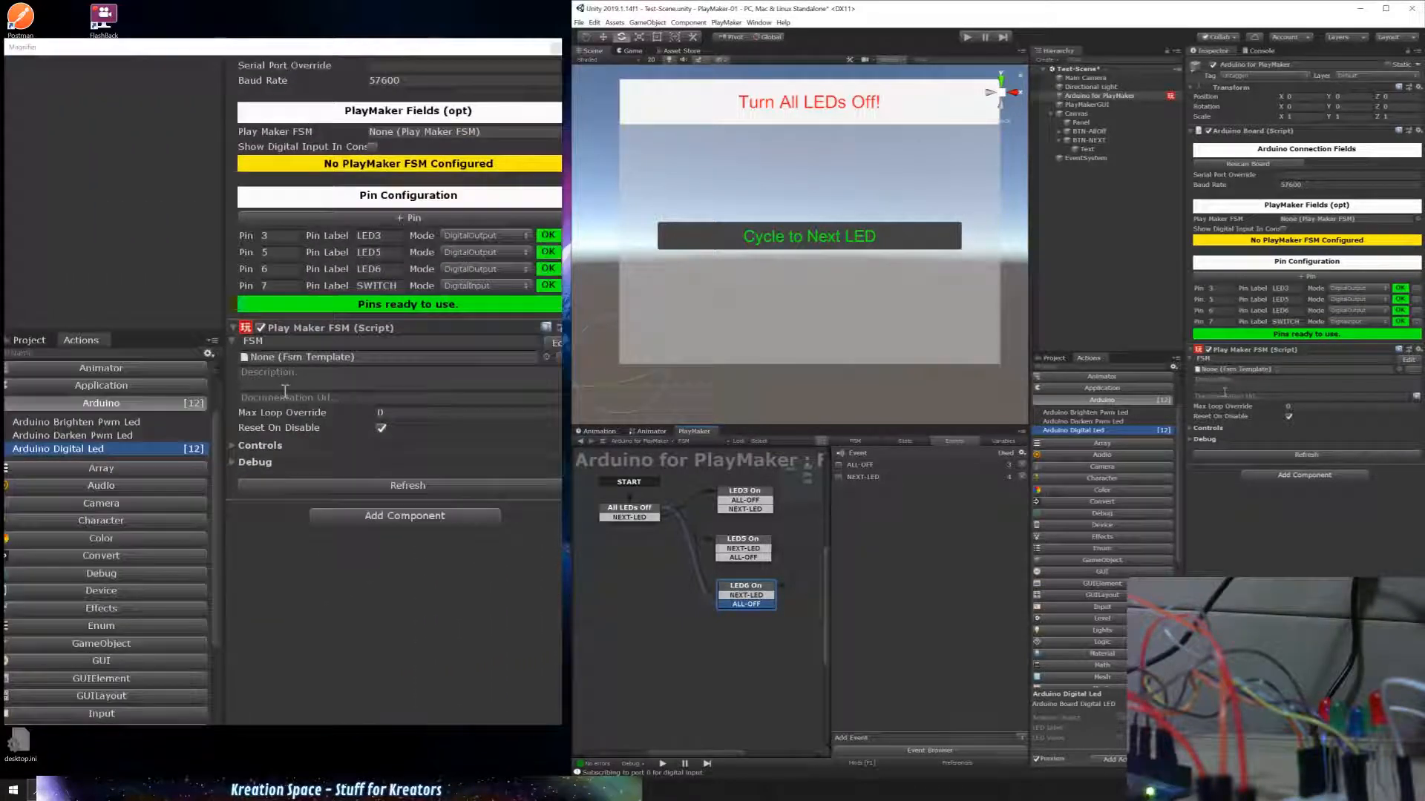
# Step: Add an On Click entry to the BTN-NEXT button and assign the Arduino for PlayMaker object to it
pyautogui.click(923, 237)
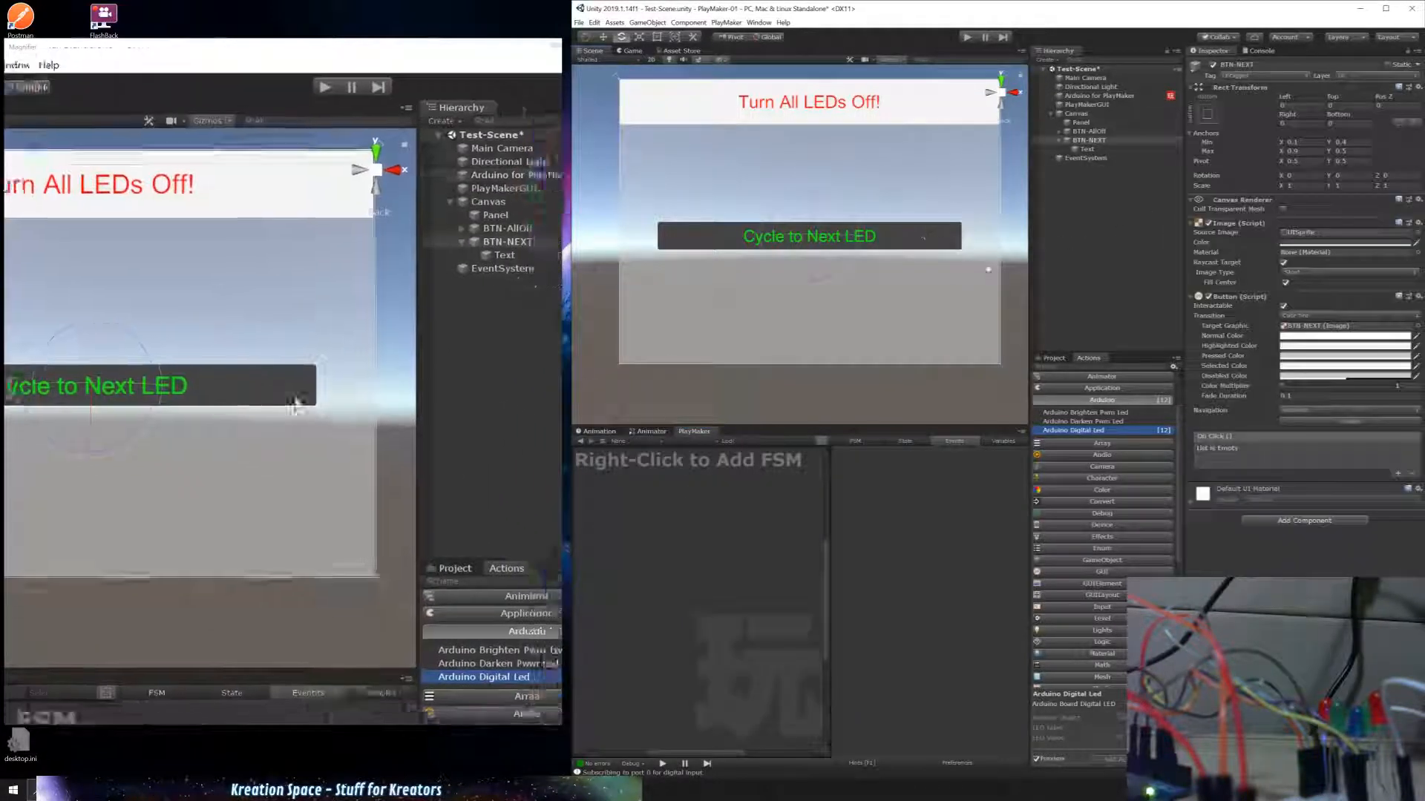
pyautogui.click(1399, 472)
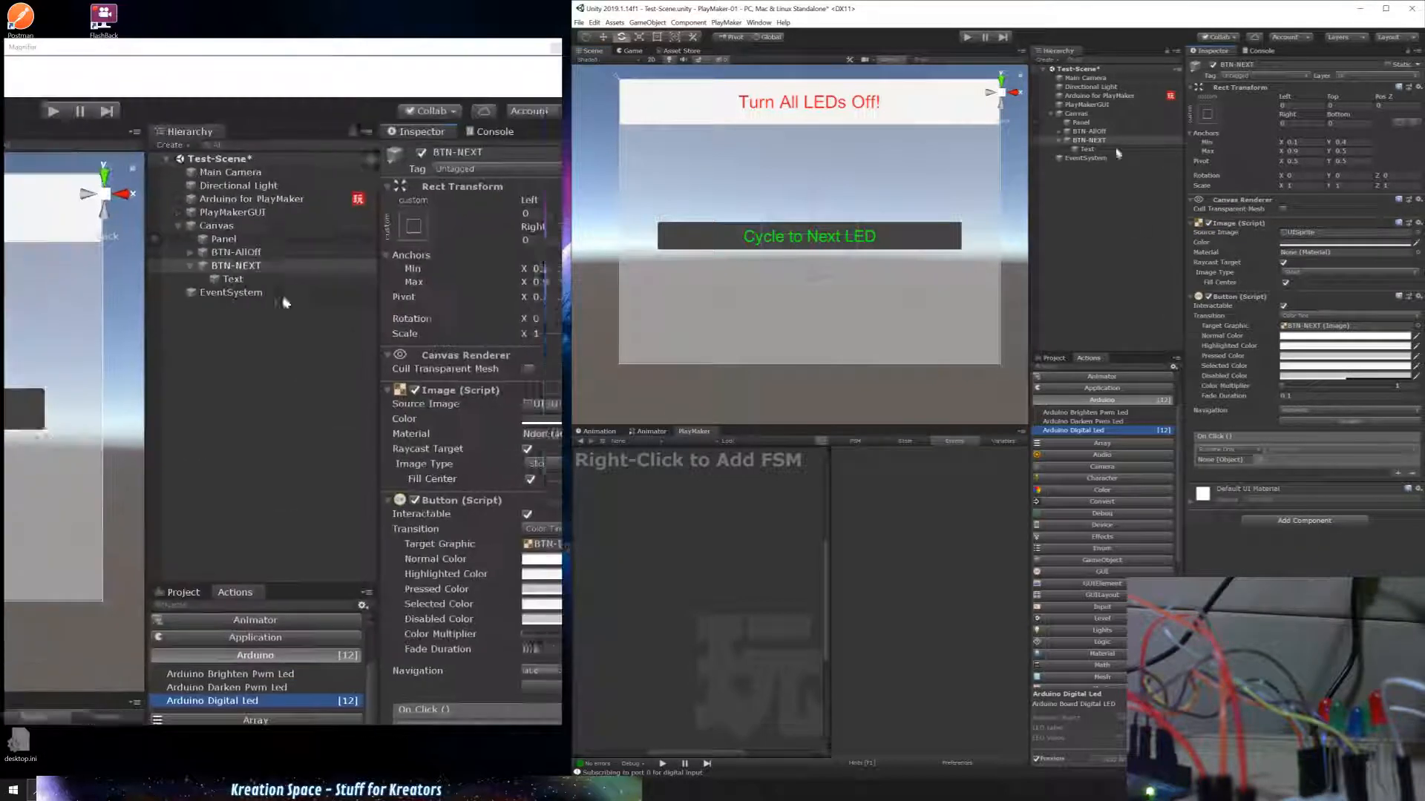
pyautogui.moveTo(1093, 99); pyautogui.dragTo(1226, 464)
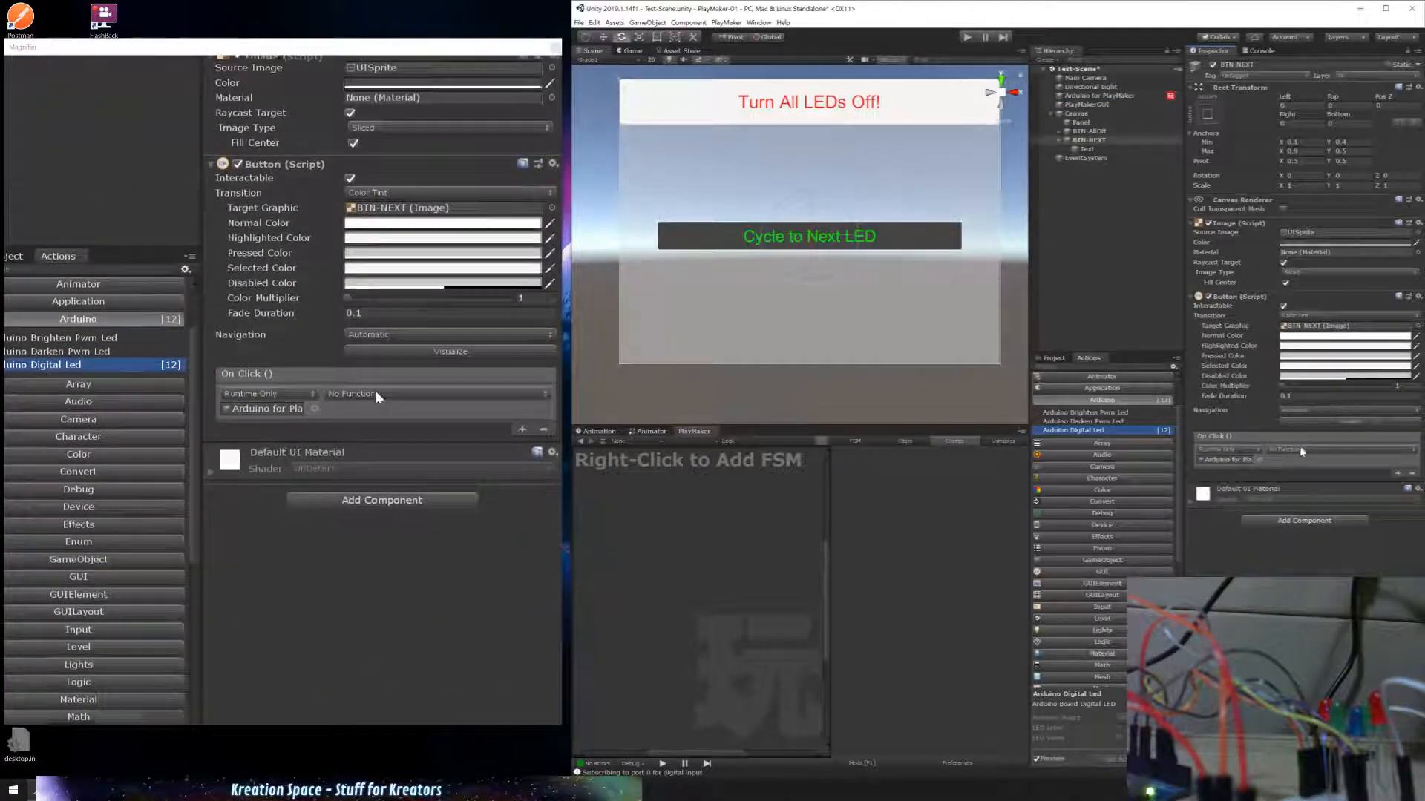
# Step: Set BTN-NEXT's On Click function to PlayMakerFSM SendEvent with the argument NEXT-LED
pyautogui.click(1300, 450)
pyautogui.moveTo(1305, 510)
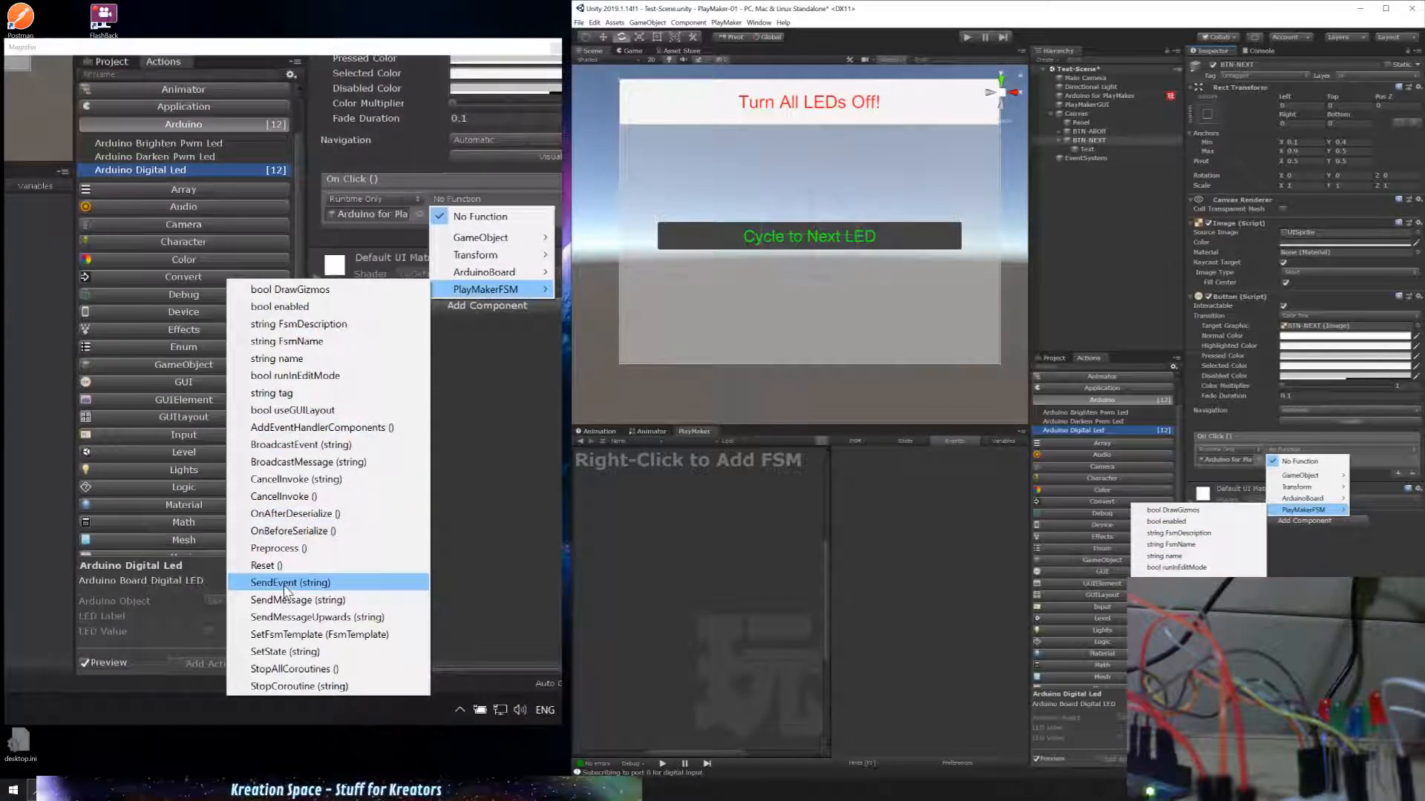
pyautogui.click(1171, 705)
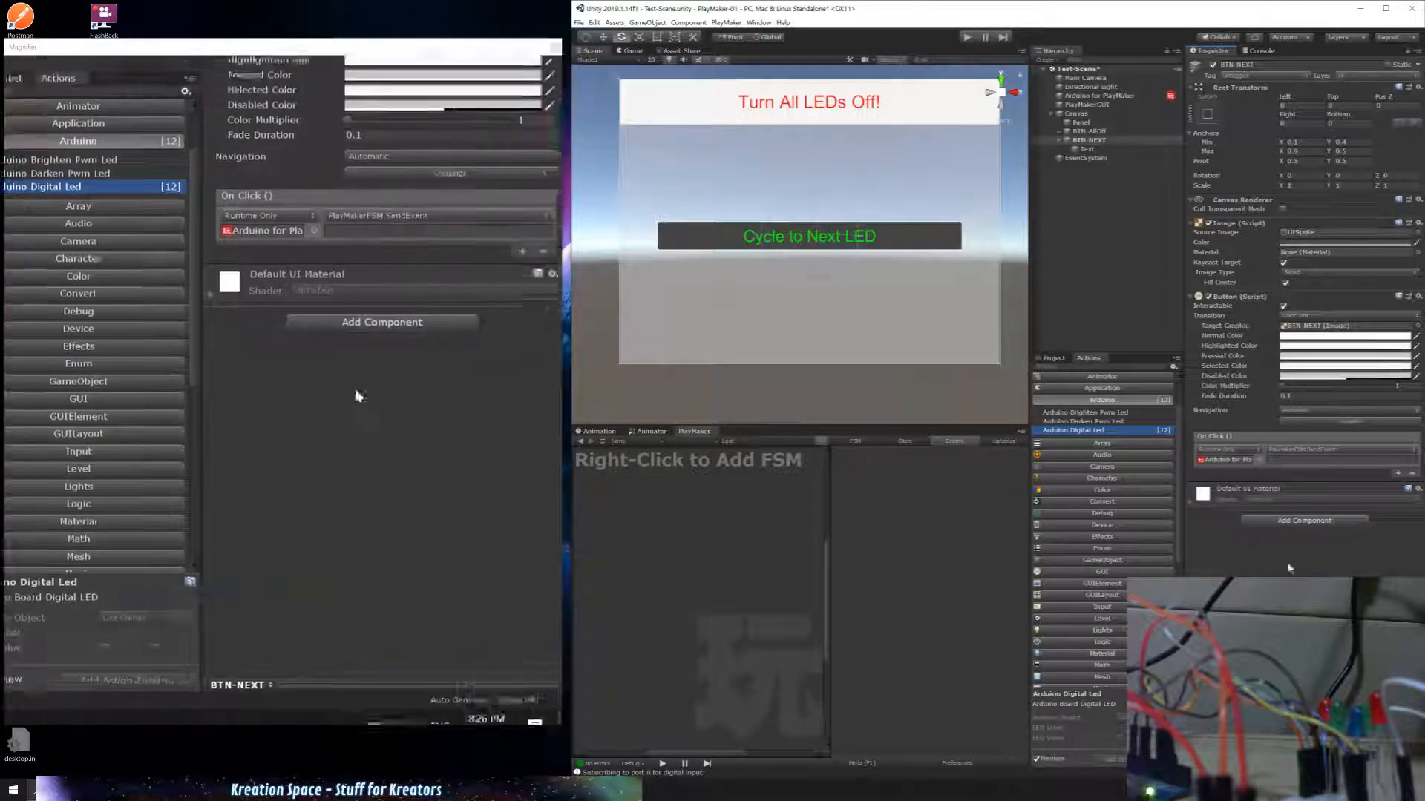
pyautogui.click(1290, 460)
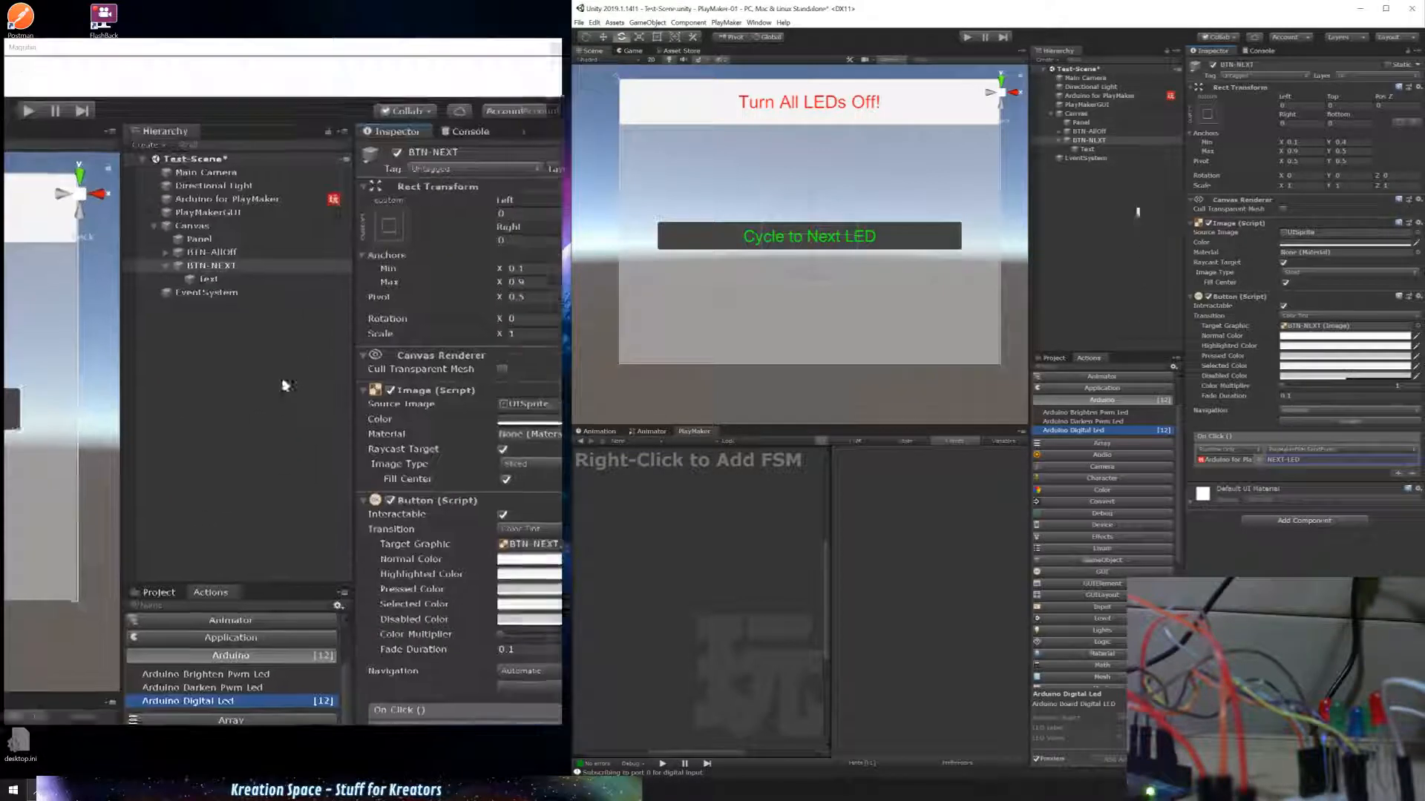
# Step: Compare the event names in the Arduino for PlayMaker FSM with the On Click argument of BTN-NEXT
pyautogui.click(1102, 97)
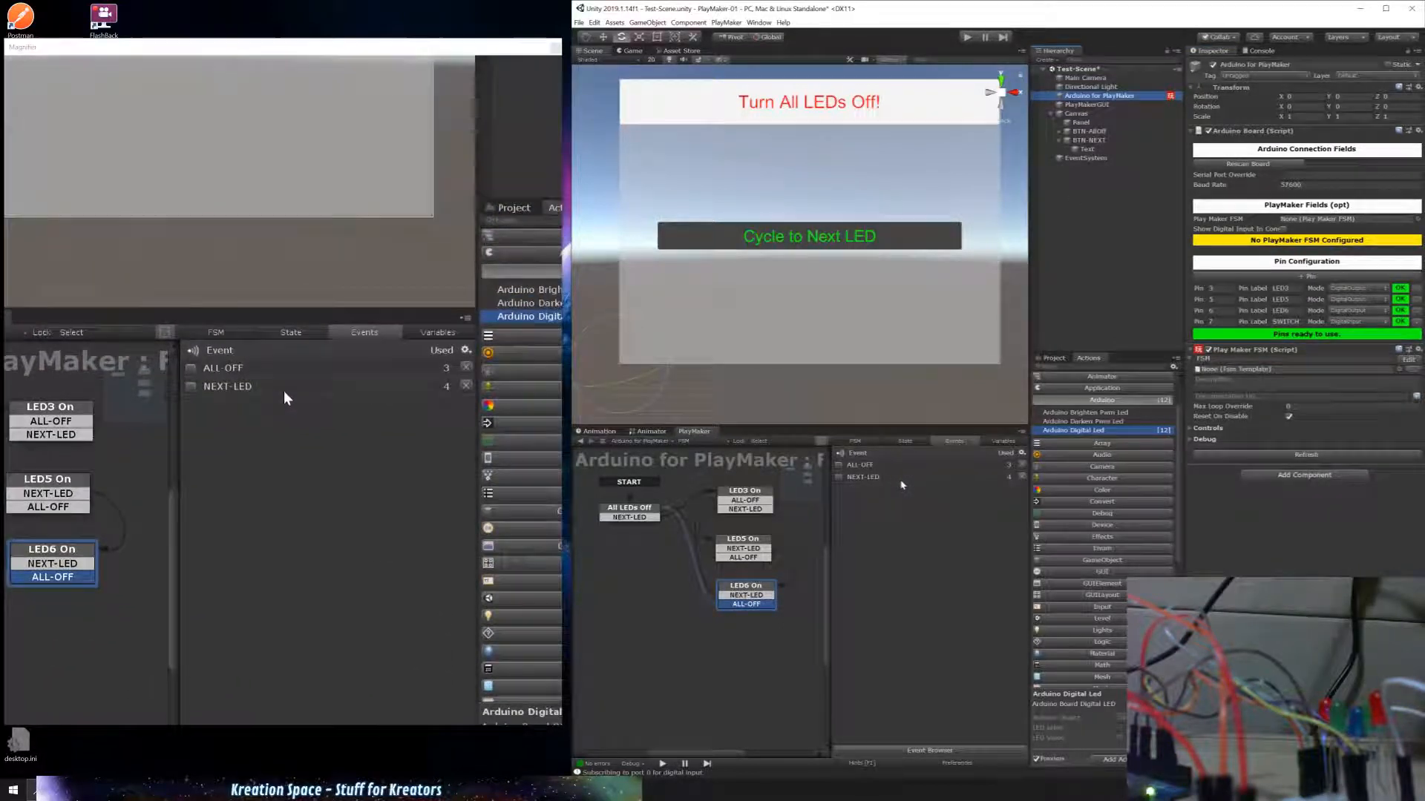
pyautogui.click(1098, 141)
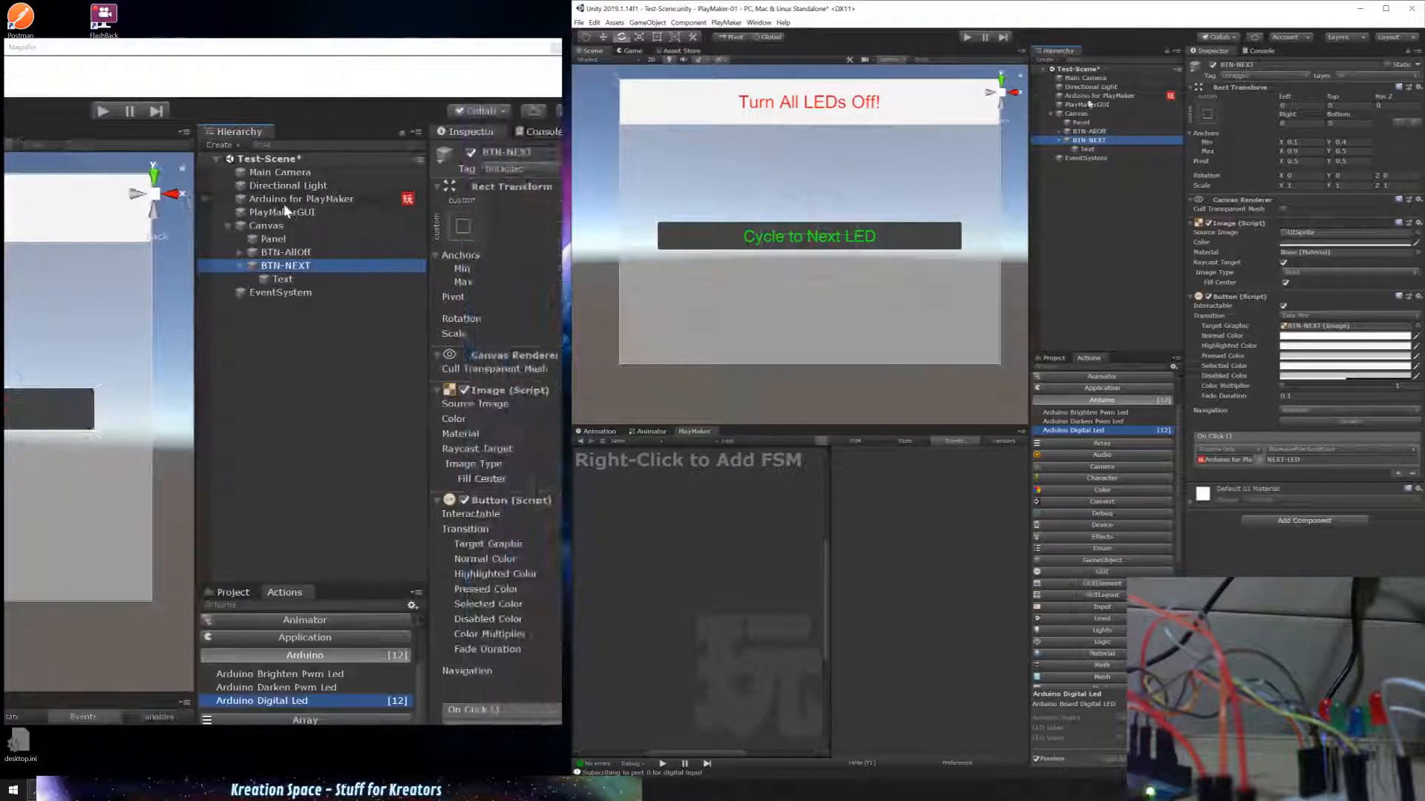
pyautogui.click(1093, 98)
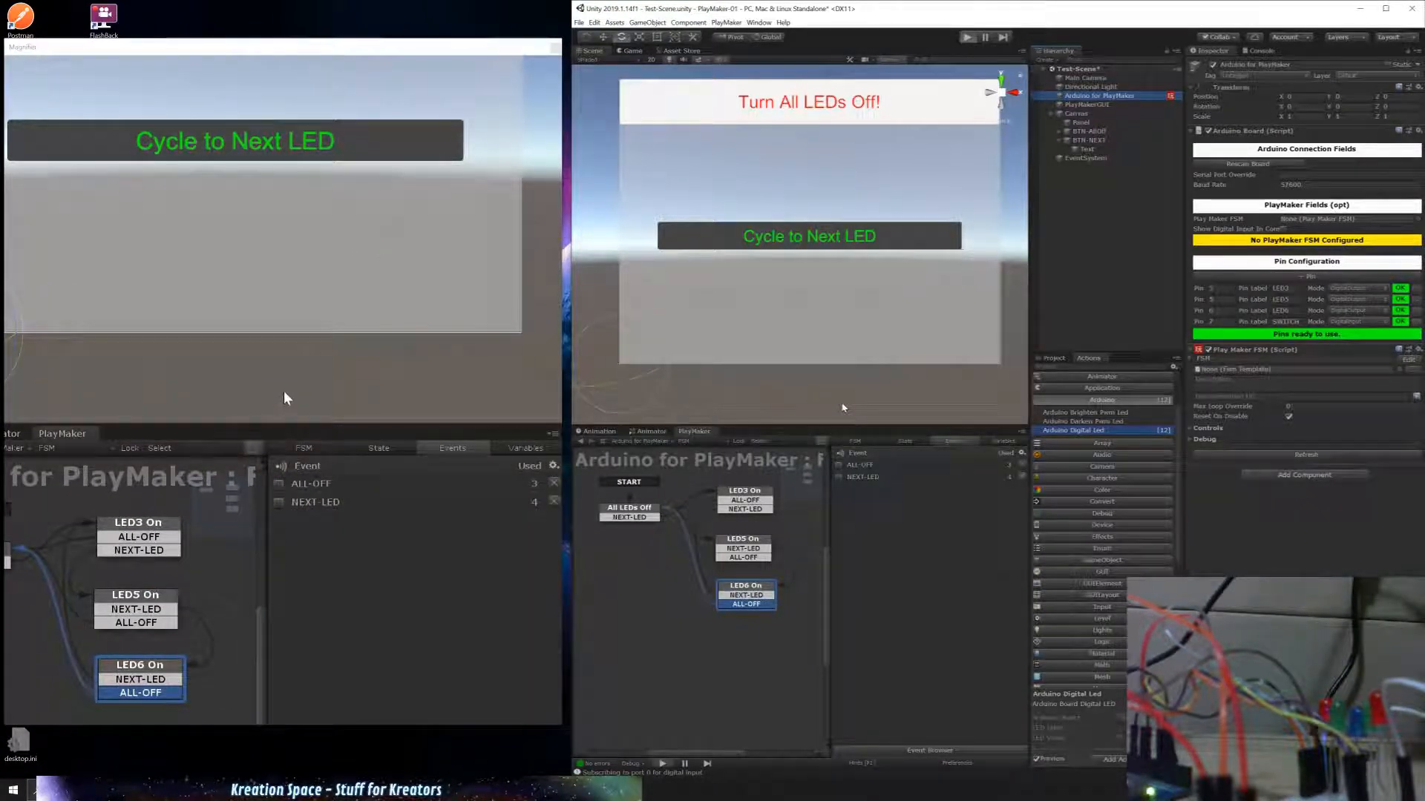
# Step: Run the scene and use the Cycle to Next LED button to step through LED3, LED5 and LED6 and back to LED3
pyautogui.hotkey('ctrl', 'p')
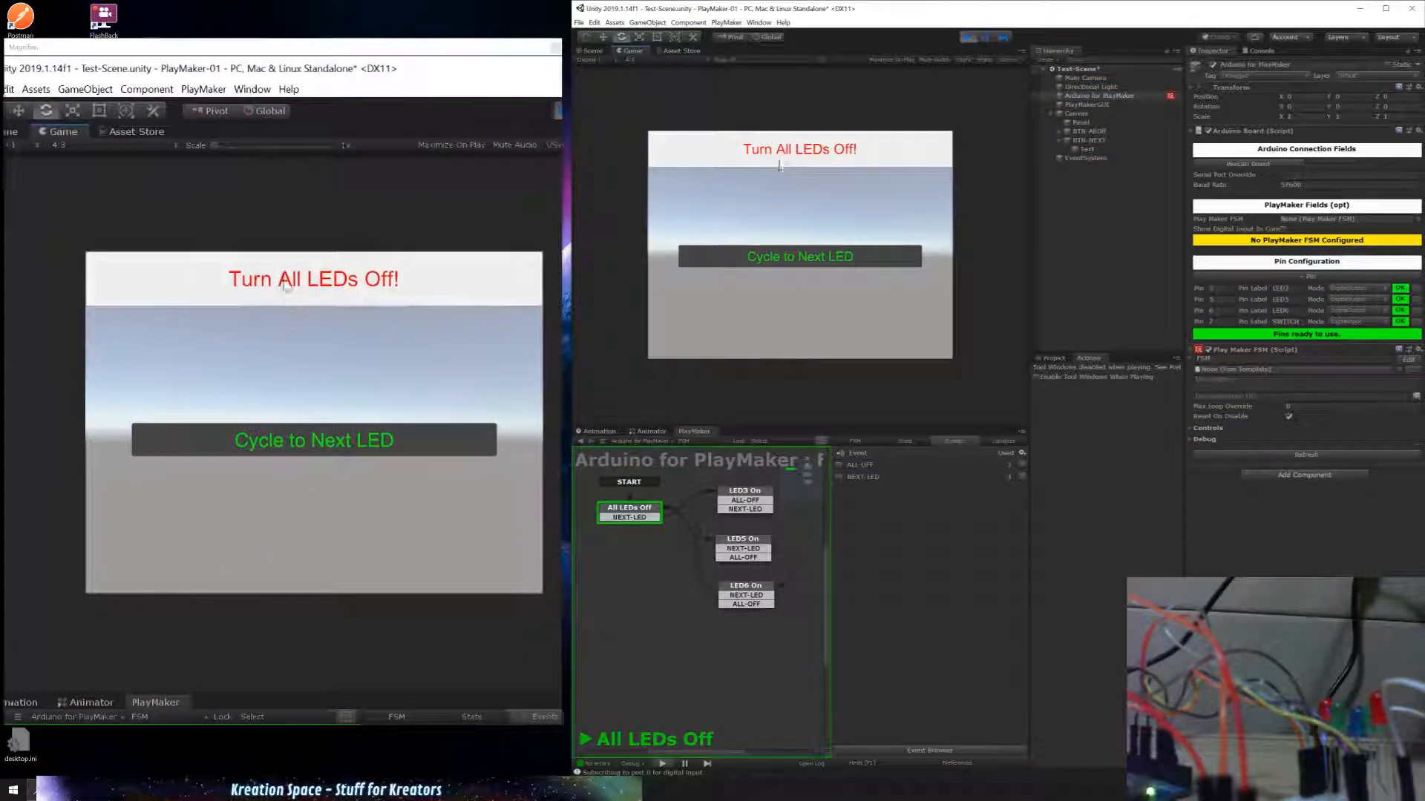
pyautogui.click(784, 256)
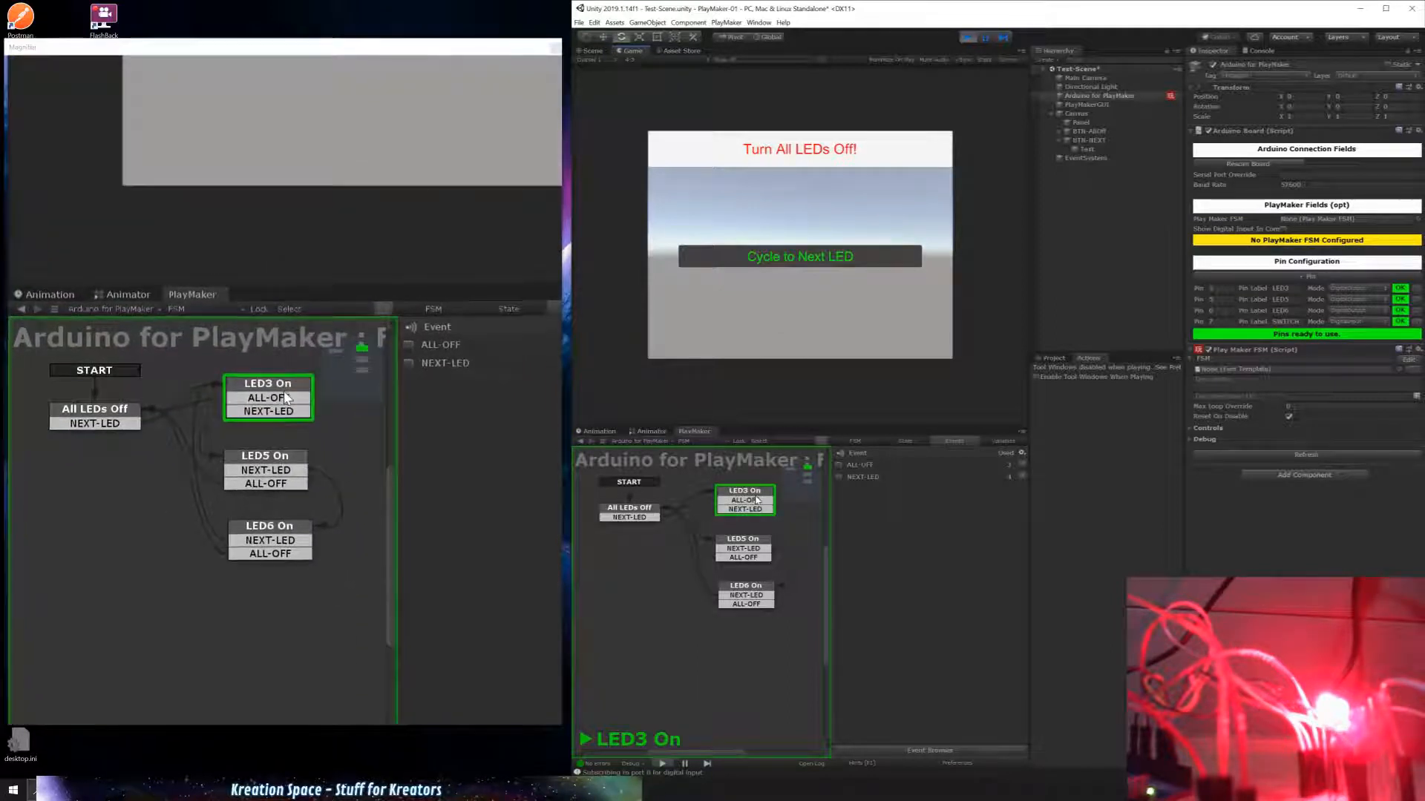
pyautogui.click(771, 262)
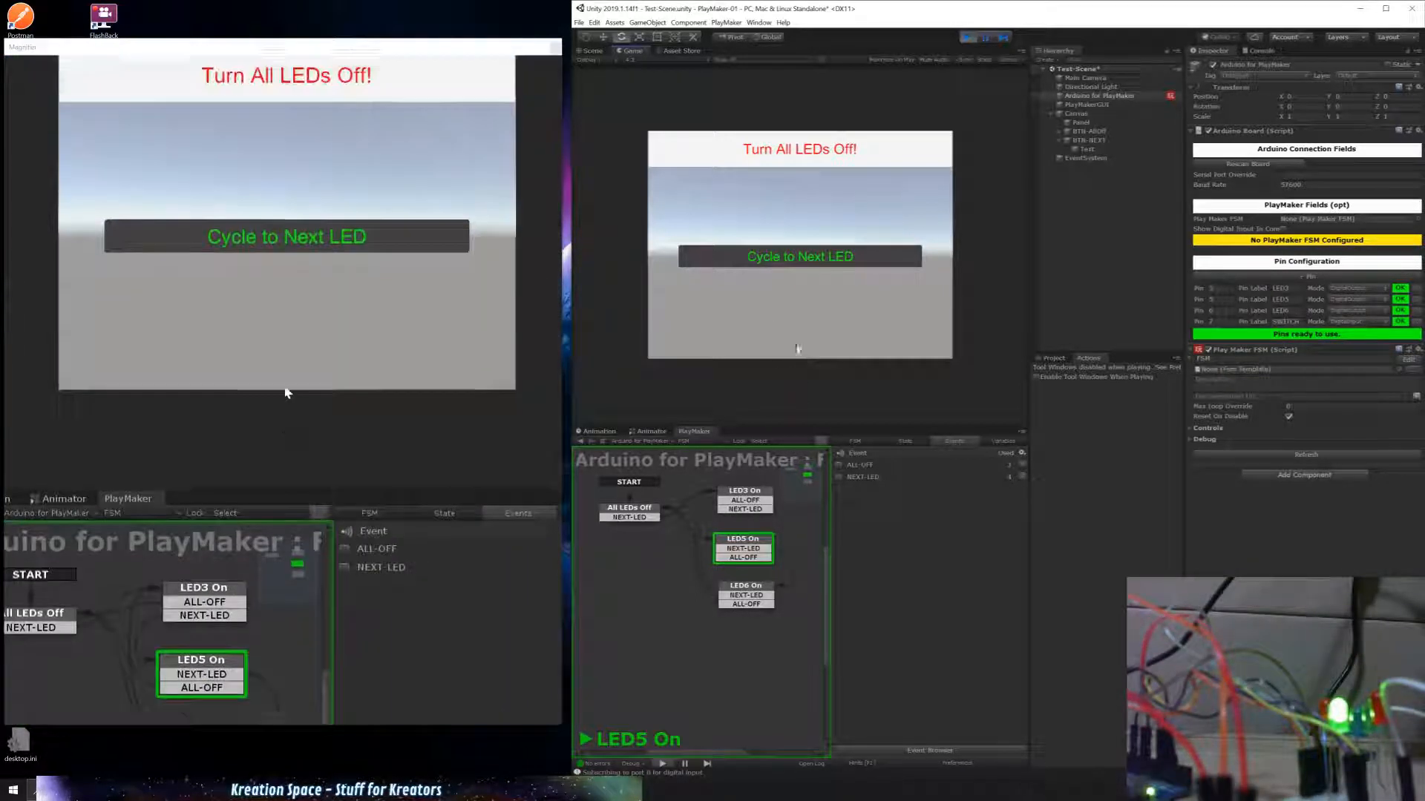
pyautogui.click(796, 260)
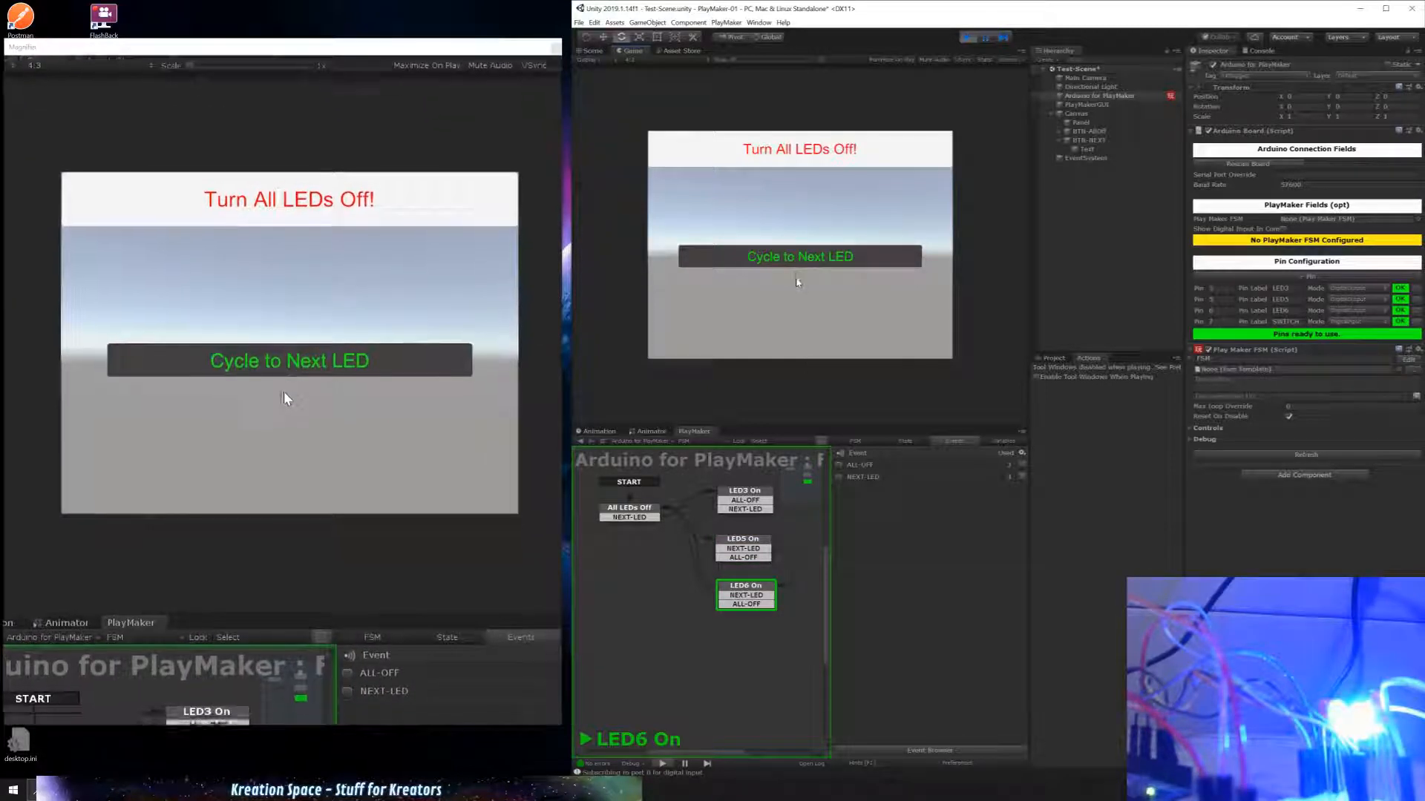
pyautogui.click(790, 261)
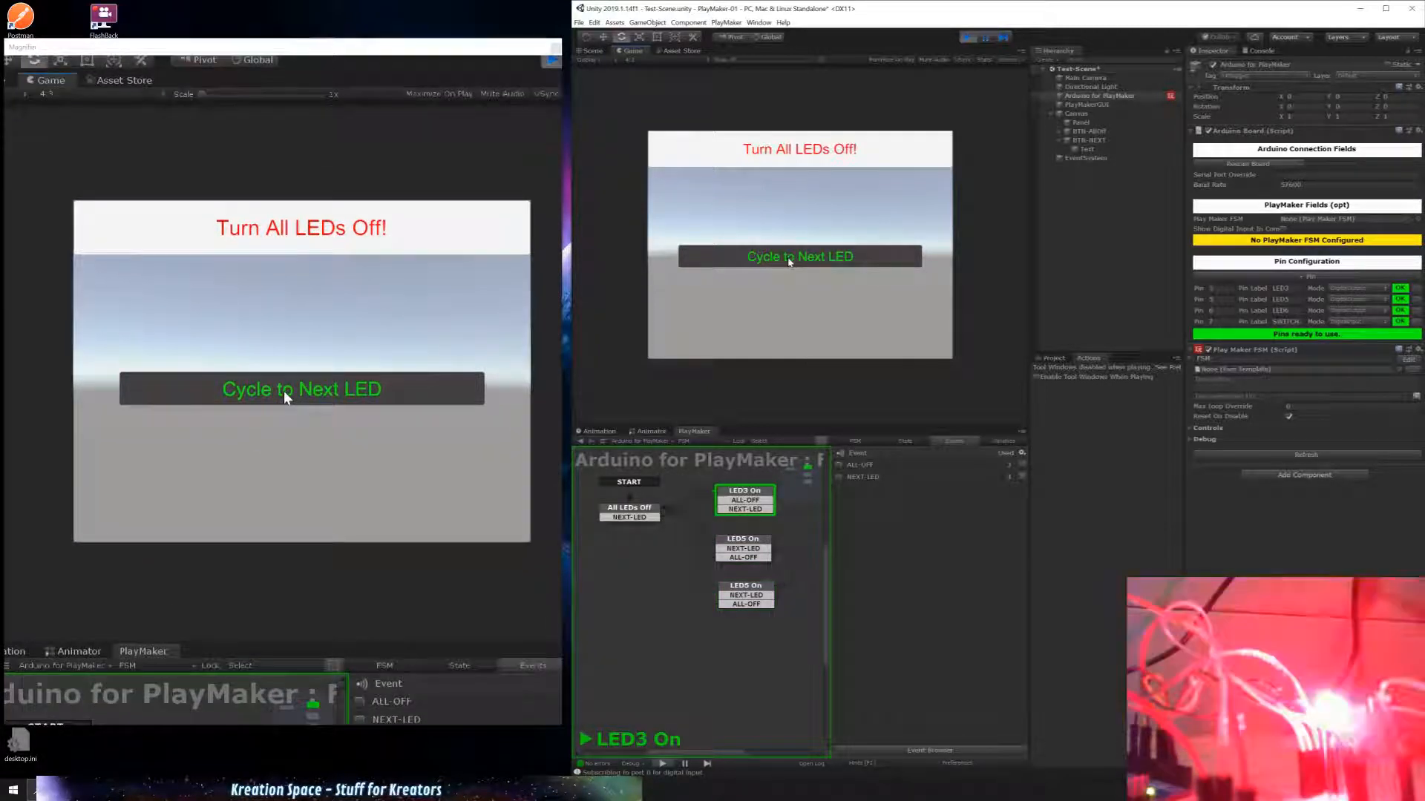
# Step: Cycle through the LEDs twice with the Cycle to Next LED button and switch them off with Turn All LEDs Off!
pyautogui.click(790, 261)
pyautogui.click(790, 261)
pyautogui.click(790, 262)
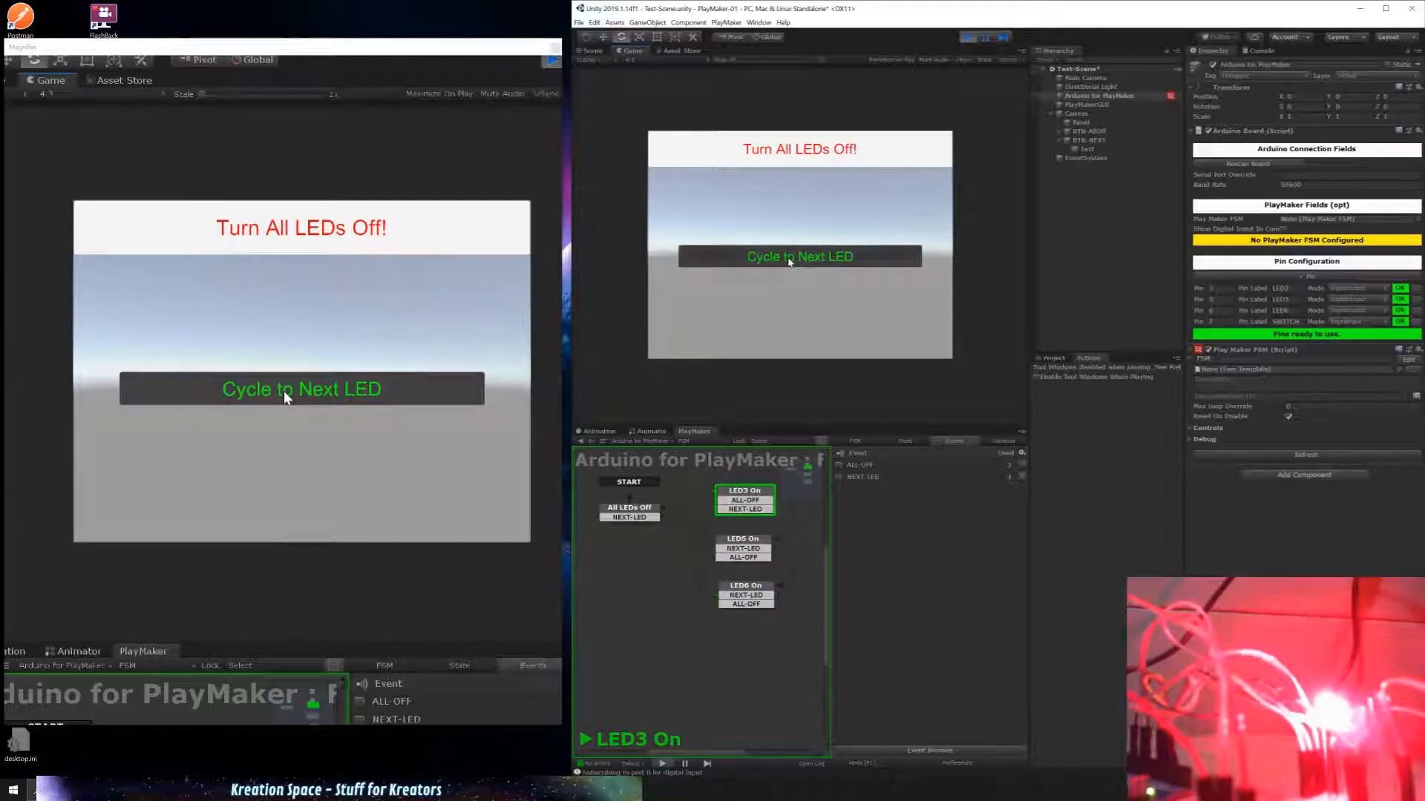
pyautogui.click(789, 261)
pyautogui.click(790, 261)
pyautogui.click(790, 261)
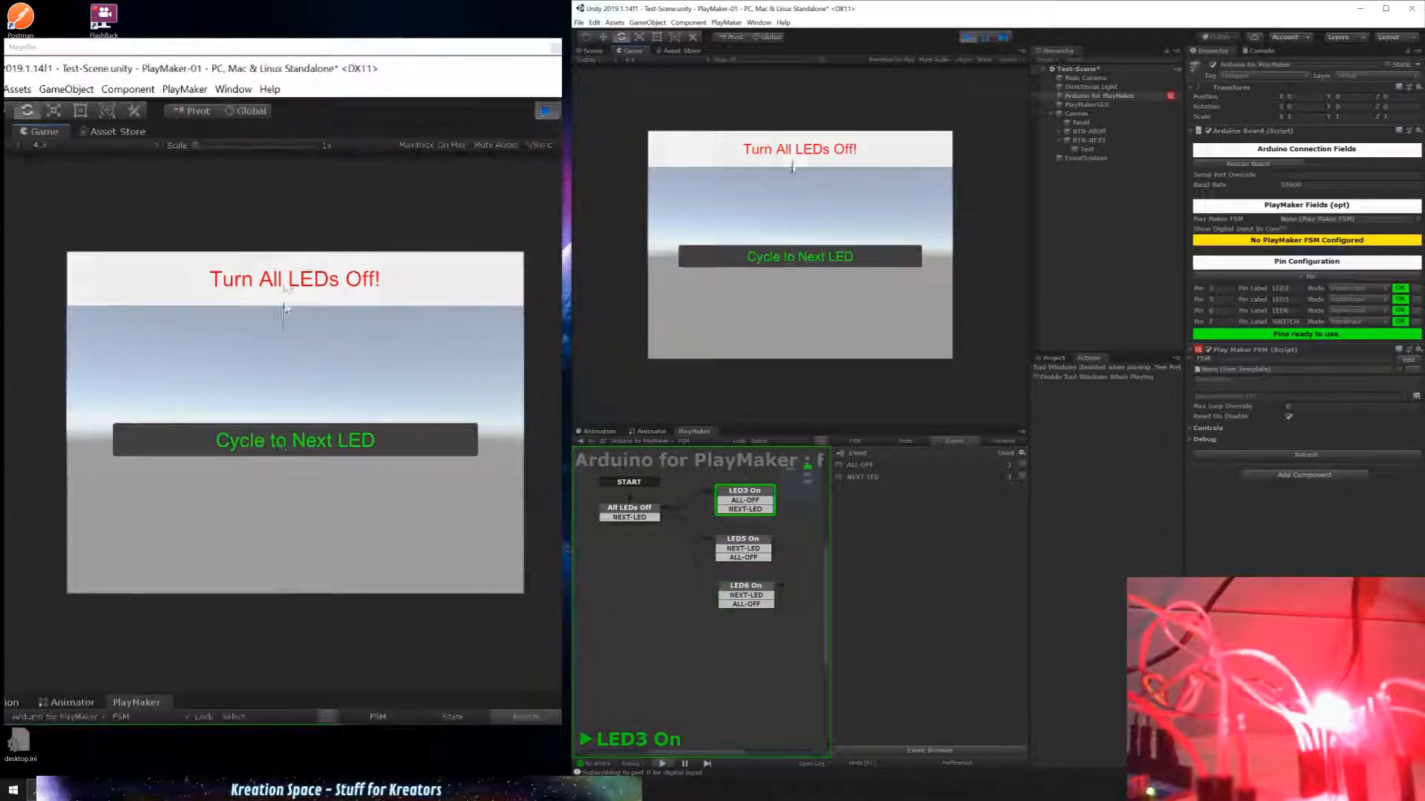
pyautogui.click(794, 152)
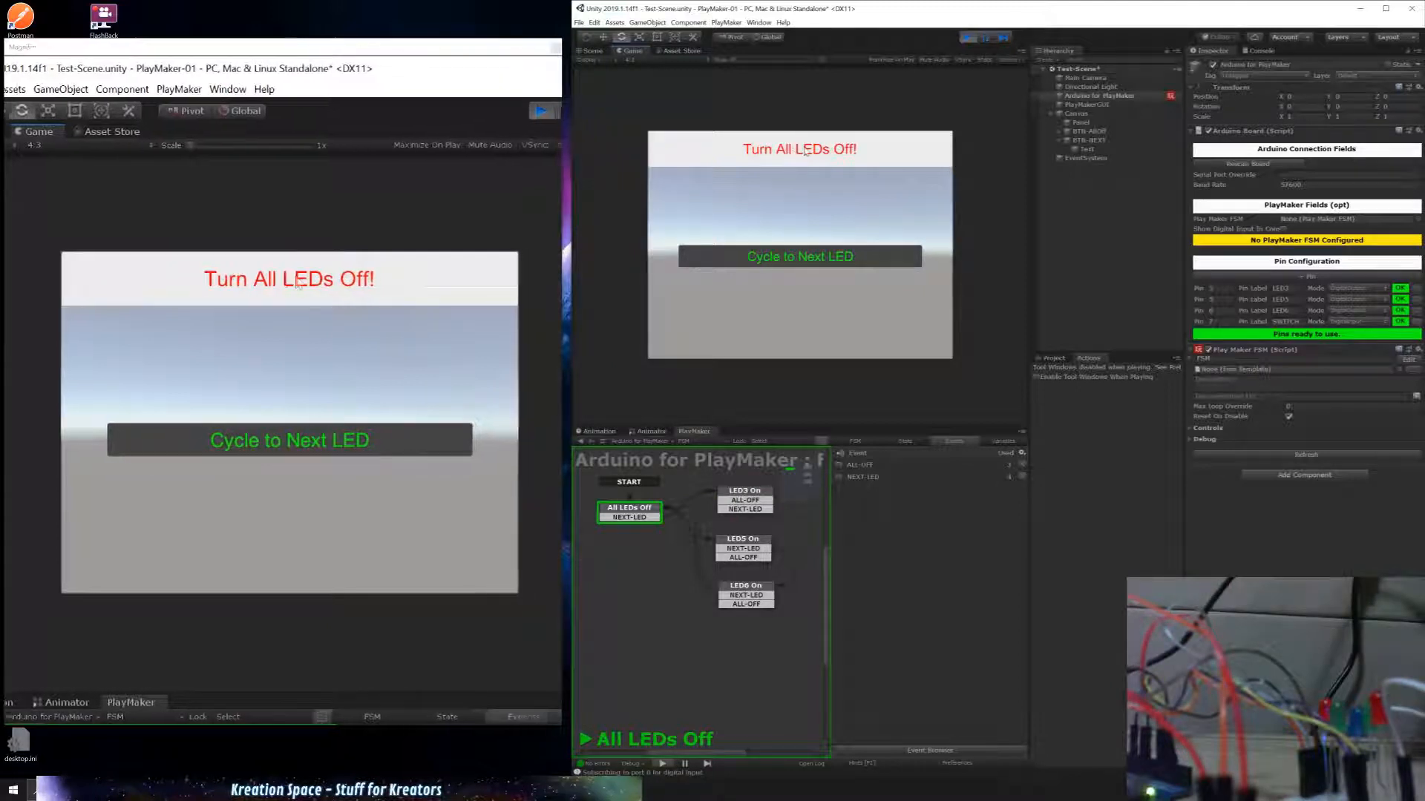
# Step: Restart the LED cycle from the all-off state and step repeatedly through LED3, LED5 and LED6 in the running scene
pyautogui.click(810, 258)
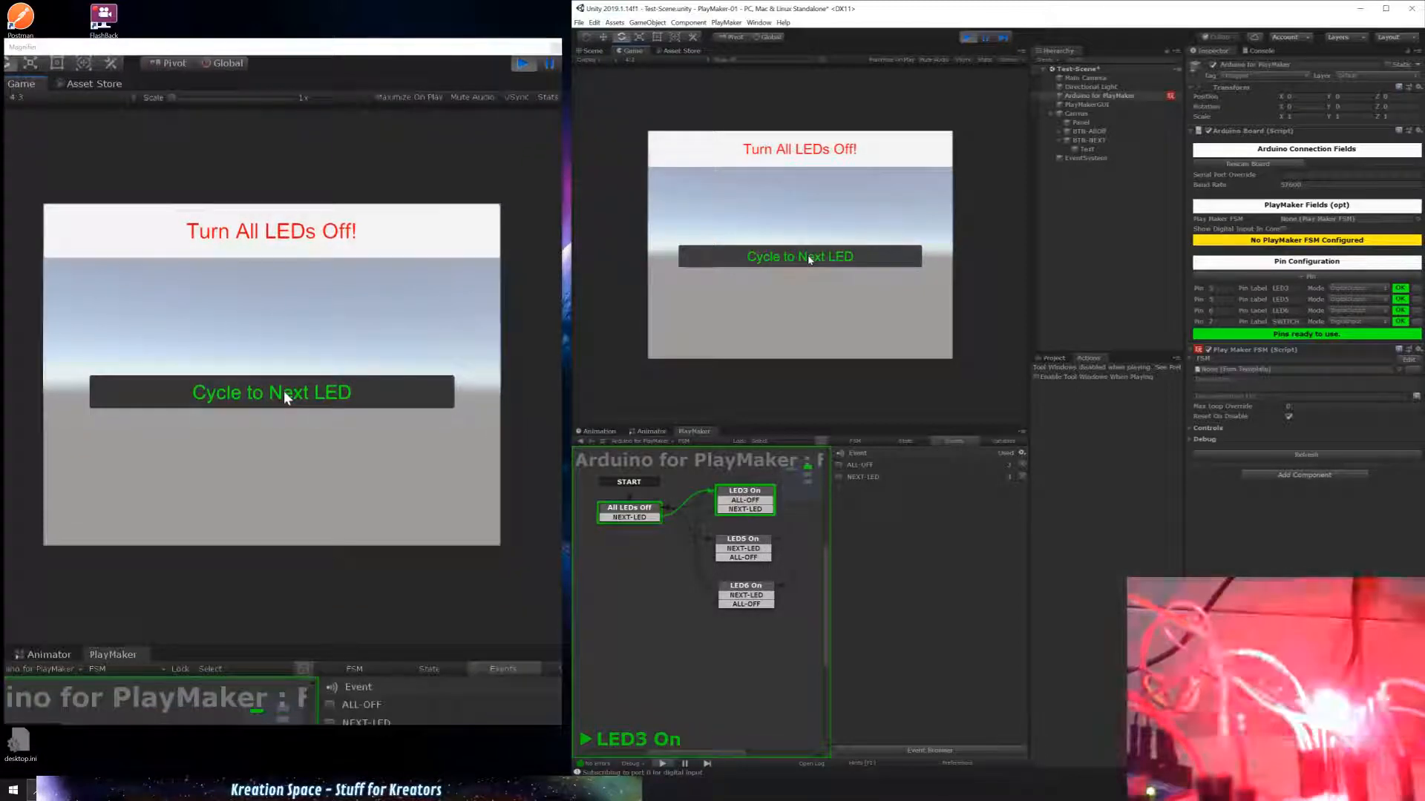
pyautogui.click(809, 259)
pyautogui.click(809, 258)
pyautogui.click(808, 259)
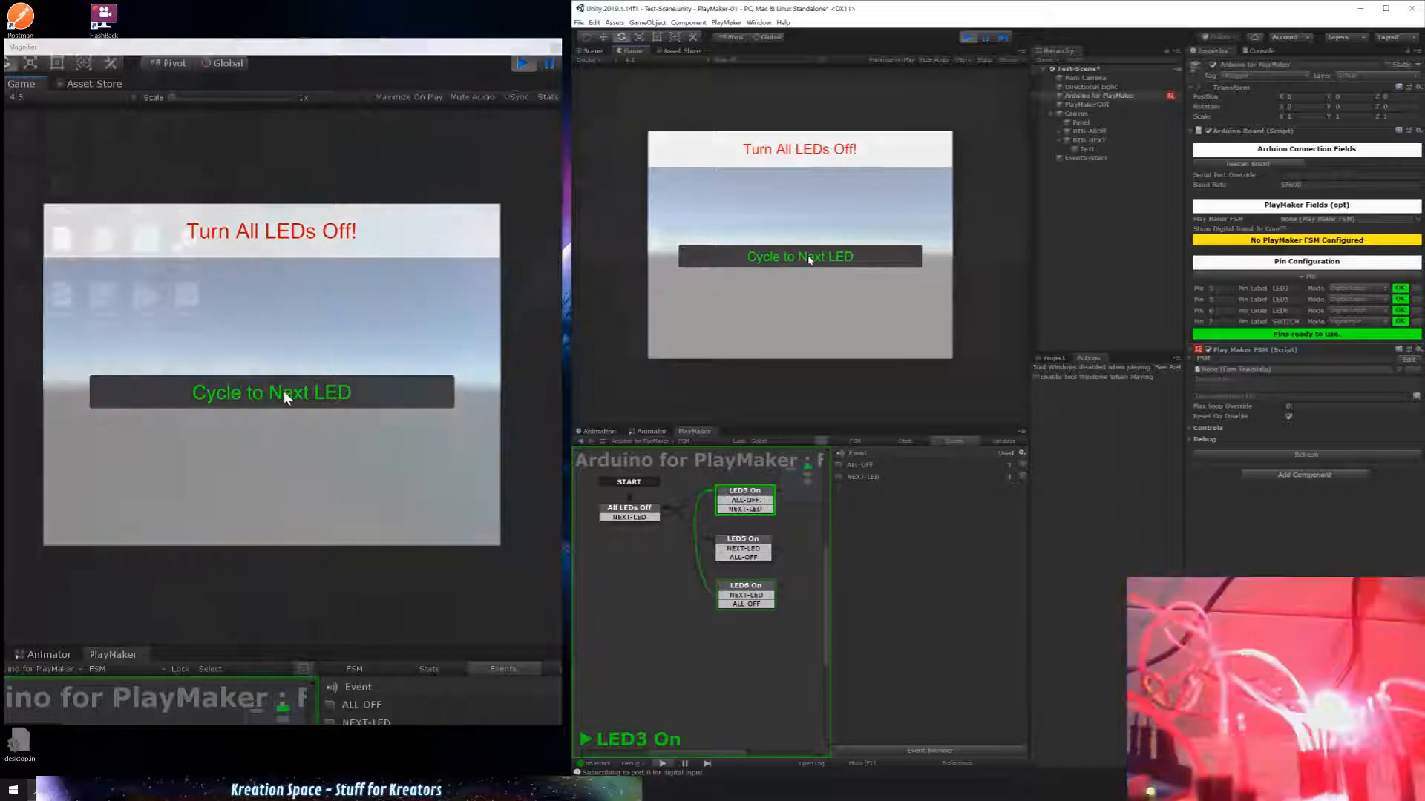
pyautogui.click(809, 258)
pyautogui.click(809, 258)
pyautogui.click(809, 258)
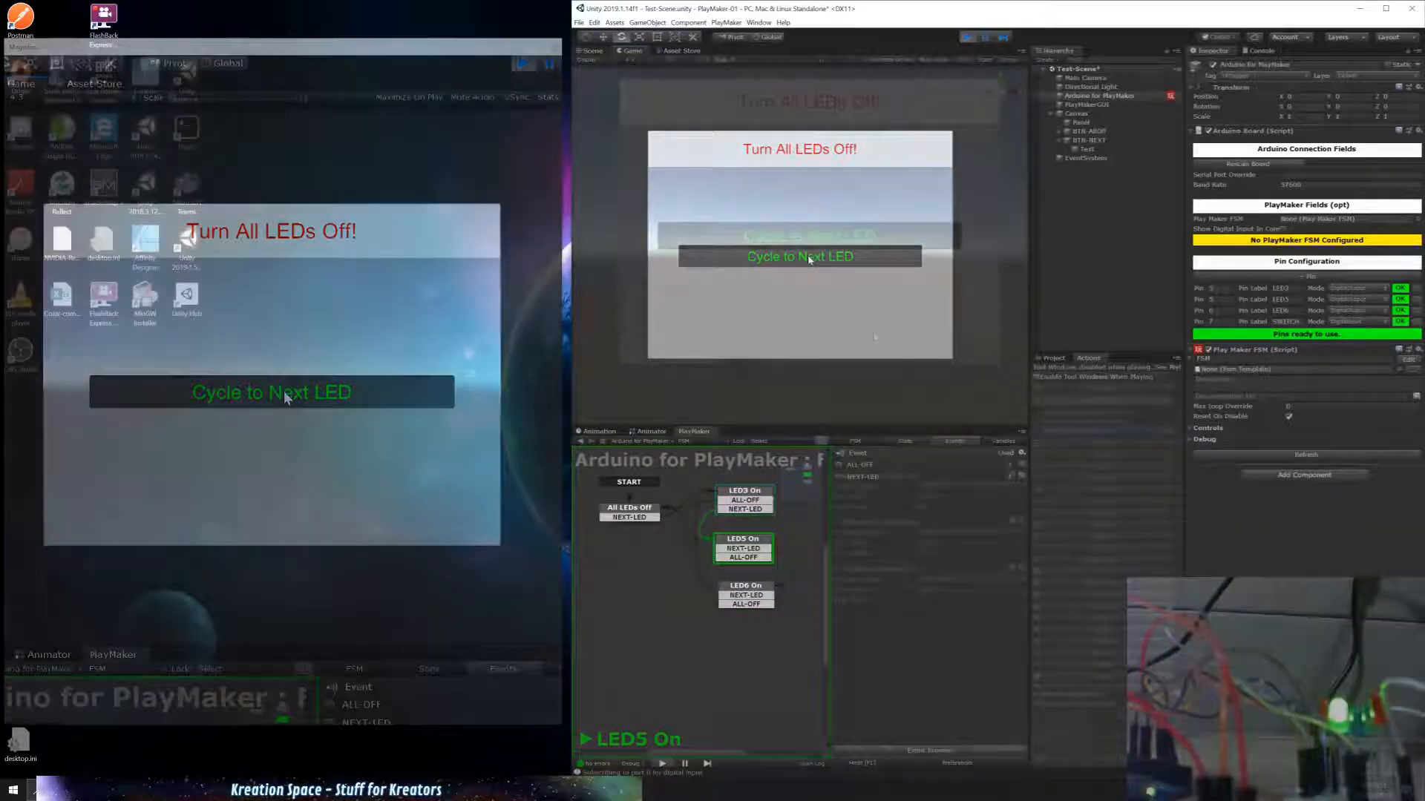
pyautogui.click(809, 258)
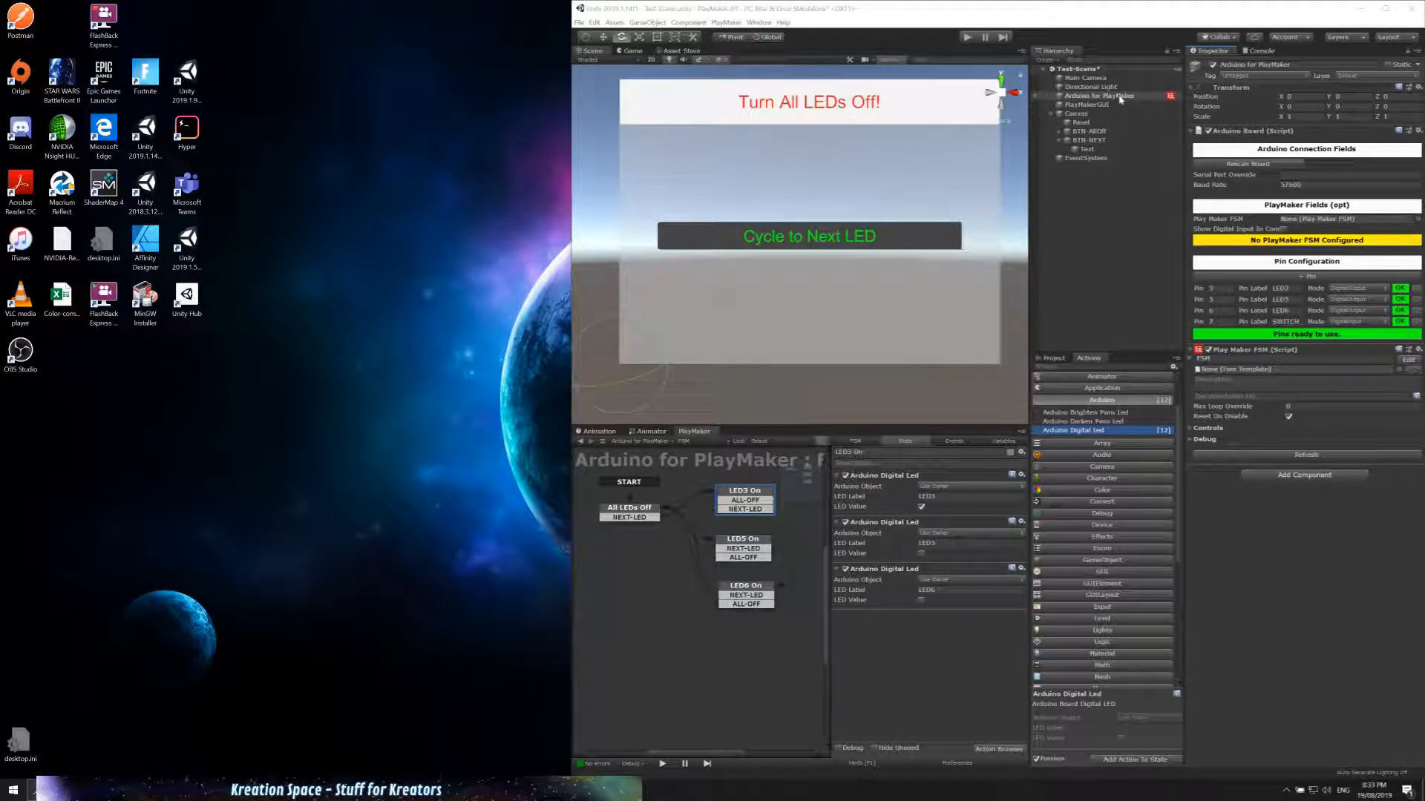
# Step: Review the events of the Arduino for PlayMaker FSM and the Arduino Digital Led actions of its LED3 On state
pyautogui.click(1074, 97)
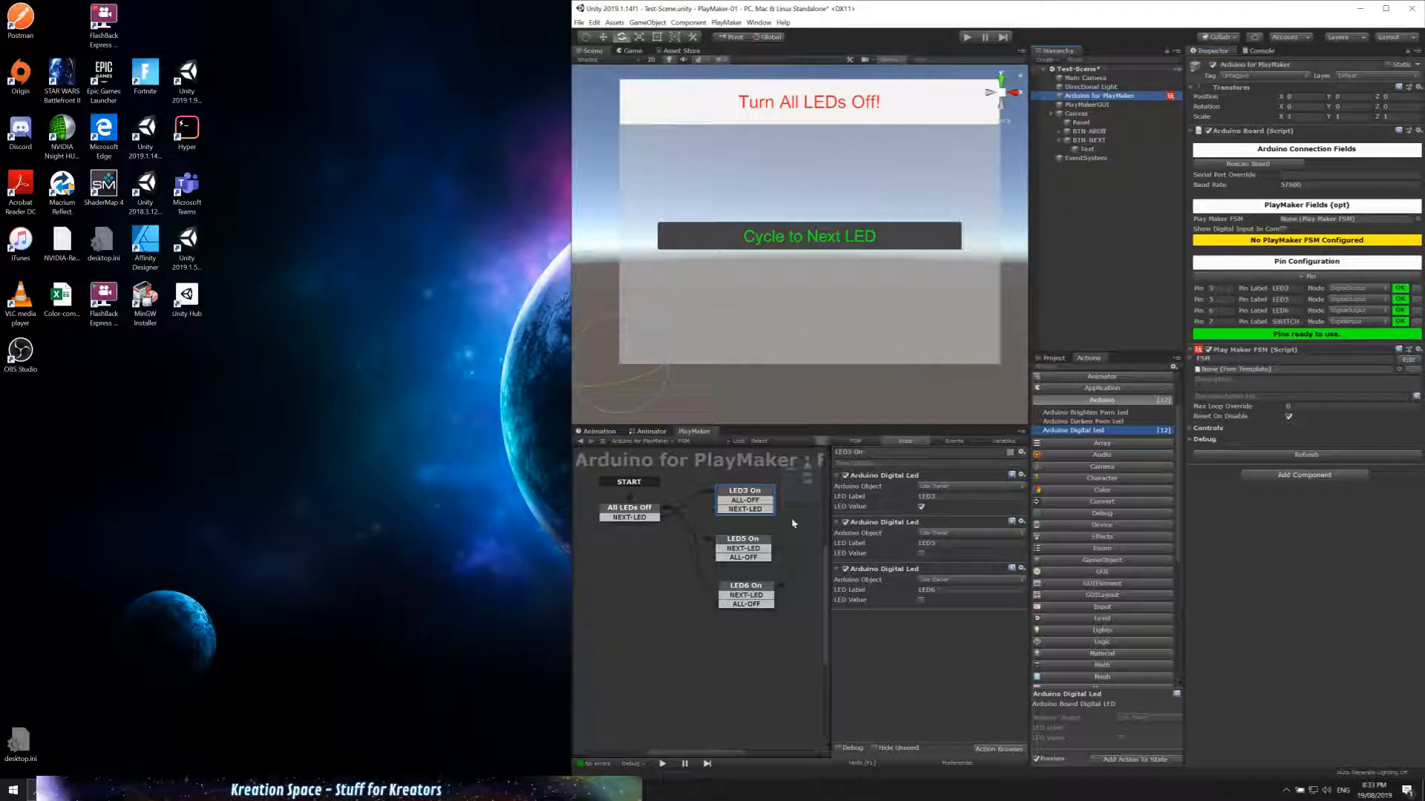
pyautogui.click(955, 443)
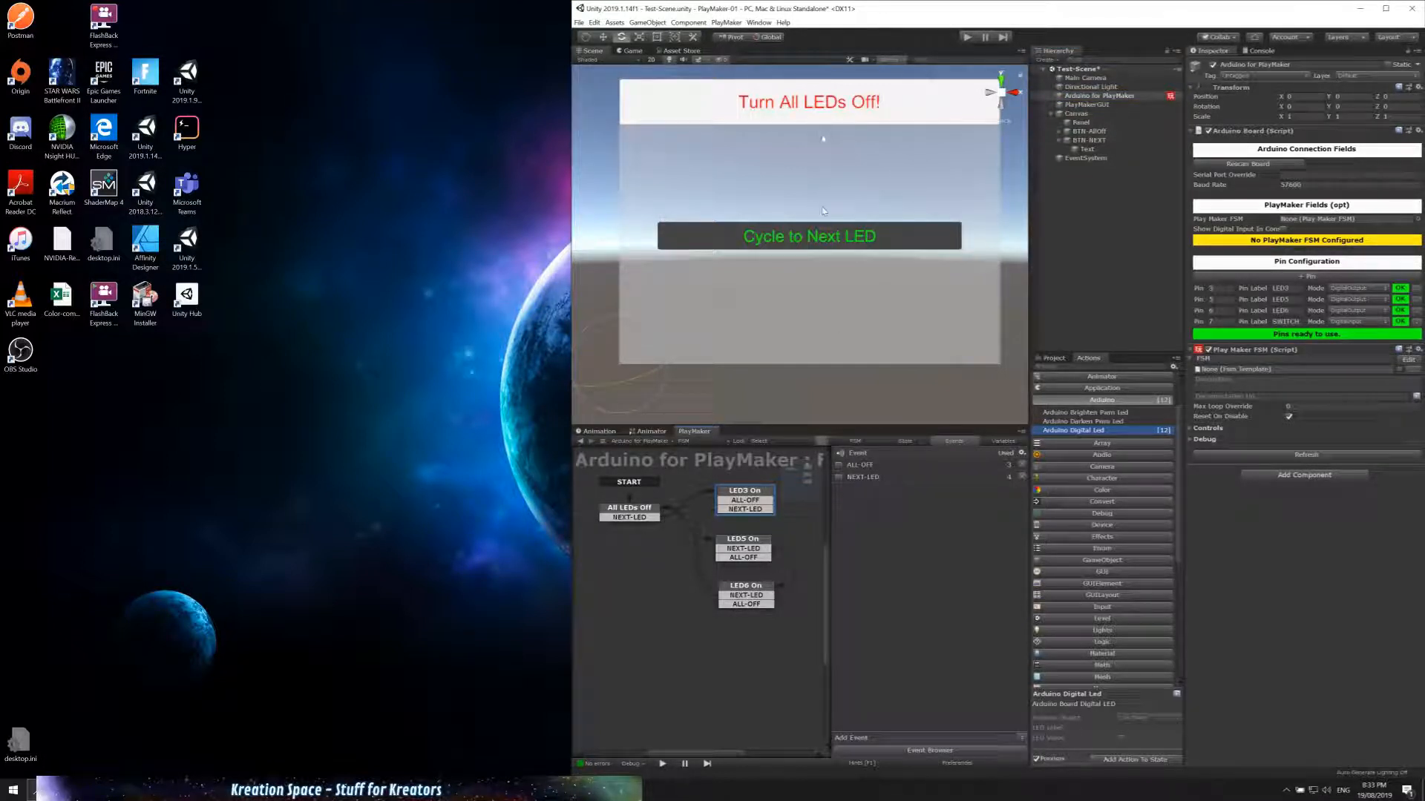
pyautogui.click(908, 442)
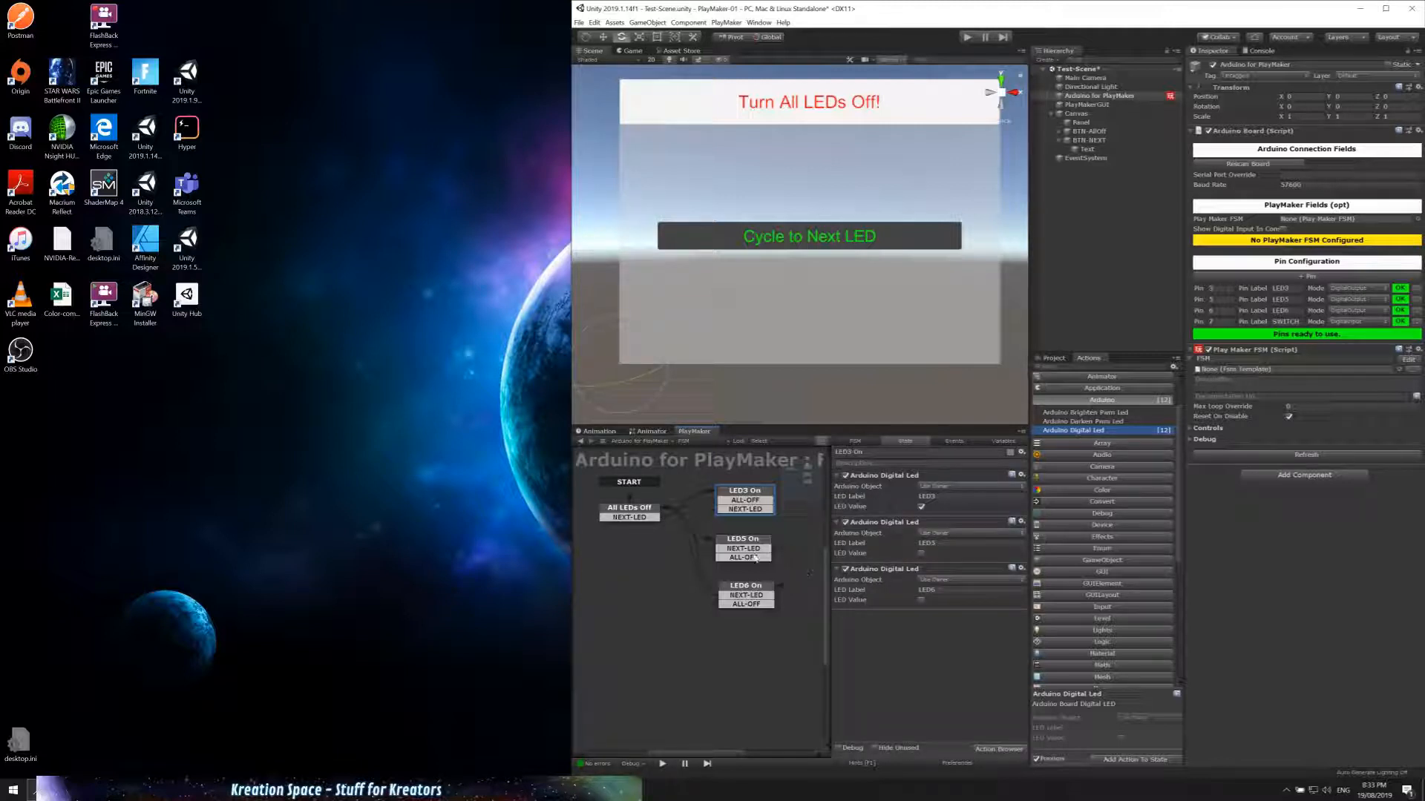